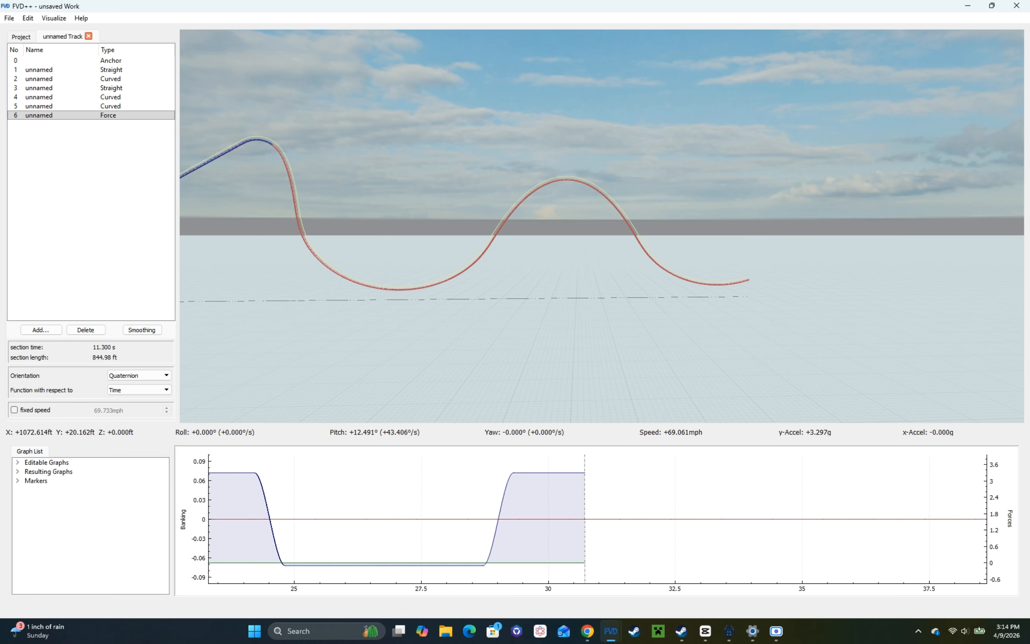
# Step: Set the quartic roll transition in the valley after the first airtime hill to a 2 s length and 70°/s
pyautogui.press('w')
pyautogui.press('d')
pyautogui.moveTo(602, 226); pyautogui.dragTo(635, 274)
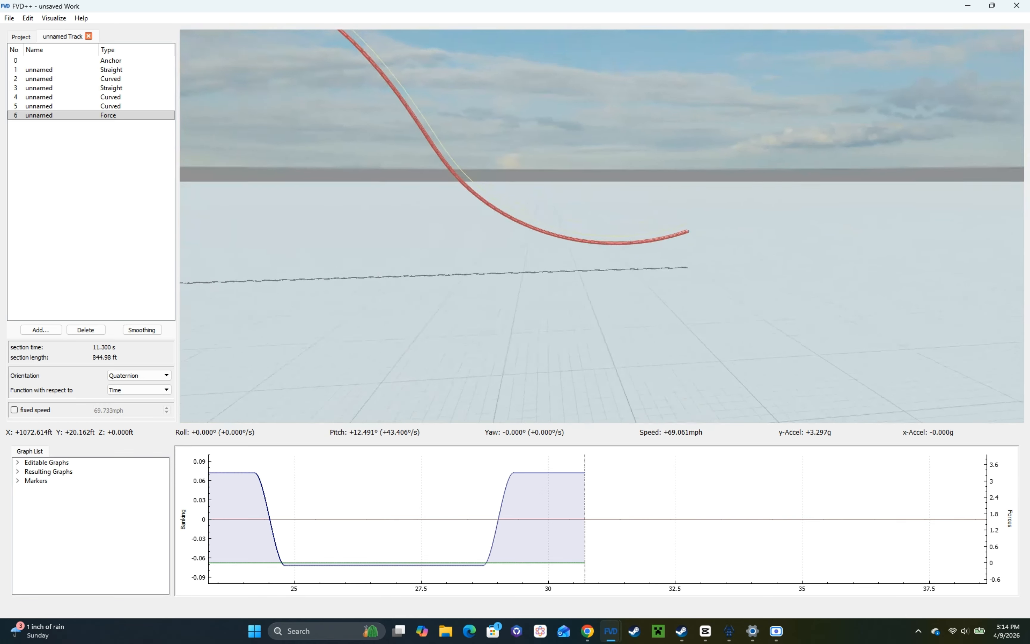
pyautogui.click(498, 536)
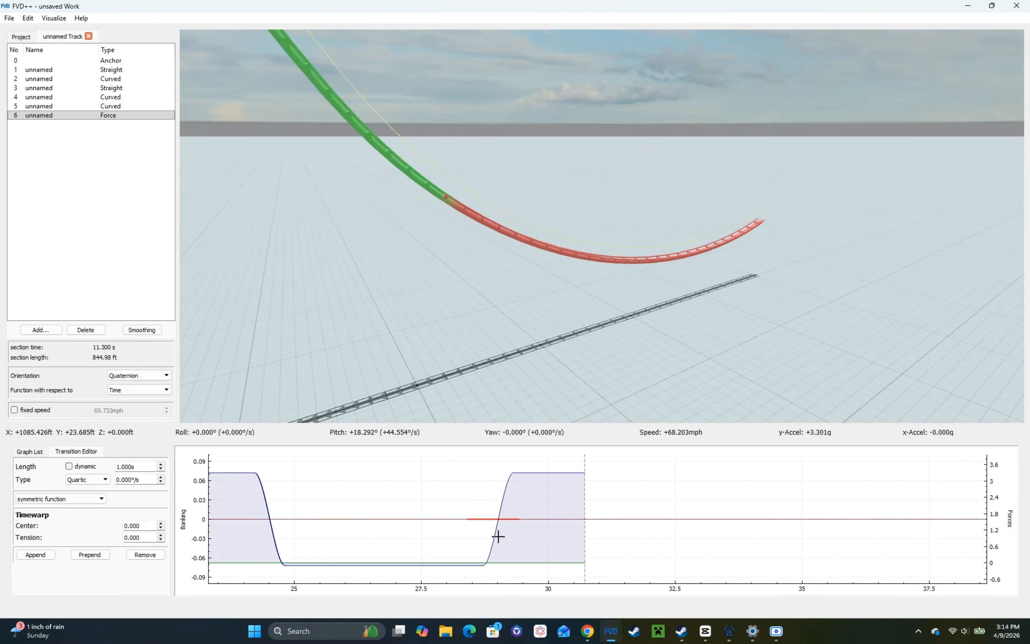
pyautogui.press('d')
pyautogui.moveTo(273, 418); pyautogui.dragTo(232, 379)
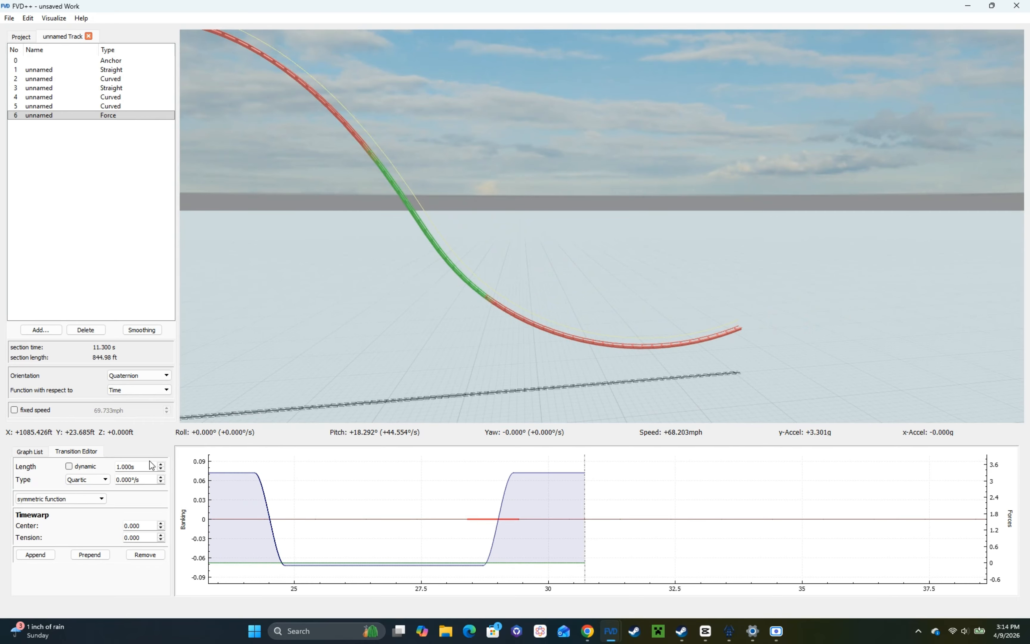
pyautogui.scroll(1, 150, 467)
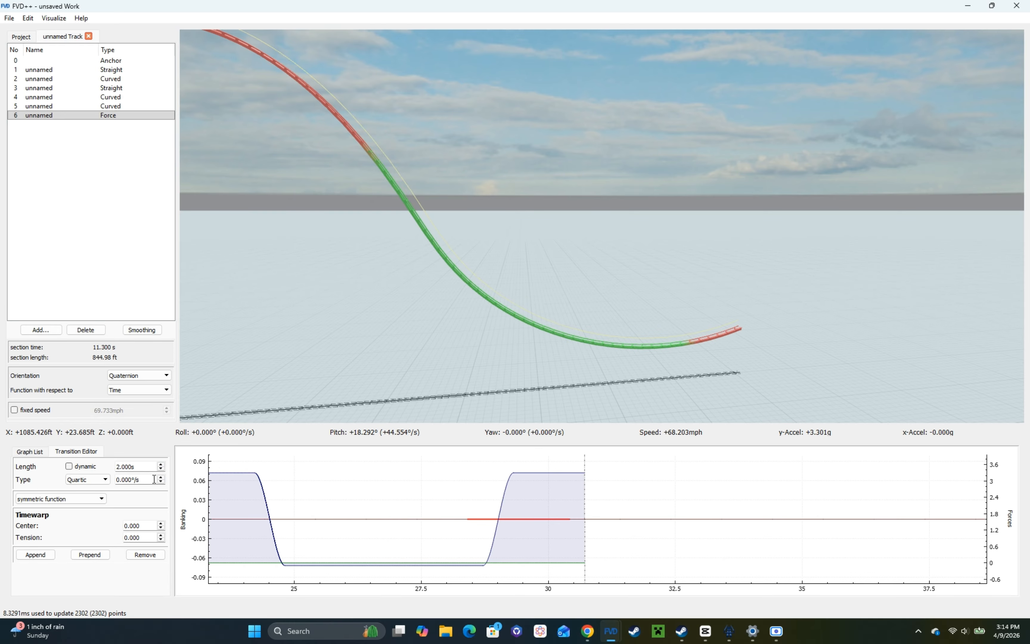
pyautogui.scroll(7, 154, 480)
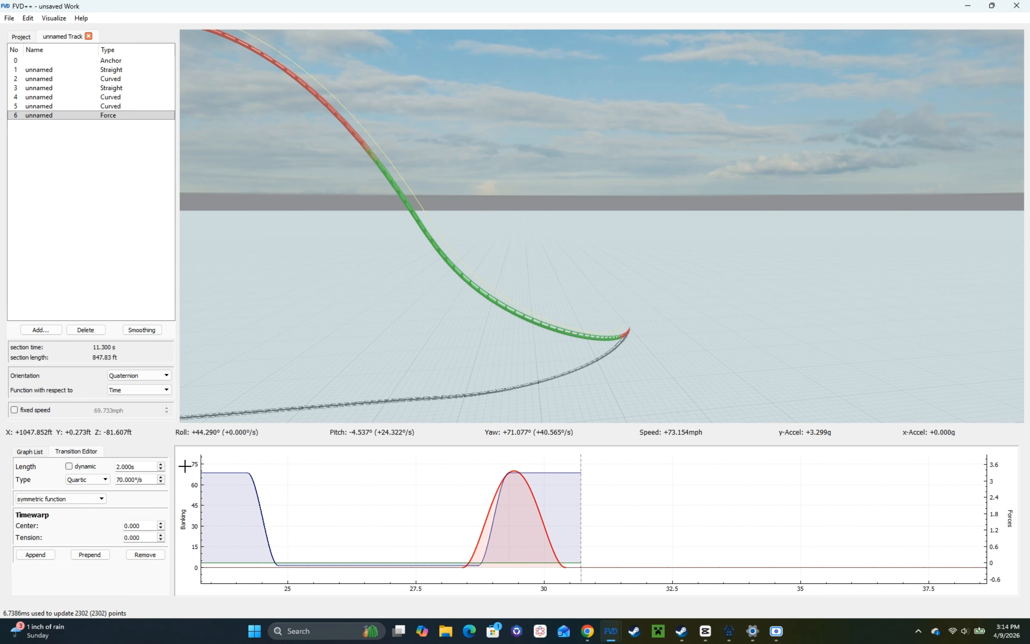
# Step: Check the new banking from the rider's view and lengthen the last normal-force transition to a 13.300 s section time
pyautogui.rightClick(340, 324)
pyautogui.press('s')
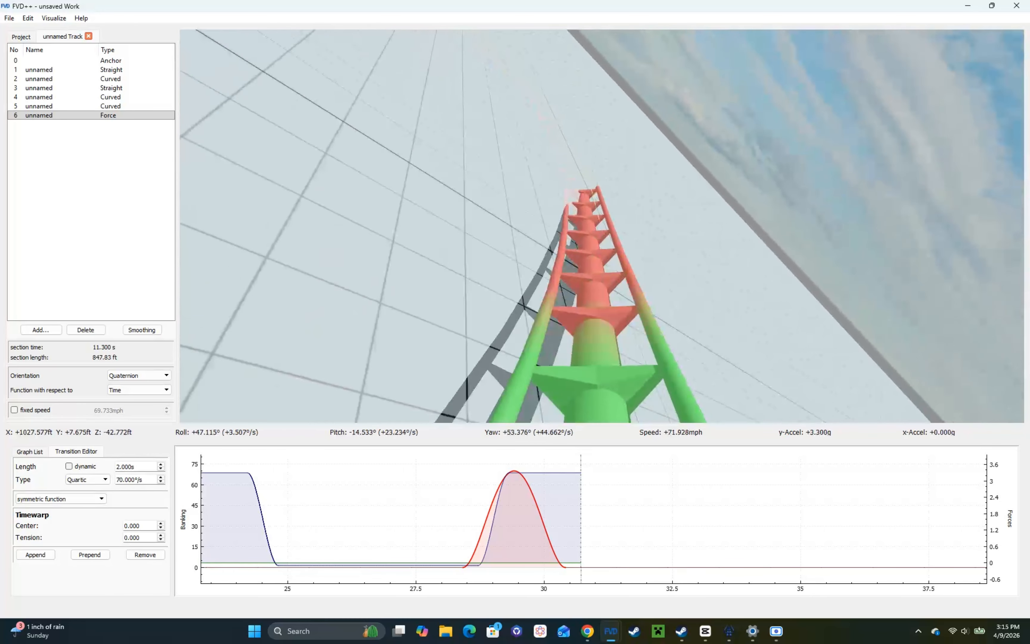
pyautogui.click(546, 469)
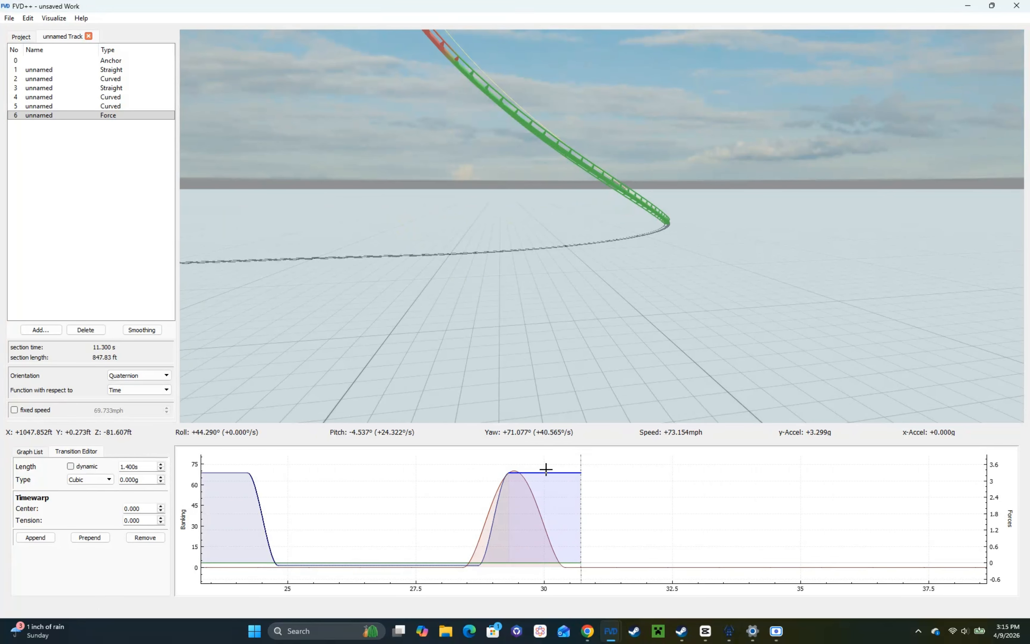
pyautogui.scroll(2, 147, 466)
pyautogui.moveTo(537, 238); pyautogui.dragTo(537, 271)
# Step: Lengthen the flat roll transition before the banking peak to 1.7 s and check the delayed turn from the rider's view
pyautogui.click(457, 566)
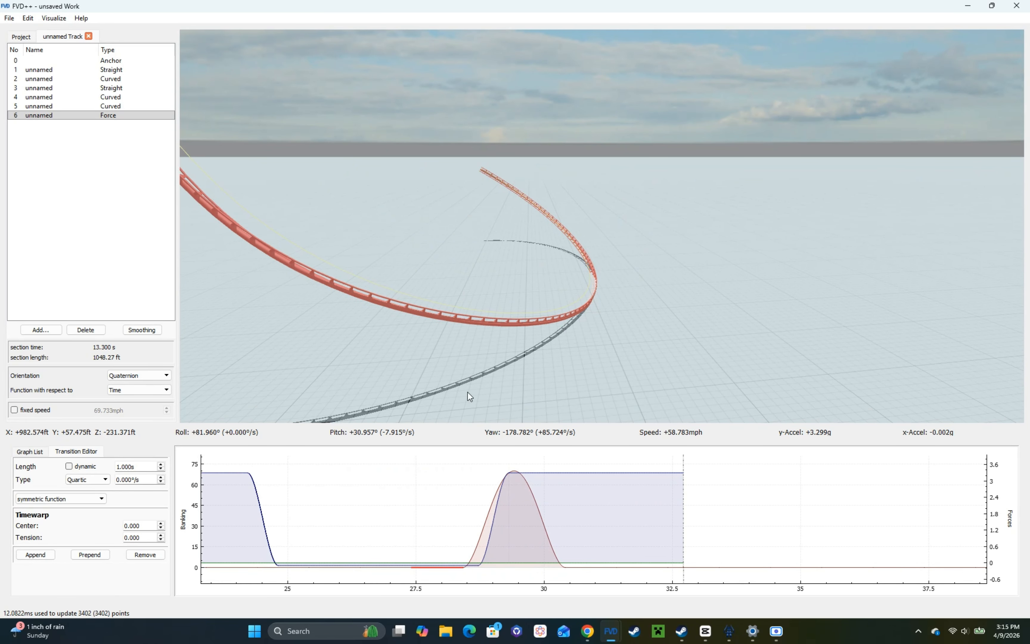
pyautogui.moveTo(467, 391); pyautogui.dragTo(467, 426)
pyautogui.scroll(6, 135, 467)
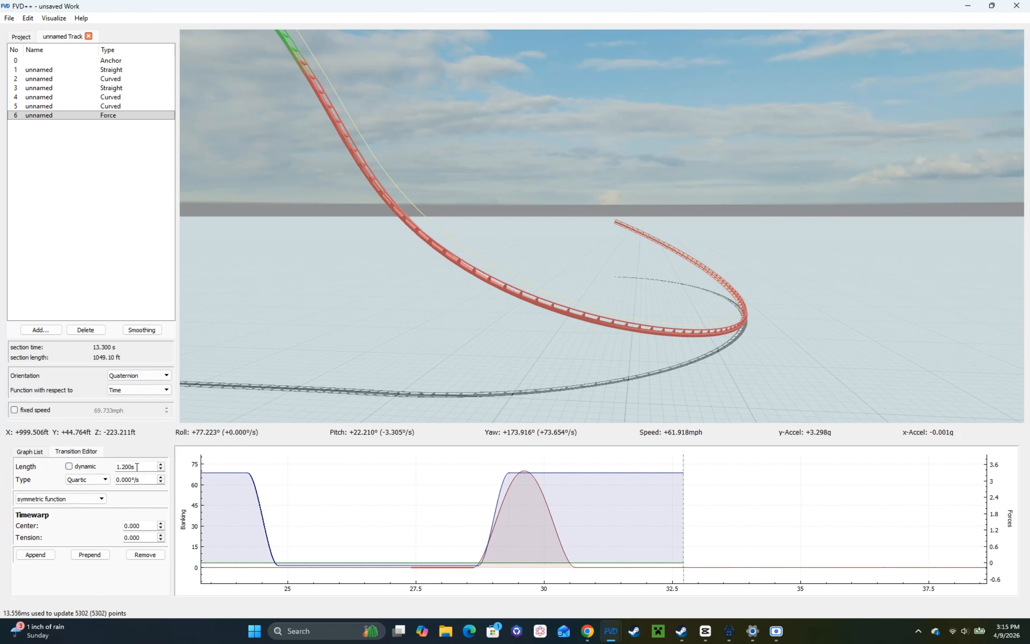
pyautogui.scroll(1, 137, 467)
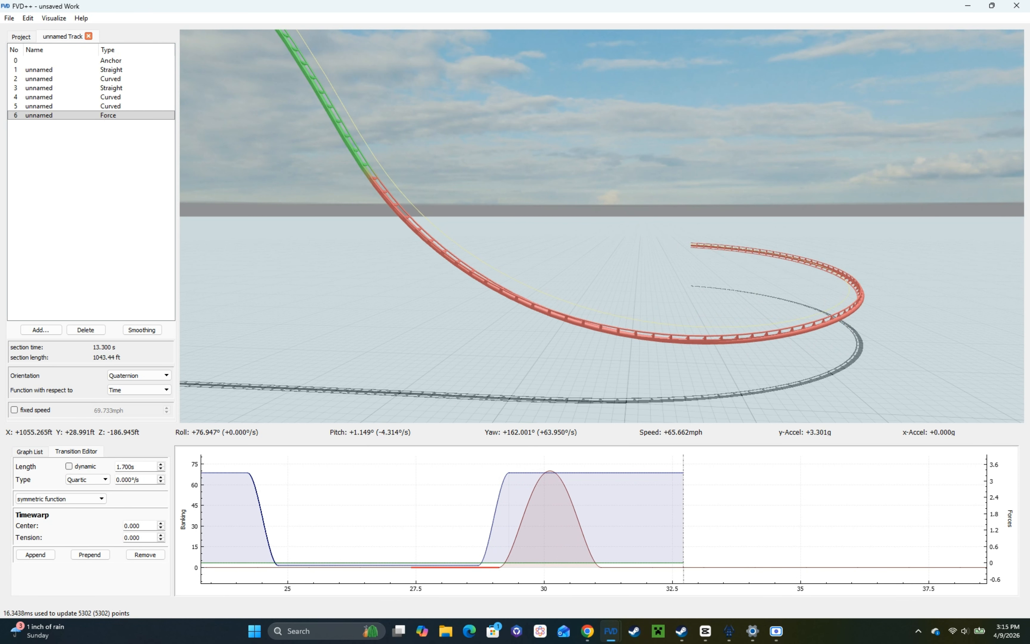
pyautogui.press('space')
pyautogui.press('s')
pyautogui.press('w')
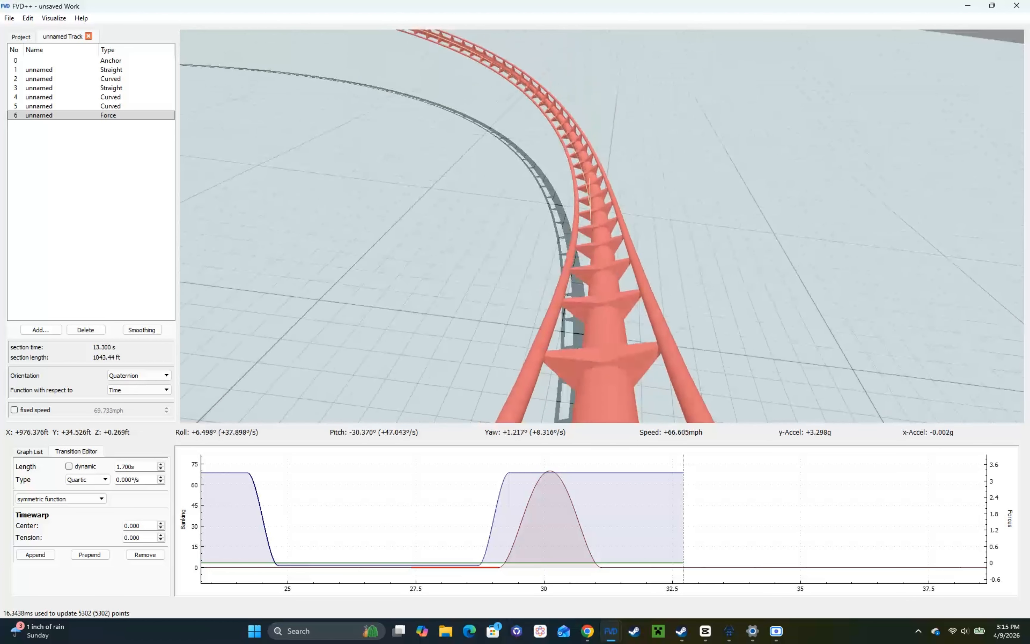
pyautogui.press('space')
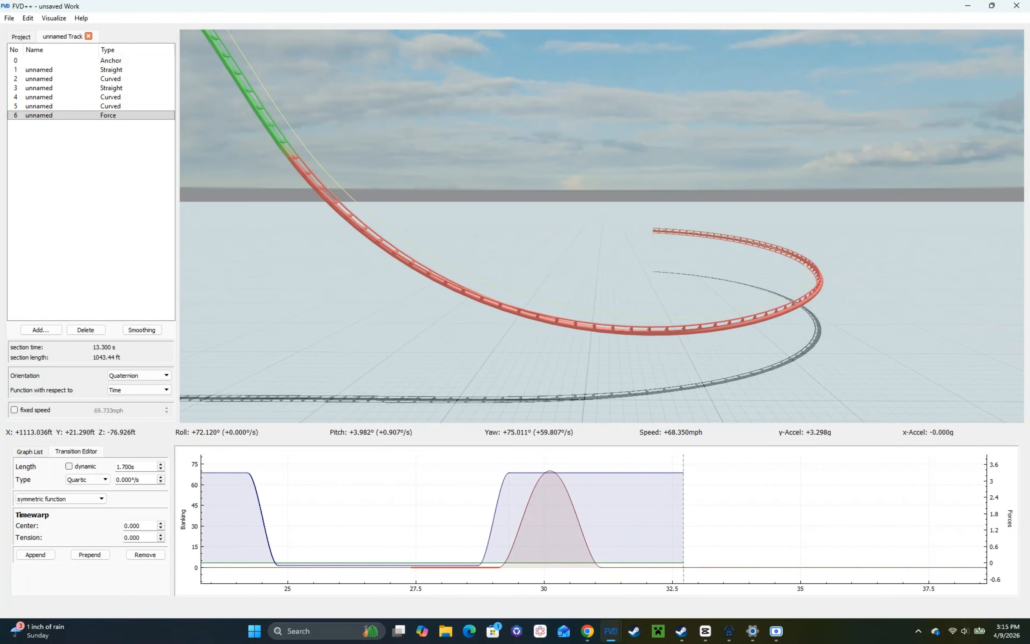
# Step: Give the roll transition after the 70°/s peak a 2 s length and an opposite roll of about -80°/s
pyautogui.click(616, 562)
pyautogui.press('d')
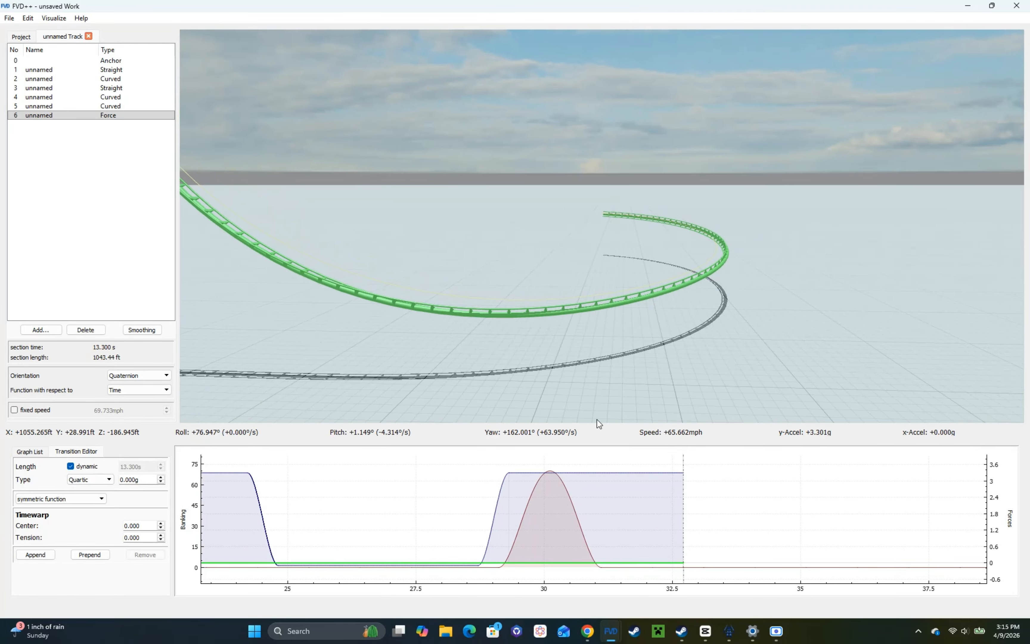
pyautogui.click(622, 567)
pyautogui.scroll(10, 155, 466)
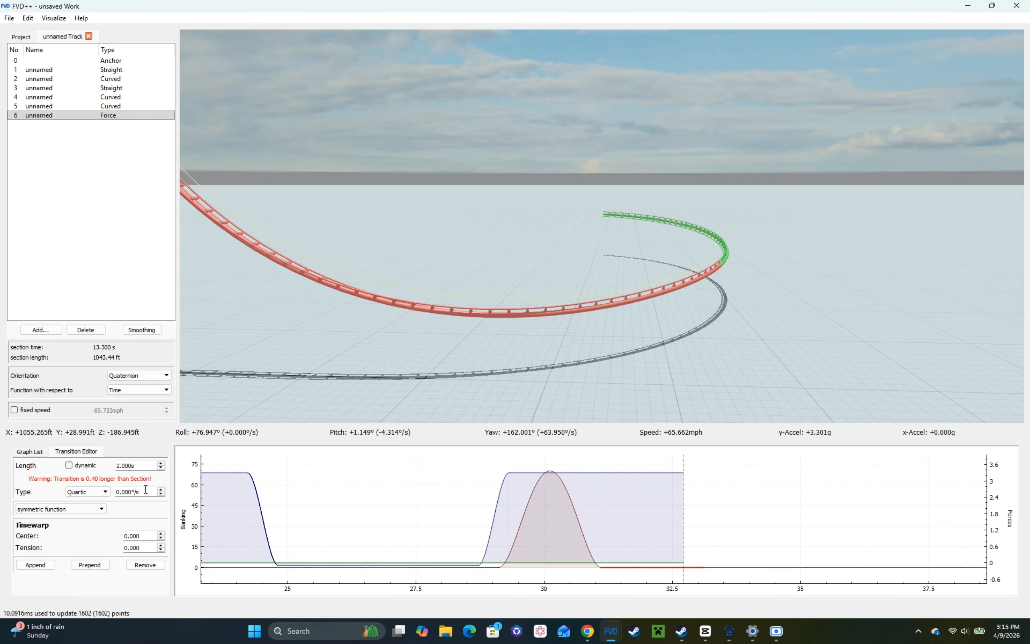
pyautogui.scroll(-8, 146, 490)
pyautogui.moveTo(348, 354)
pyautogui.mouseDown()
pyautogui.moveTo(285, 377)
pyautogui.moveTo(348, 355)
pyautogui.mouseUp()
# Step: Shorten the flat roll transition before the banking peak to 1.3 s and inspect the turn from the rider's view and outside
pyautogui.click(476, 516)
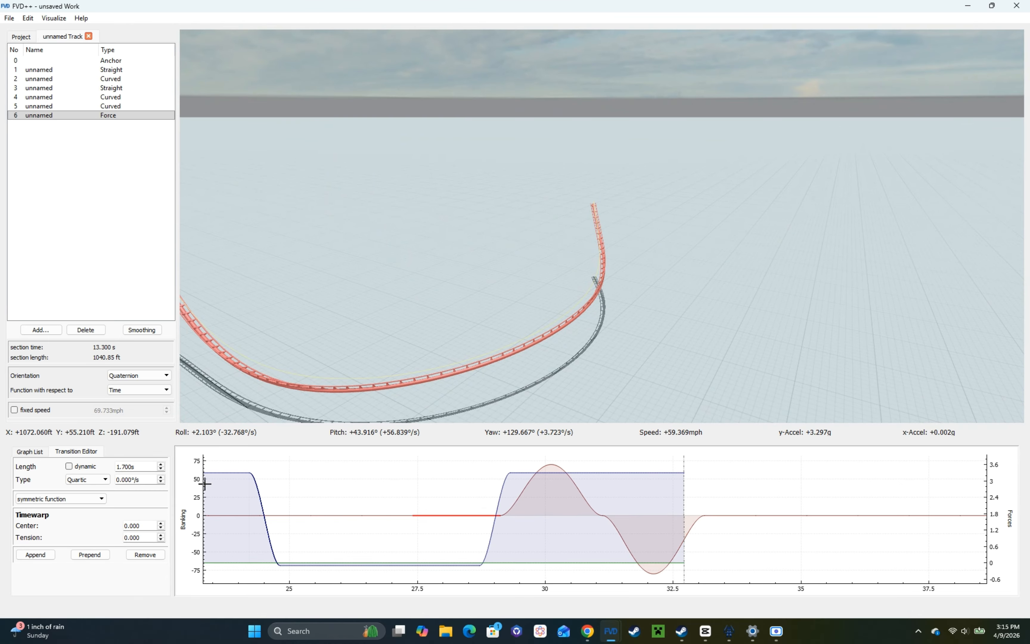
pyautogui.scroll(-4, 145, 464)
pyautogui.rightClick(298, 383)
pyautogui.press('w')
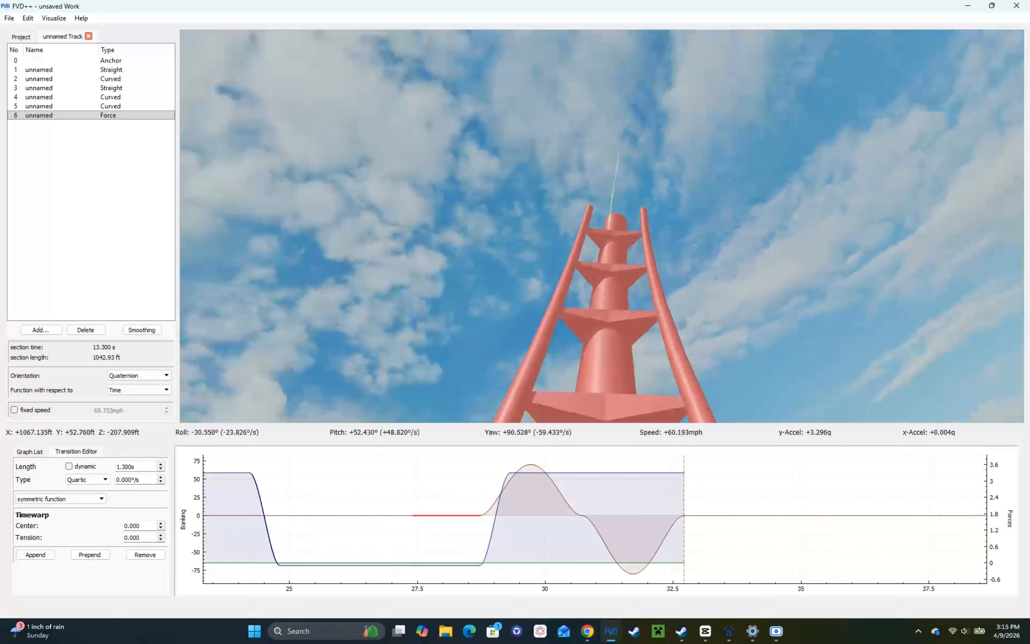
pyautogui.rightClick(481, 315)
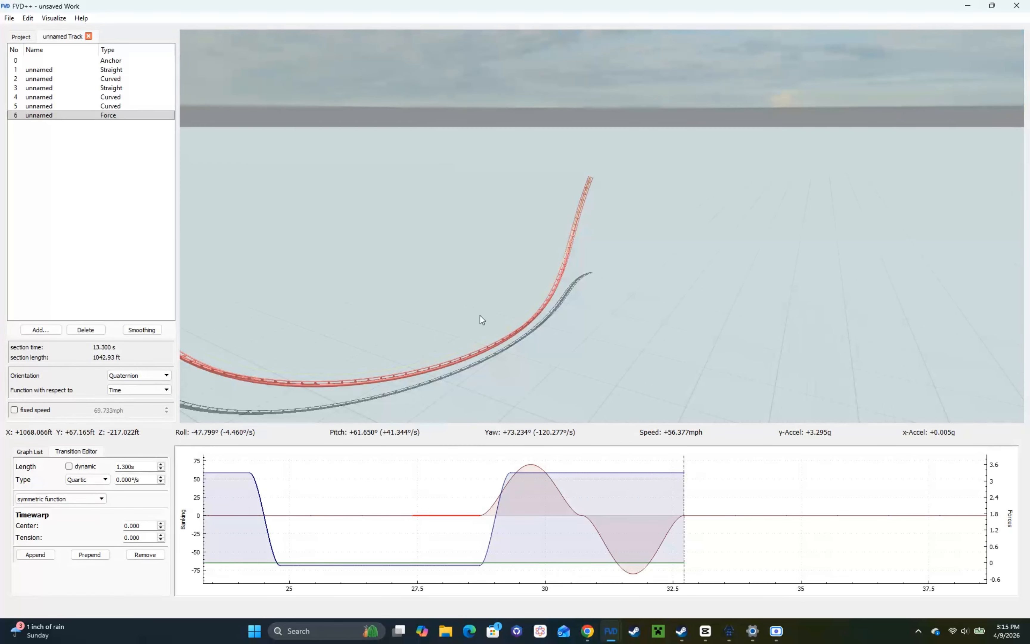
pyautogui.press('w')
pyautogui.moveTo(705, 373); pyautogui.dragTo(605, 348)
pyautogui.press('d')
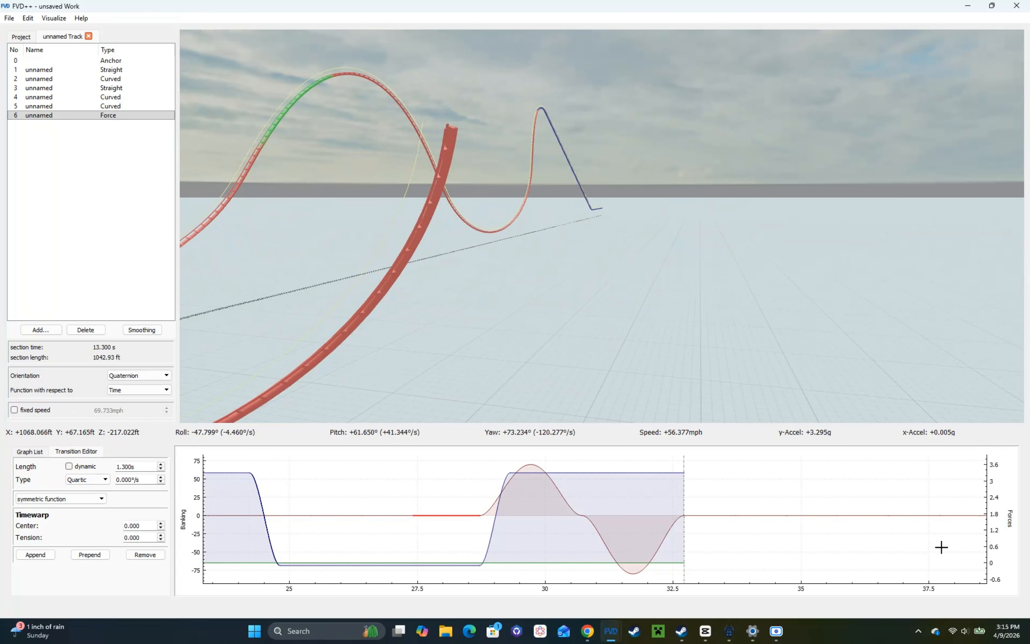
# Step: Shorten the turn's constant normal-force transition to 2.6 s and append a 0.6 s cubic transition of -3.4g
pyautogui.click(671, 471)
pyautogui.scroll(-8, 151, 463)
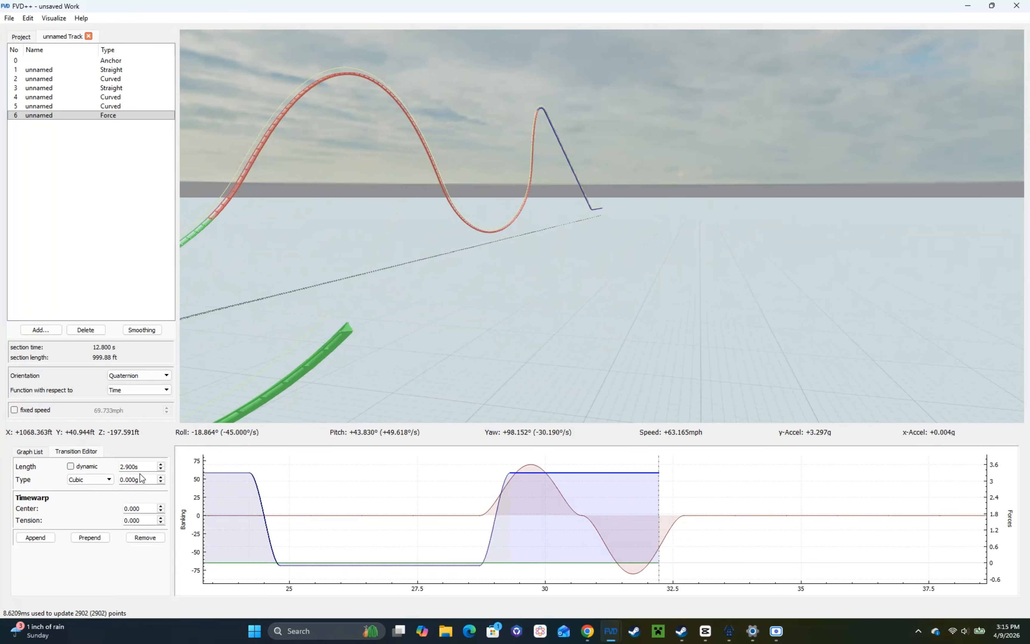
pyautogui.click(52, 539)
pyautogui.scroll(-4, 137, 466)
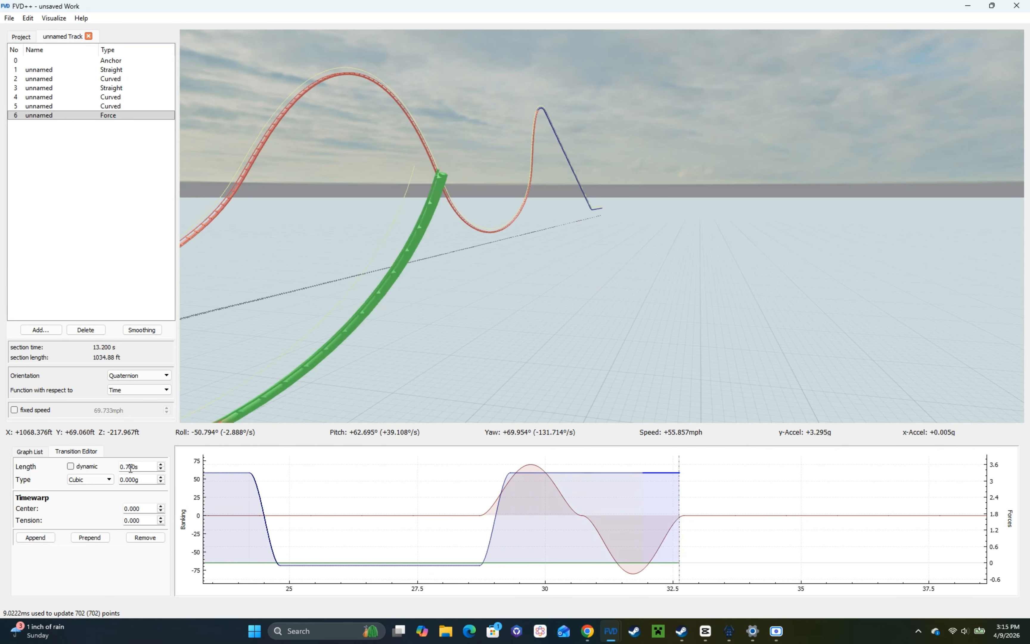
pyautogui.scroll(-20, 139, 480)
pyautogui.scroll(-4, 139, 480)
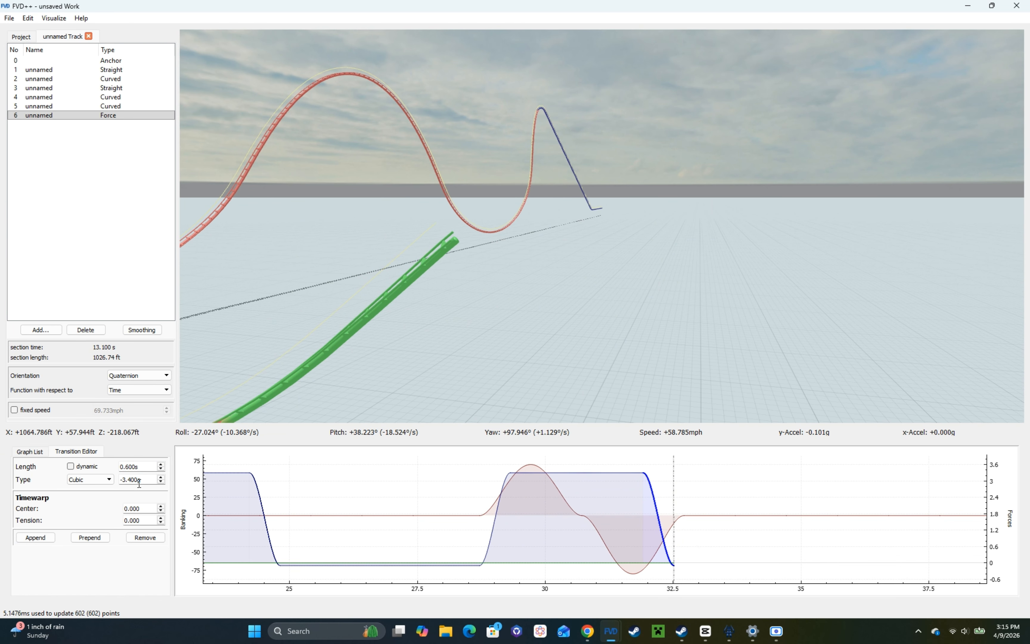
# Step: Append a 3 s constant normal-force transition after the -3.4g drop to form the next airtime hill
pyautogui.click(35, 537)
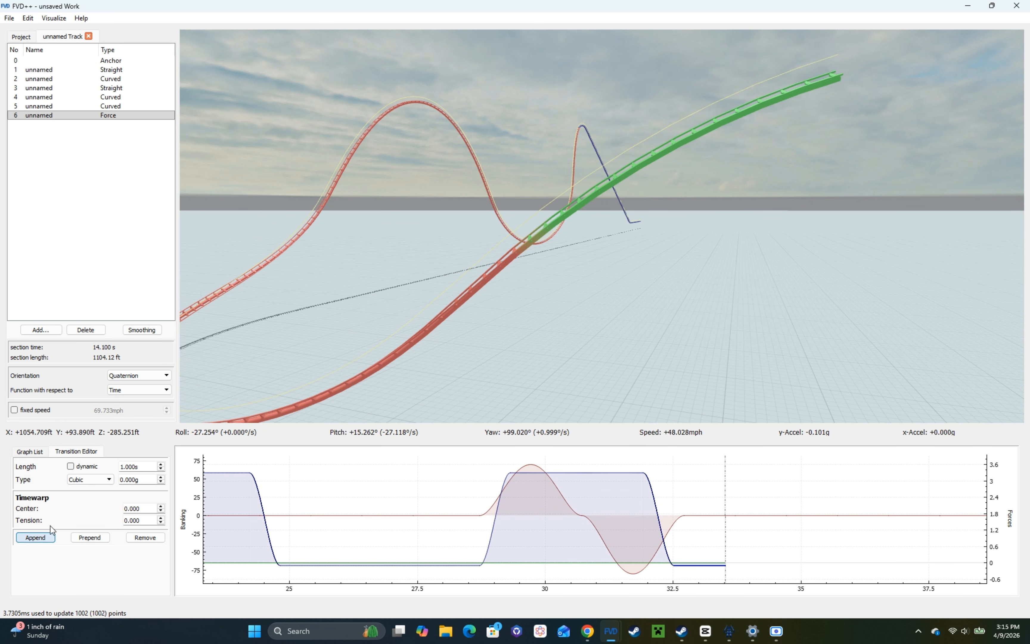
pyautogui.scroll(20, 140, 467)
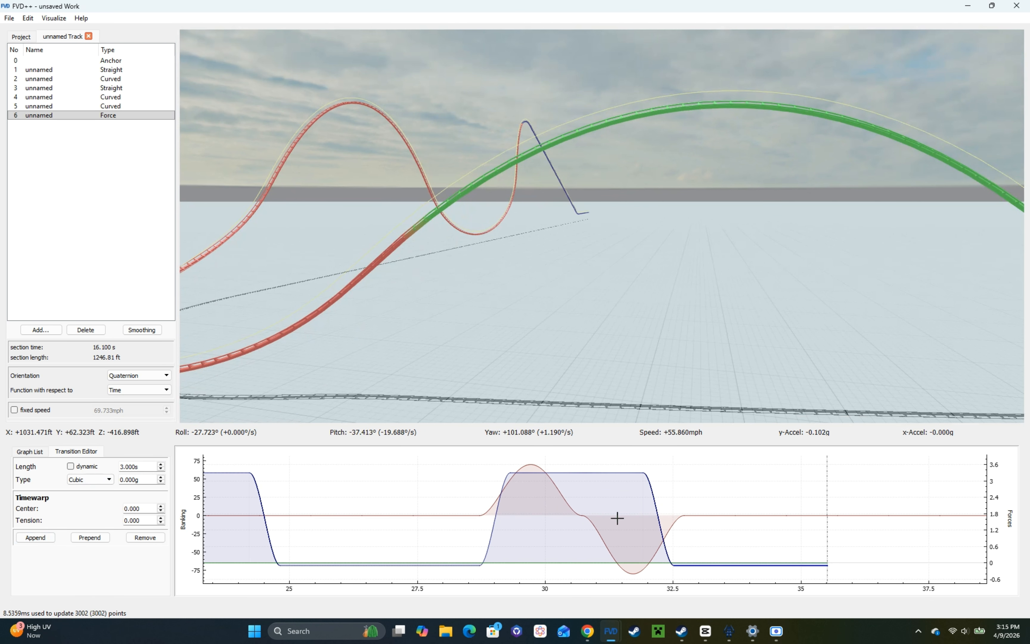
# Step: Reduce the opposite roll transition to about -60°/s and lengthen the turn's constant normal-force transition to 3 s
pyautogui.click(597, 526)
pyautogui.scroll(20, 135, 479)
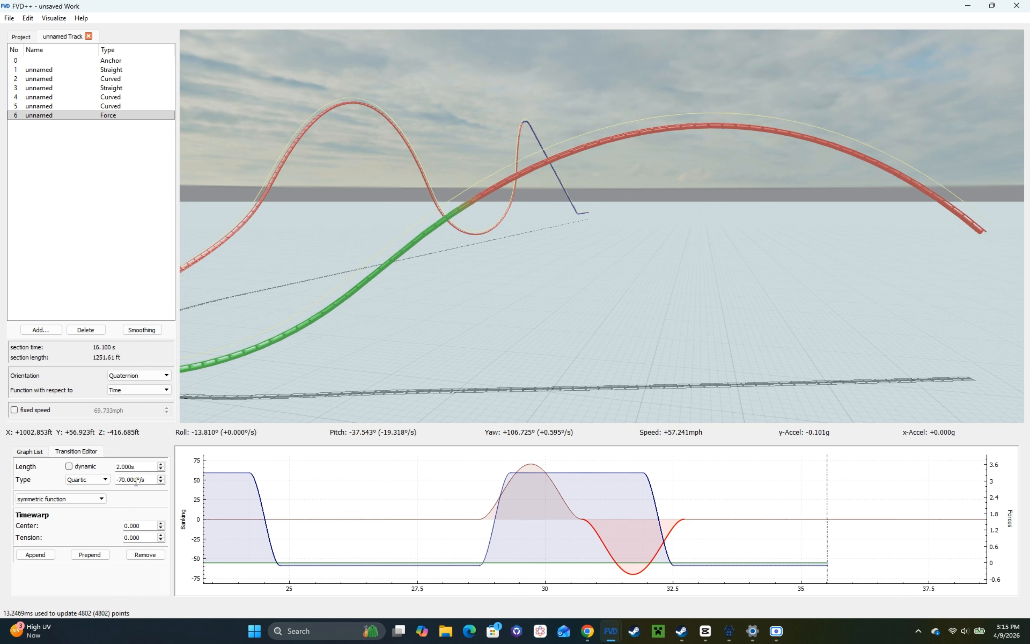
pyautogui.click(615, 473)
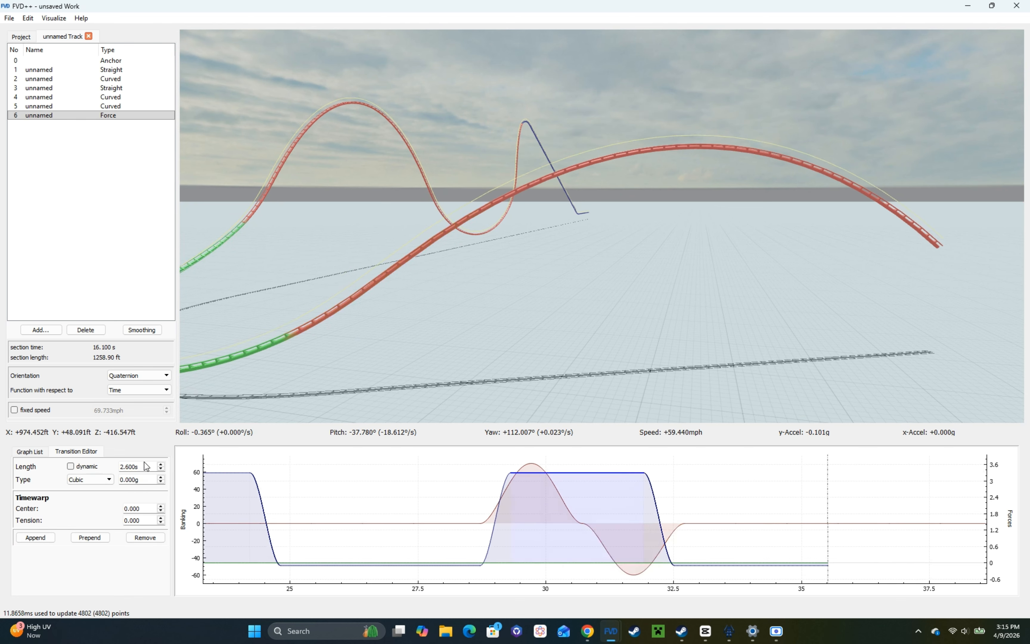
pyautogui.scroll(4, 146, 466)
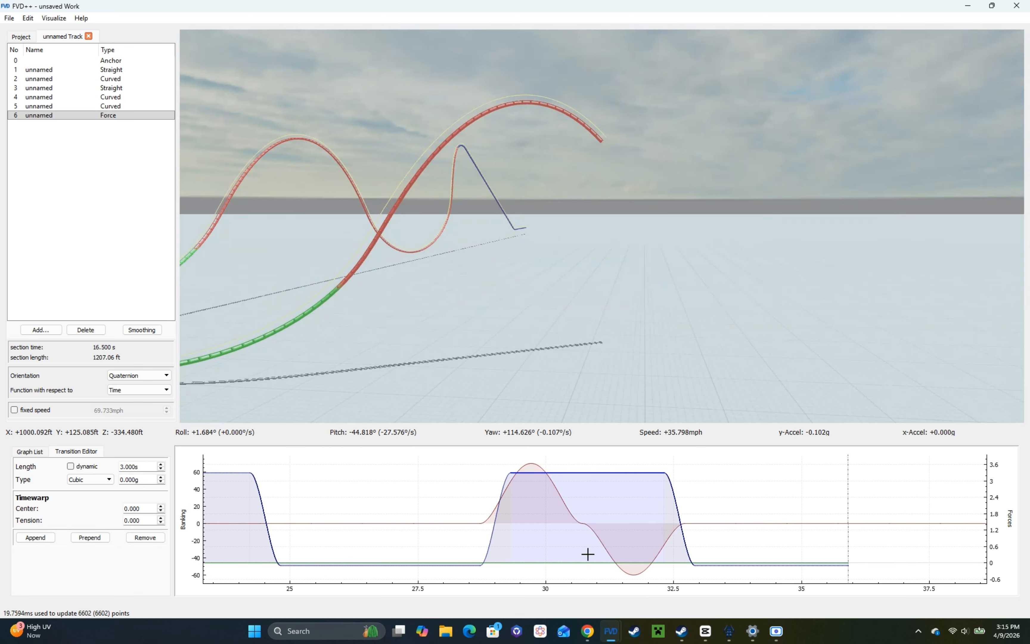
# Step: Fine-tune the opposite roll transition to -60.7°/s so that the track levels out in roll
pyautogui.click(590, 528)
pyautogui.scroll(-5, 150, 479)
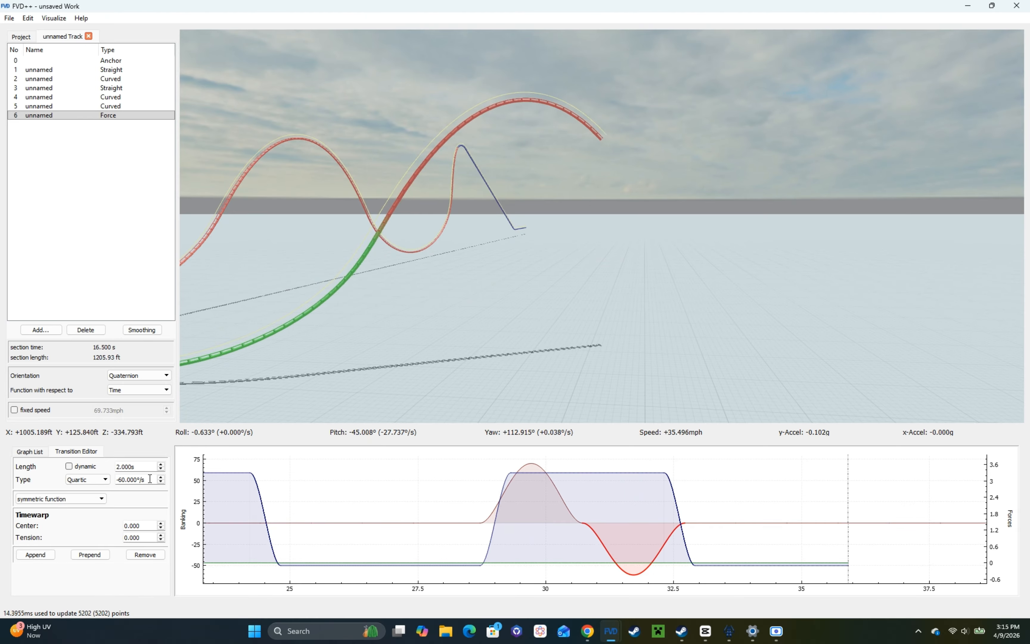
pyautogui.scroll(-2, 150, 479)
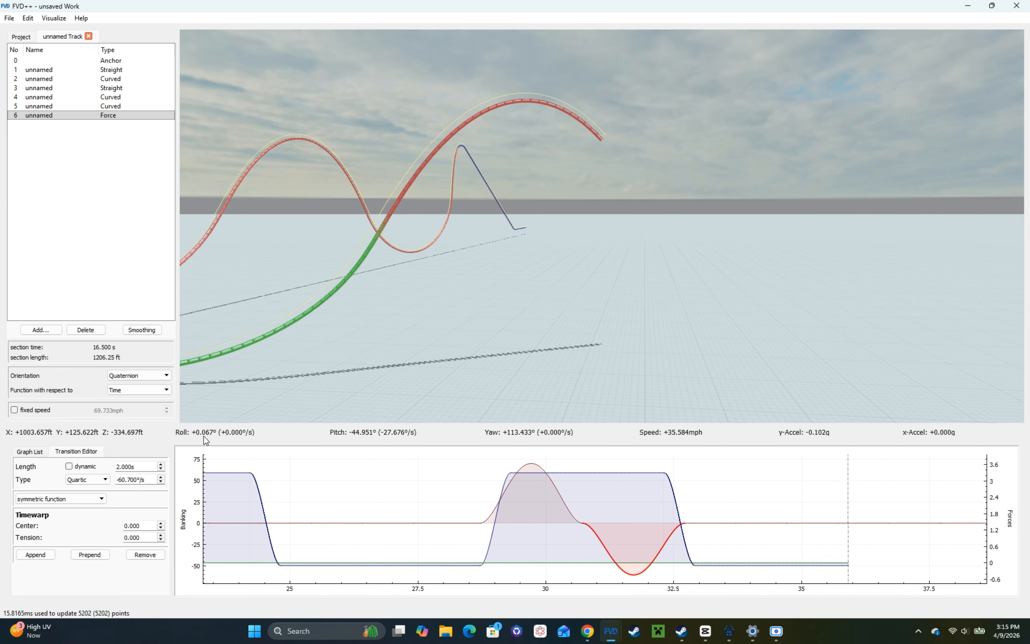
# Step: Shorten the turn's constant normal-force transition to bring the section time to 16.400 s
pyautogui.moveTo(225, 383); pyautogui.dragTo(286, 409)
pyautogui.click(621, 474)
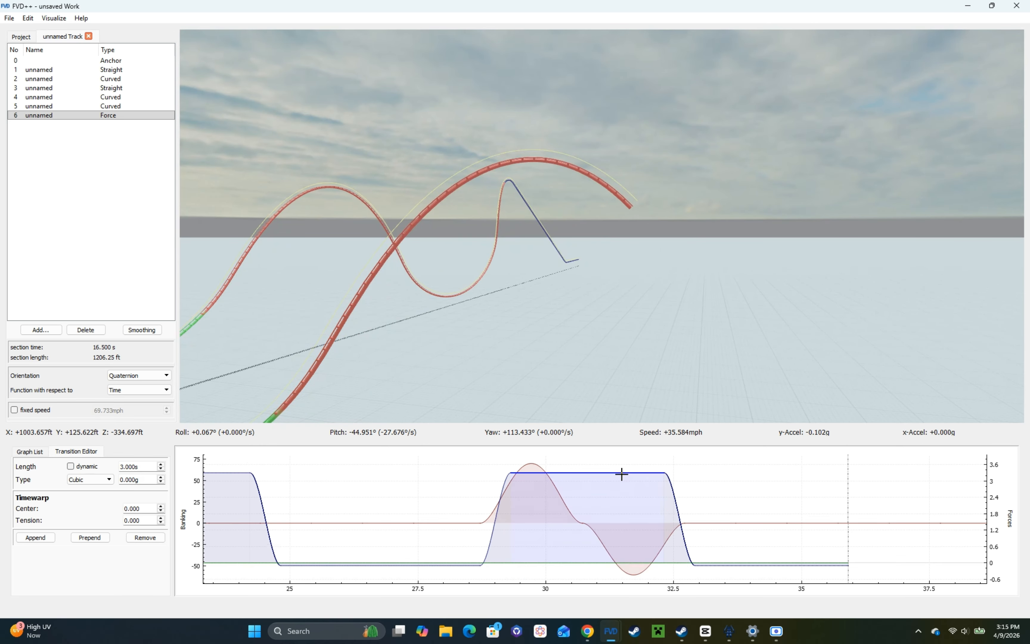
pyautogui.scroll(-1, 147, 466)
pyautogui.moveTo(362, 362); pyautogui.dragTo(375, 358)
# Step: Try -60.65°/s for the opposite roll transition and check the turn from the rider's view
pyautogui.click(587, 531)
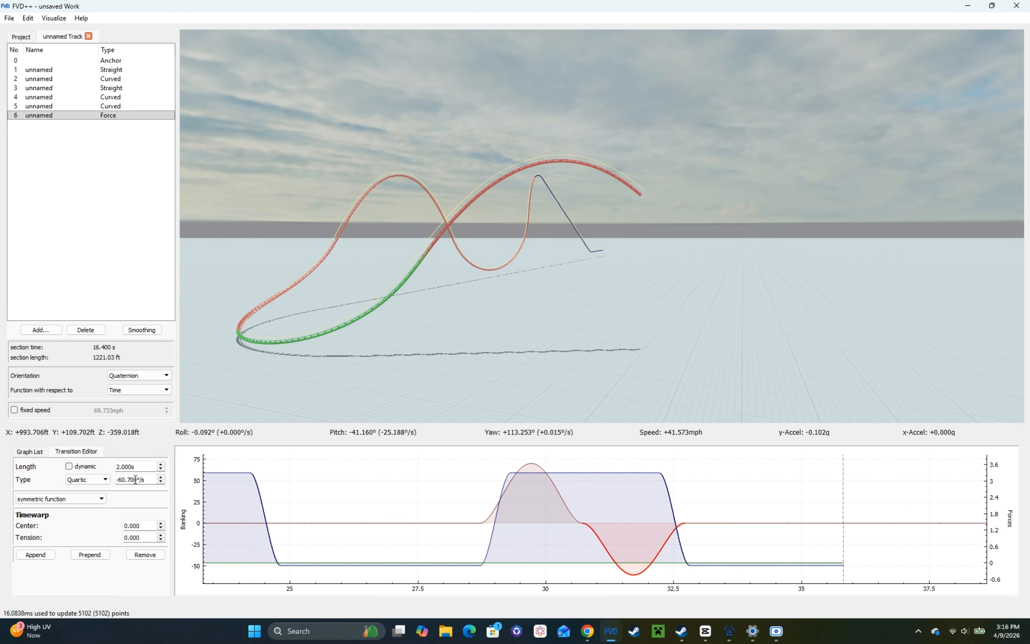
pyautogui.write('5')
pyautogui.scroll(2, 136, 483)
pyautogui.press('r')
pyautogui.press('s')
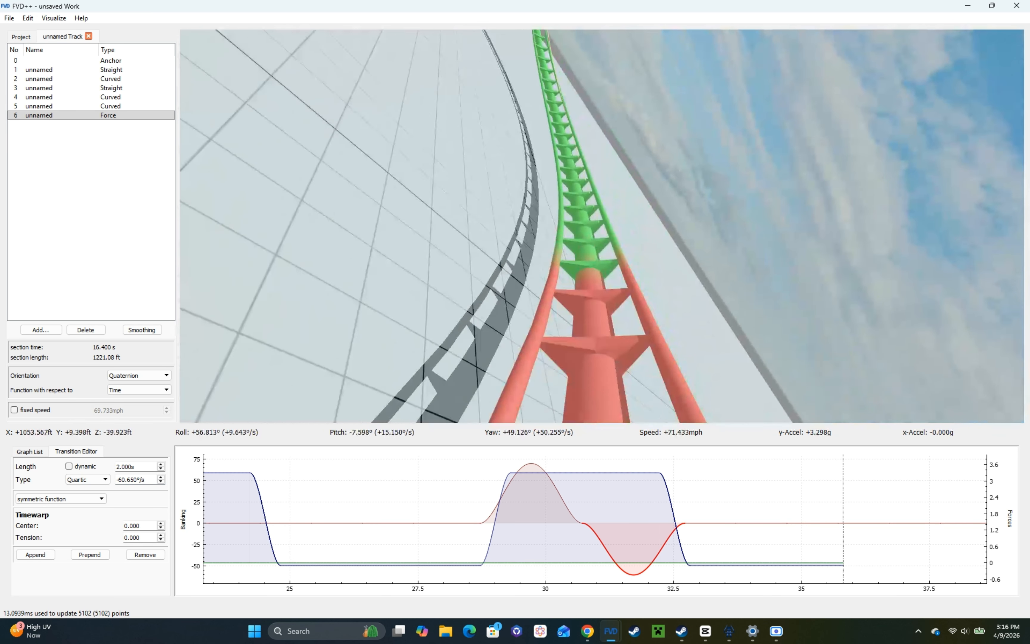
pyautogui.press('r')
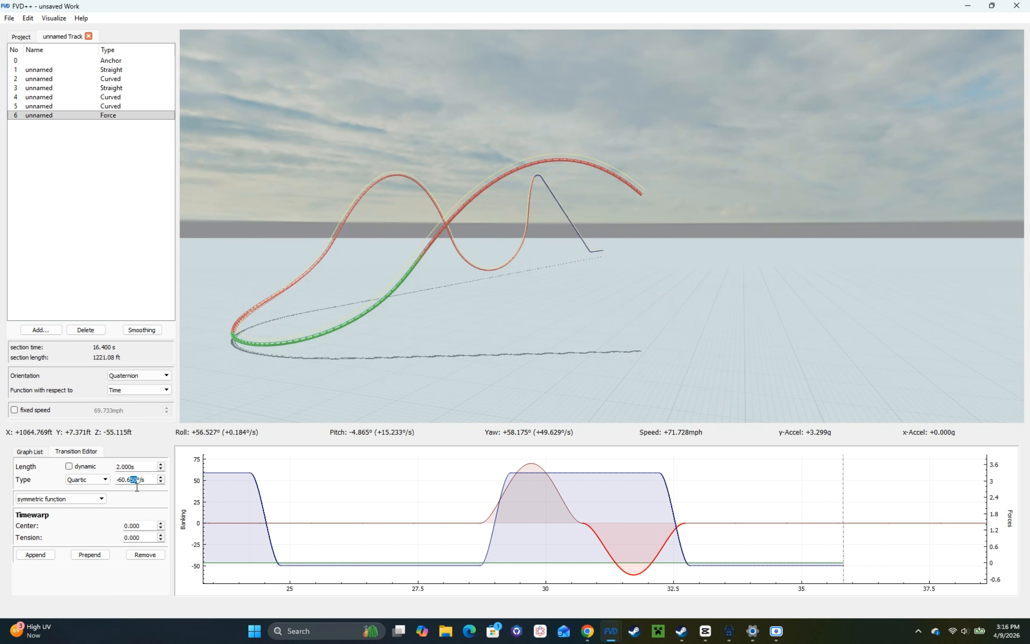
# Step: Try -60.5, -60.6 and -60.7°/s for the turn's opposite roll transition before returning it to -60.65°/s
pyautogui.write('0')
pyautogui.scroll(1, 138, 482)
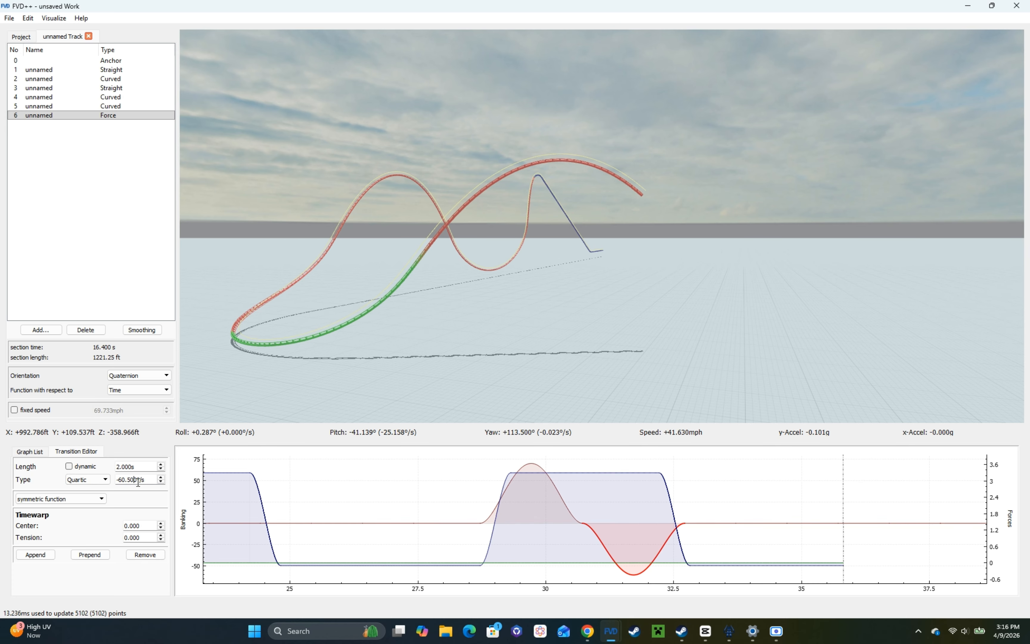
pyautogui.scroll(-1, 138, 482)
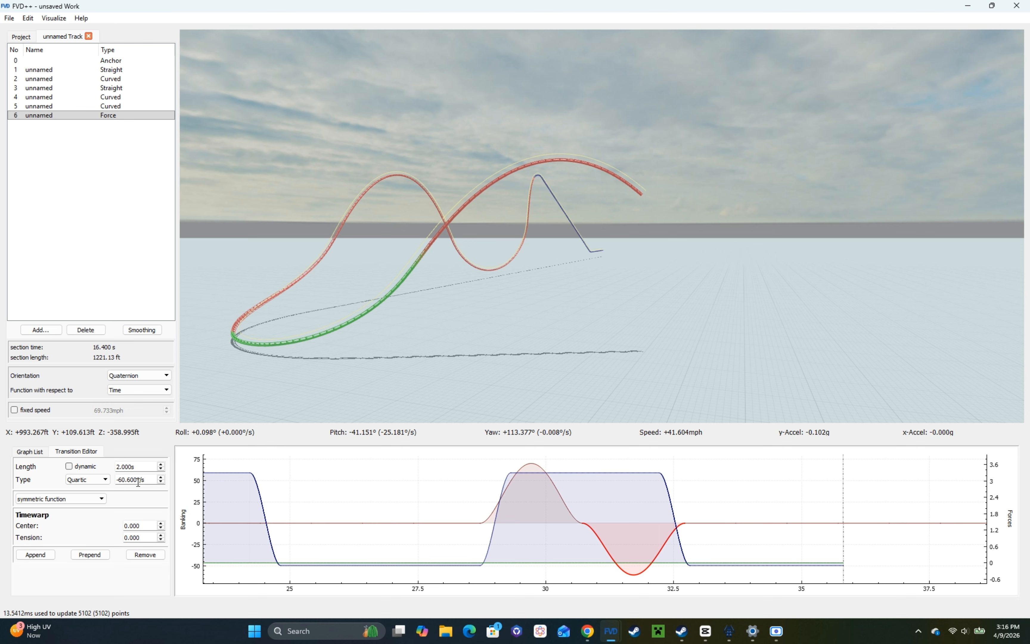
pyautogui.scroll(-1, 138, 482)
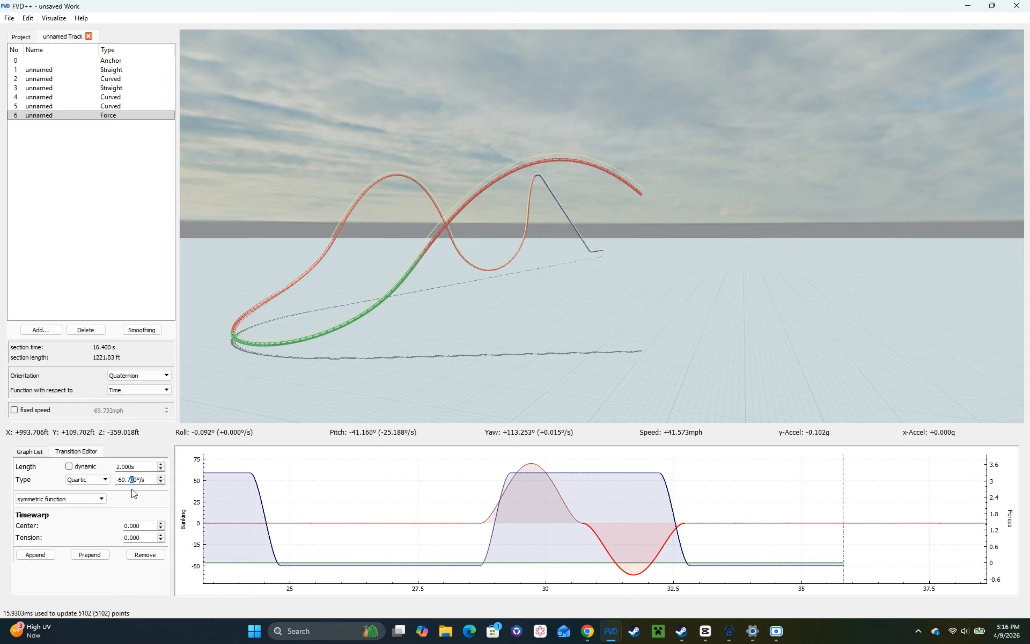
pyautogui.write('5')
pyautogui.scroll(2, 134, 482)
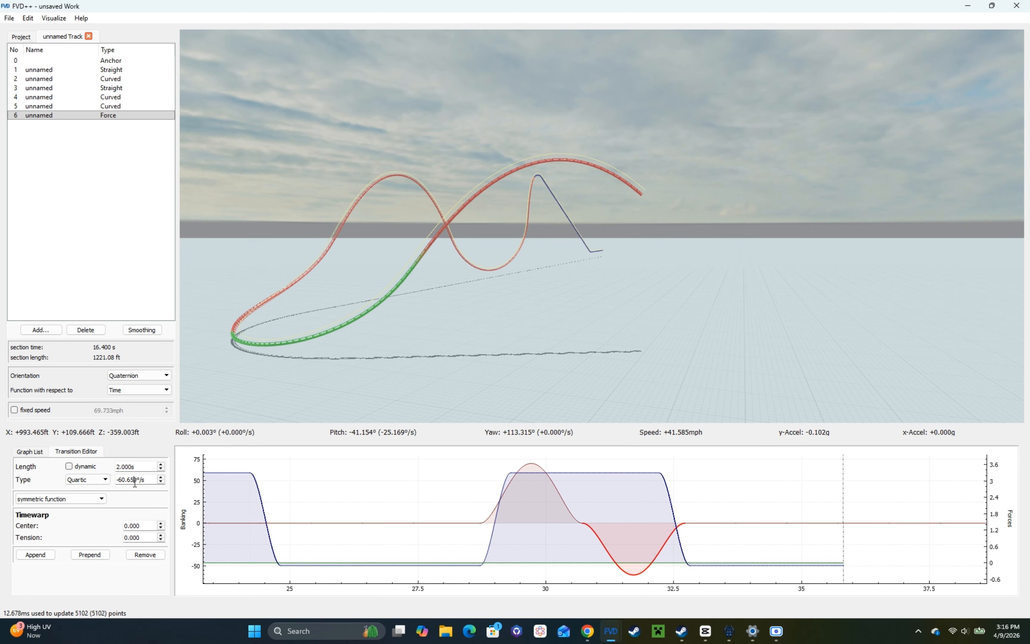
# Step: Check the roll-out of the turn and the following hill from the rider's view and return to the free view
pyautogui.moveTo(400, 294); pyautogui.dragTo(400, 255)
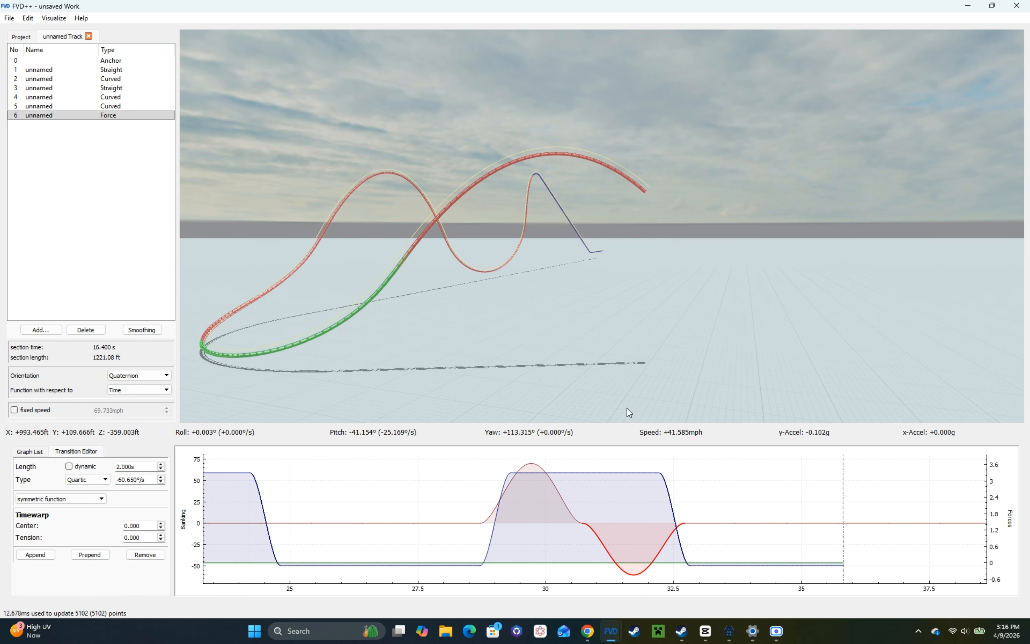
pyautogui.press('r')
pyautogui.press('w')
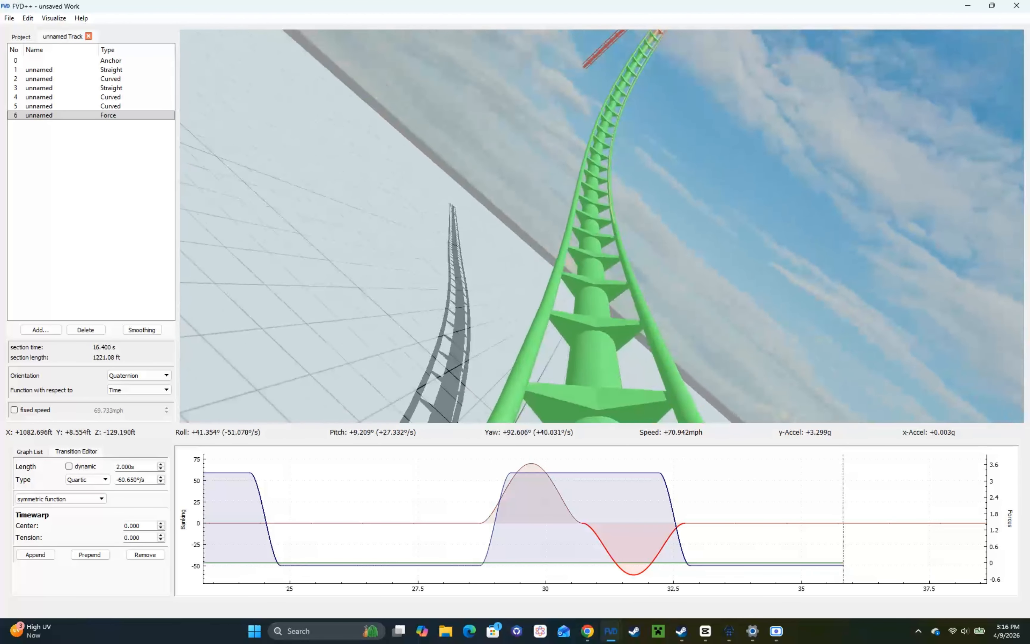
pyautogui.press('w')
pyautogui.press('r')
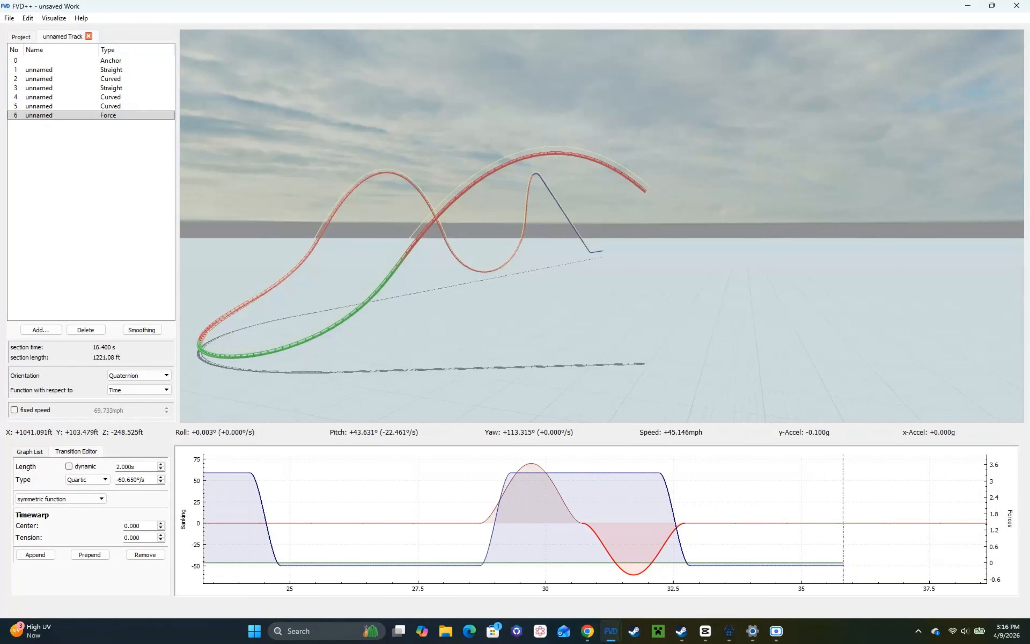
pyautogui.press('s')
# Step: Lengthen the turn's constant normal-force transition to 2.95 s
pyautogui.click(719, 562)
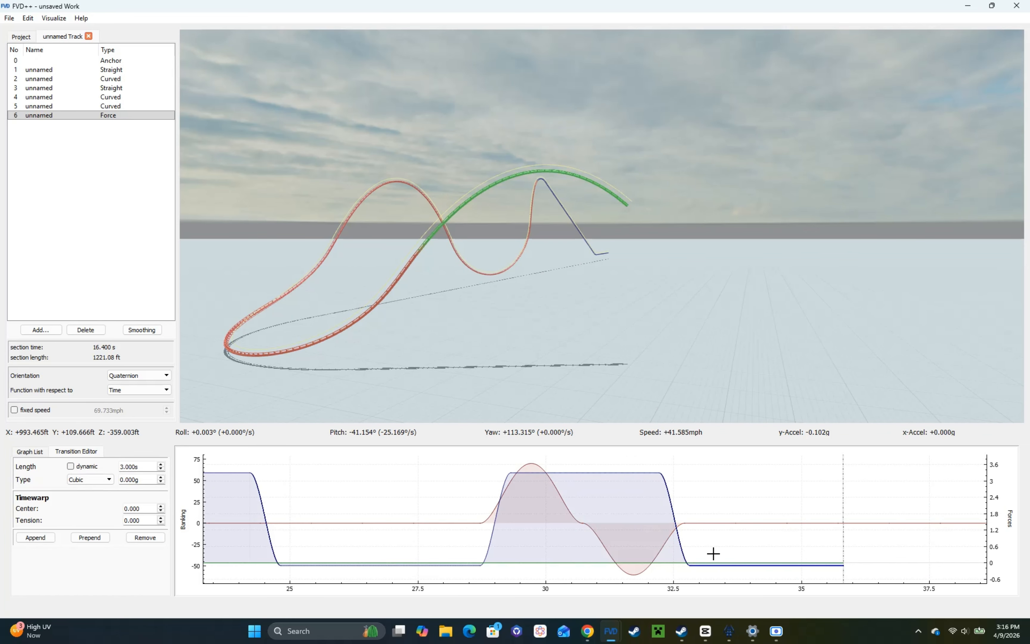
pyautogui.click(623, 473)
pyautogui.scroll(1, 133, 466)
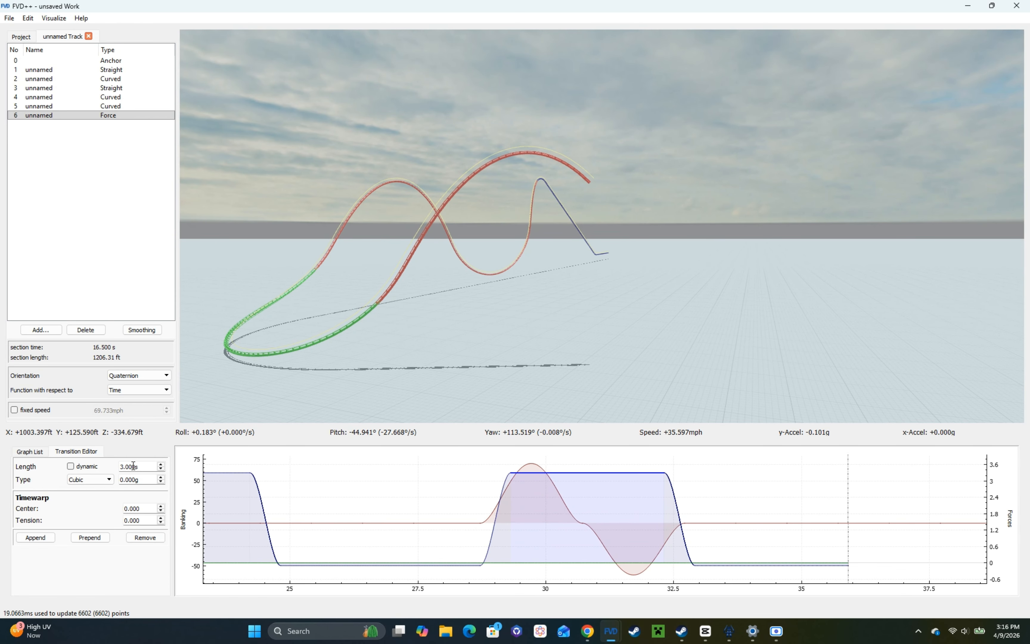
pyautogui.scroll(-1, 133, 465)
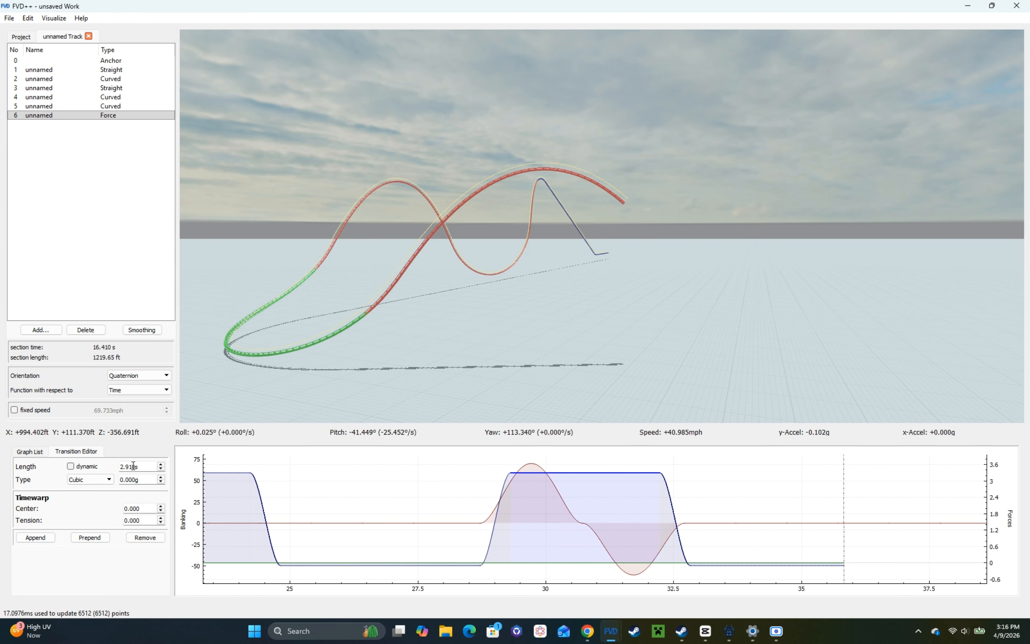
pyautogui.scroll(1, 133, 466)
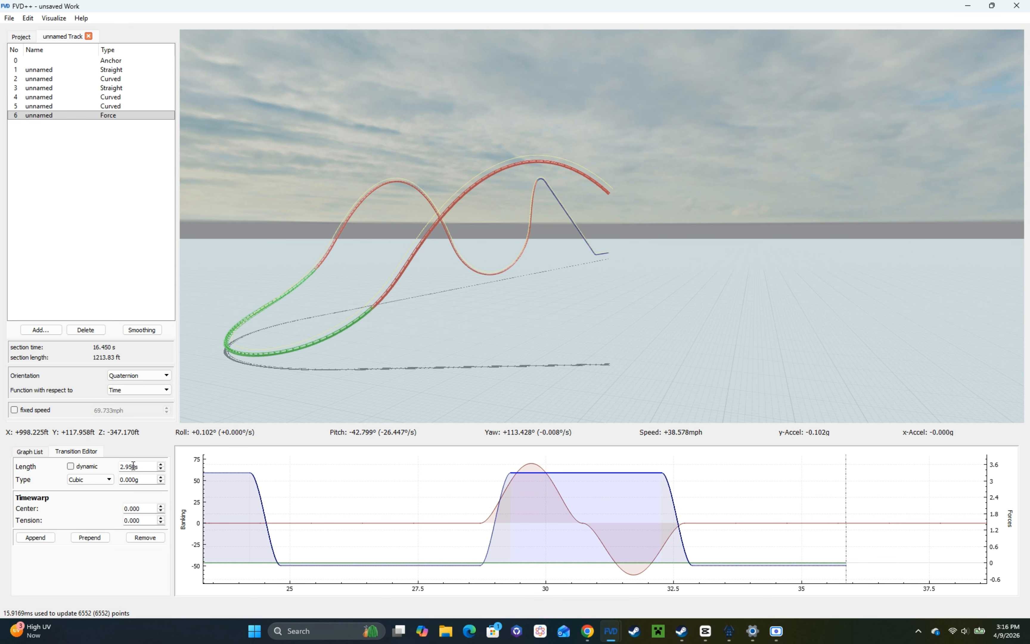
pyautogui.scroll(-1, 139, 466)
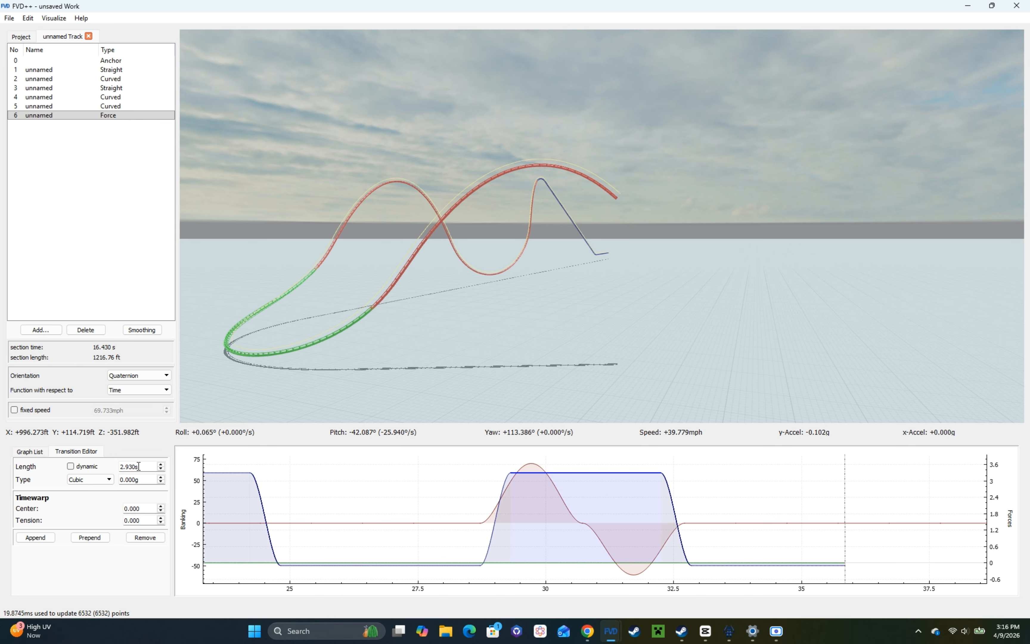
pyautogui.scroll(-2, 139, 466)
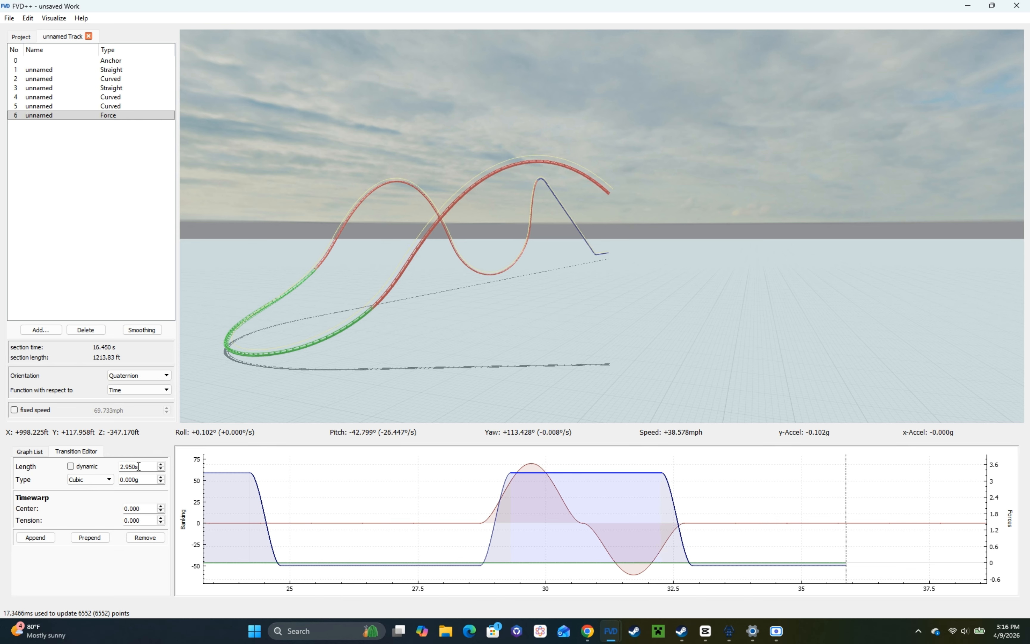
pyautogui.scroll(3, 139, 466)
# Step: Set the turn's opposite roll transition to -60.7°/s
pyautogui.click(725, 512)
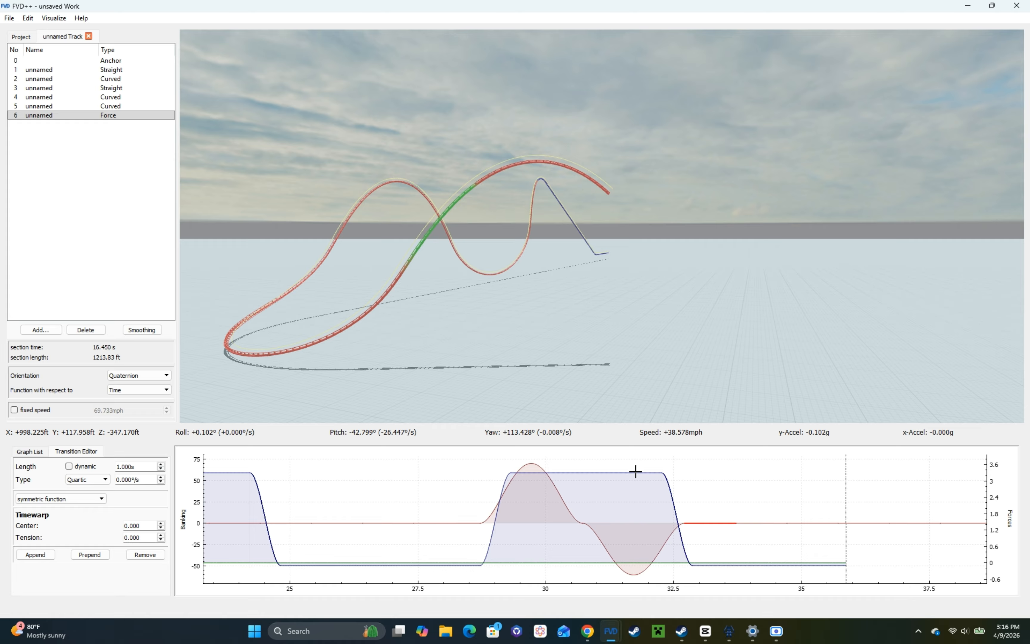
pyautogui.click(665, 533)
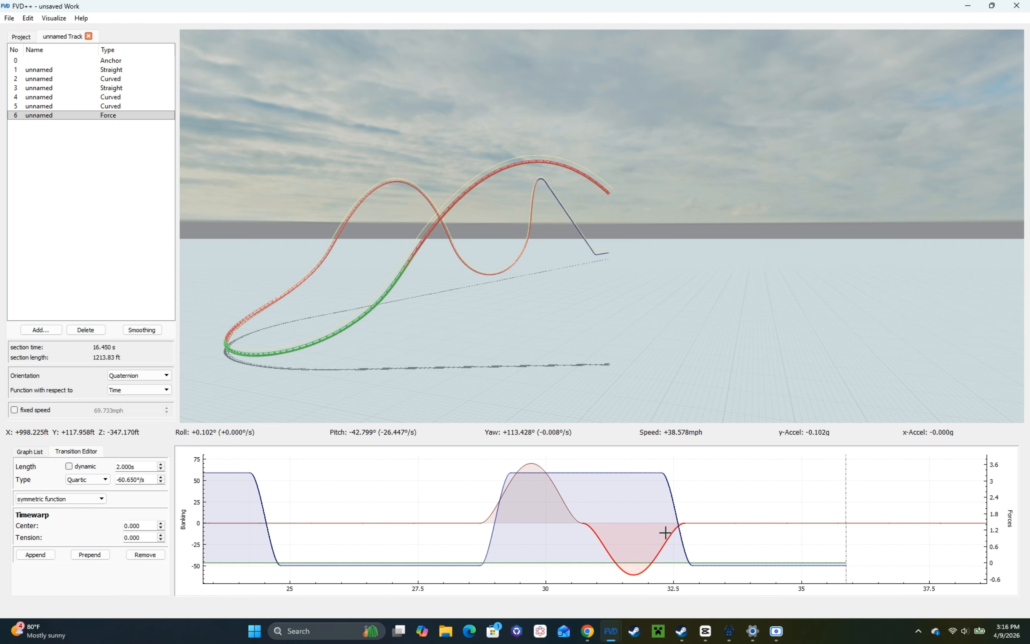
pyautogui.scroll(-1, 131, 476)
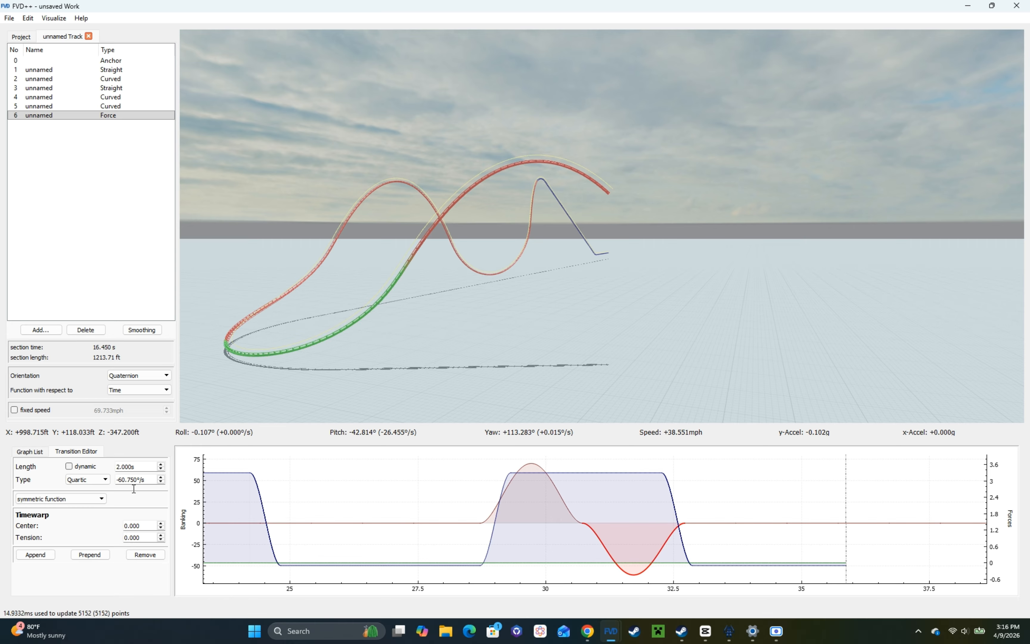
pyautogui.write('0')
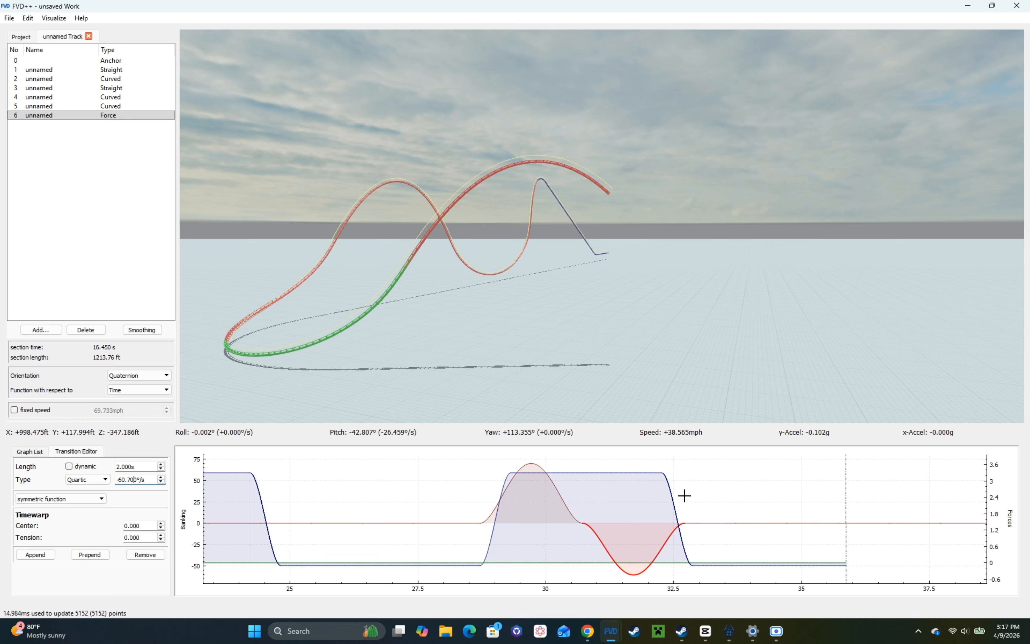
# Step: Shorten the zero-roll transition directly after the opposite roll transition to 0.95 s
pyautogui.click(592, 473)
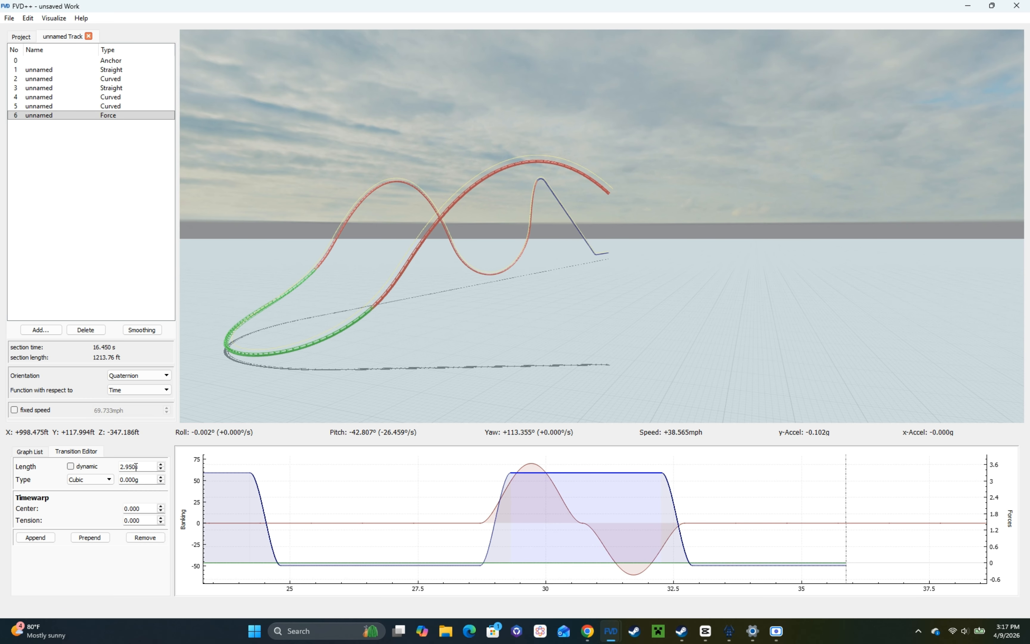
pyautogui.click(716, 523)
pyautogui.scroll(-5, 149, 463)
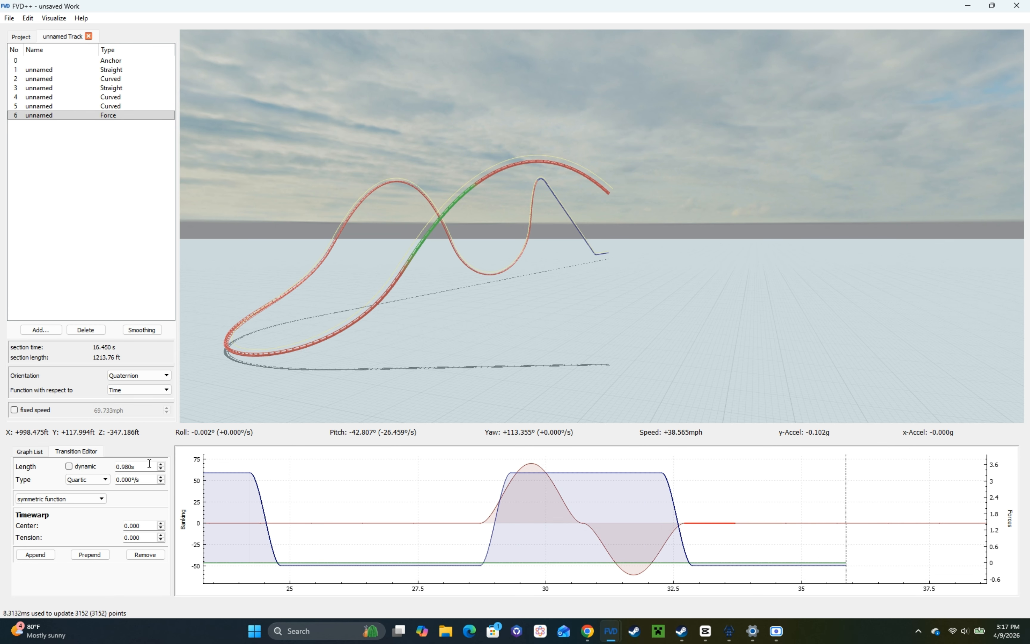
pyautogui.click(864, 522)
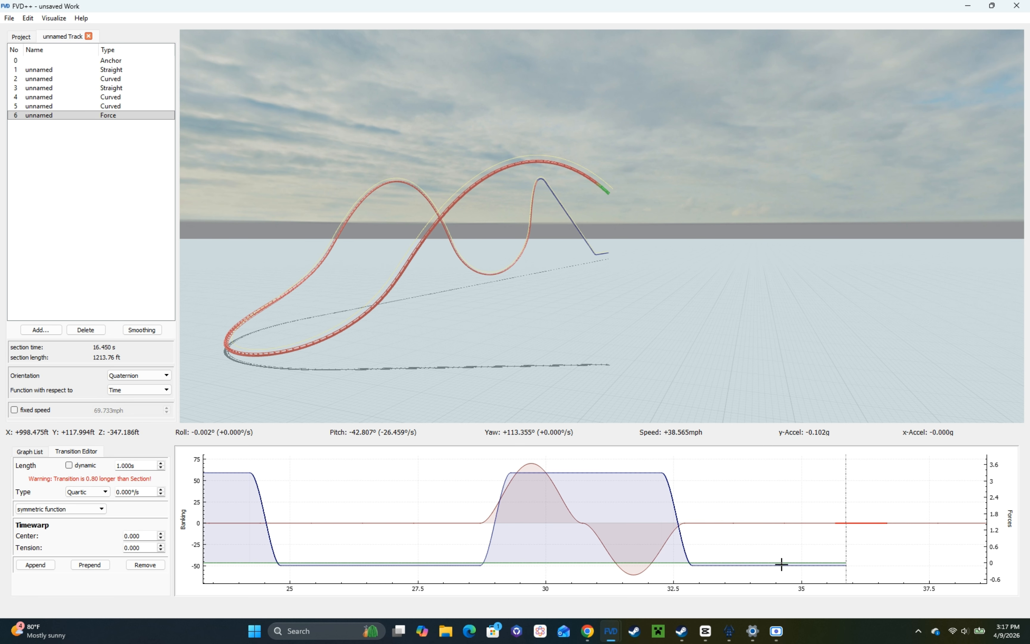
# Step: Lengthen the second airtime hill's constant normal-force transition to 3.5 s
pyautogui.click(762, 565)
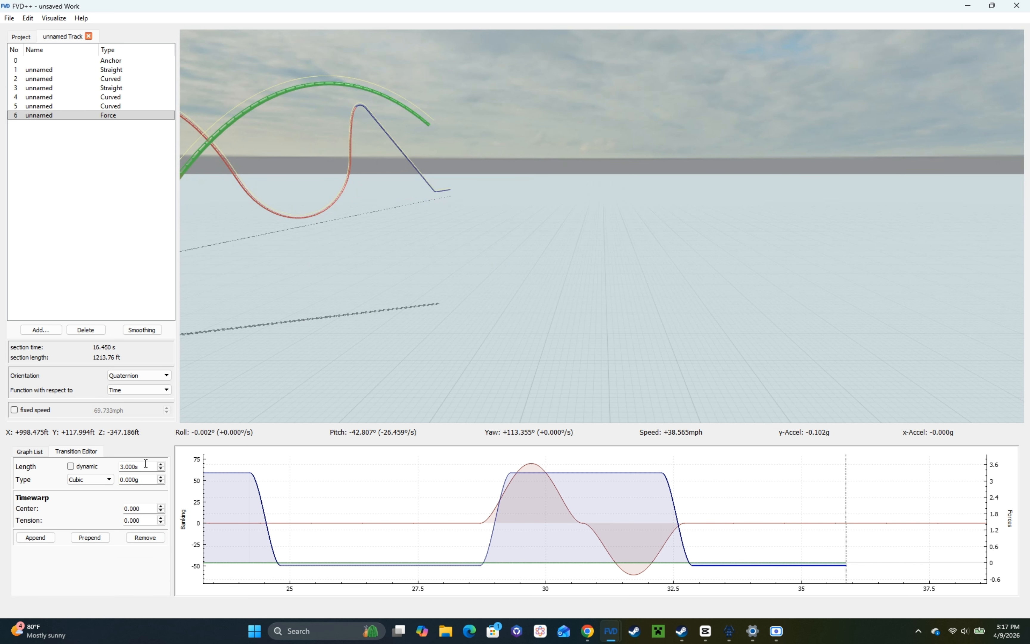
pyautogui.scroll(3, 145, 463)
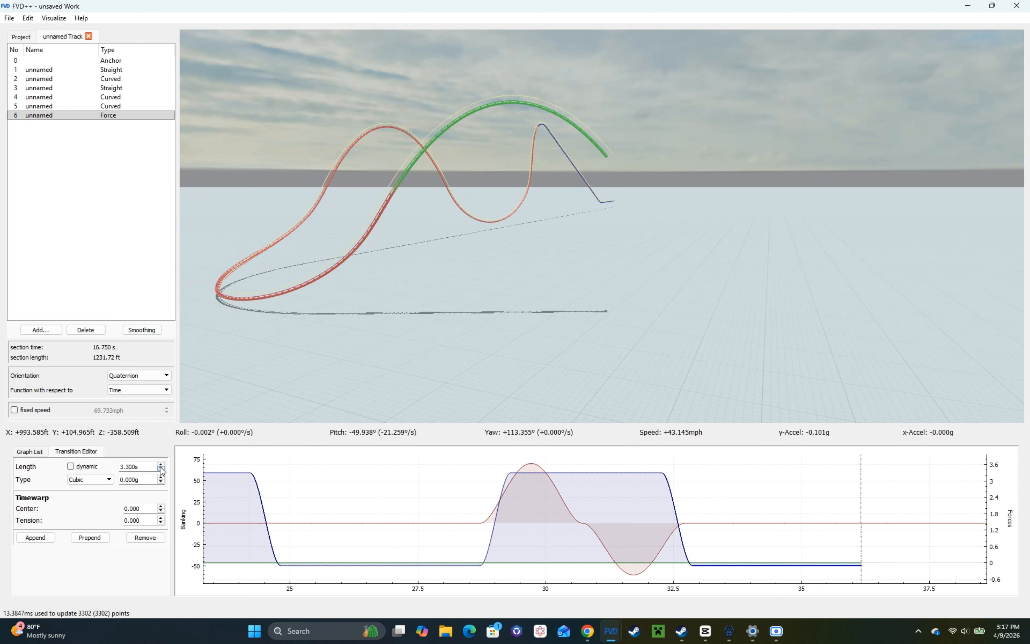
pyautogui.scroll(12, 161, 468)
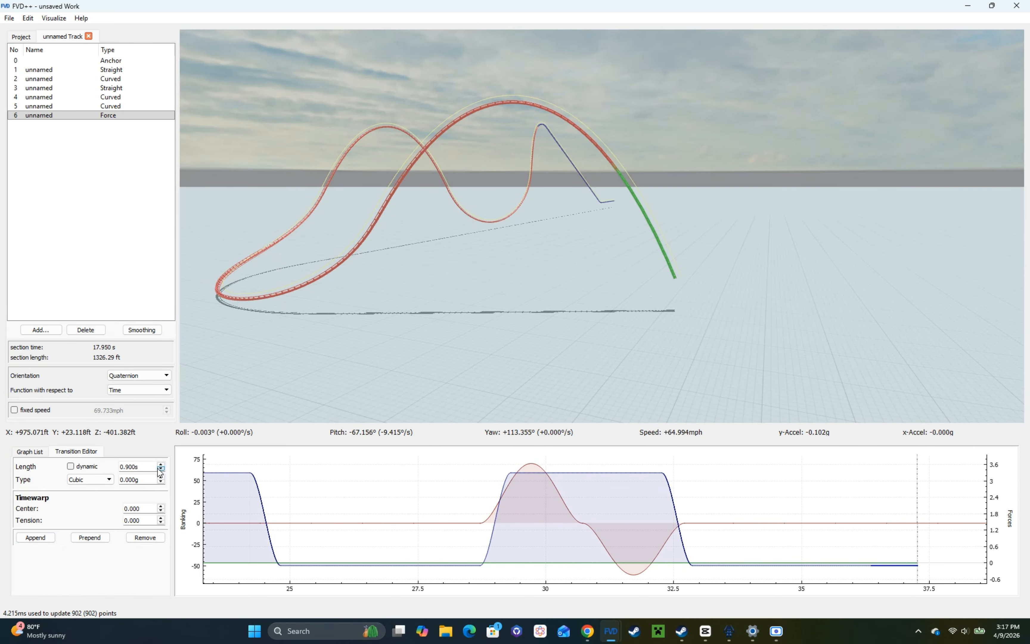
# Step: Append a 0.6 s normal-force transition of 3.4 g for the valley, followed by a 1 s constant transition
pyautogui.scroll(-3, 160, 468)
pyautogui.scroll(20, 157, 479)
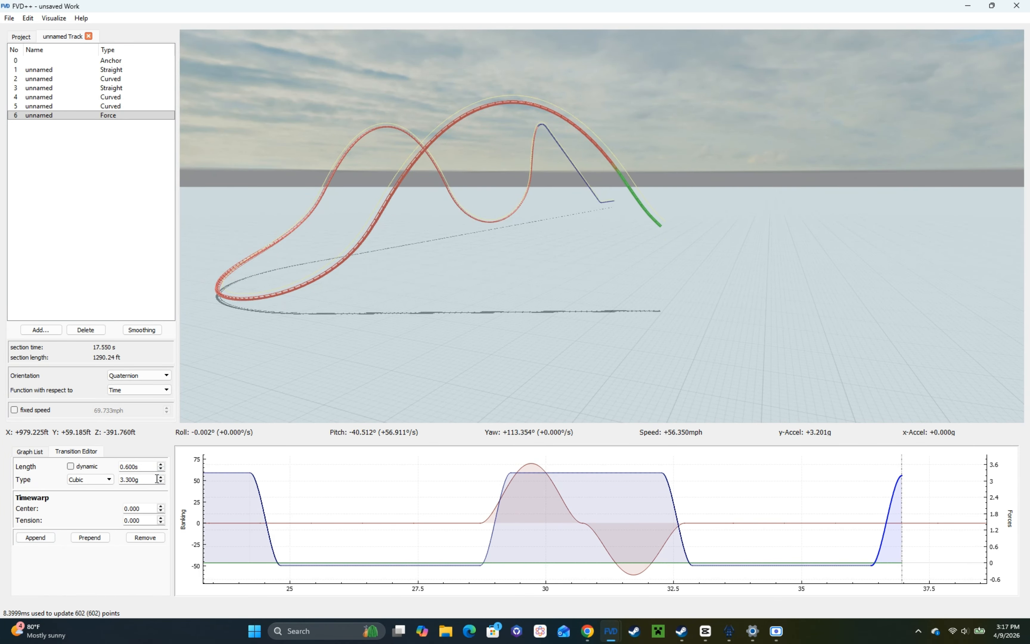
pyautogui.click(35, 537)
# Step: Lengthen the second airtime hill's constant normal-force transition to 3.7 s so the track drops closer to the ground
pyautogui.click(708, 560)
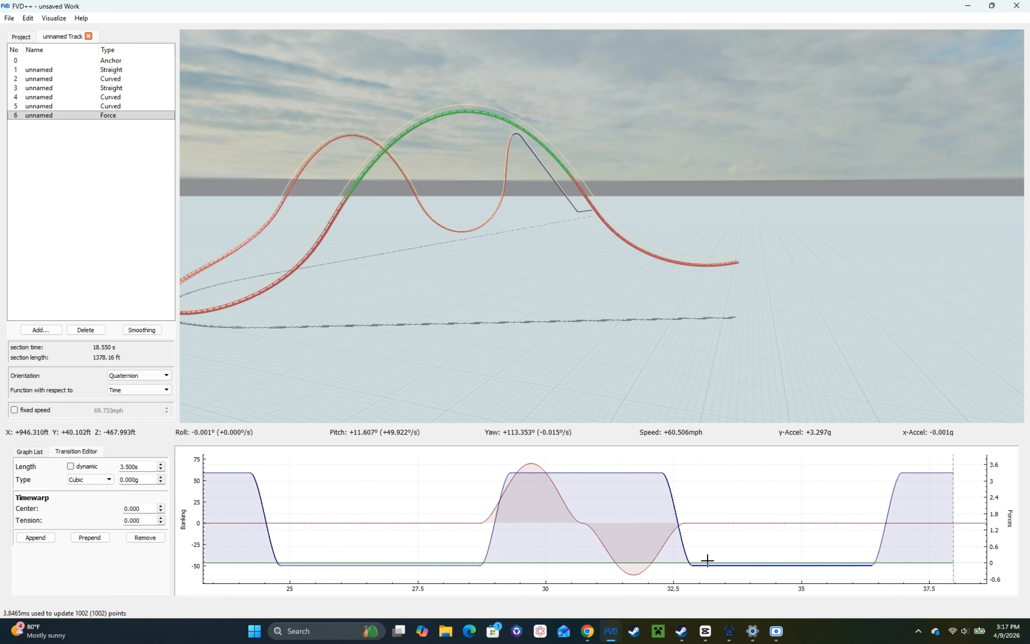
pyautogui.scroll(1, 145, 465)
pyautogui.moveTo(317, 327); pyautogui.dragTo(342, 321, button='right')
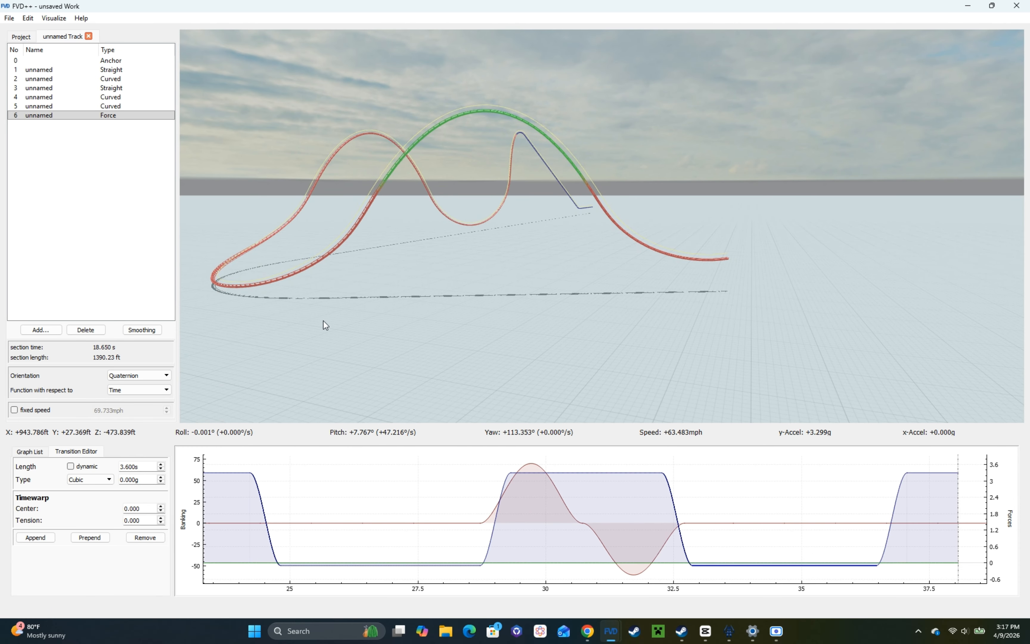
pyautogui.scroll(1, 143, 468)
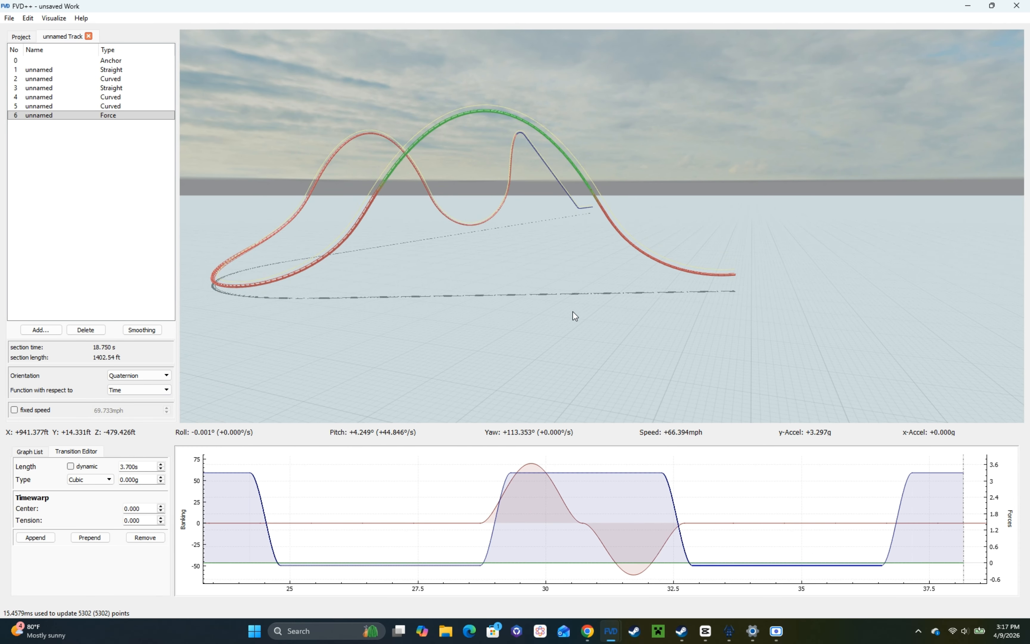
pyautogui.moveTo(383, 272); pyautogui.dragTo(457, 272, button='right')
# Step: Lengthen the valley's constant normal-force transition to 1.7 s so the track pulls up into another hill
pyautogui.moveTo(837, 521); pyautogui.dragTo(405, 488)
pyautogui.click(503, 474)
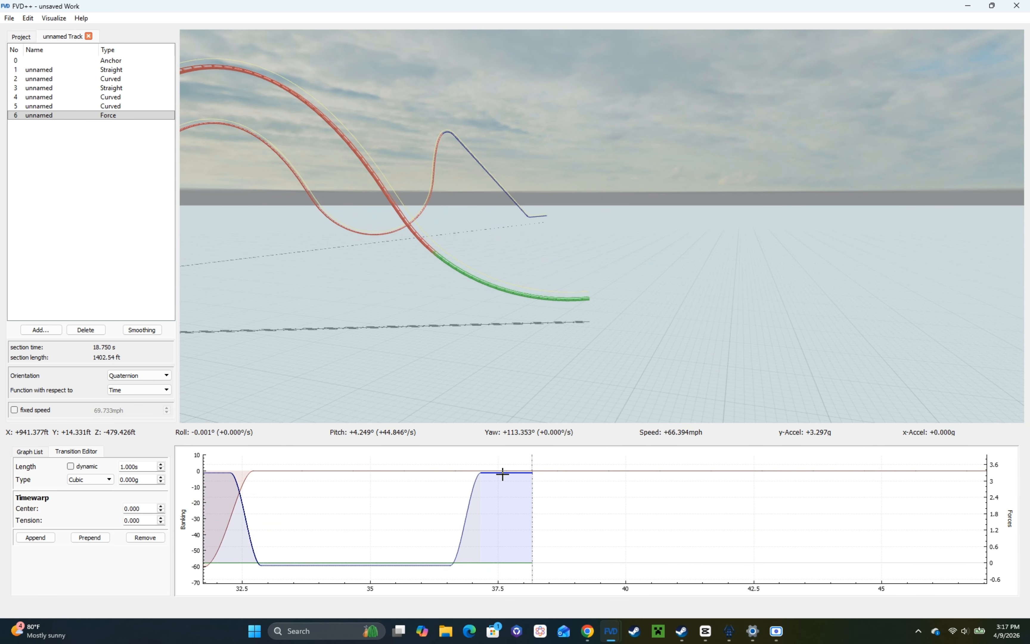
pyautogui.press('s')
pyautogui.press('a')
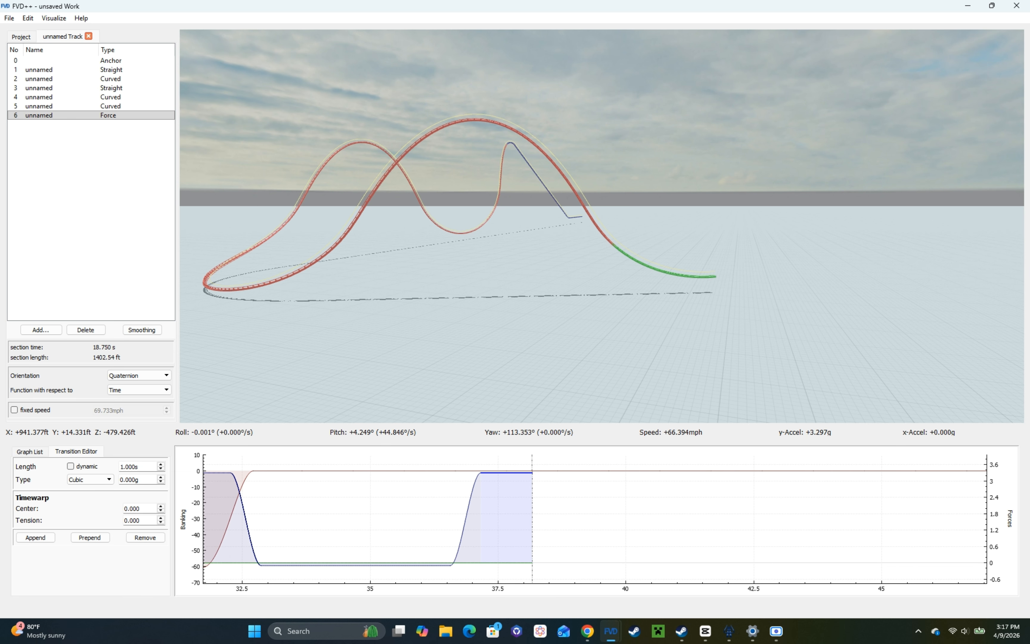
pyautogui.press('w')
pyautogui.press('d')
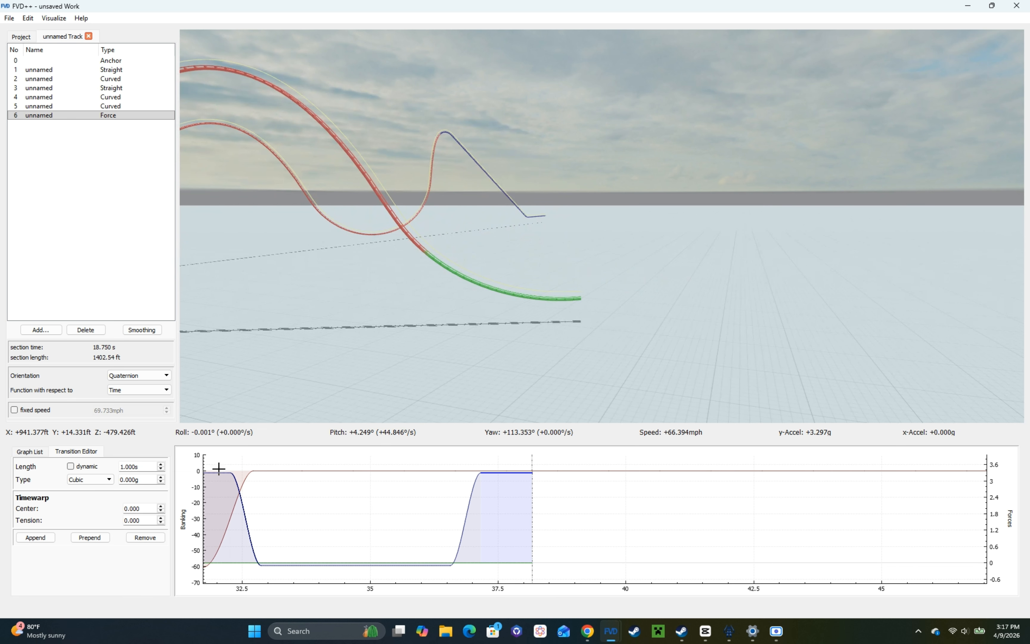
pyautogui.scroll(7, 141, 468)
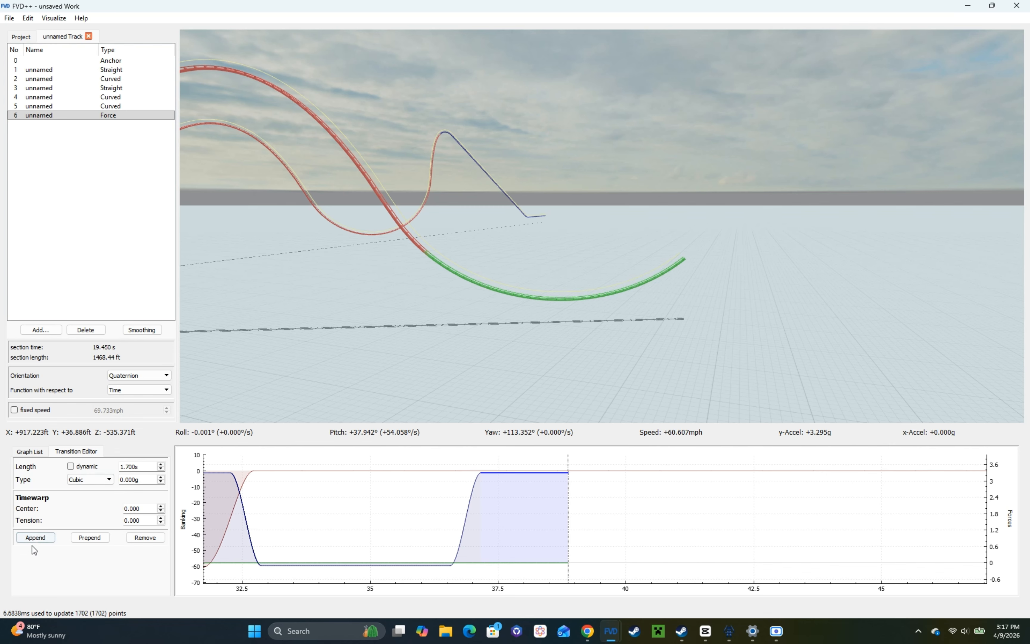
# Step: Append a 0.6 s normal-force transition of -3.4 g at the end of the valley
pyautogui.click(39, 537)
pyautogui.scroll(-4, 147, 467)
pyautogui.scroll(-10, 147, 480)
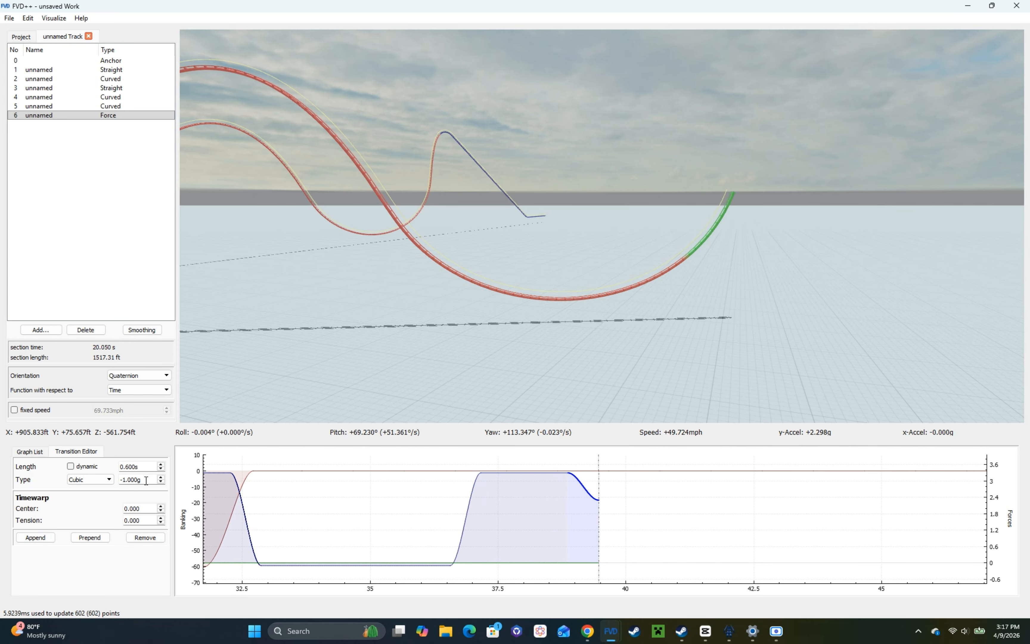
pyautogui.scroll(-4, 146, 480)
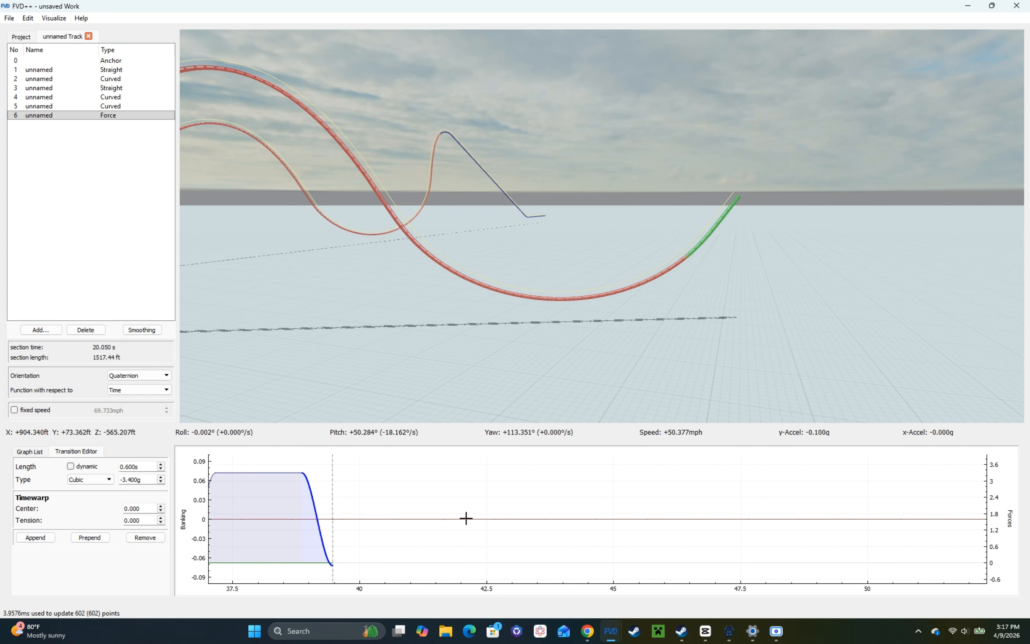
# Step: Append a constant normal-force transition about 3.5 s long to form the third airtime hill
pyautogui.click(48, 537)
pyautogui.scroll(20, 153, 465)
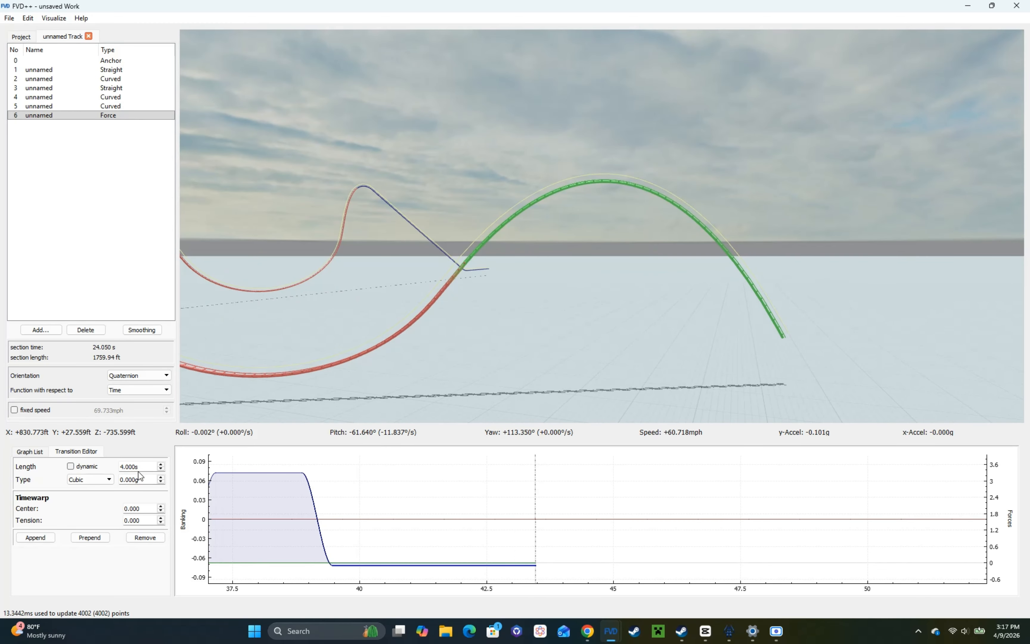
pyautogui.scroll(-5, 139, 468)
# Step: Set the valley's constant normal-force transition to 1.76 s and shorten the third airtime hill's constant transition to 3.3 s
pyautogui.click(279, 474)
pyautogui.scroll(5, 140, 465)
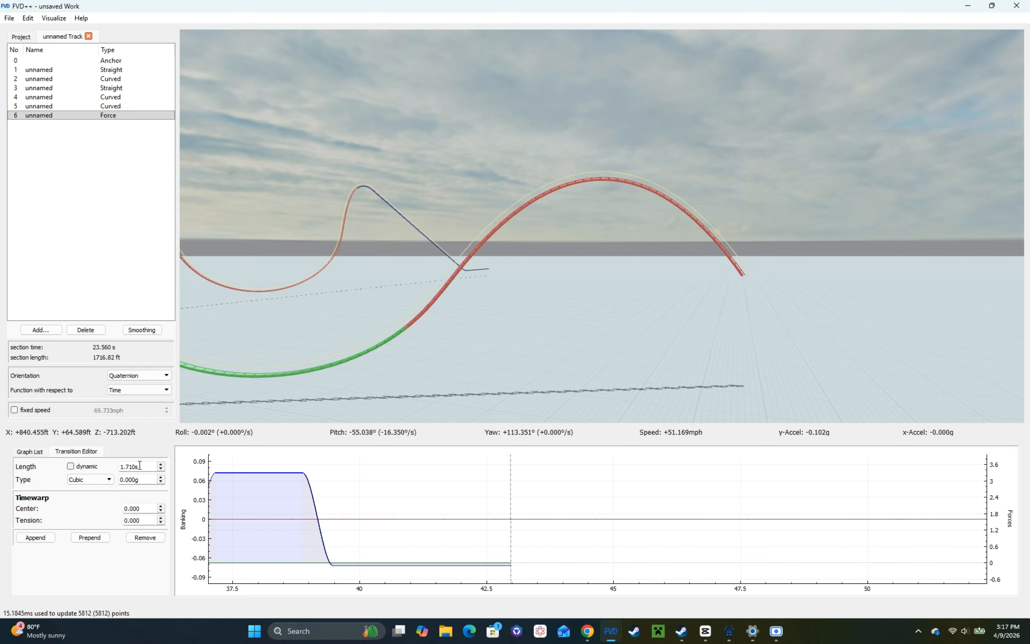
pyautogui.scroll(1, 140, 466)
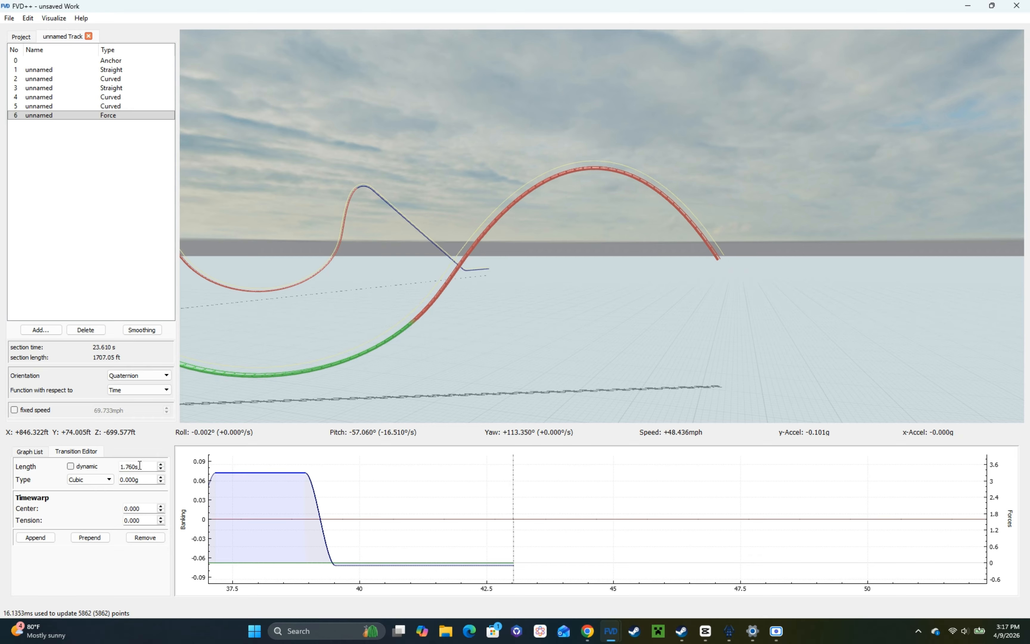
pyautogui.click(252, 517)
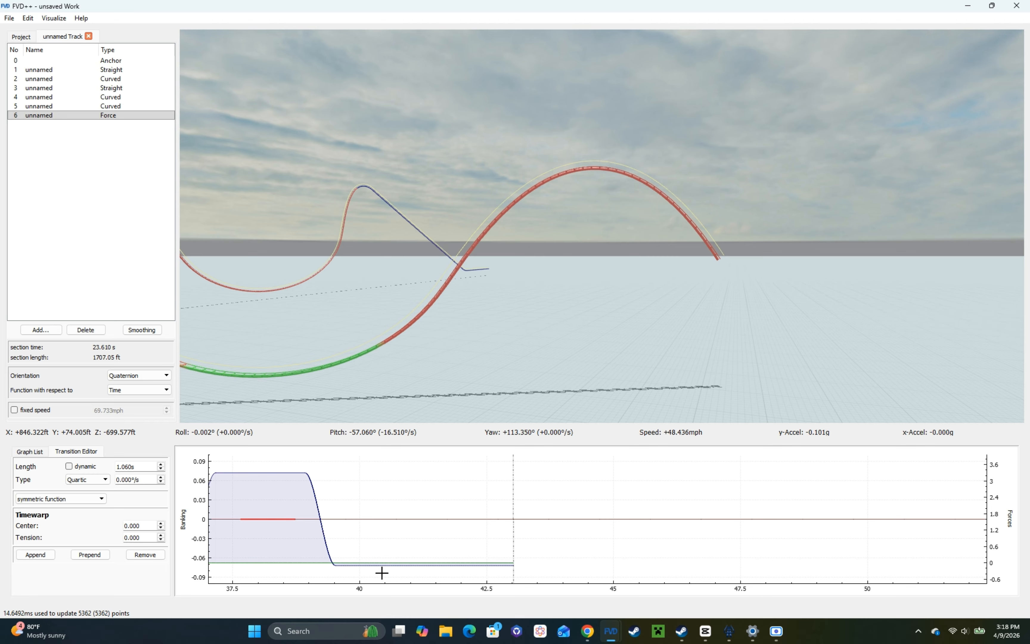
pyautogui.click(247, 474)
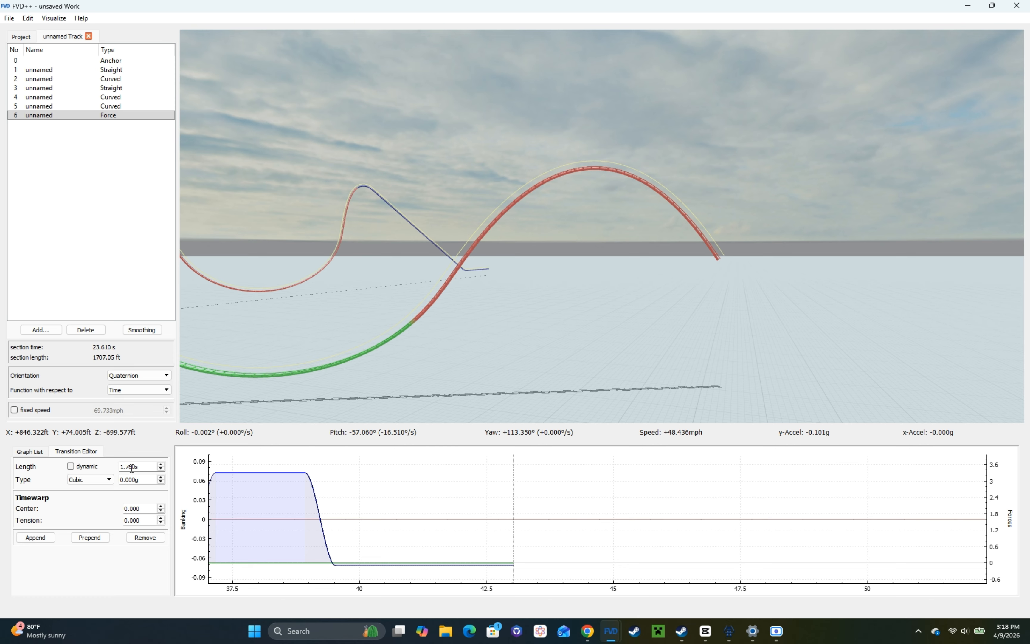
pyautogui.click(267, 518)
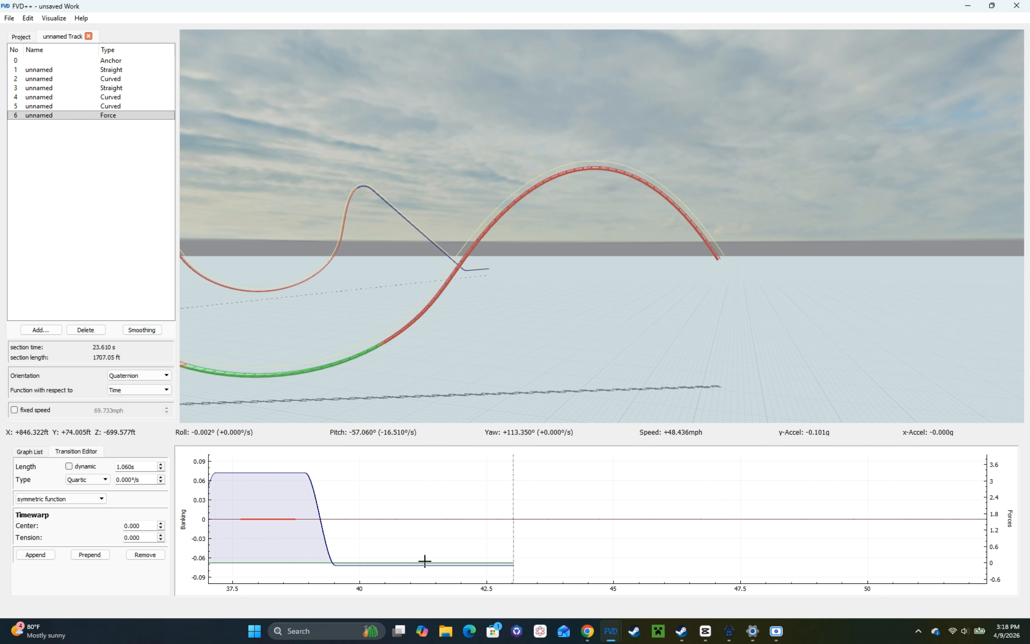
pyautogui.click(508, 567)
pyautogui.scroll(-2, 133, 466)
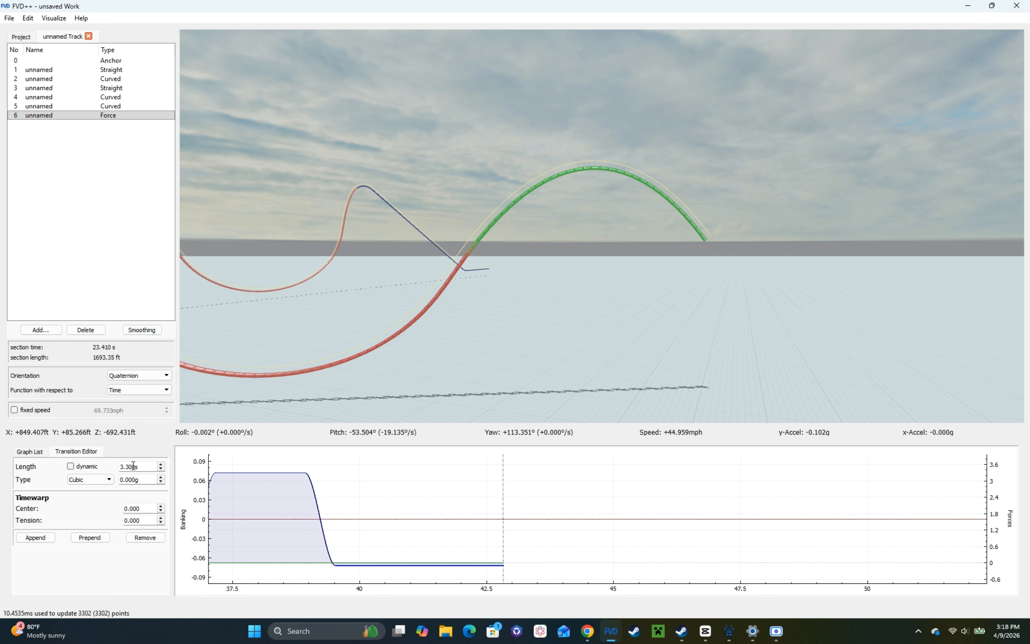
# Step: Append a 0.6 s transition raising the normal force to about 3.3 g, followed by a constant transition of 1.4 s
pyautogui.click(37, 536)
pyautogui.scroll(-4, 144, 466)
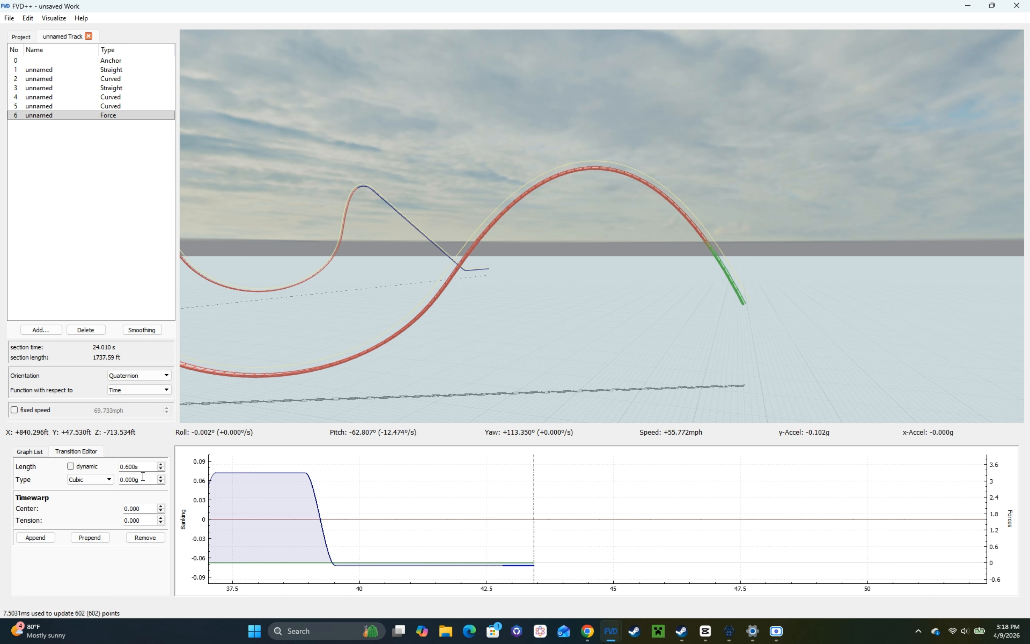
pyautogui.scroll(3, 143, 478)
pyautogui.scroll(4, 143, 477)
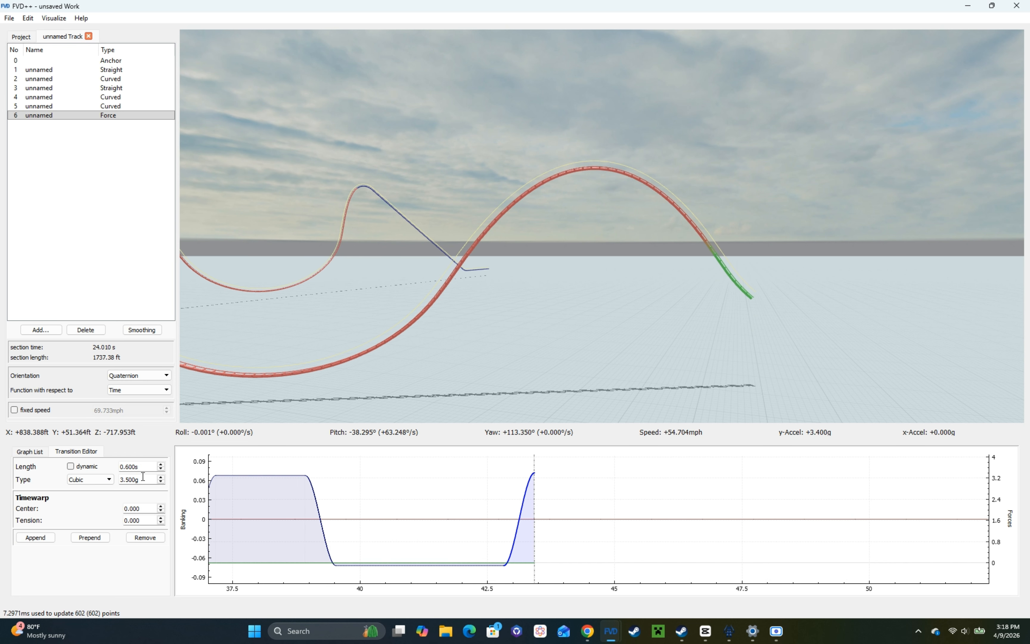
pyautogui.click(36, 537)
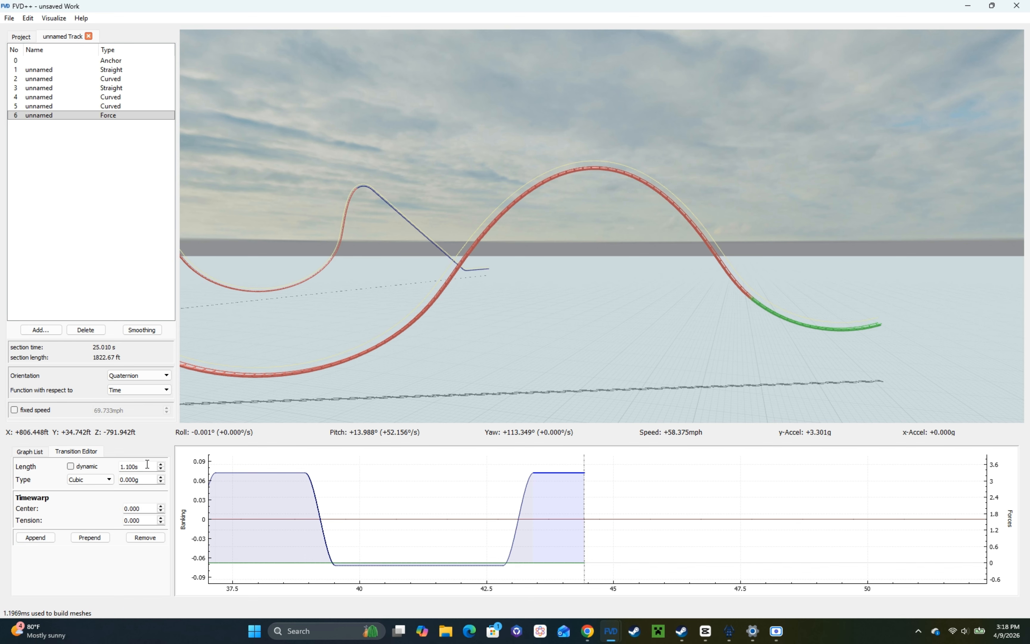
pyautogui.scroll(4, 123, 467)
# Step: Set the third airtime hill's constant normal-force transition to 3.4 s
pyautogui.click(415, 564)
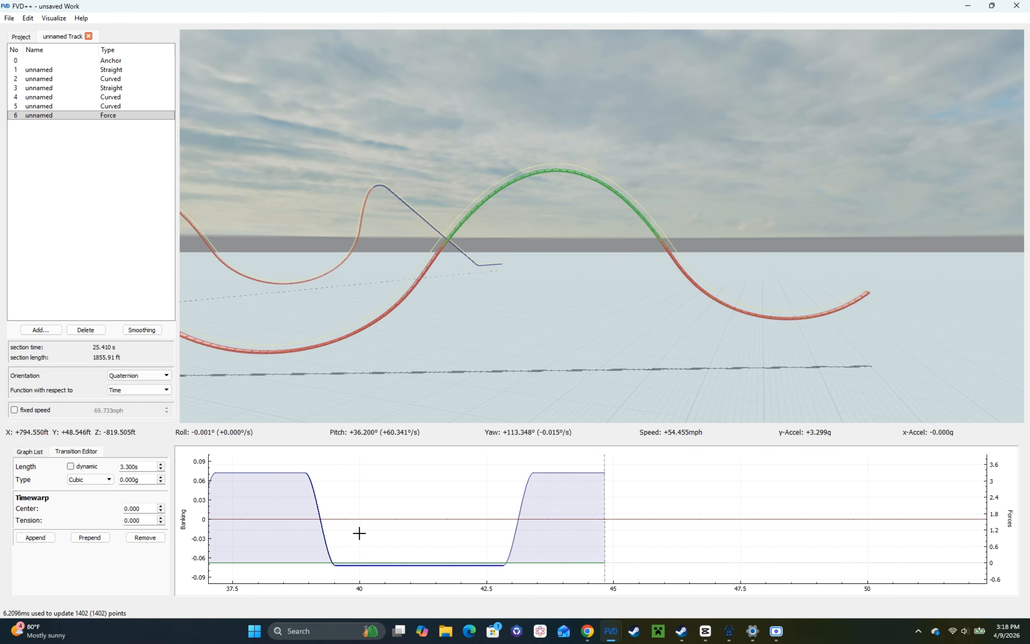
pyautogui.click(161, 464)
pyautogui.scroll(1, 142, 465)
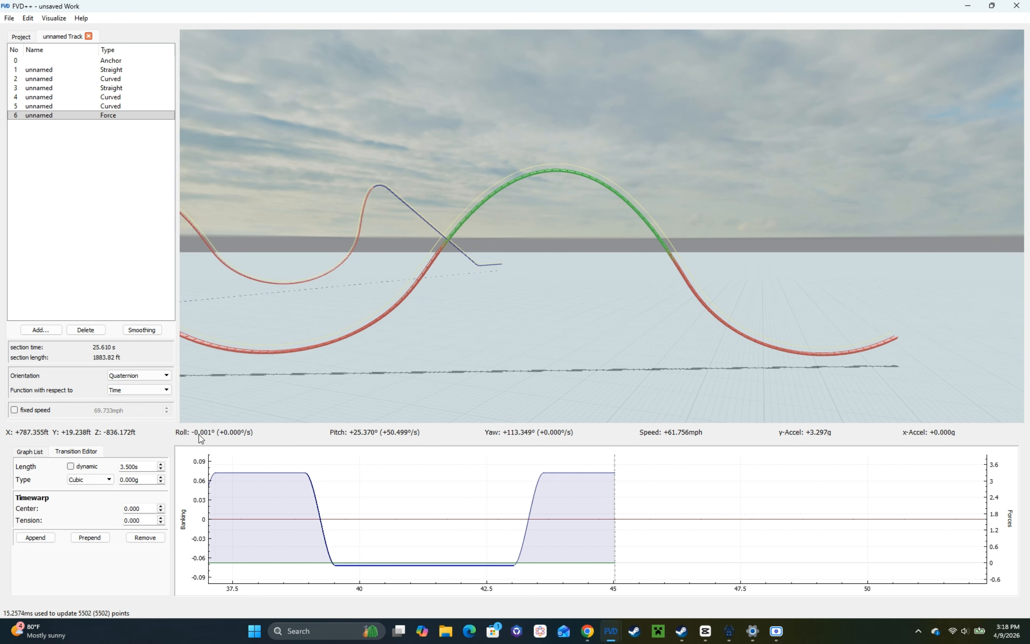
pyautogui.scroll(-1, 121, 467)
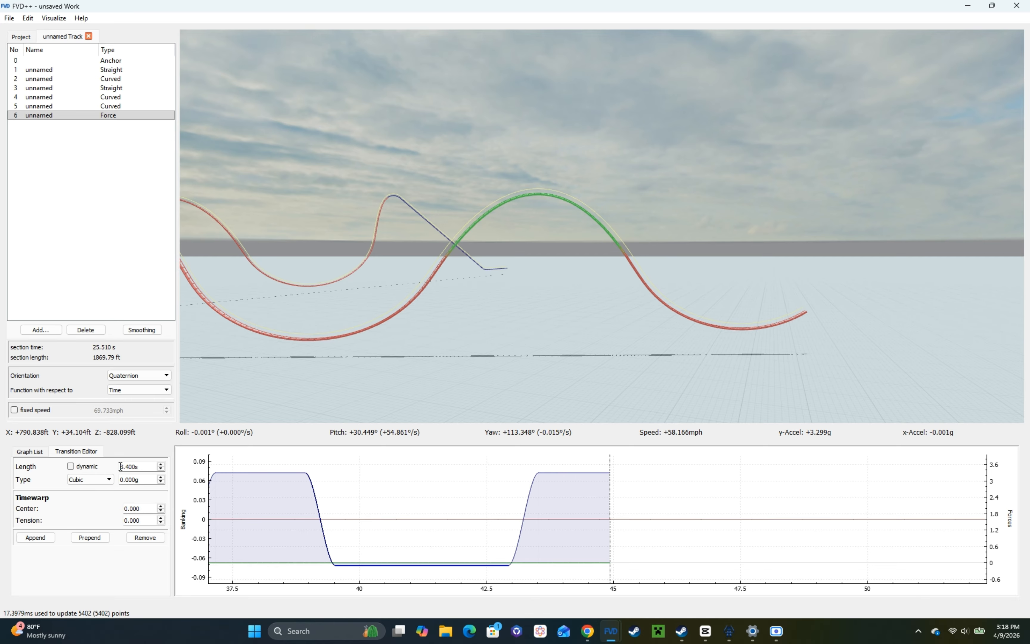
# Step: Set the roll transition at the start of the new valley to 2 s and 50°/s so the track banks into a turn
pyautogui.moveTo(294, 391)
pyautogui.mouseDown()
pyautogui.moveTo(264, 394)
pyautogui.moveTo(256, 409)
pyautogui.moveTo(313, 391)
pyautogui.mouseUp()
pyautogui.press('d')
pyautogui.press('s')
pyautogui.press('w')
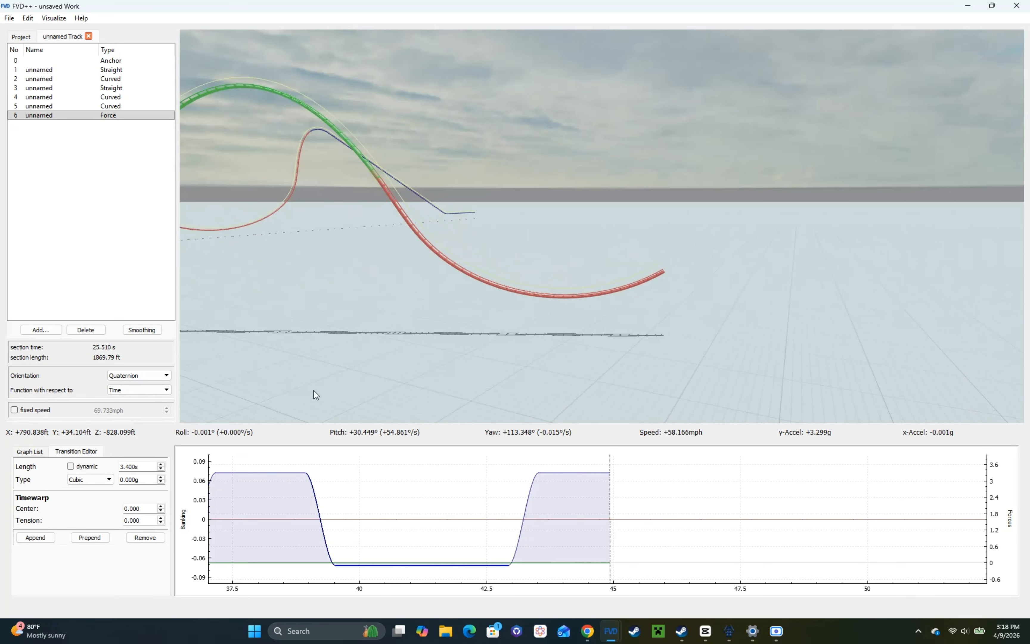
pyautogui.click(562, 470)
pyautogui.press('w')
pyautogui.click(537, 519)
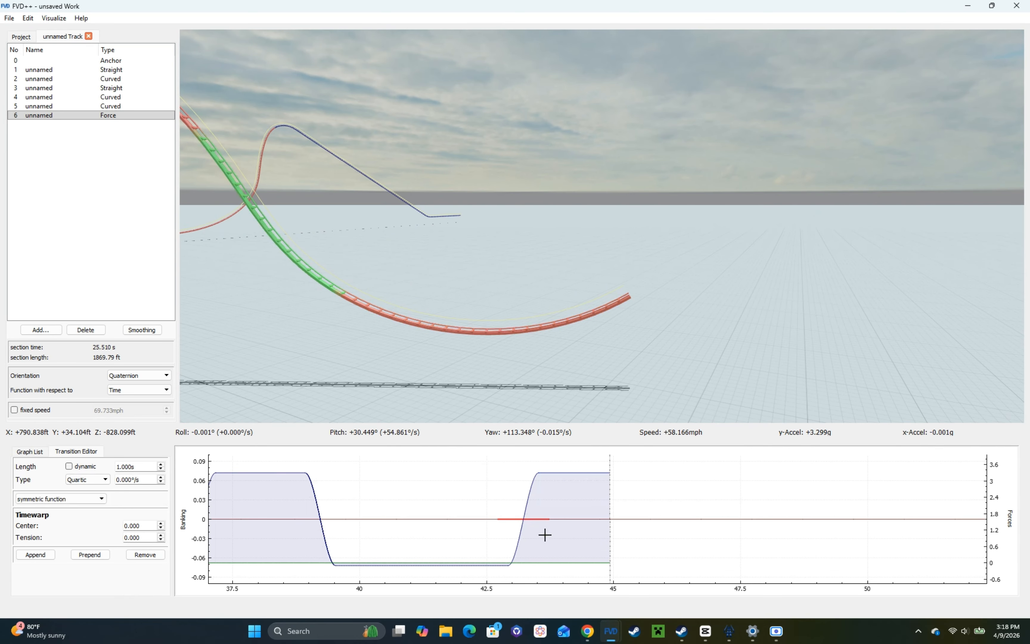
pyautogui.scroll(1, 130, 470)
pyautogui.scroll(5, 138, 481)
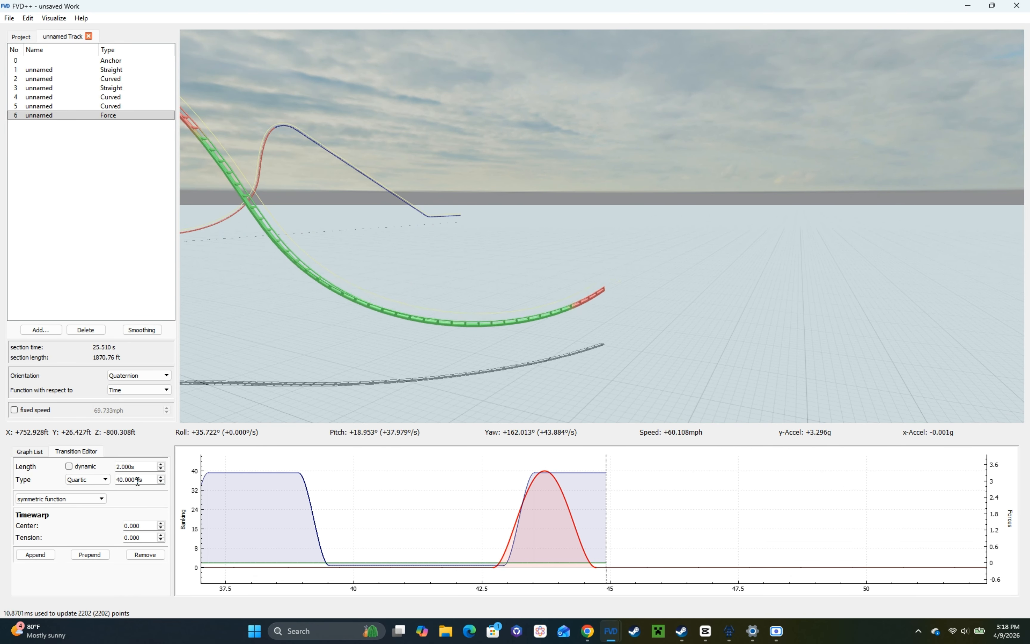
pyautogui.press('d')
pyautogui.moveTo(264, 383); pyautogui.dragTo(191, 390)
pyautogui.press('d')
pyautogui.moveTo(467, 341); pyautogui.dragTo(458, 323)
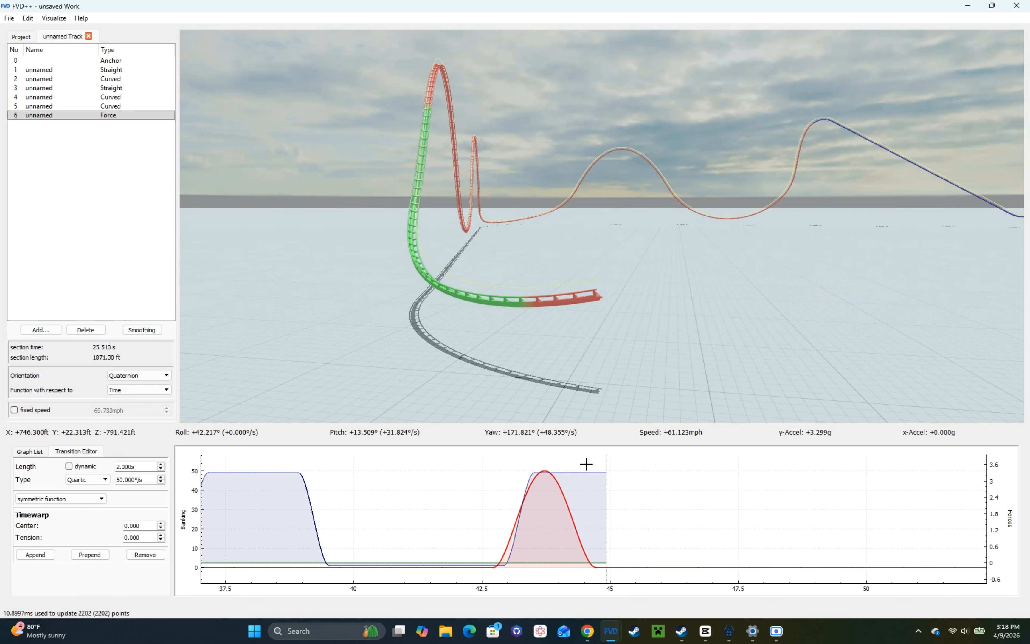
# Step: Reduce the roll transition into the valley to 30°/s
pyautogui.click(589, 475)
pyautogui.moveTo(590, 398); pyautogui.dragTo(569, 400)
pyautogui.press('d')
pyautogui.click(568, 495)
pyautogui.click(566, 501)
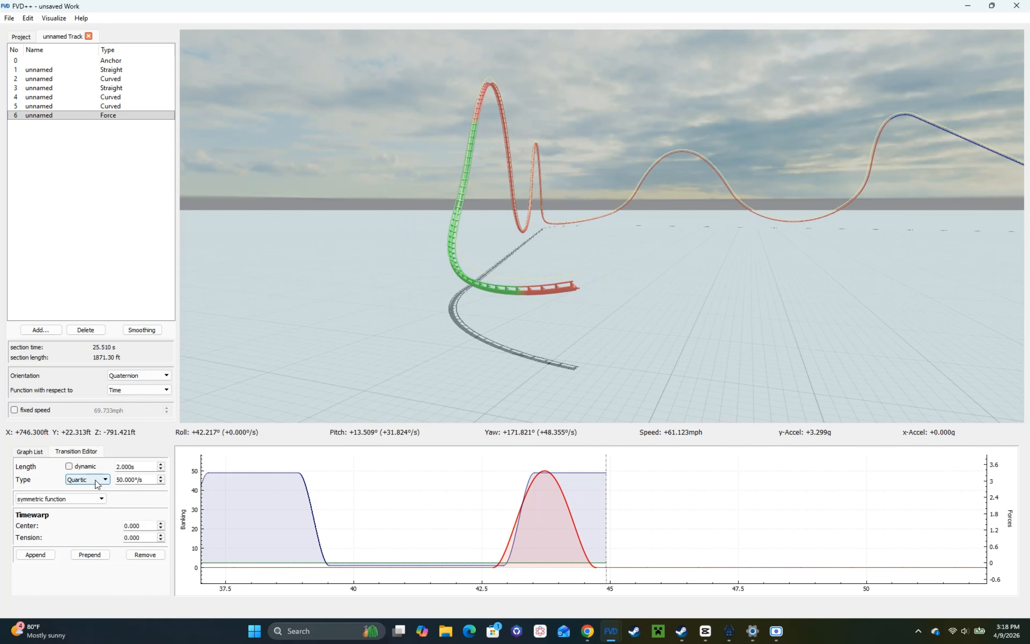
pyautogui.scroll(-2, 144, 481)
# Step: Lengthen the banked valley's constant normal-force transition to 1.9 s and append a 2 s transition of -3 g
pyautogui.click(587, 475)
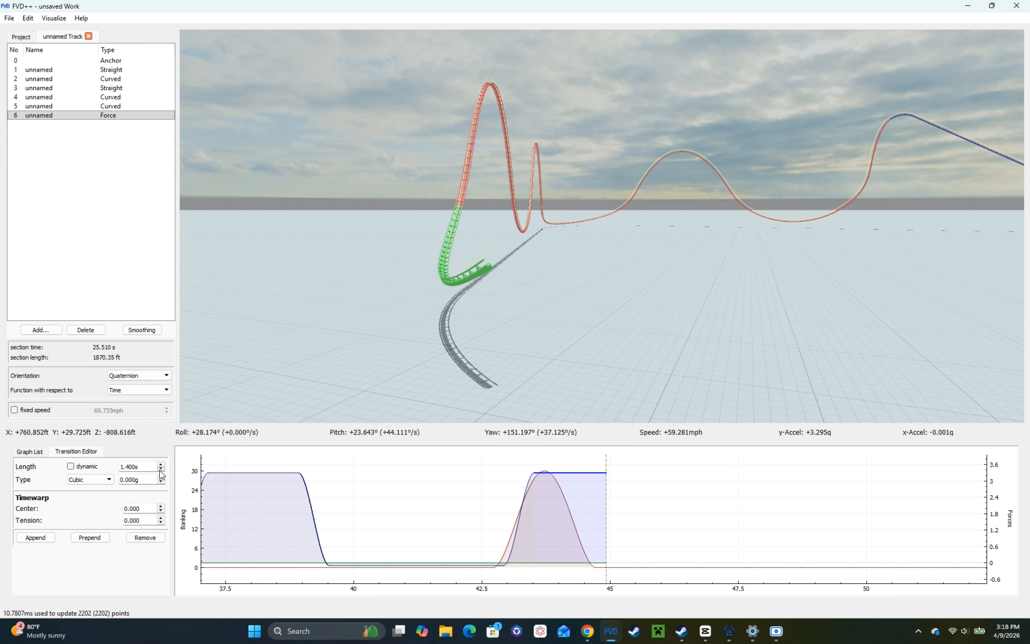
pyautogui.scroll(5, 130, 469)
pyautogui.click(36, 538)
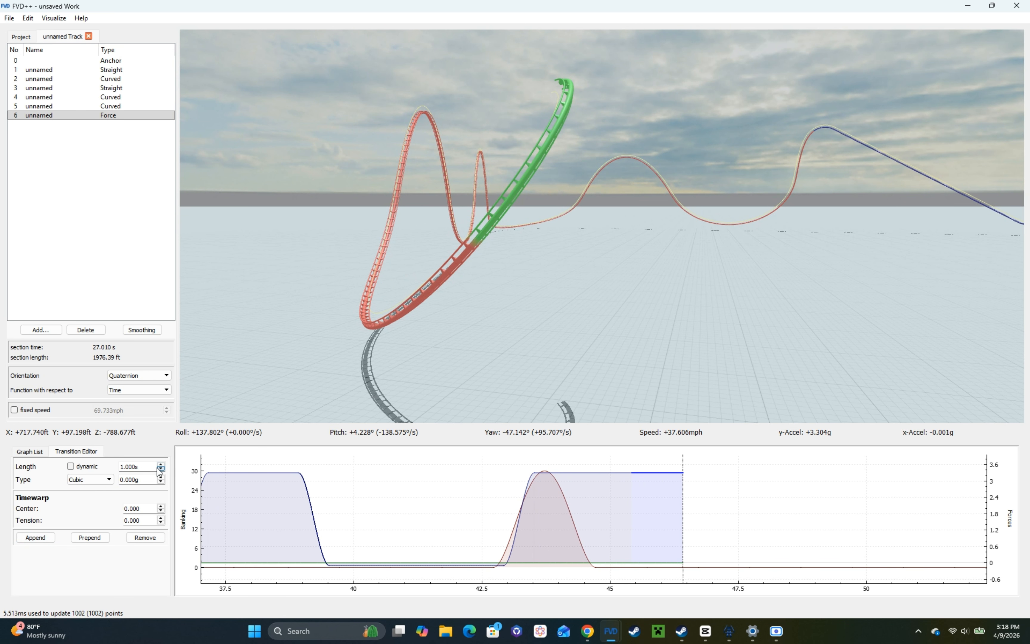
pyautogui.scroll(10, 159, 465)
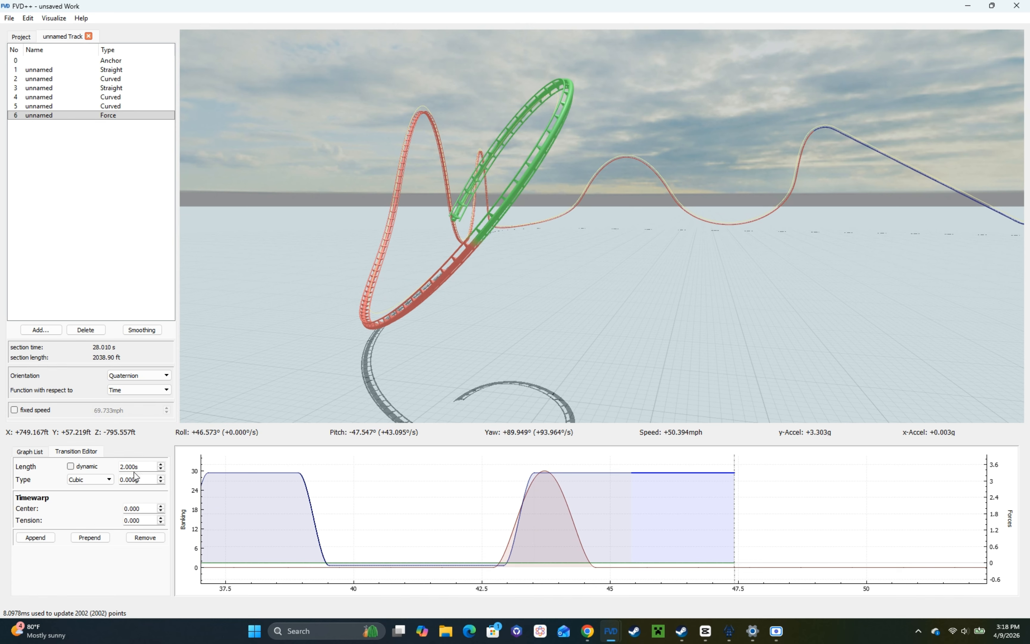
pyautogui.scroll(-20, 135, 477)
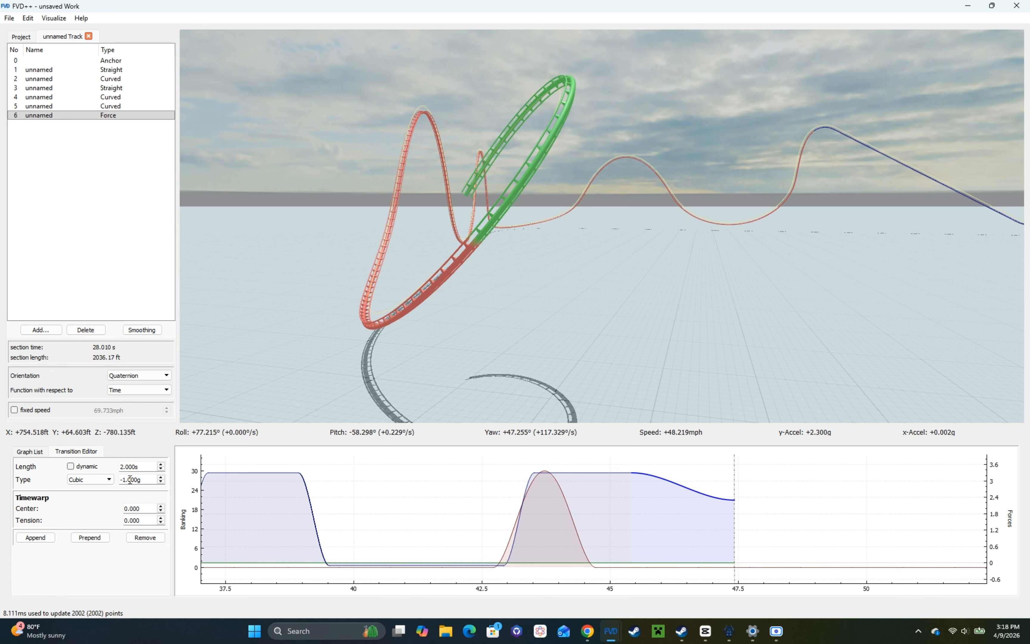
# Step: Set the following roll transition to 3 s at -70°/s and prepend a flat roll transition about 0.6 s long
pyautogui.click(601, 567)
pyautogui.scroll(20, 138, 467)
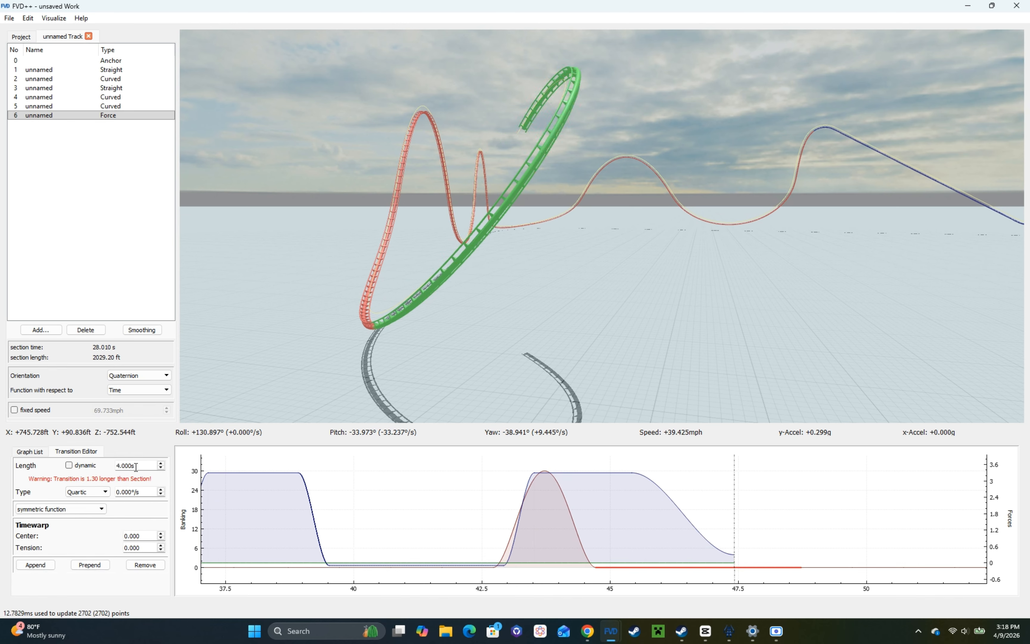
pyautogui.scroll(-20, 139, 493)
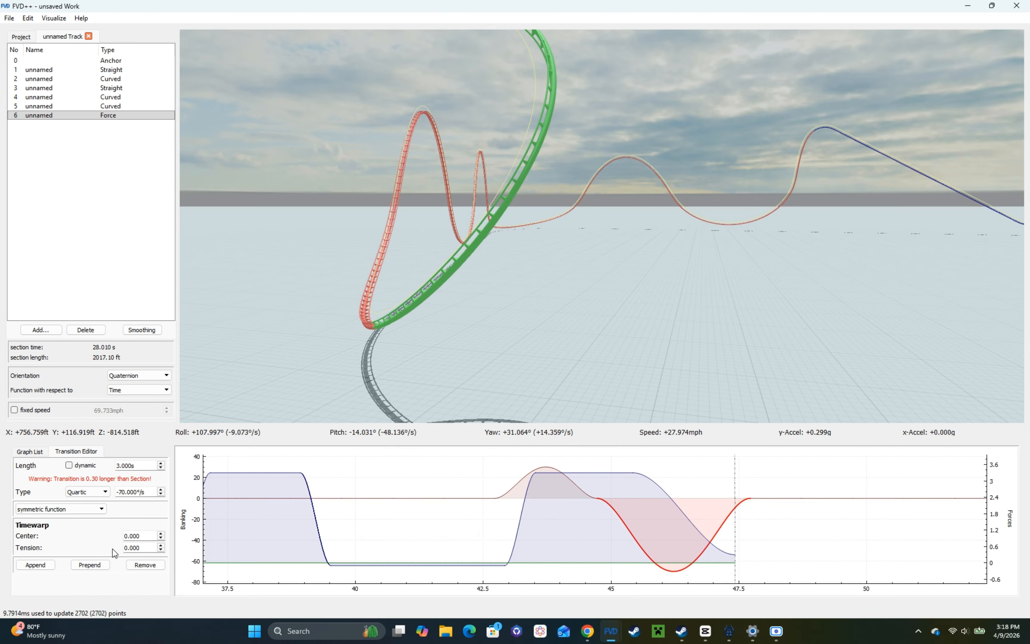
pyautogui.click(101, 563)
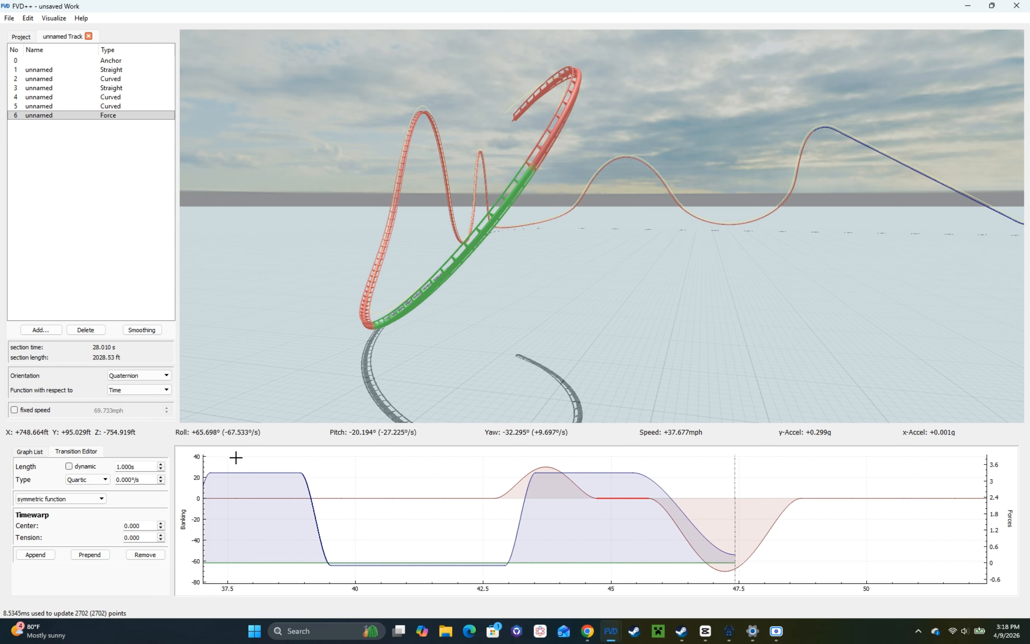
pyautogui.scroll(-4, 125, 467)
# Step: Shorten the banked valley's constant normal-force transition to 1.6 s and switch to the on-ride view
pyautogui.click(621, 473)
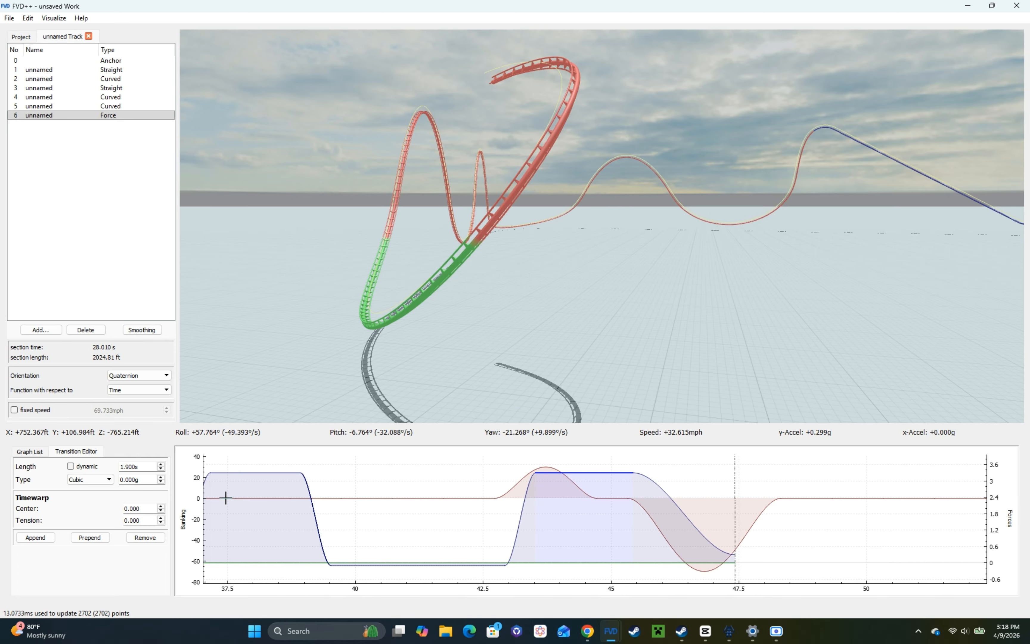
pyautogui.scroll(-3, 146, 467)
pyautogui.rightClick(298, 306)
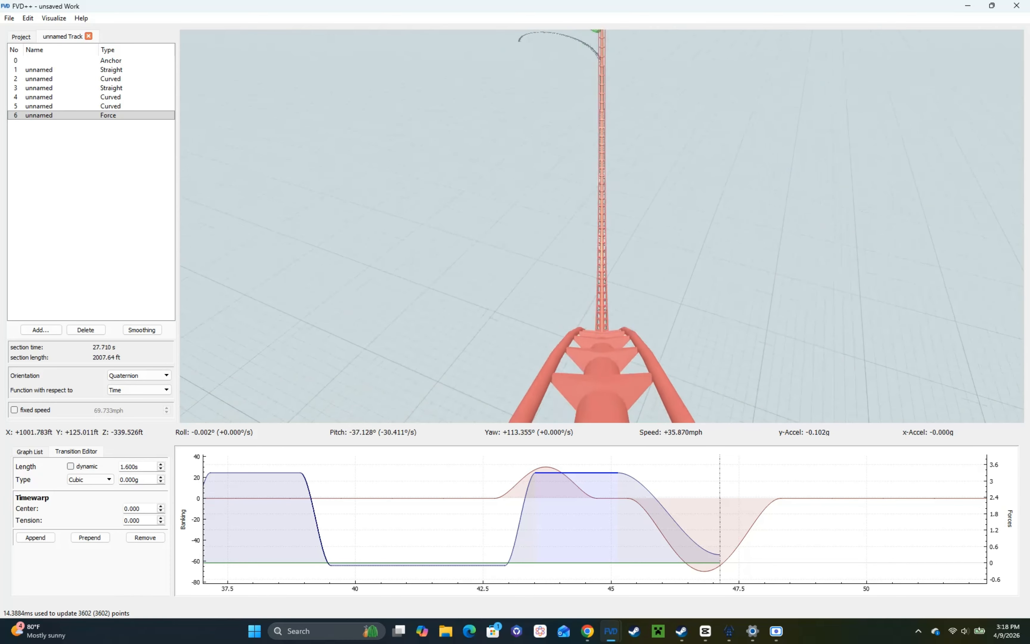
# Step: Show the POV position marker in the graph and return to editing transitions
pyautogui.click(19, 454)
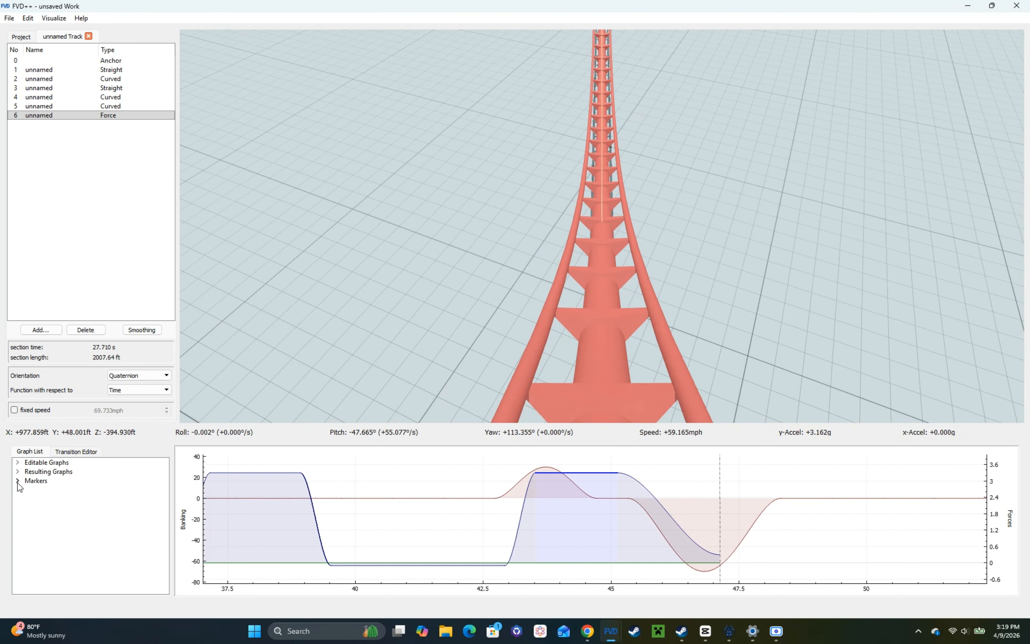
pyautogui.click(18, 481)
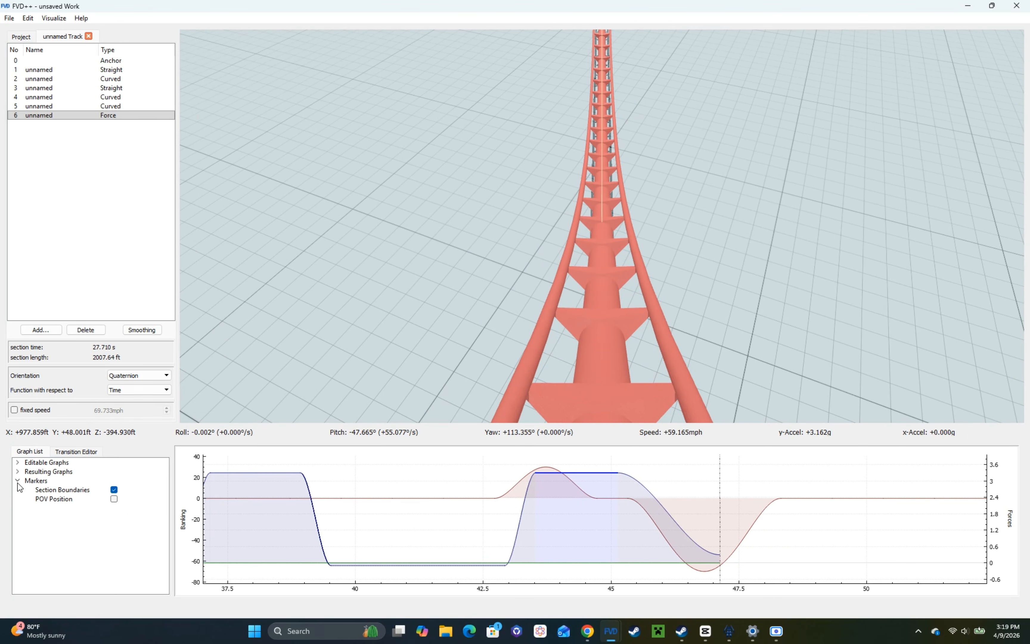
pyautogui.click(114, 499)
pyautogui.click(76, 451)
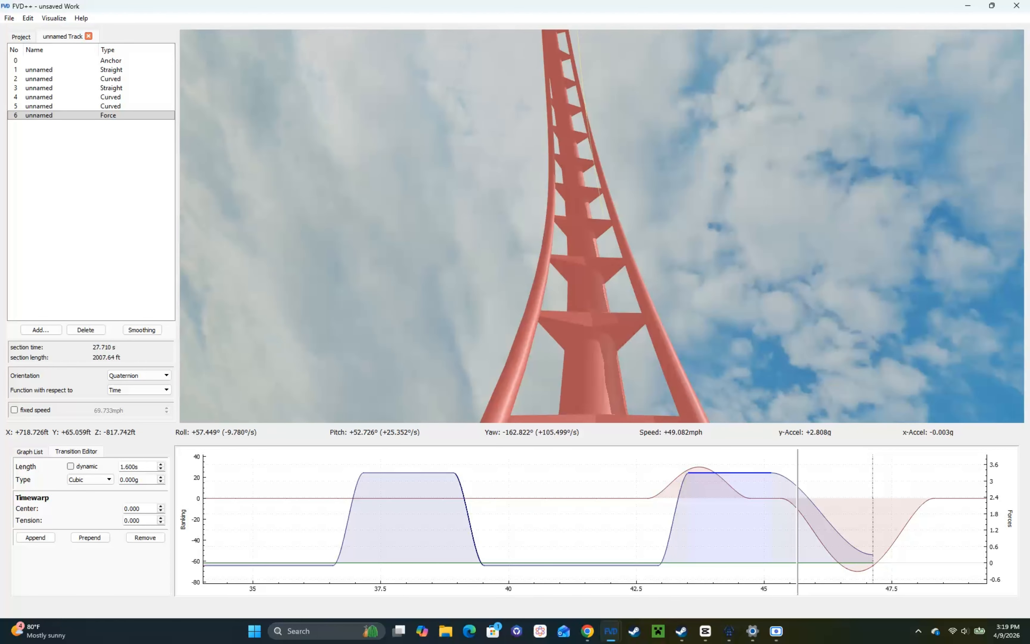
# Step: Travel back and forth through the banked valley exit in the on-ride view, and return to the free camera
pyautogui.press('s')
pyautogui.press('w')
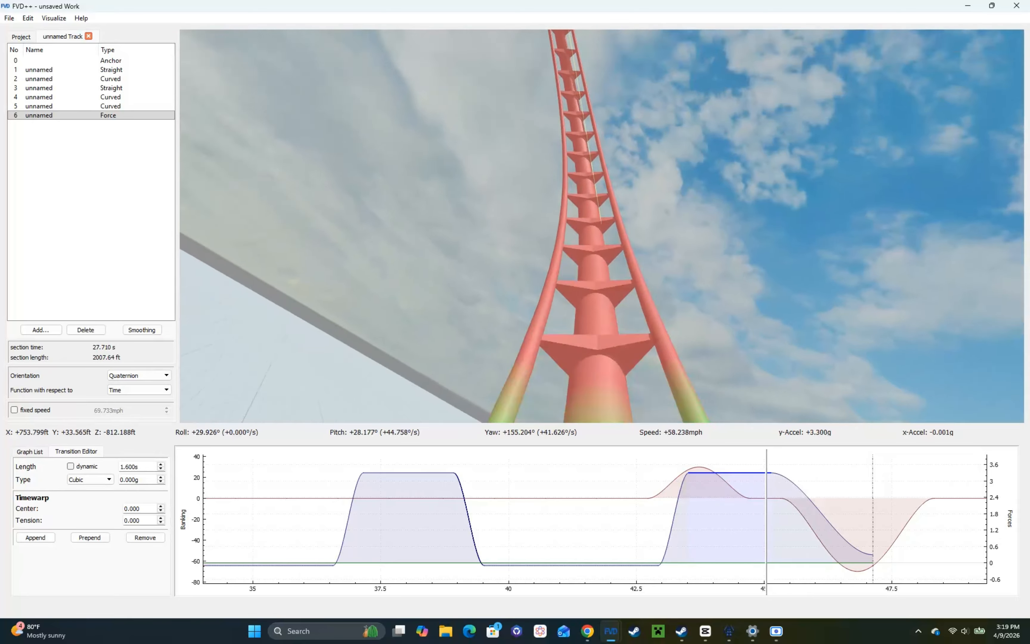
pyautogui.press('space')
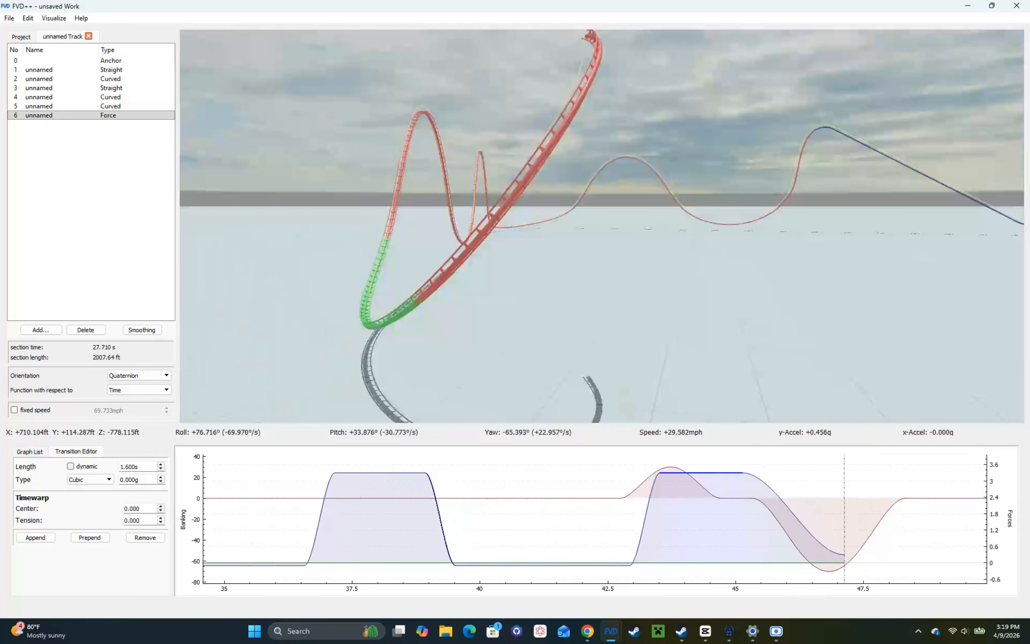
# Step: Set the last 2 s normal-force transition to 0 g and travel back through the banked climb in the on-ride view
pyautogui.click(783, 504)
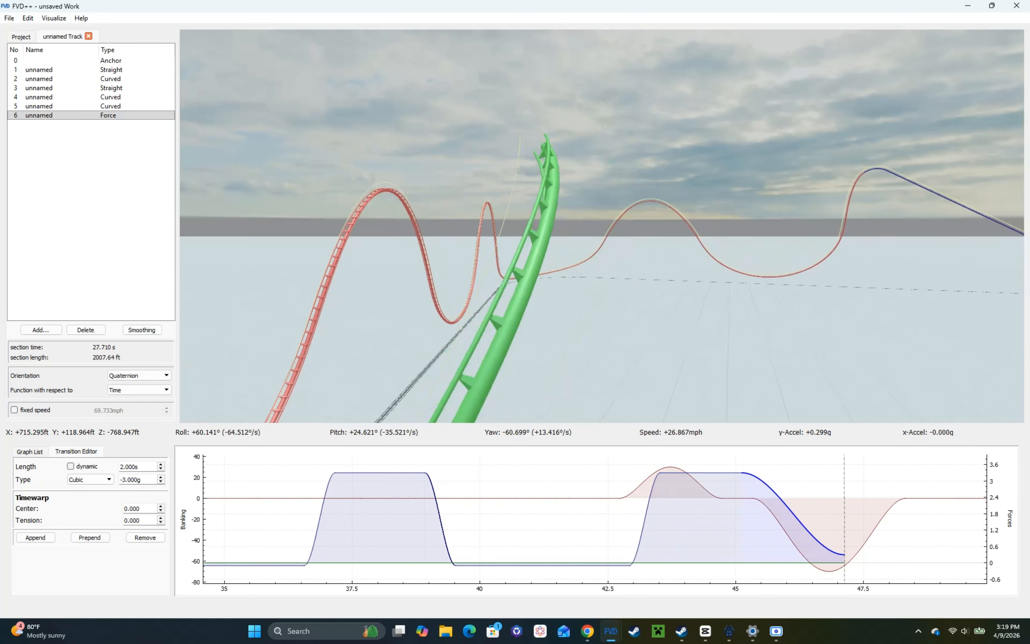
pyautogui.scroll(3, 144, 480)
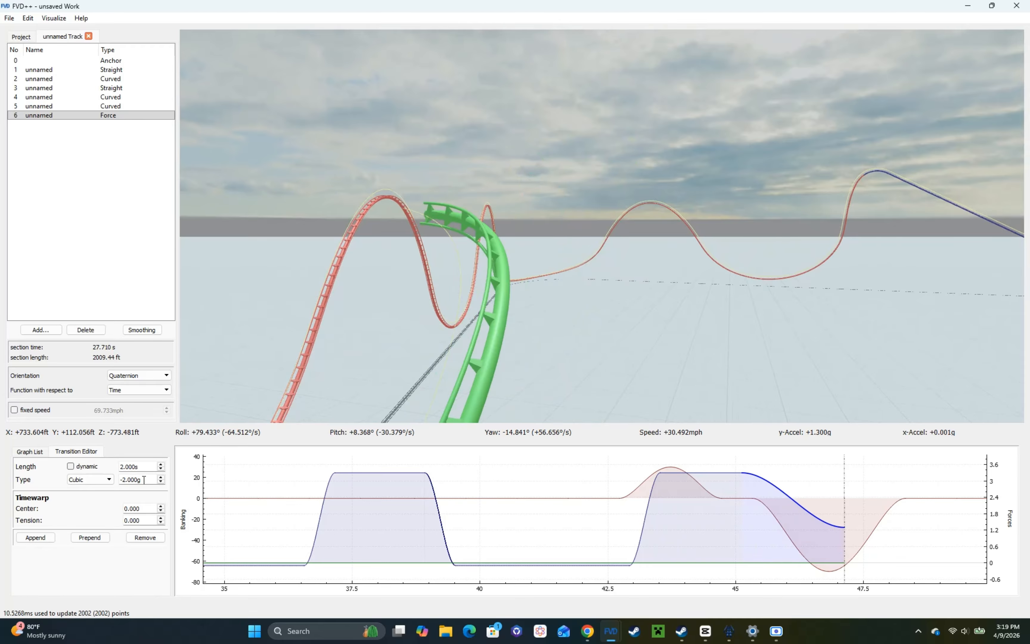
pyautogui.press('space')
pyautogui.press('s')
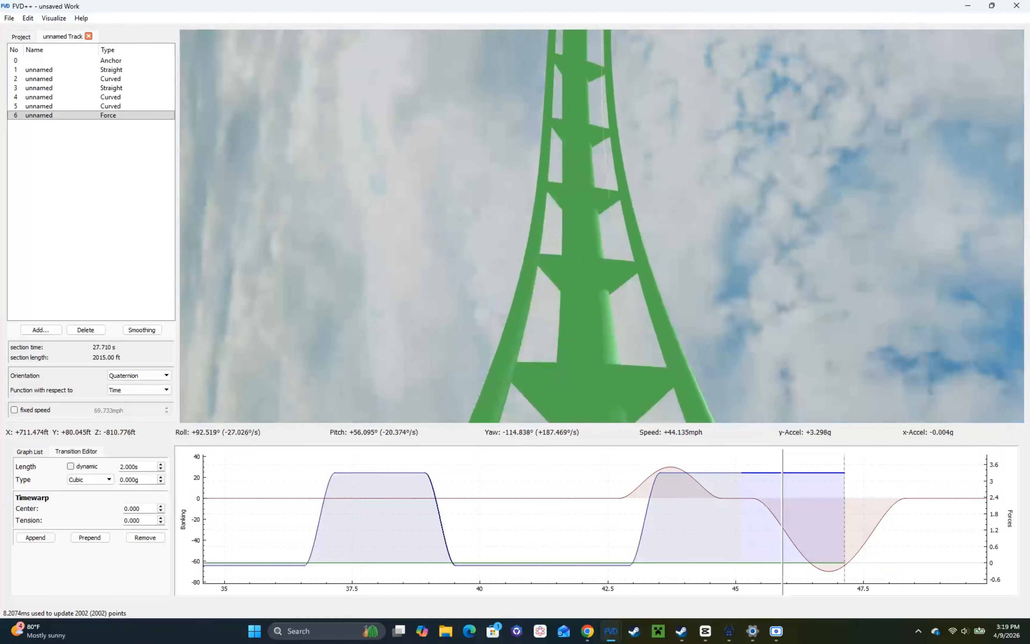
pyautogui.press('s')
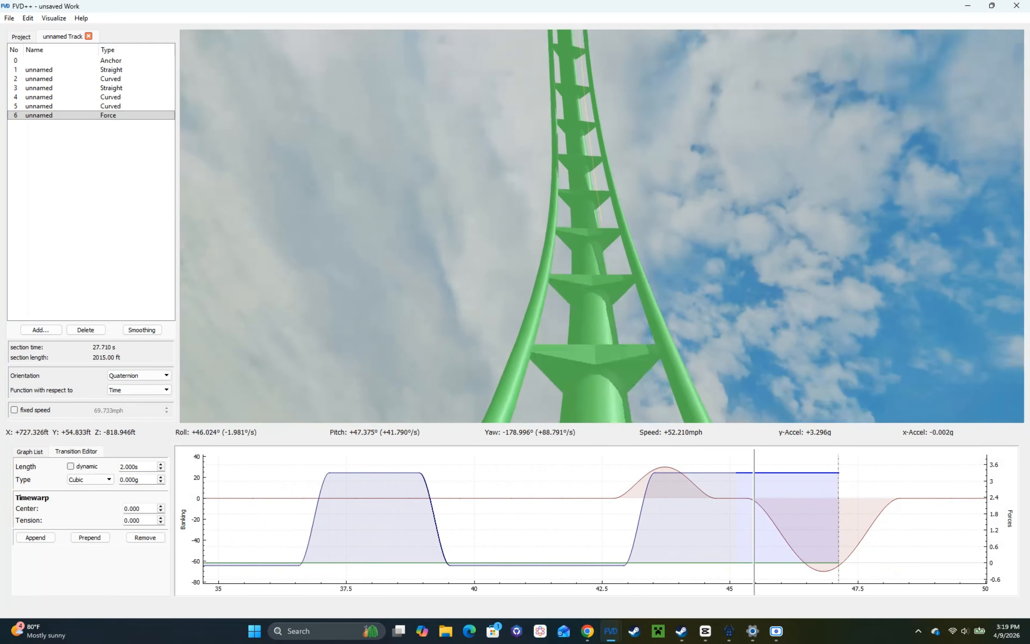
# Step: Set the last 2 s normal-force transition to -3 g and append a 1 s constant normal-force transition after it
pyautogui.press('s')
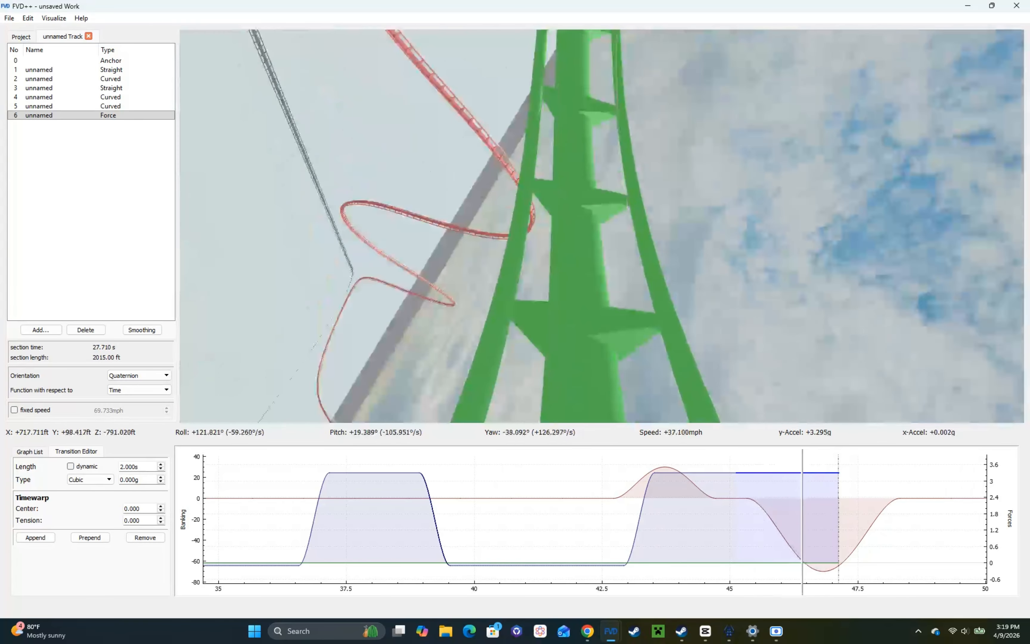
pyautogui.press('r')
pyautogui.moveTo(447, 387); pyautogui.dragTo(686, 233)
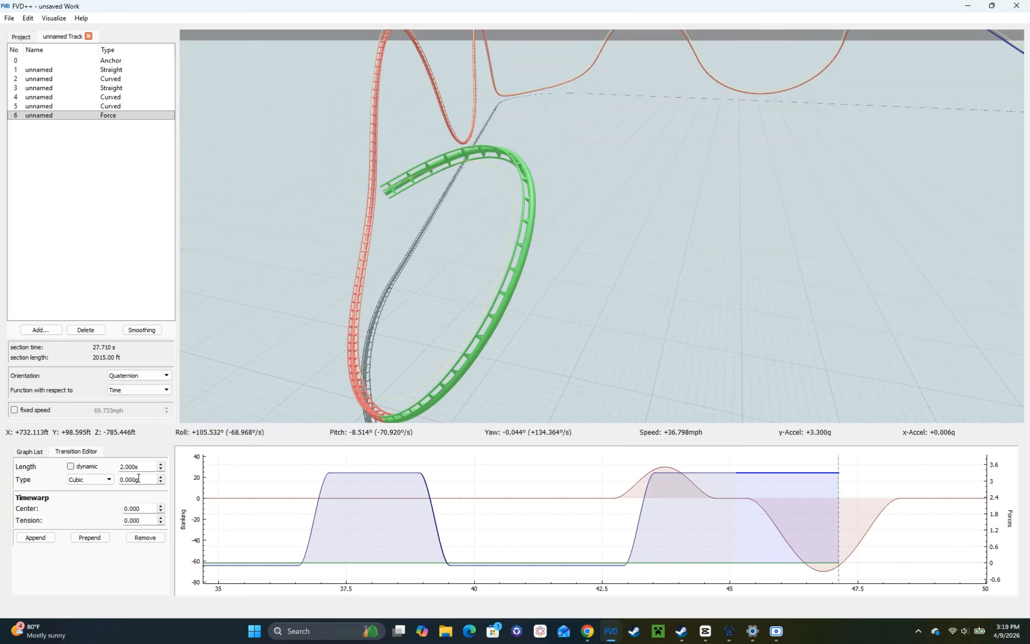
pyautogui.scroll(-3, 138, 478)
pyautogui.moveTo(374, 258); pyautogui.dragTo(402, 392)
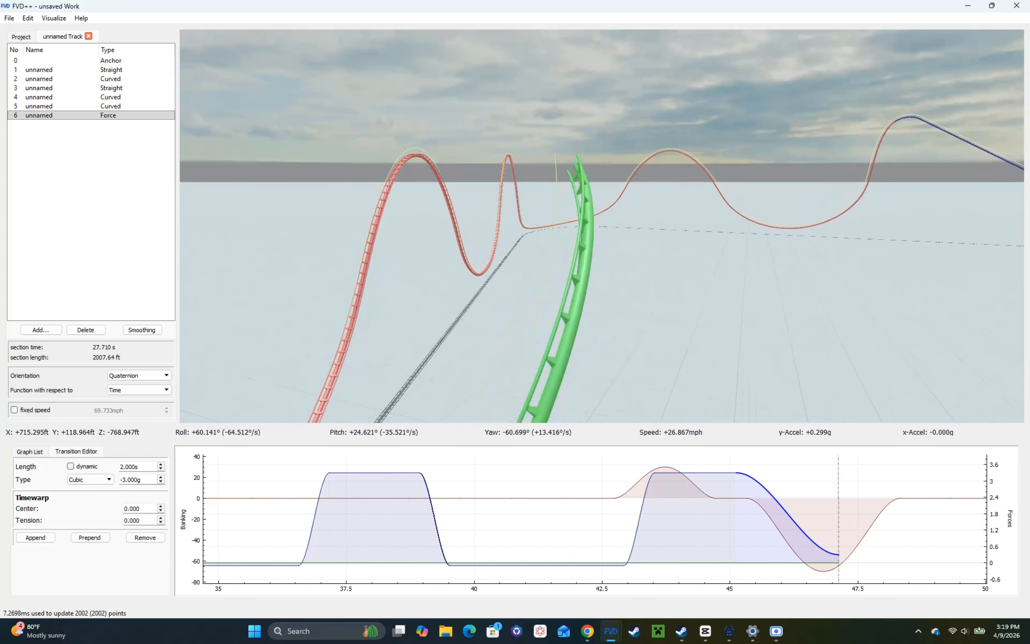
pyautogui.click(36, 538)
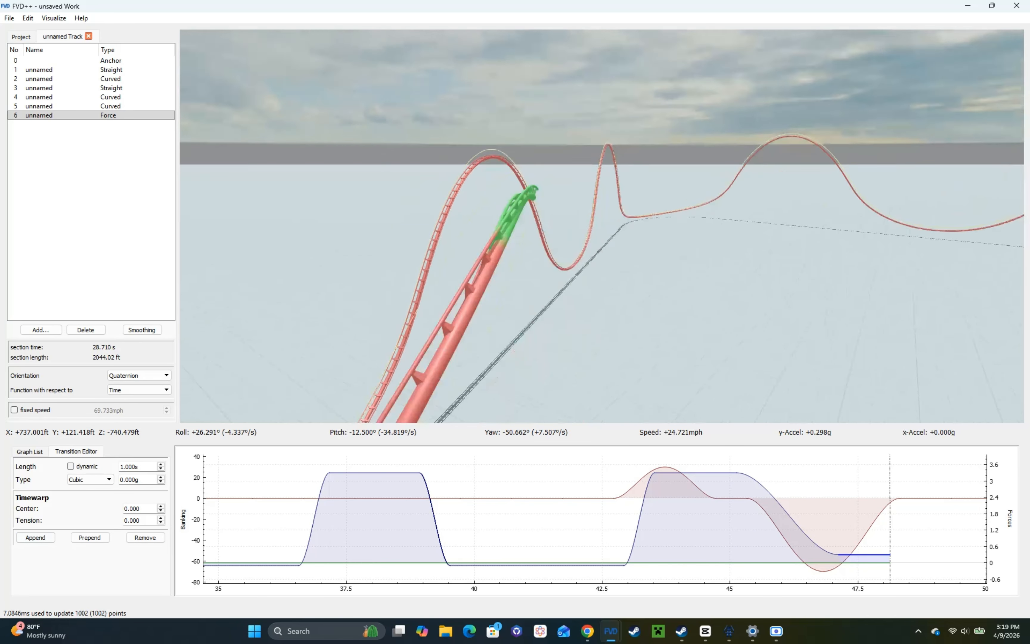
pyautogui.press('r')
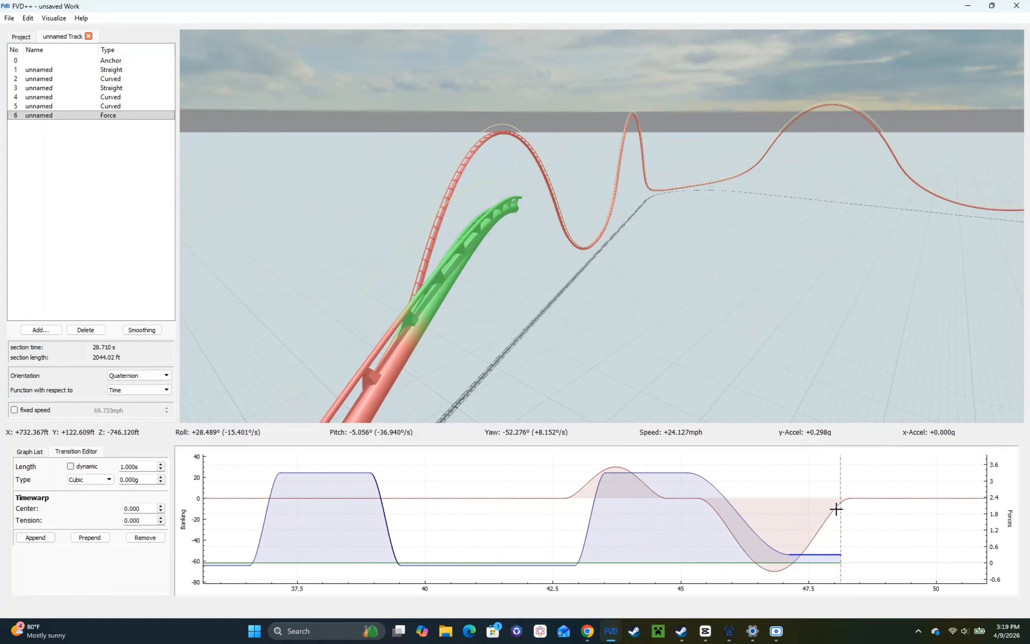
# Step: Set the 3 s negative roll transition on the banked climb to -90°/s
pyautogui.click(834, 501)
pyautogui.click(715, 513)
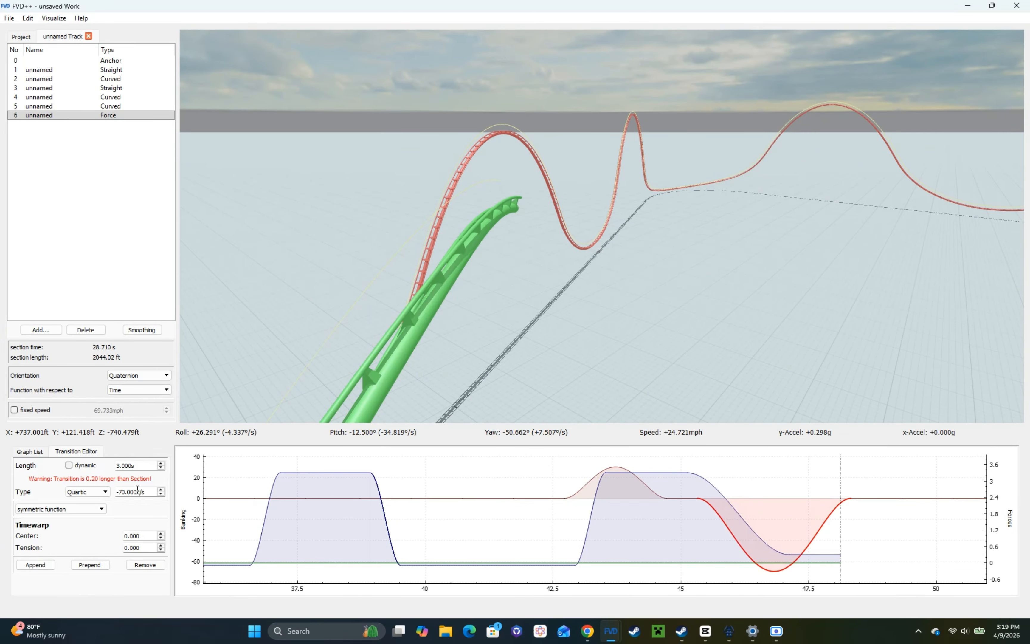
pyautogui.scroll(-1, 142, 489)
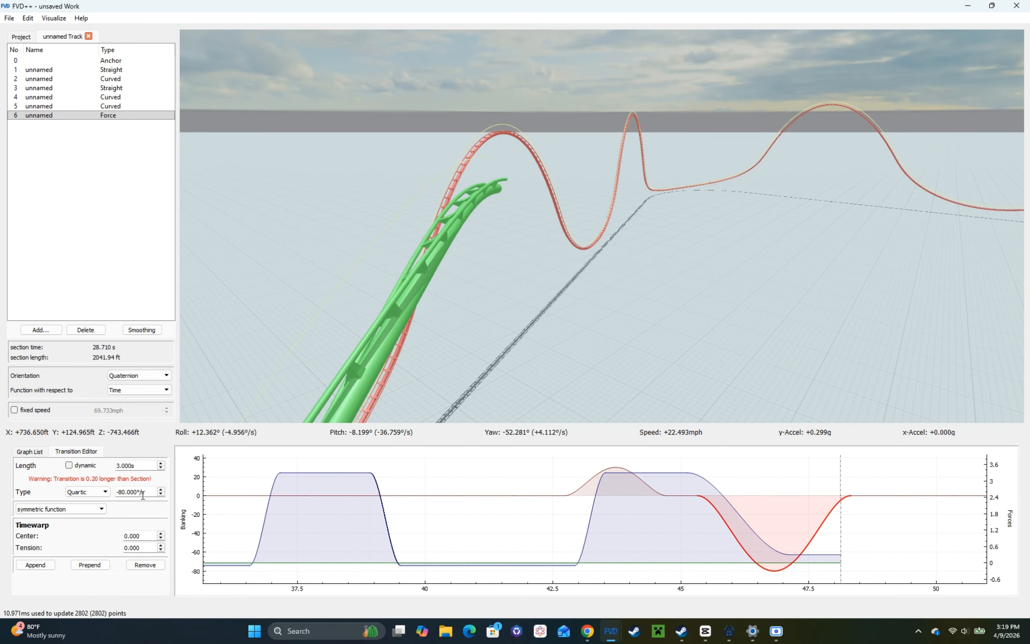
pyautogui.scroll(-1, 142, 495)
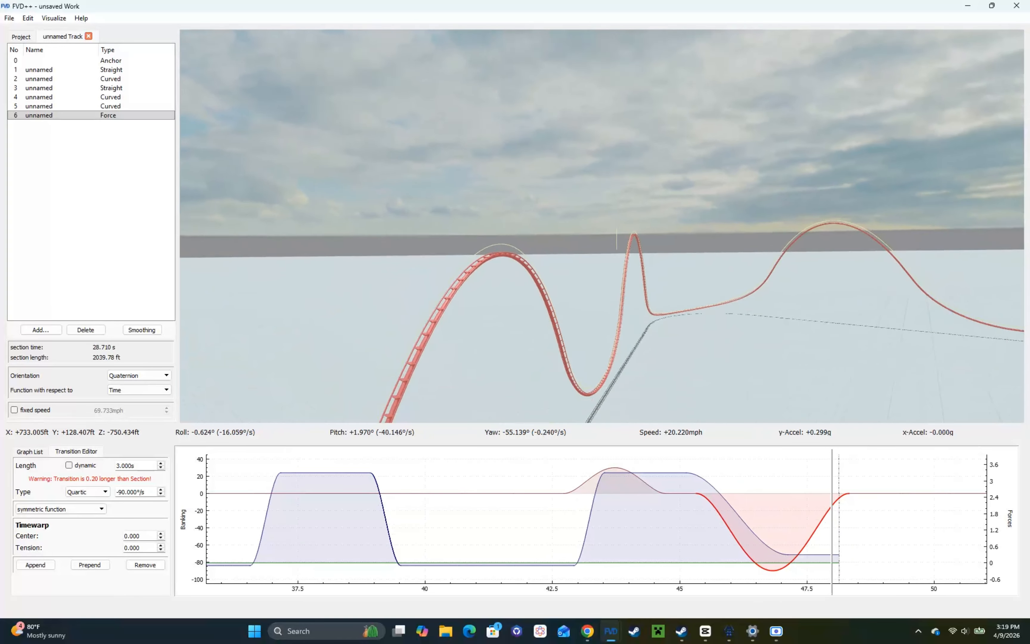
# Step: Shorten the final constant normal-force transition and append a 0.7 s cubic transition of 0.7 g after it
pyautogui.click(826, 554)
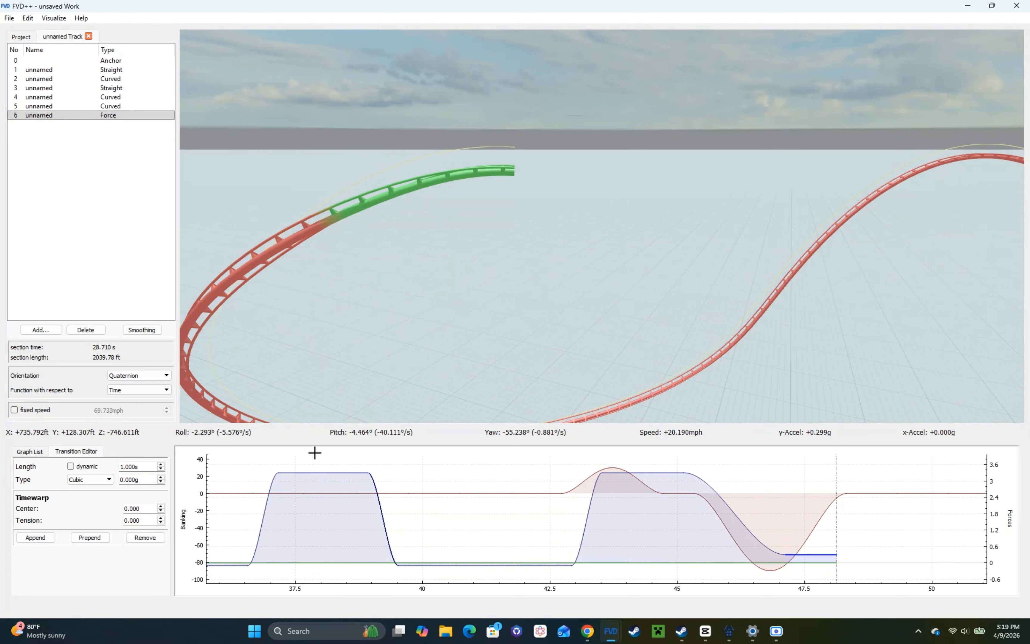
pyautogui.click(40, 537)
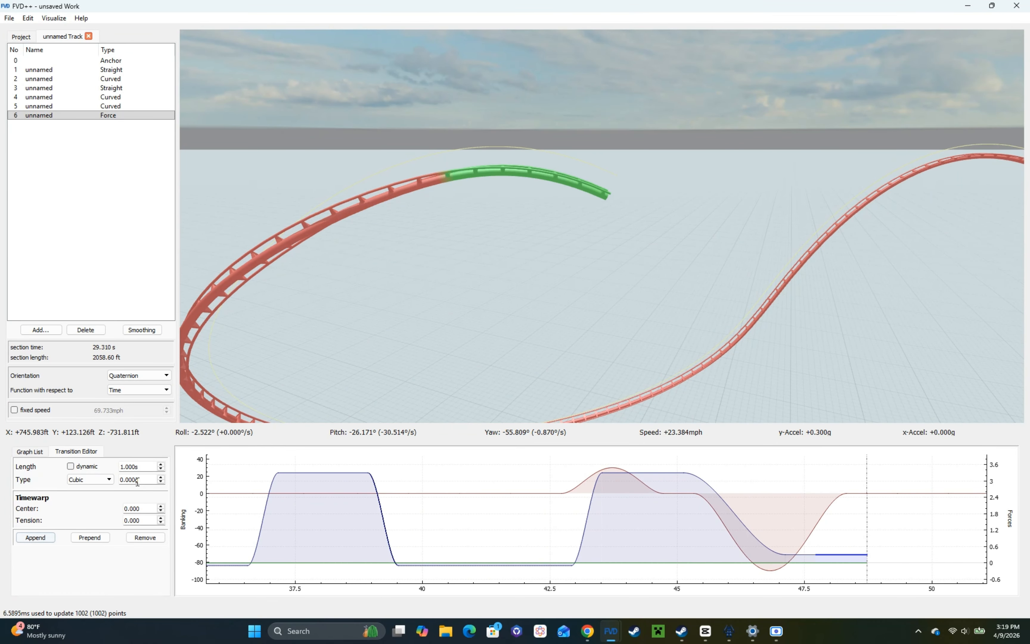
pyautogui.scroll(7, 148, 484)
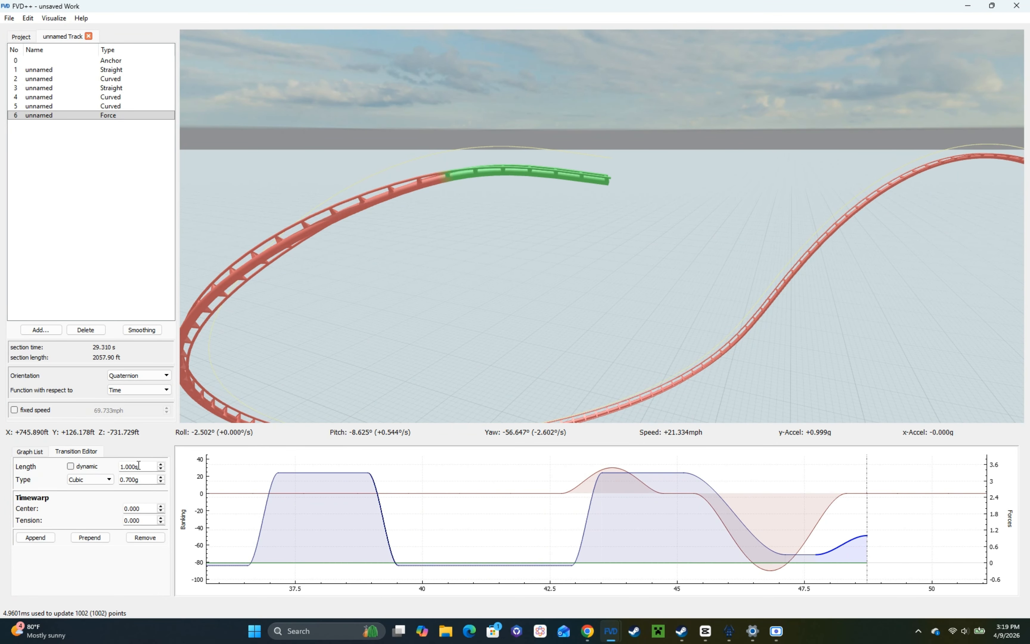
pyautogui.scroll(-3, 138, 466)
pyautogui.moveTo(640, 333); pyautogui.dragTo(643, 374, button='middle')
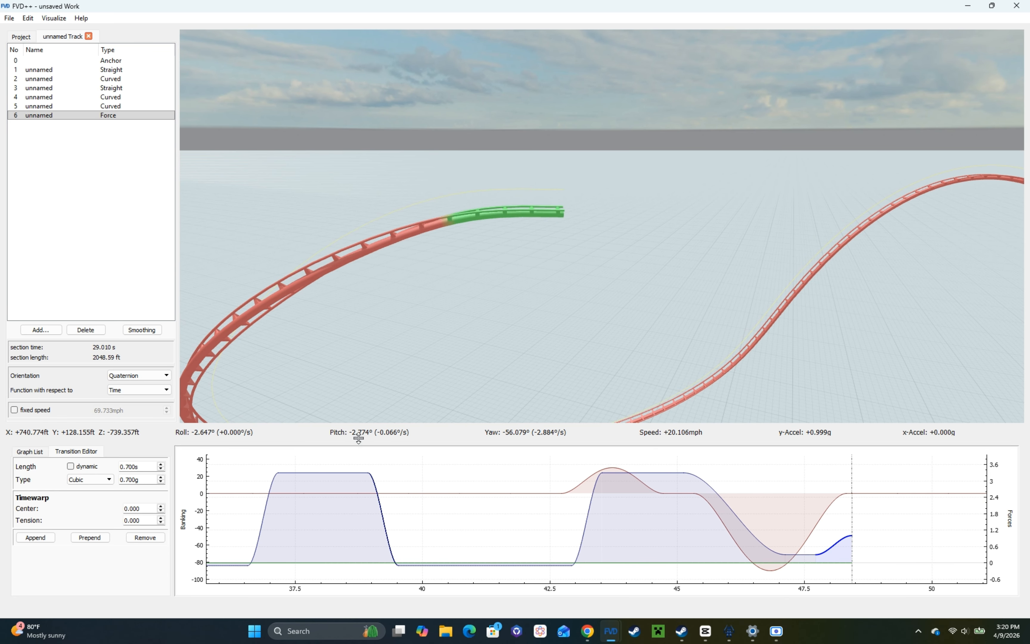
pyautogui.scroll(1, 156, 467)
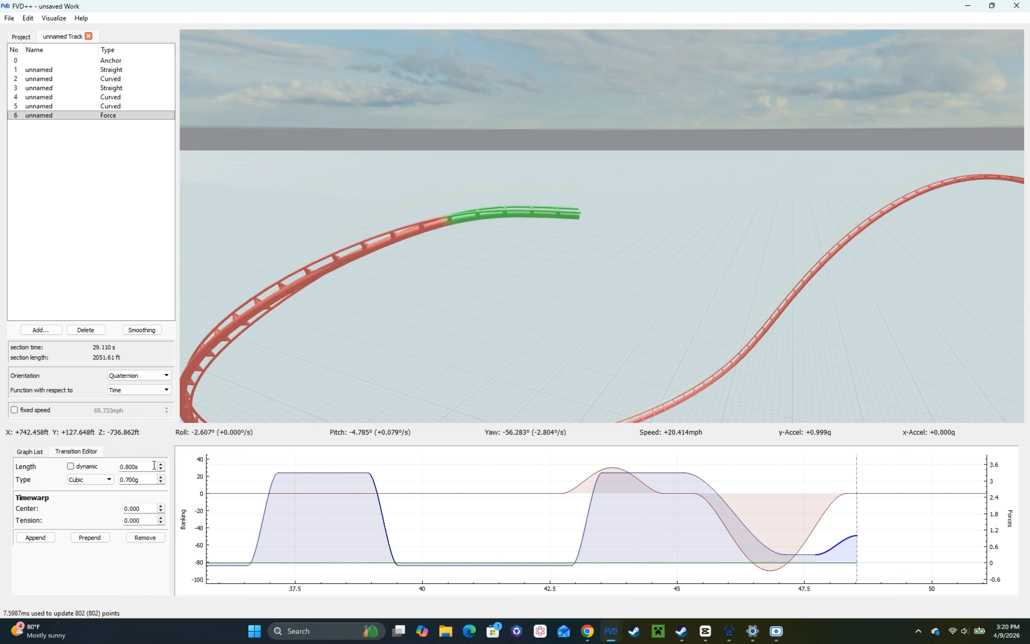
pyautogui.scroll(-1, 155, 467)
# Step: Fine-tune the 3 s negative roll transition to -88.23°/s so the track ends level
pyautogui.click(831, 496)
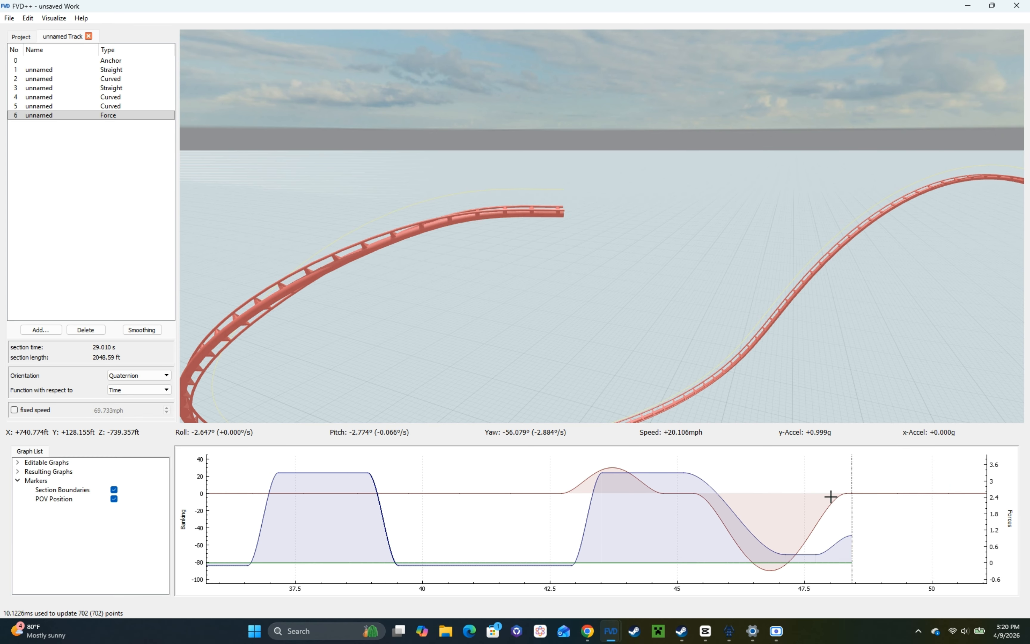
pyautogui.click(831, 501)
pyautogui.scroll(2, 142, 480)
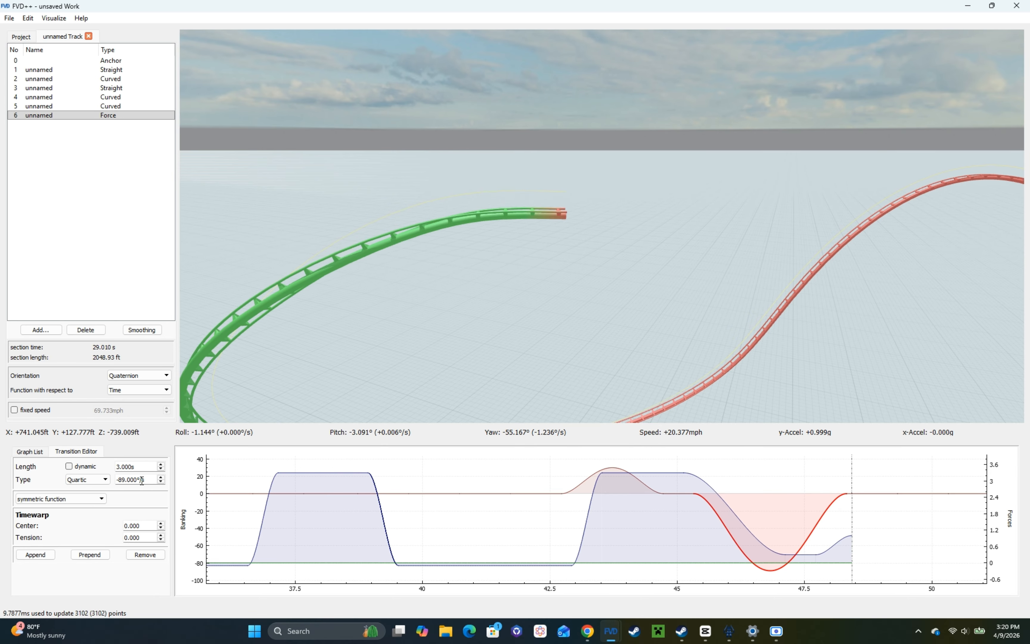
pyautogui.scroll(-2, 142, 480)
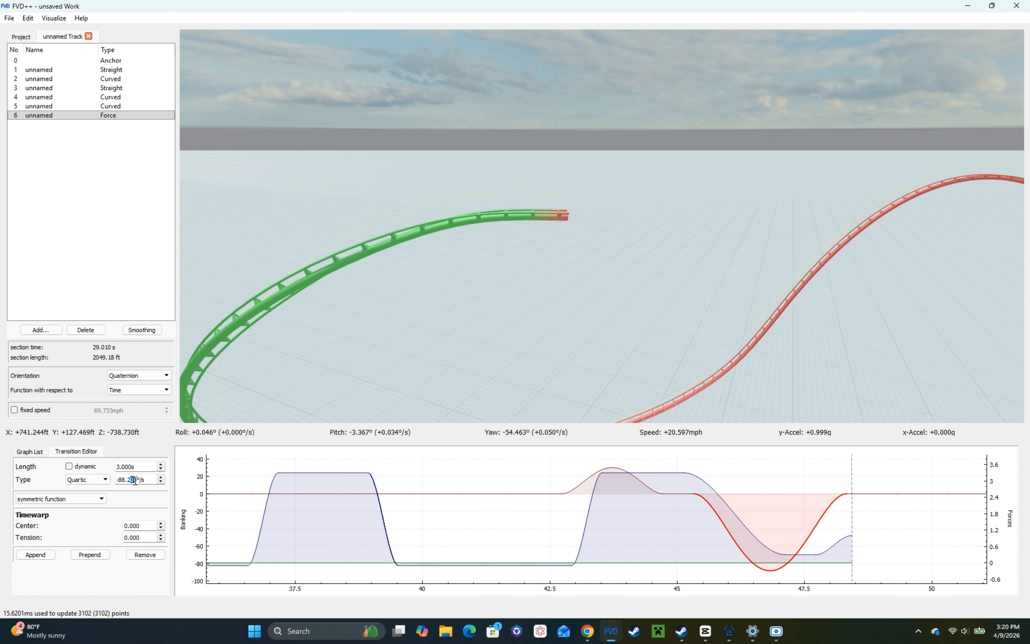
pyautogui.write('3')
pyautogui.moveTo(602, 226); pyautogui.dragTo(631, 358)
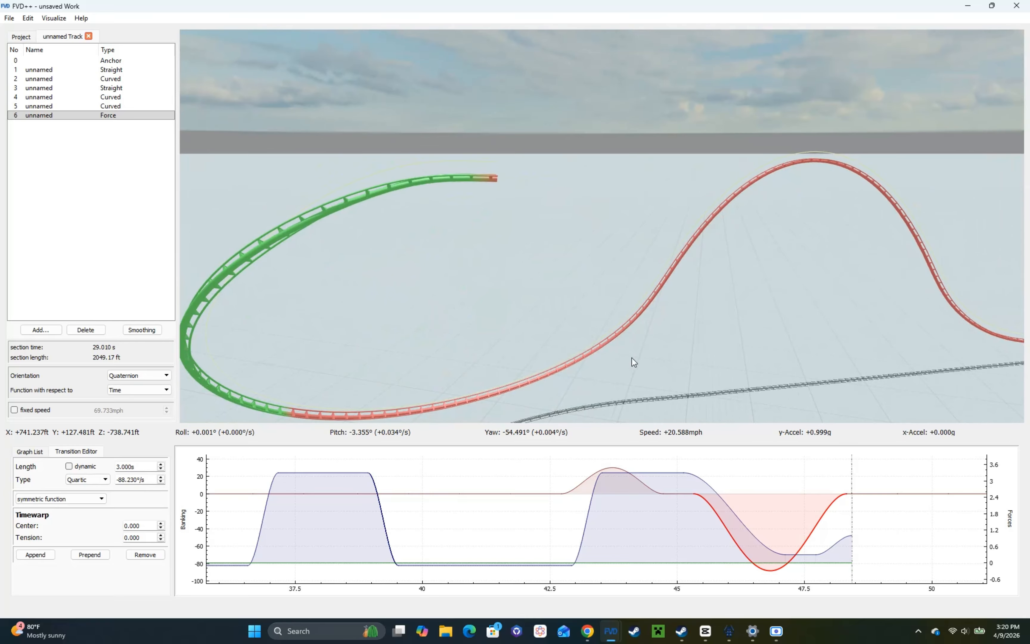
# Step: Add a straight section after the force section, turn off its fixed speed, and increase its heartline length
pyautogui.click(852, 533)
pyautogui.rightClick(661, 276)
pyautogui.press('s')
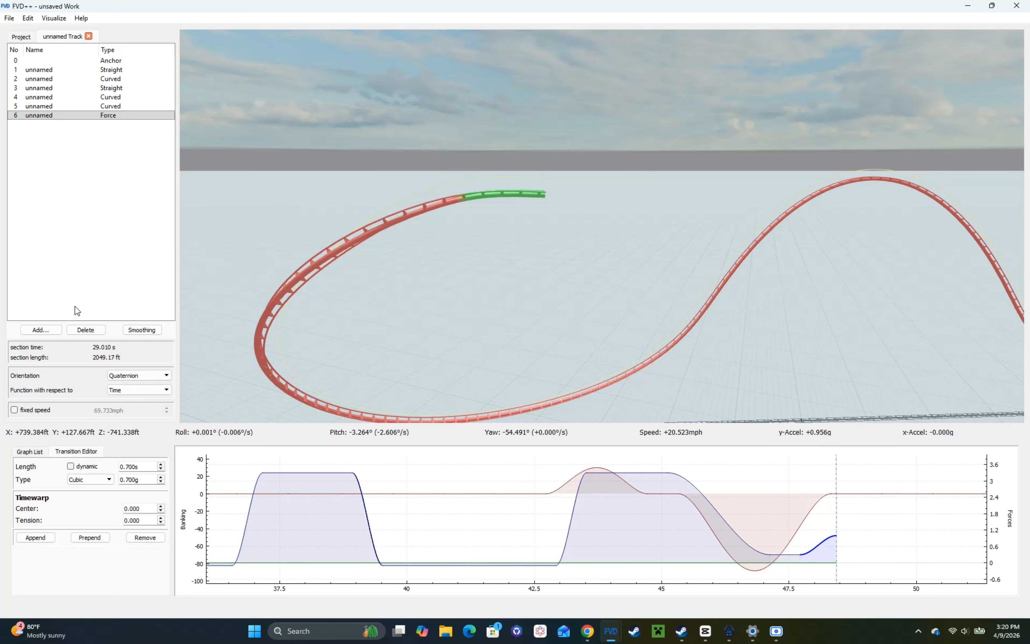
pyautogui.click(41, 330)
pyautogui.click(70, 337)
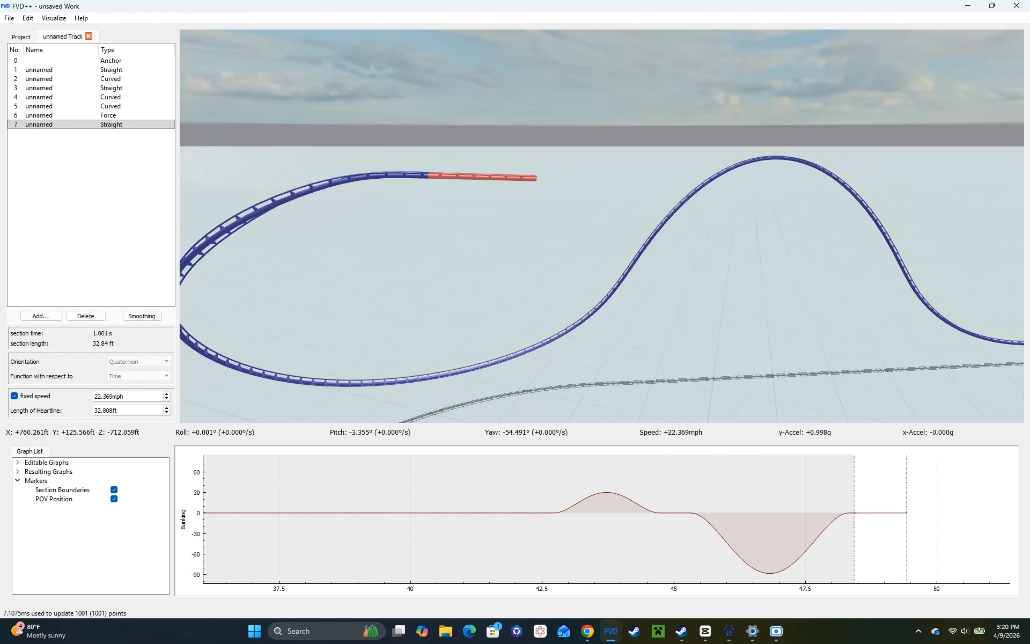
pyautogui.click(14, 396)
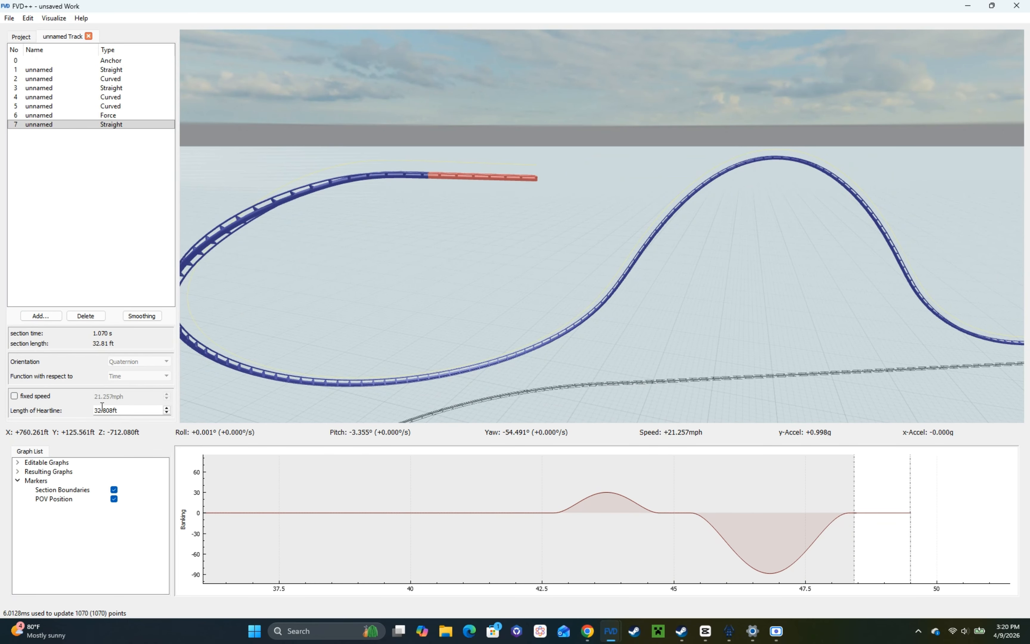
pyautogui.scroll(4, 103, 406)
pyautogui.press('s')
pyautogui.moveTo(296, 337); pyautogui.dragTo(377, 362)
pyautogui.press('w')
pyautogui.press('s')
pyautogui.moveTo(386, 315); pyautogui.dragTo(554, 310)
pyautogui.press('w')
# Step: Add a new force section after the lengthened straight section
pyautogui.click(40, 316)
pyautogui.click(68, 347)
pyautogui.moveTo(779, 494); pyautogui.dragTo(453, 534)
pyautogui.click(373, 558)
pyautogui.click(81, 466)
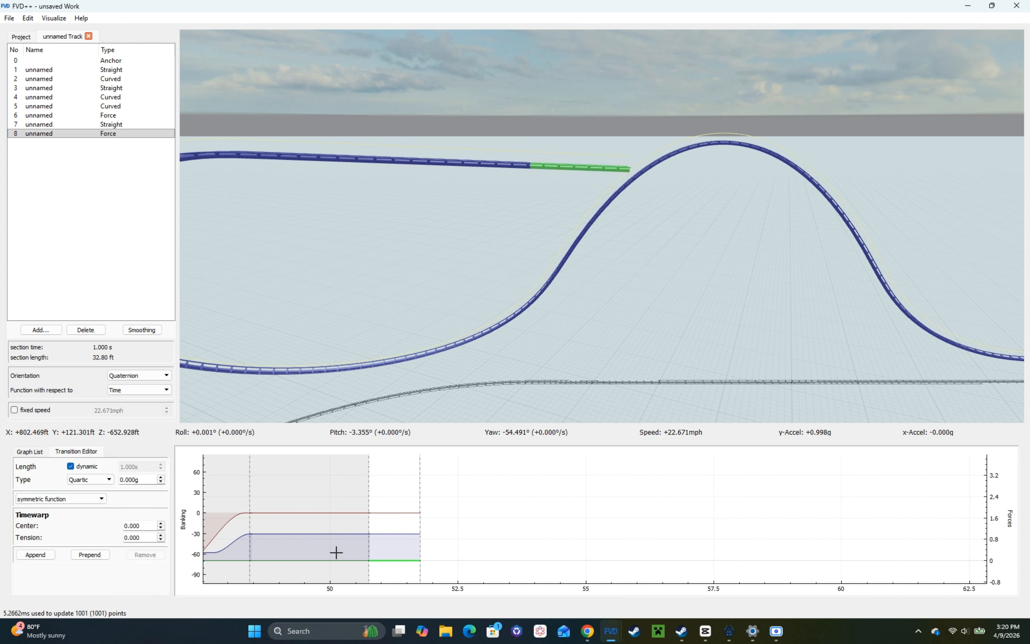
# Step: Append a long run of 1 s, 0°/s transitions to the new force section's roll function
pyautogui.click(390, 509)
pyautogui.click(30, 558)
pyautogui.click(35, 564)
pyautogui.click(36, 564)
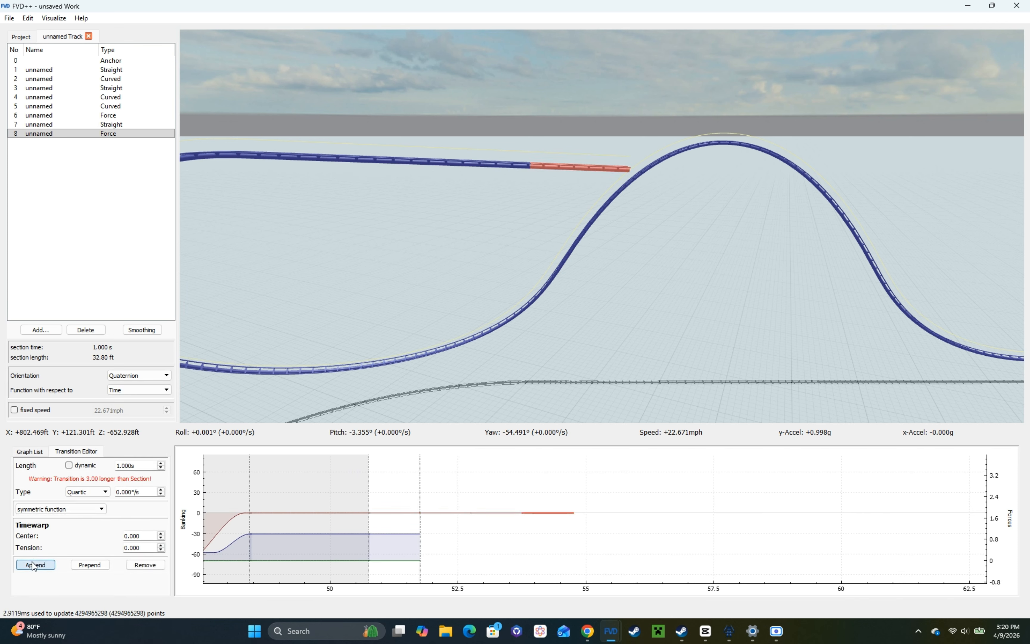
pyautogui.click(36, 565)
pyautogui.click(36, 565)
pyautogui.click(36, 565)
pyautogui.click(36, 565)
pyautogui.click(36, 566)
pyautogui.click(36, 565)
pyautogui.click(36, 566)
pyautogui.click(36, 565)
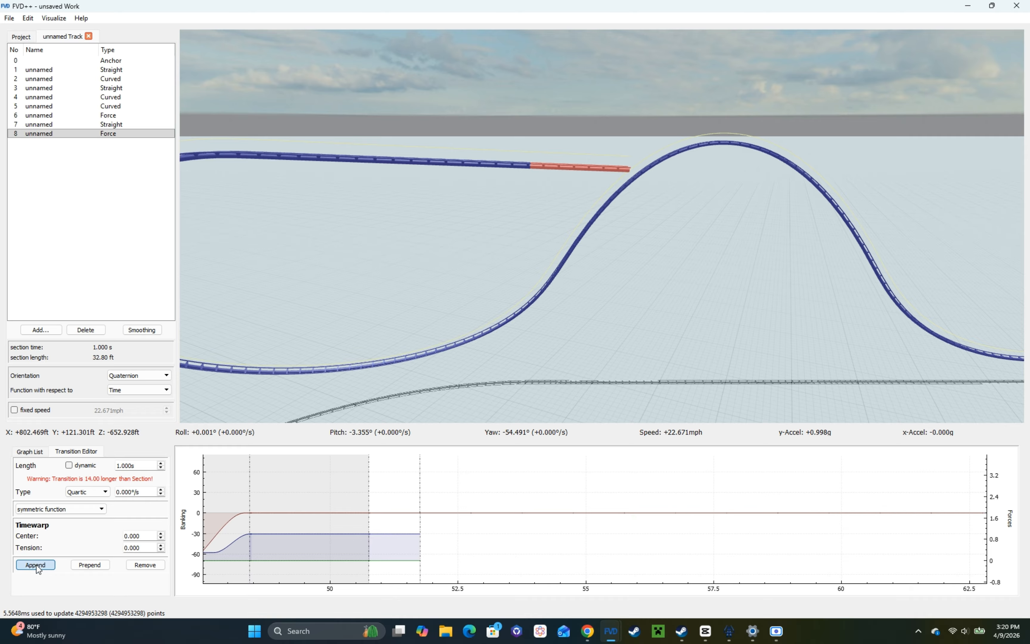
pyautogui.click(36, 565)
pyautogui.click(36, 566)
pyautogui.click(36, 565)
pyautogui.click(36, 565)
pyautogui.click(36, 565)
pyautogui.click(36, 566)
# Step: Set the new force section's first normal-force transition to 0.8 s and -1.1 g
pyautogui.click(398, 535)
pyautogui.scroll(-2, 140, 467)
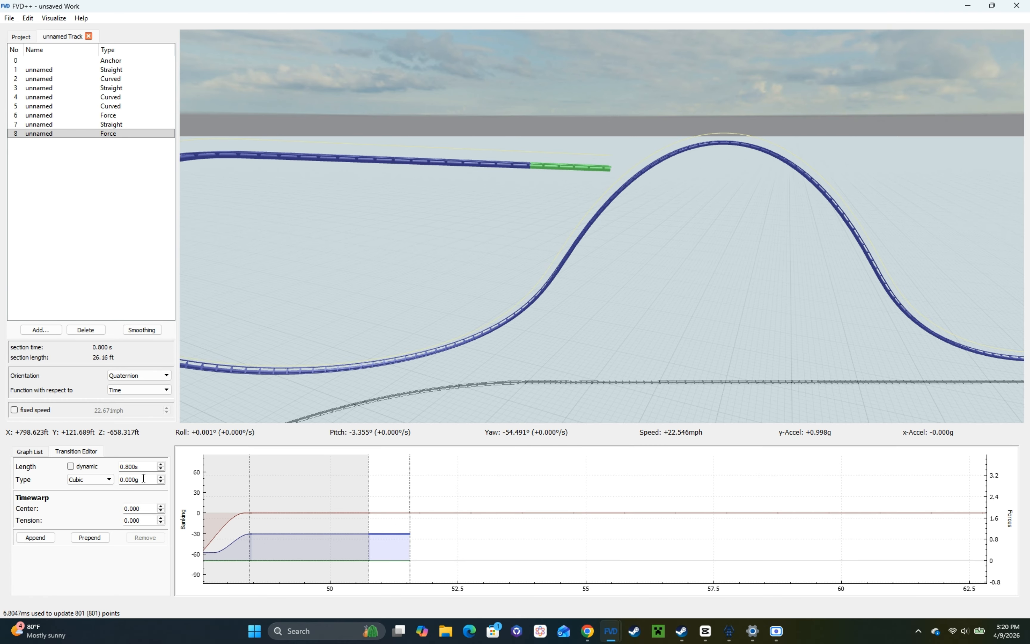
pyautogui.scroll(-11, 143, 479)
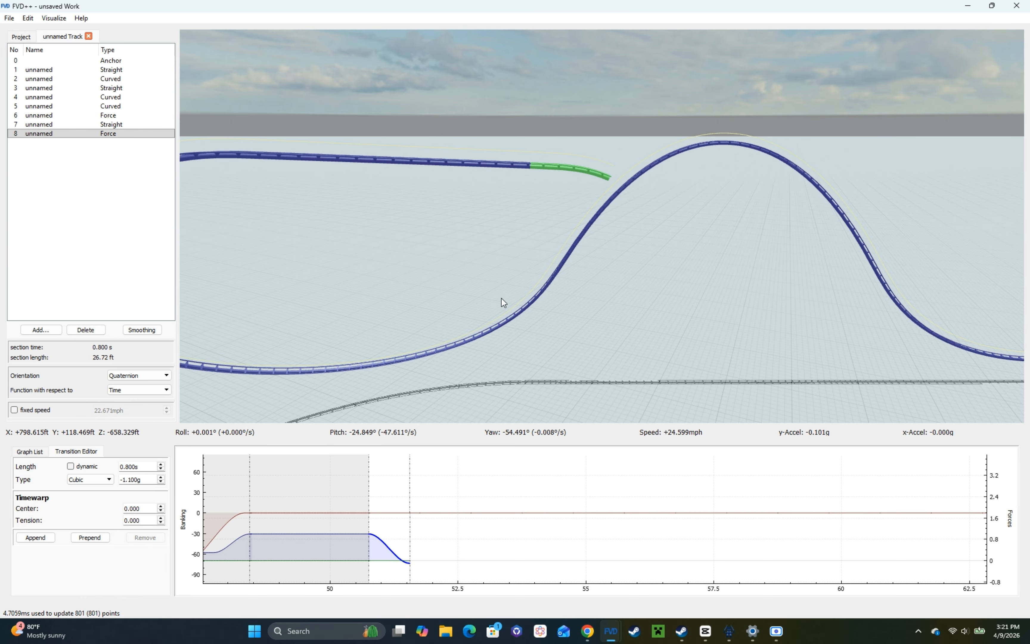
pyautogui.press('w')
pyautogui.moveTo(501, 299); pyautogui.dragTo(491, 309)
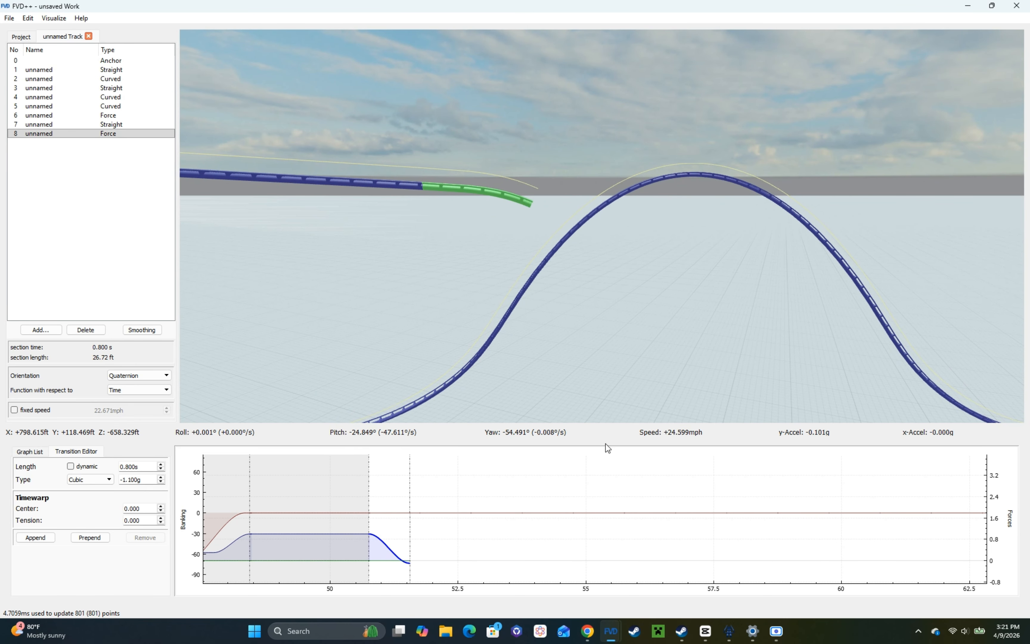
# Step: Append a 1 s constant normal-force transition for the drop, followed by a 0.6 s cubic transition of 3.3 g
pyautogui.click(33, 539)
pyautogui.press('s')
pyautogui.moveTo(397, 368); pyautogui.dragTo(380, 353)
pyautogui.click(36, 538)
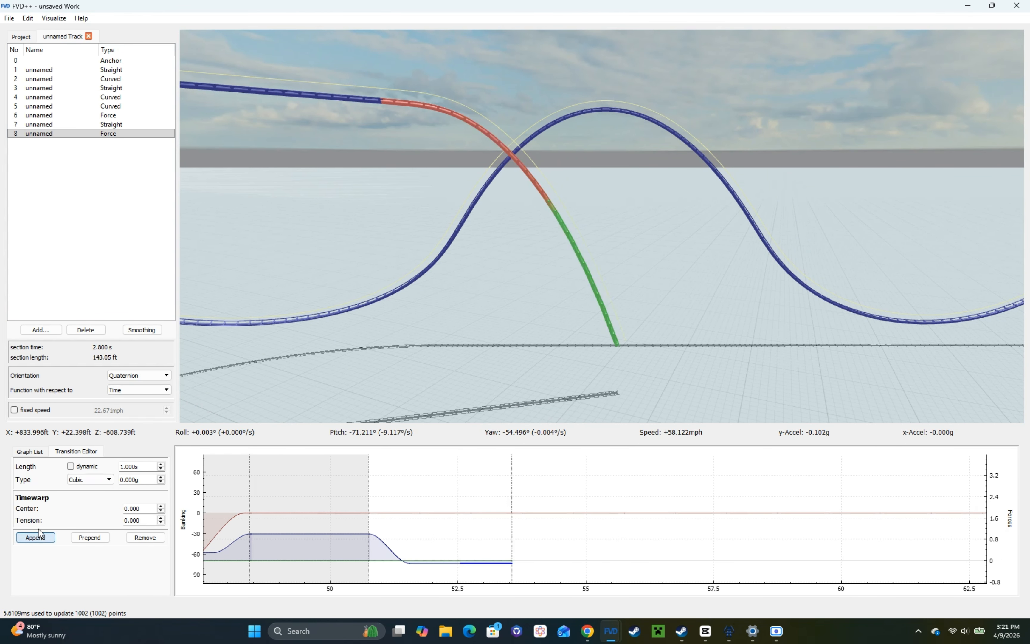
pyautogui.scroll(-4, 156, 464)
pyautogui.scroll(20, 152, 480)
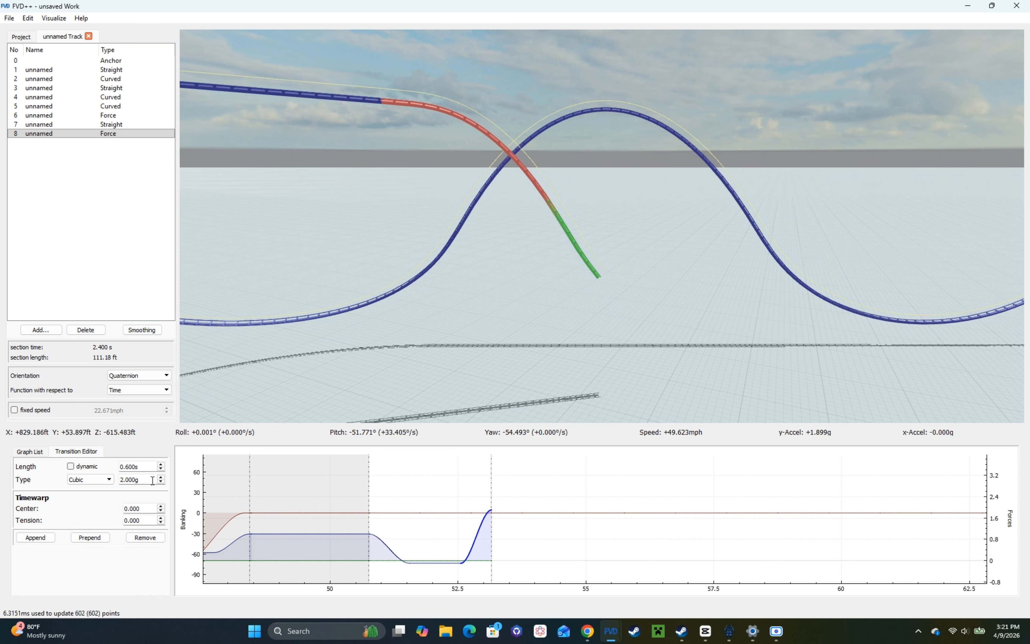
# Step: Append a 1 s constant normal-force transition at the valley and lengthen the drop's constant transition to 1.2 s
pyautogui.click(37, 538)
pyautogui.click(437, 565)
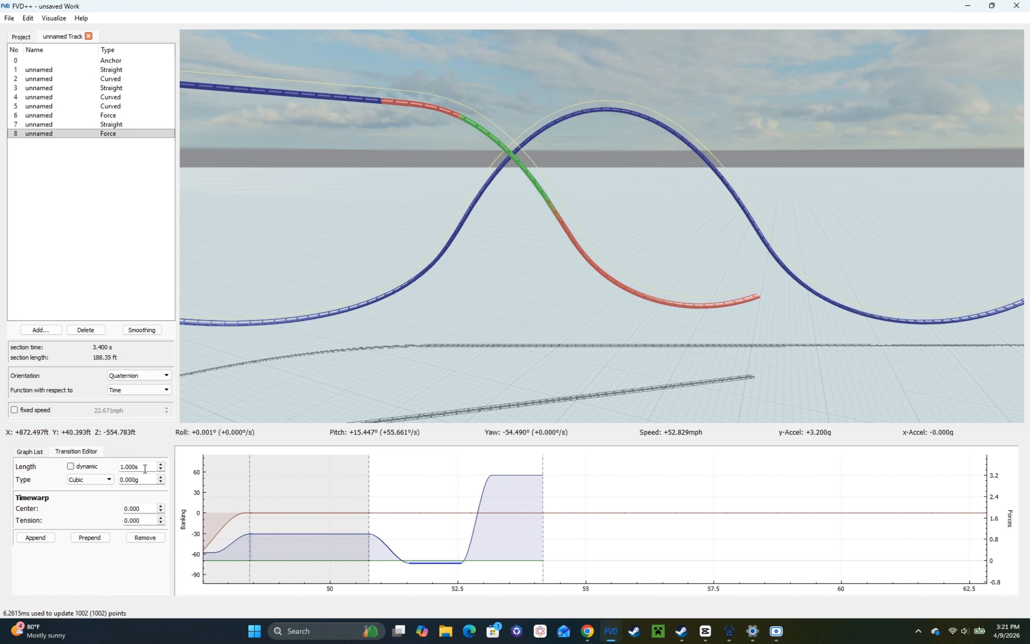
pyautogui.scroll(2, 145, 469)
# Step: Examine the new drop and valley in the on-ride view, and review the whole layout with the free camera
pyautogui.rightClick(539, 346)
pyautogui.press('w')
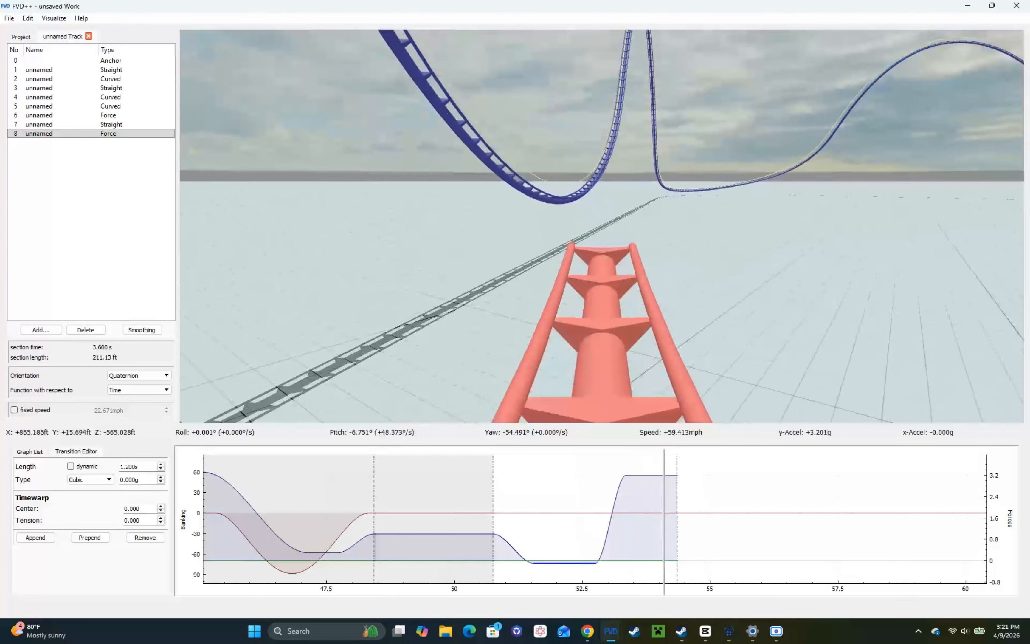
pyautogui.press('a')
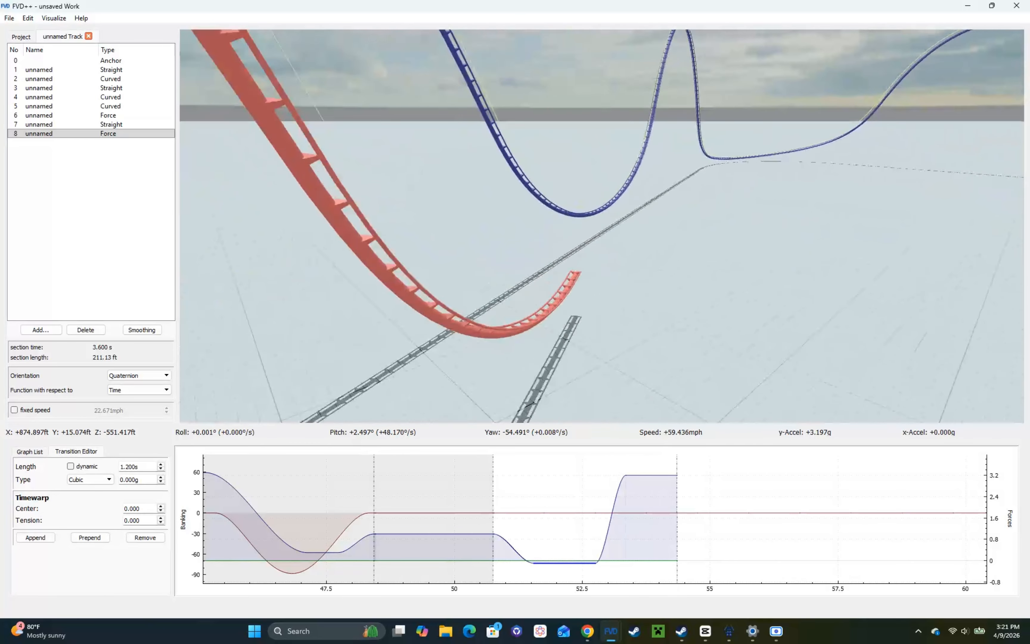
pyautogui.moveTo(549, 383); pyautogui.dragTo(560, 352)
pyautogui.click(608, 513)
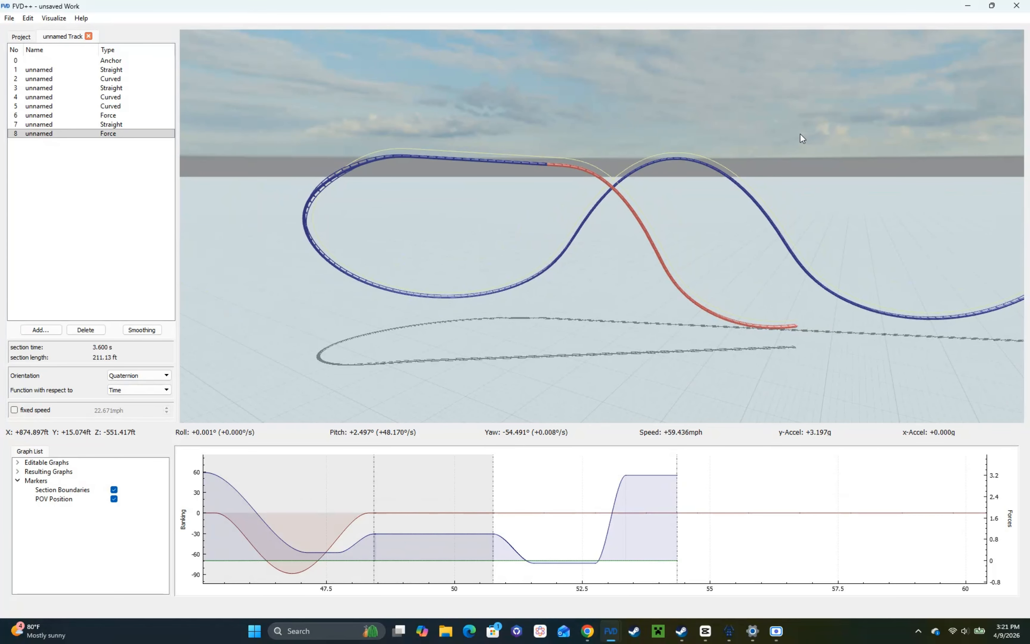
pyautogui.moveTo(802, 139); pyautogui.dragTo(980, 124)
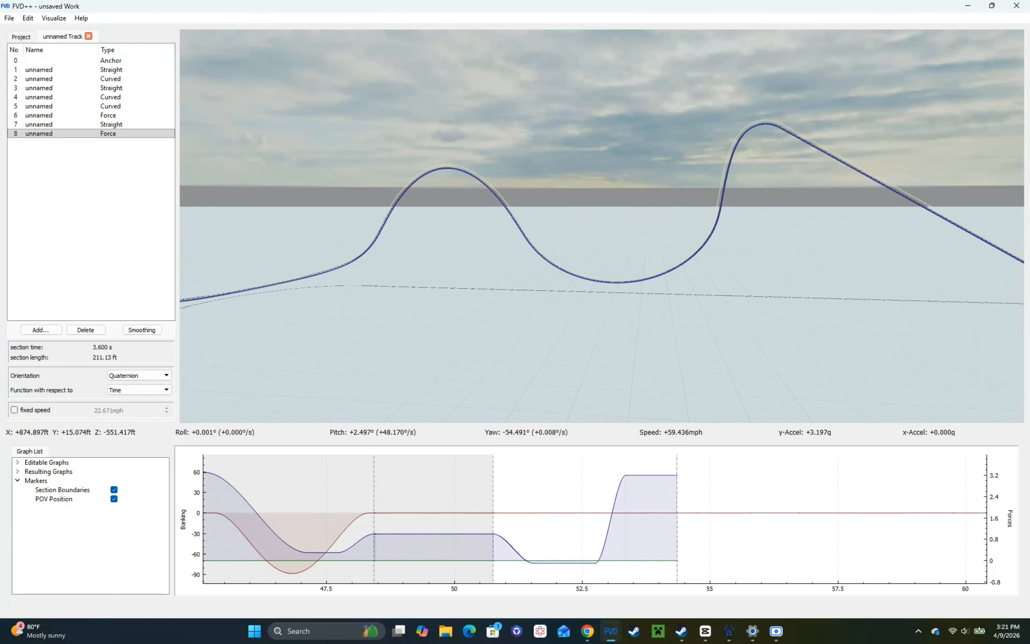
pyautogui.moveTo(554, 213); pyautogui.dragTo(770, 220)
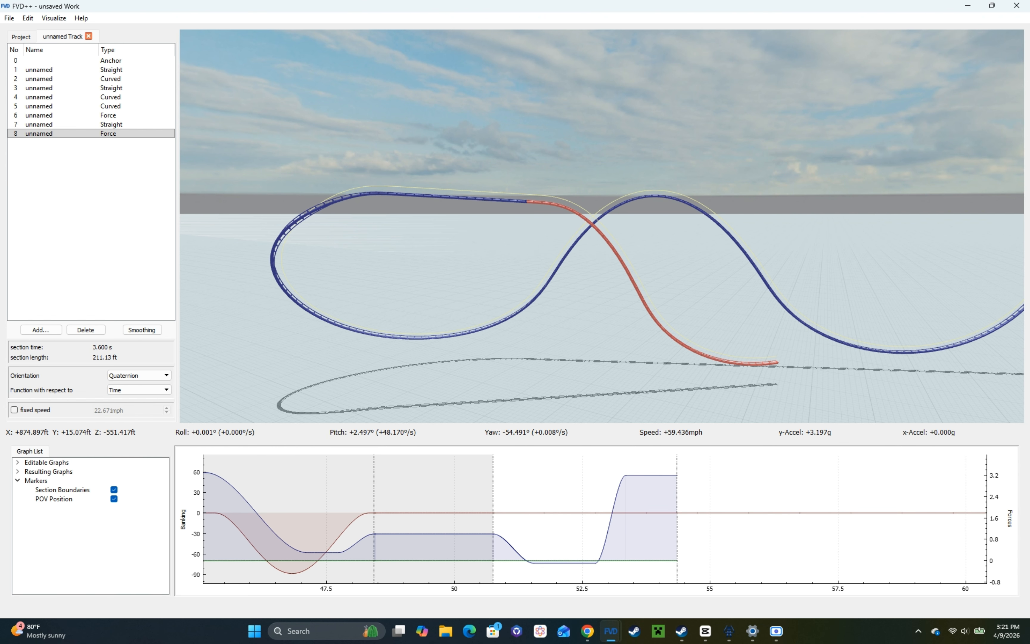
pyautogui.press('w')
pyautogui.press('a')
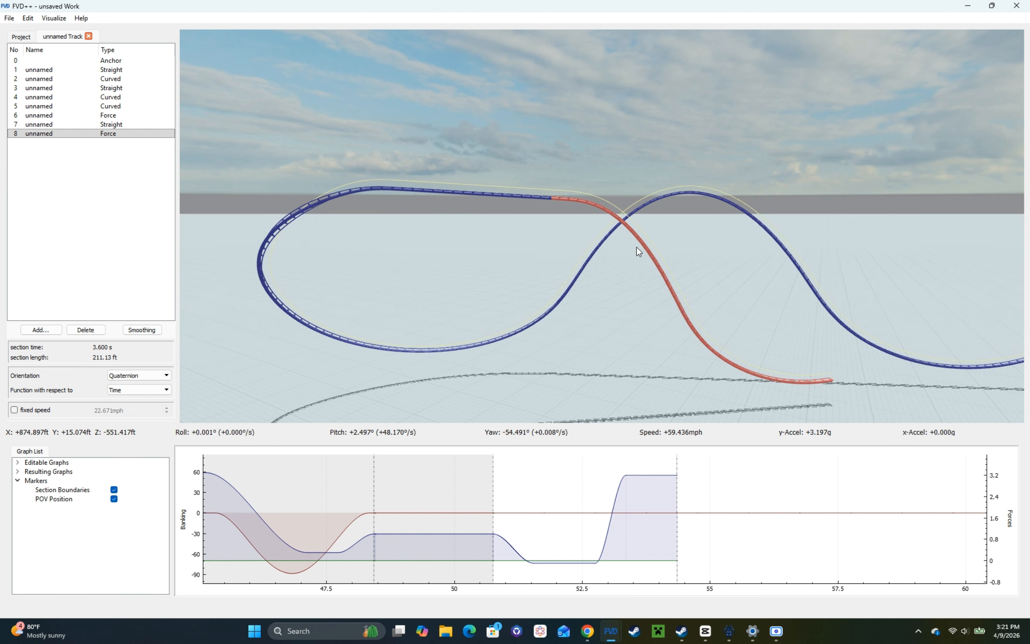
pyautogui.hotkey('ctrl', 's')
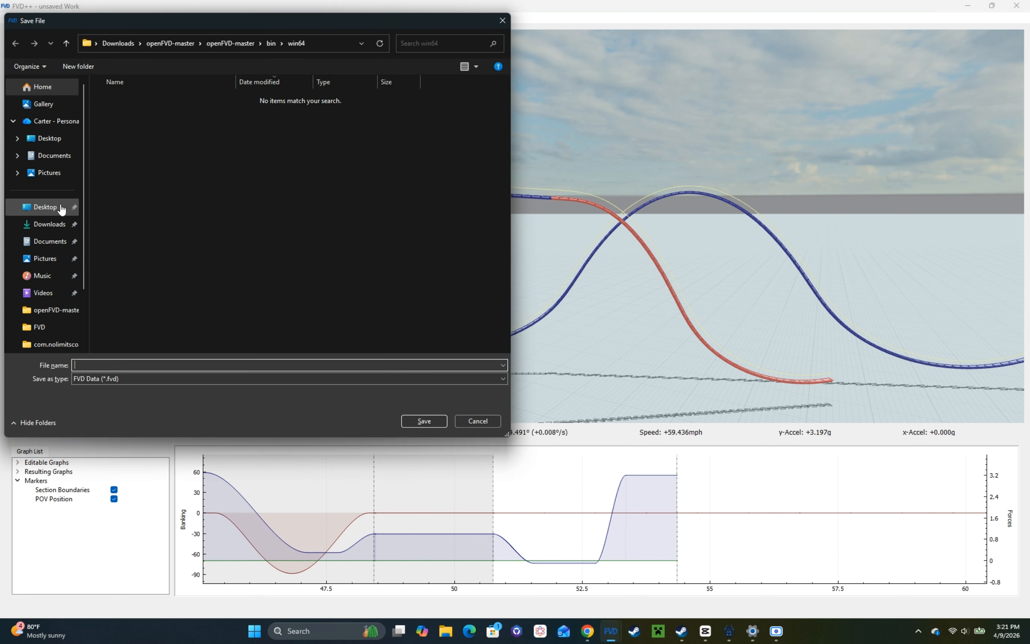
pyautogui.click(45, 329)
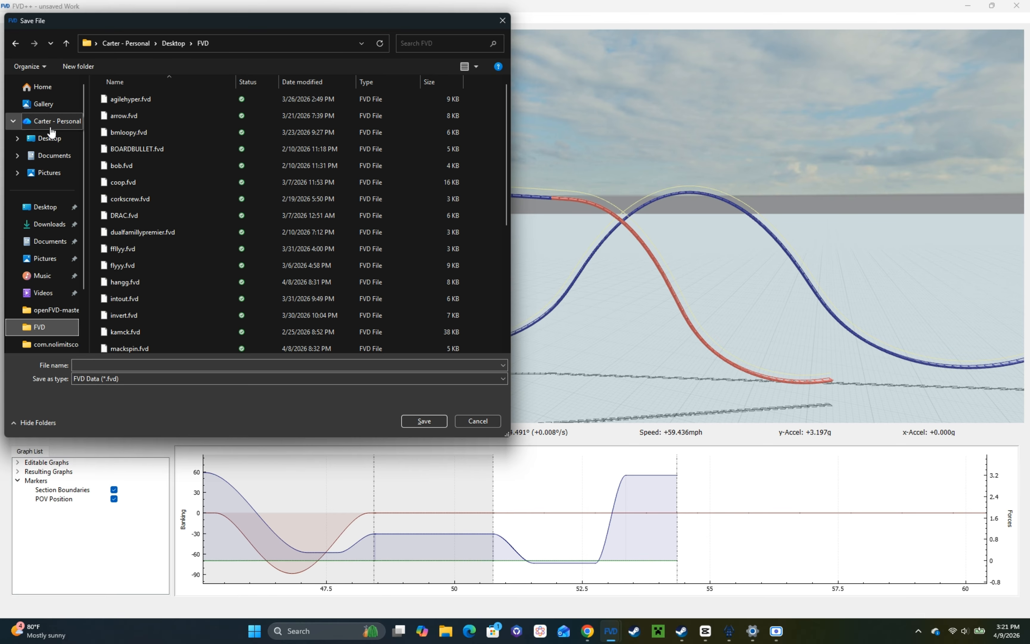
pyautogui.click(476, 419)
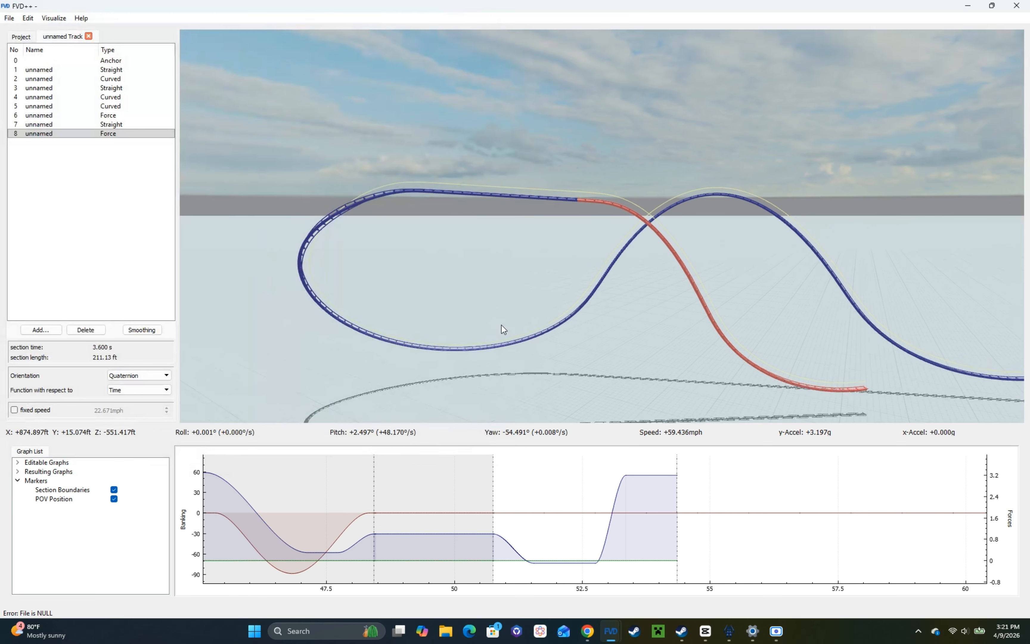
pyautogui.hotkey('ctrl', 's')
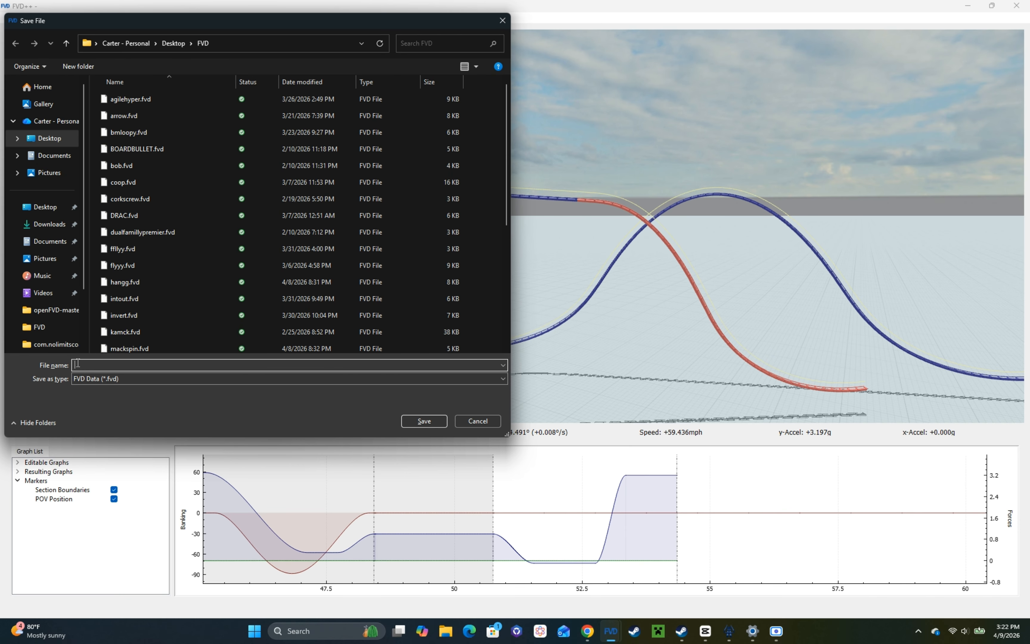
pyautogui.click(46, 328)
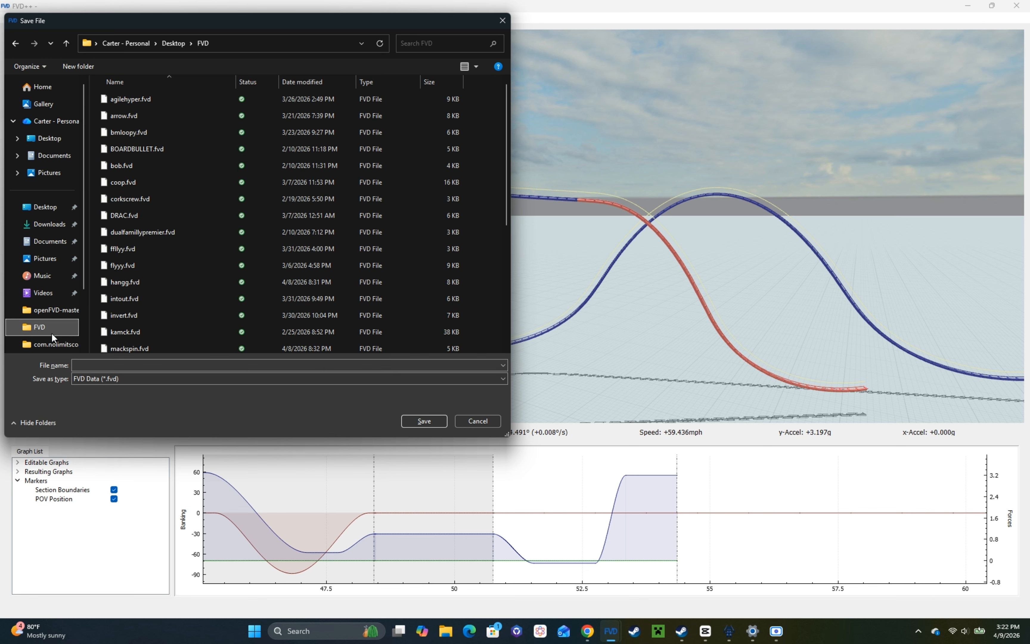
pyautogui.click(66, 43)
pyautogui.click(66, 44)
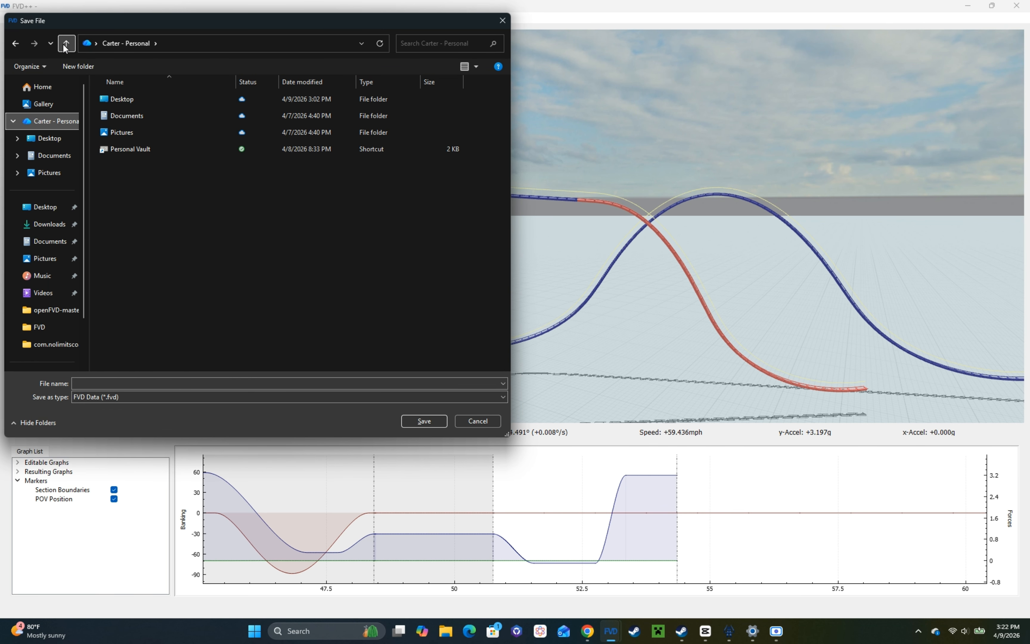
pyautogui.click(474, 422)
# Step: Save the project in the FVD folder on the desktop under the file name tutorialhyper
pyautogui.hotkey('ctrl', 's')
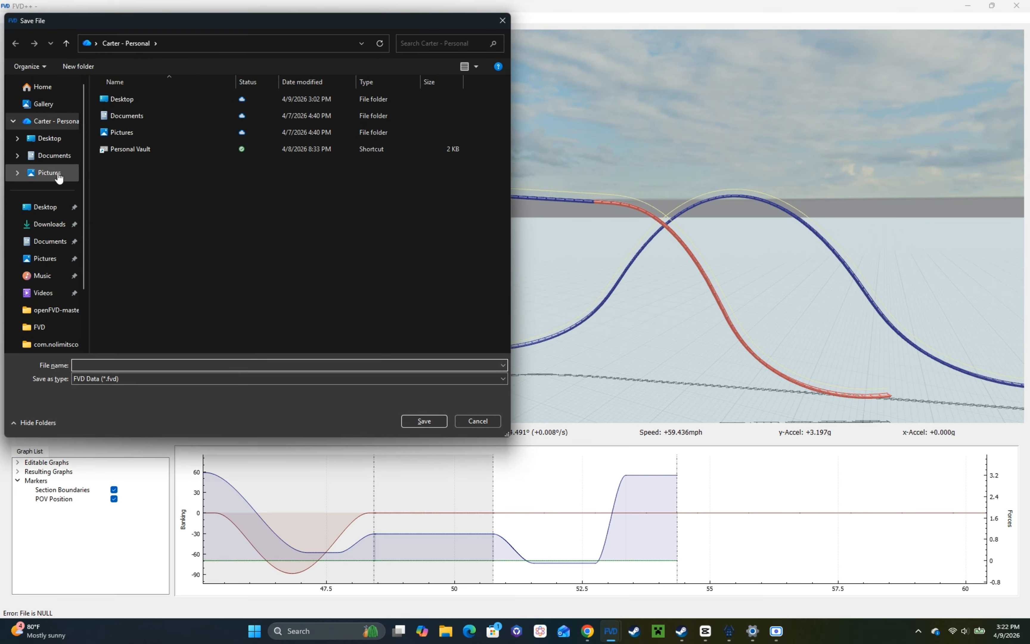
pyautogui.click(47, 138)
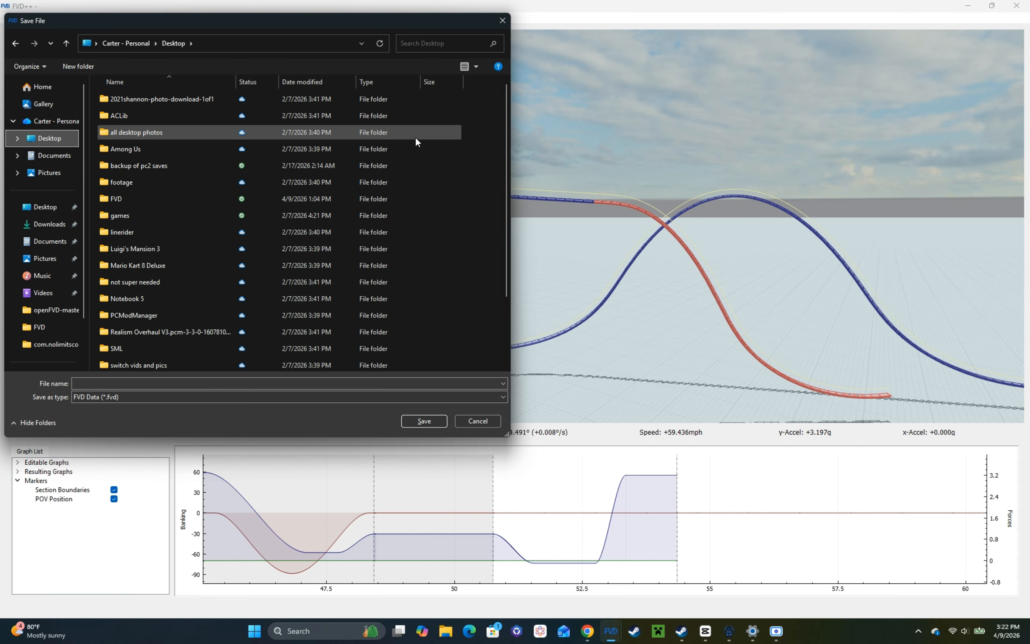
pyautogui.rightClick(471, 141)
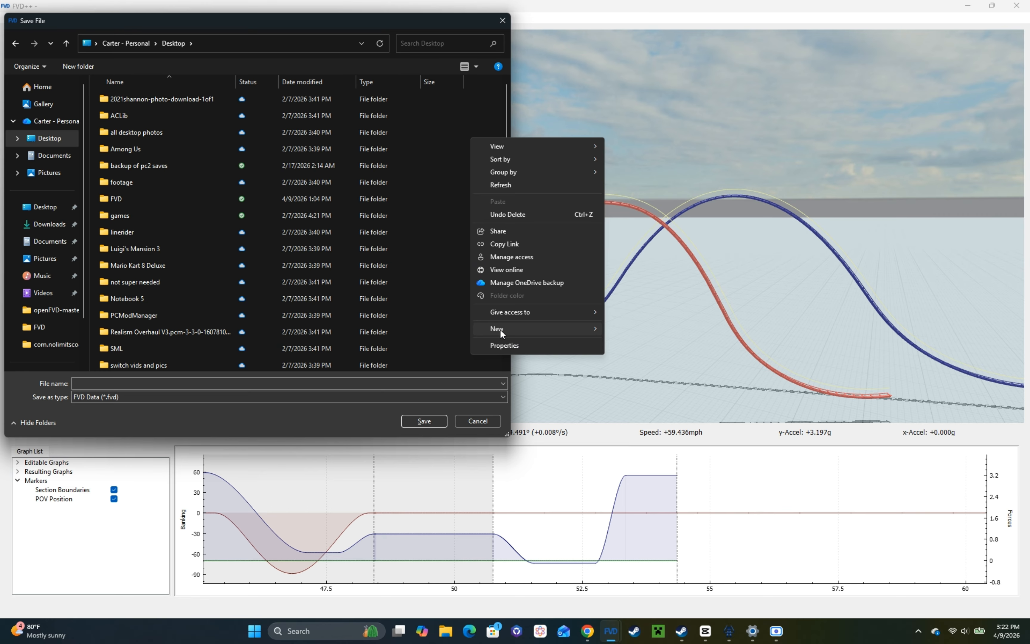
pyautogui.click(40, 330)
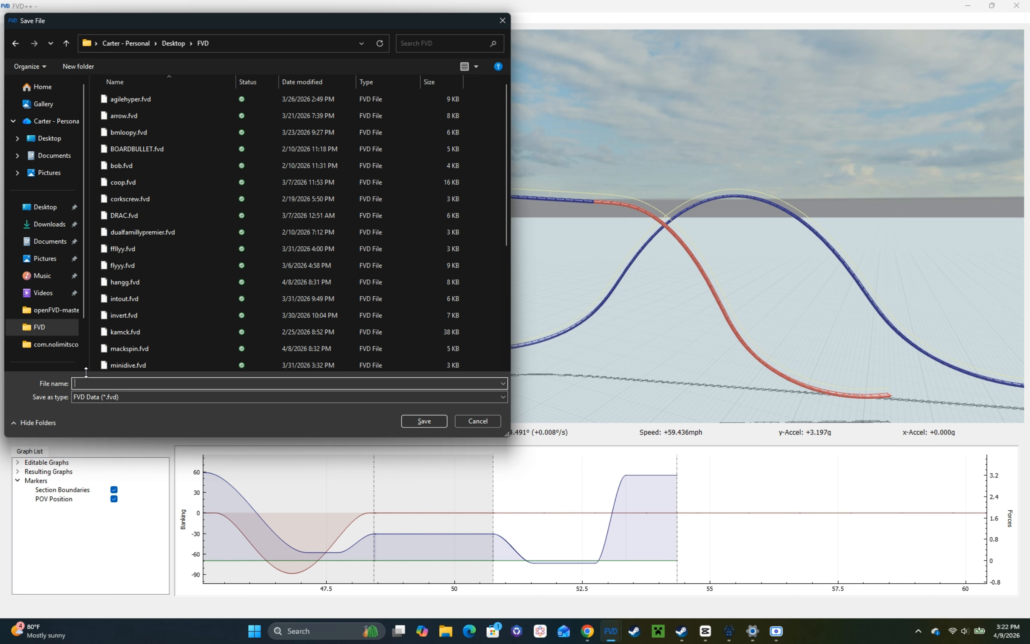
pyautogui.write('tutorialhyper')
pyautogui.hotkey('ctrl', 'a')
pyautogui.hotkey('ctrl', 'c')
pyautogui.press('Return')
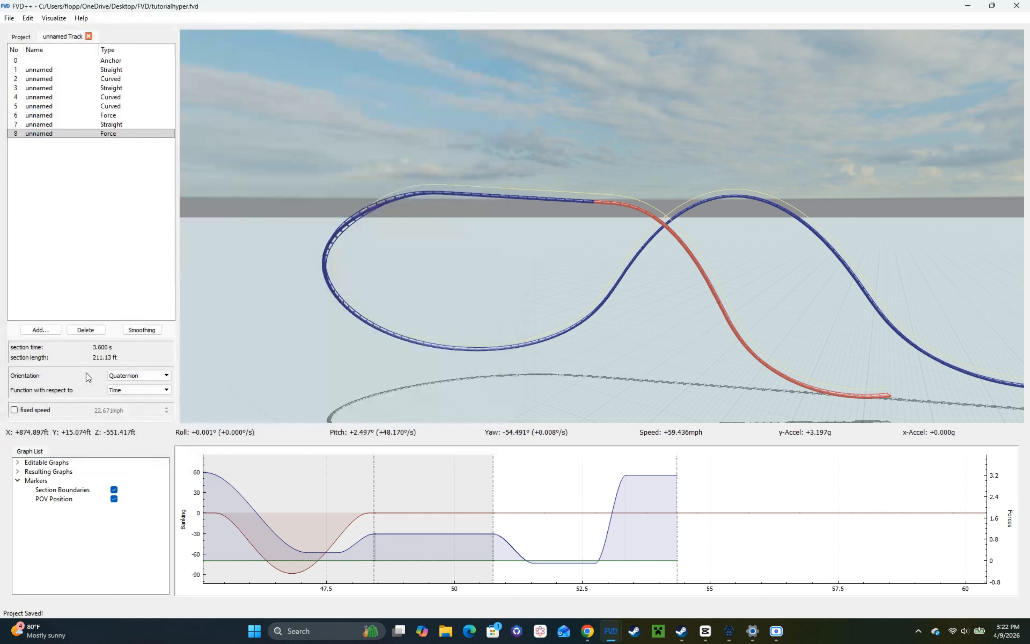
# Step: Export the track from section 1 to 8 with the NoLimits2 Exporter as tutorialhyper into the Documents subfolder com.nolimitscoaster.nolimits2
pyautogui.hotkey('ctrl', 'e')
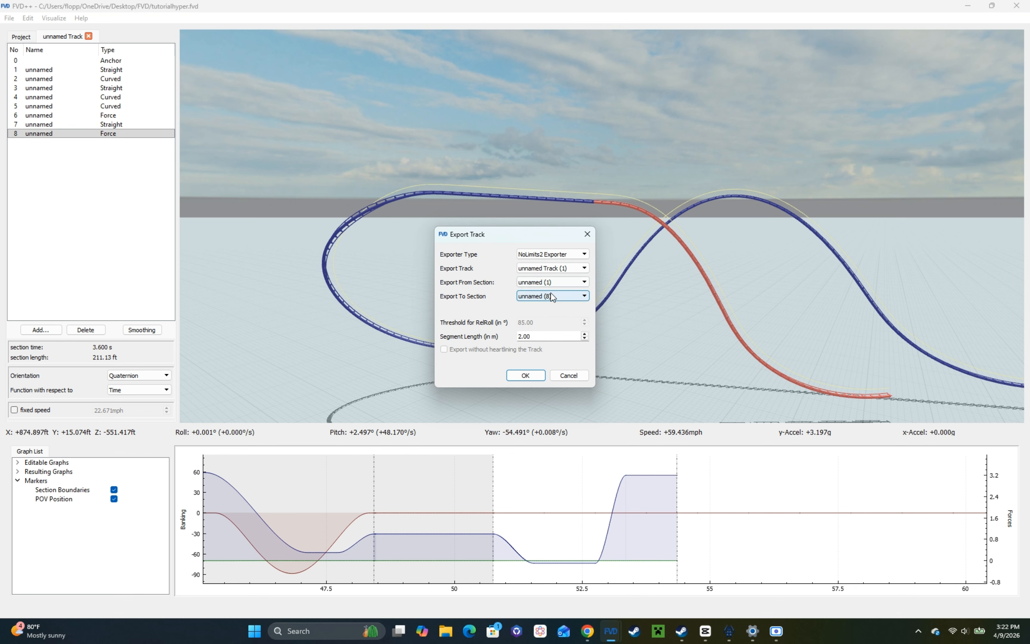
pyautogui.click(536, 377)
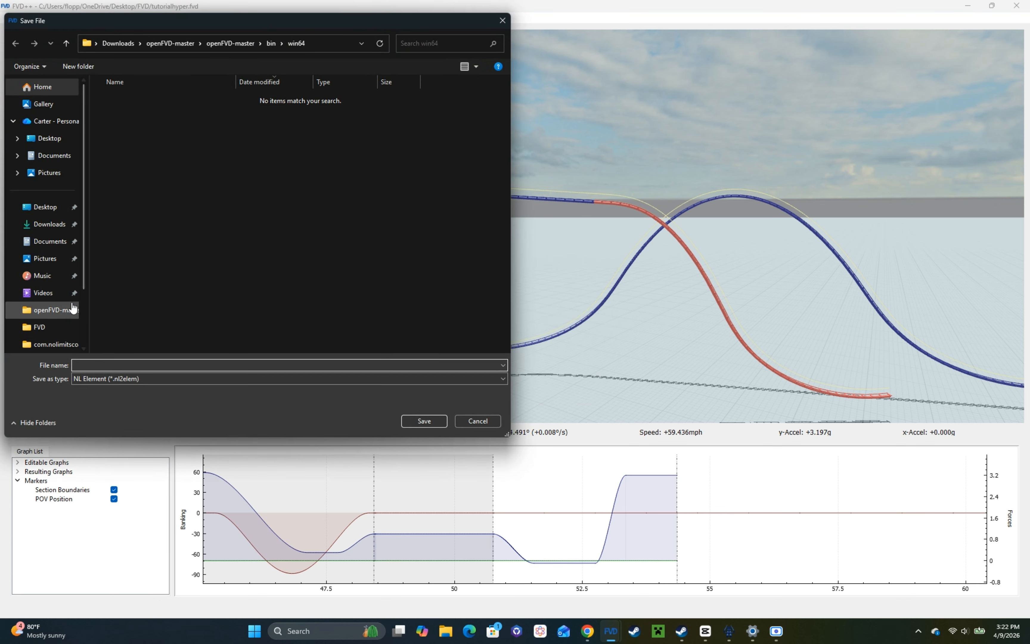
pyautogui.scroll(-2, 58, 271)
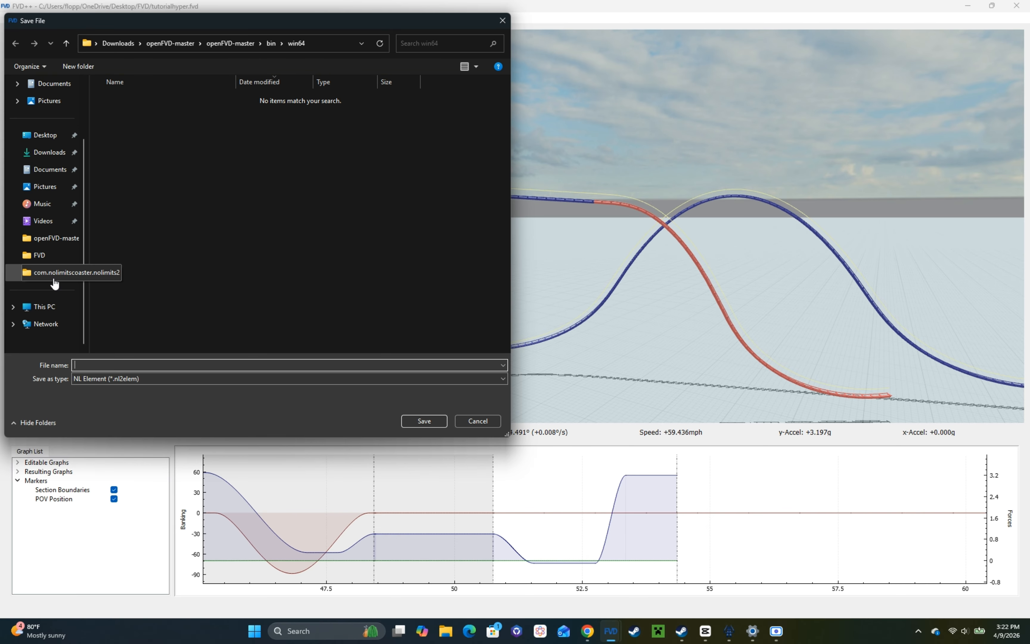
pyautogui.click(53, 277)
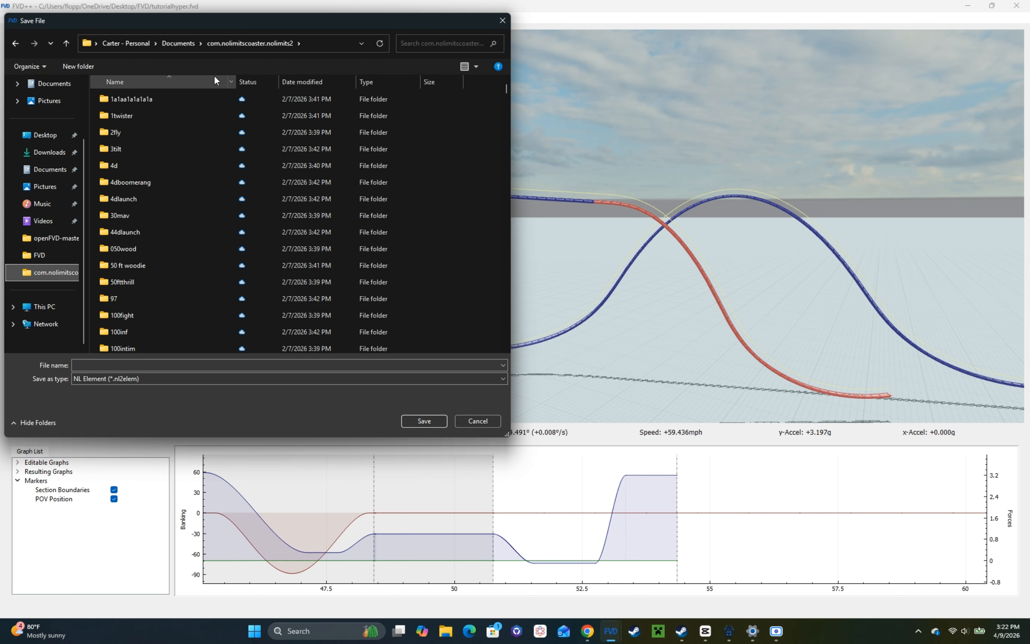
pyautogui.scroll(2, 32, 172)
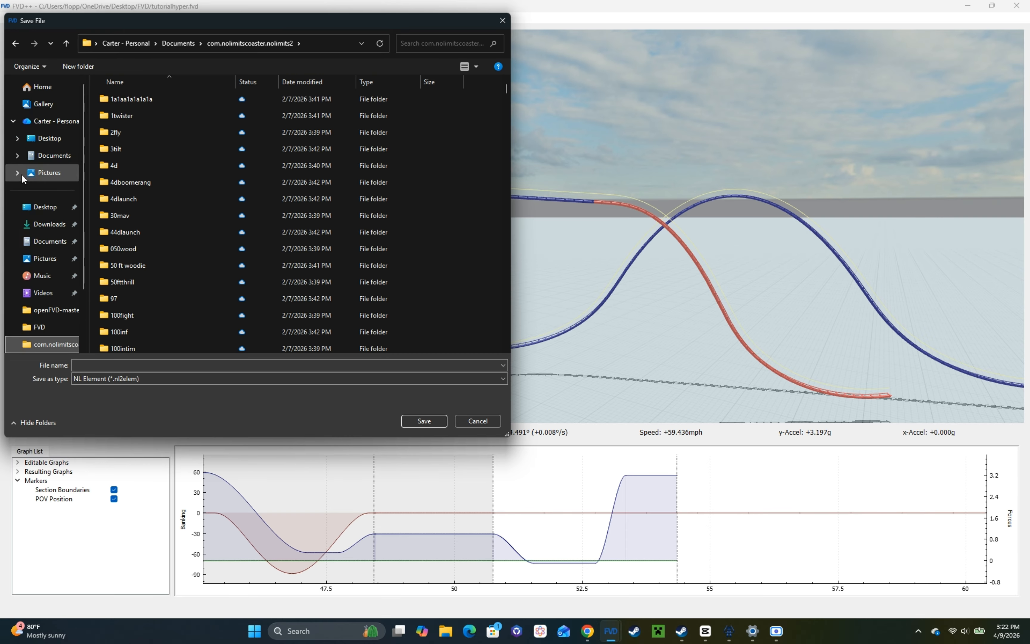
pyautogui.click(52, 122)
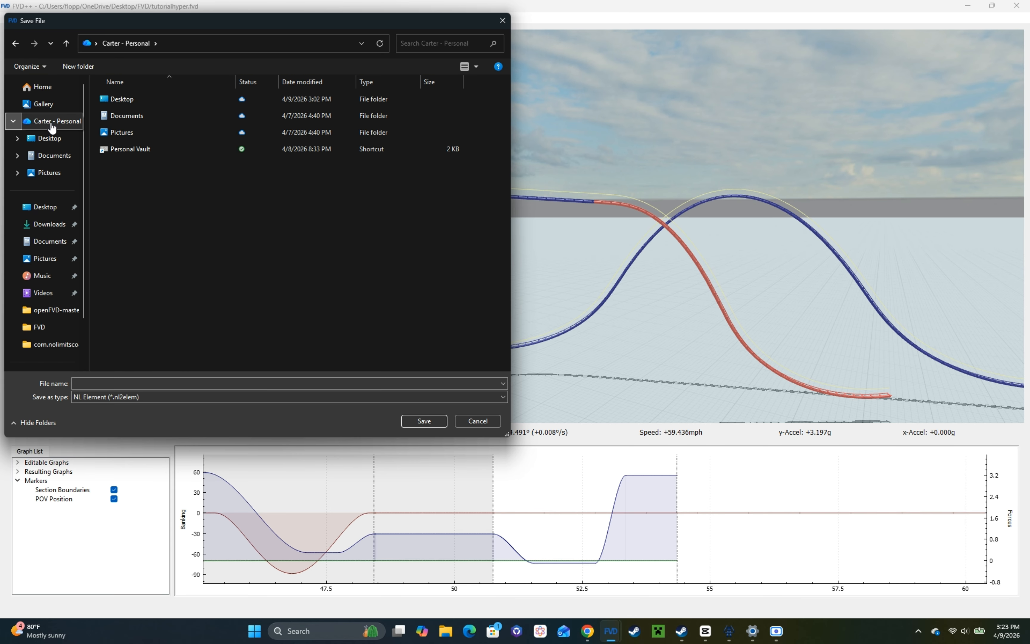
pyautogui.doubleClick(128, 118)
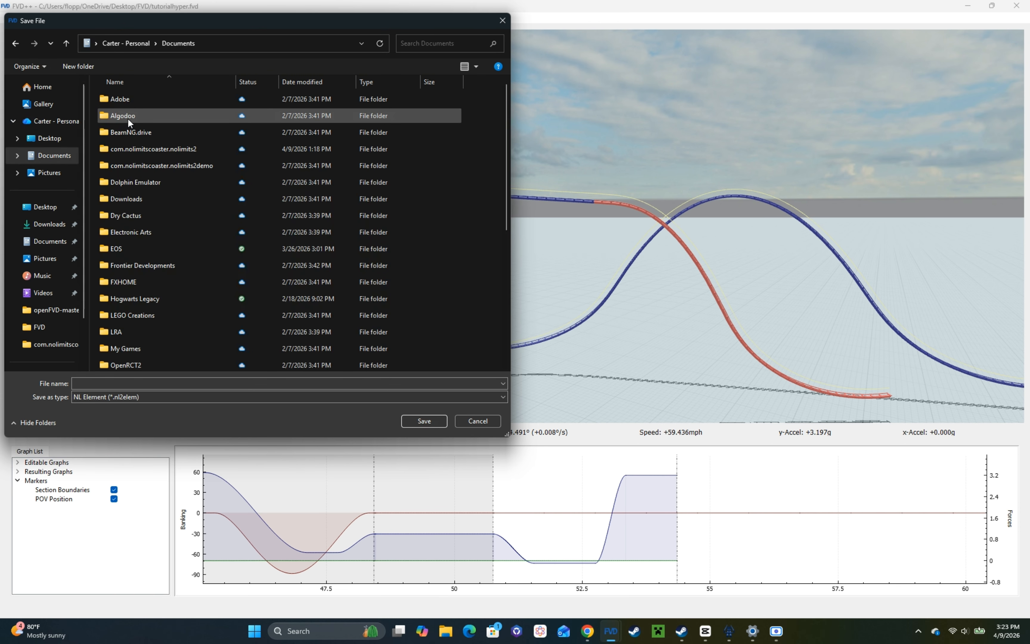
pyautogui.doubleClick(118, 153)
pyautogui.click(114, 384)
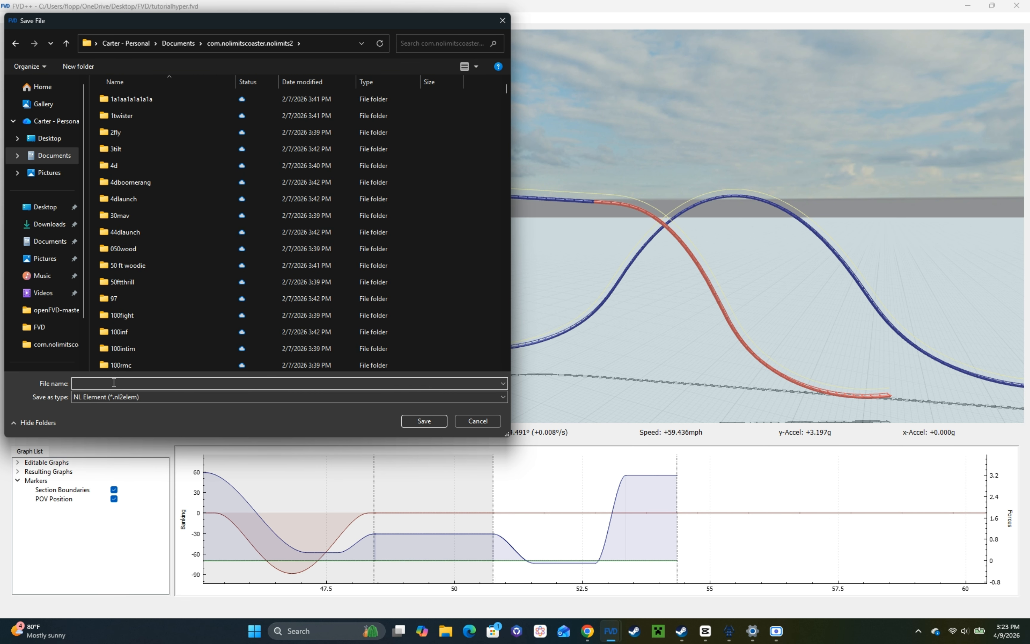
pyautogui.hotkey('ctrl', 'v')
pyautogui.click(415, 421)
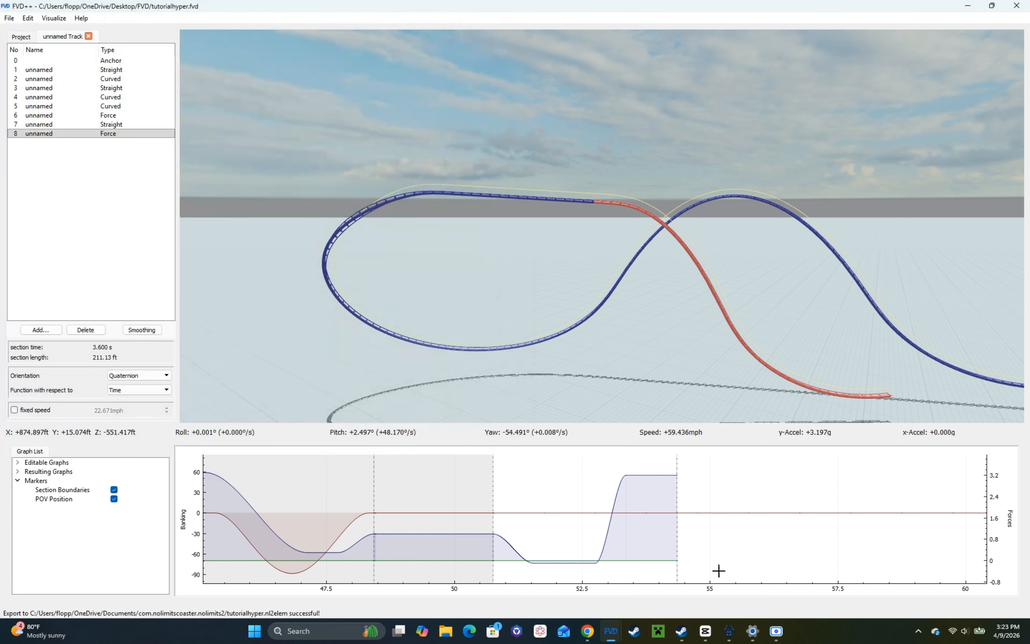
# Step: Switch to NoLimits 2 and open its editor
pyautogui.click(729, 631)
pyautogui.click(368, 527)
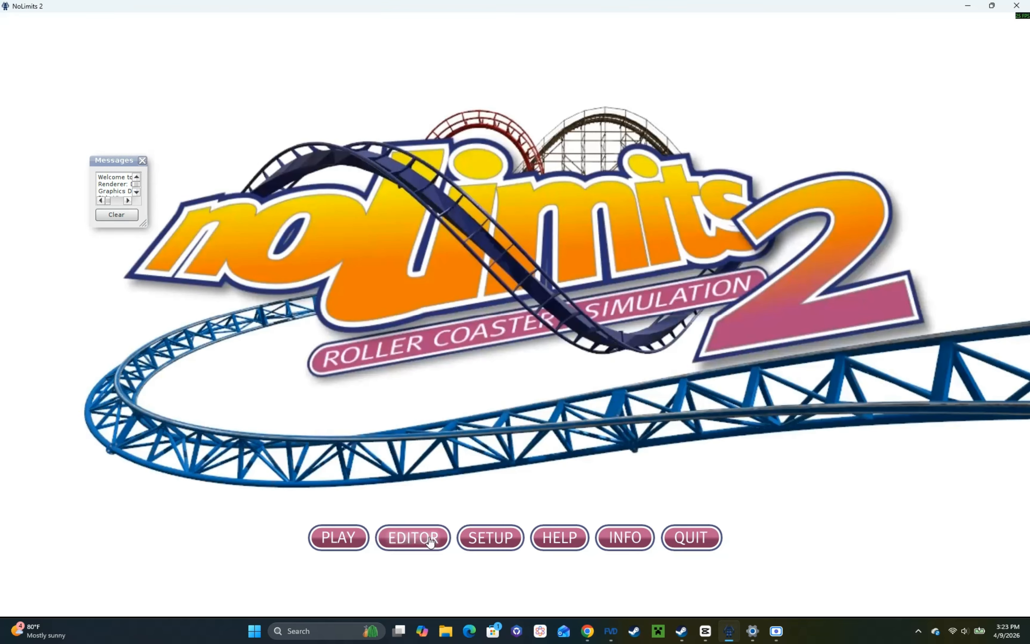
pyautogui.click(422, 537)
pyautogui.click(12, 20)
pyautogui.click(15, 40)
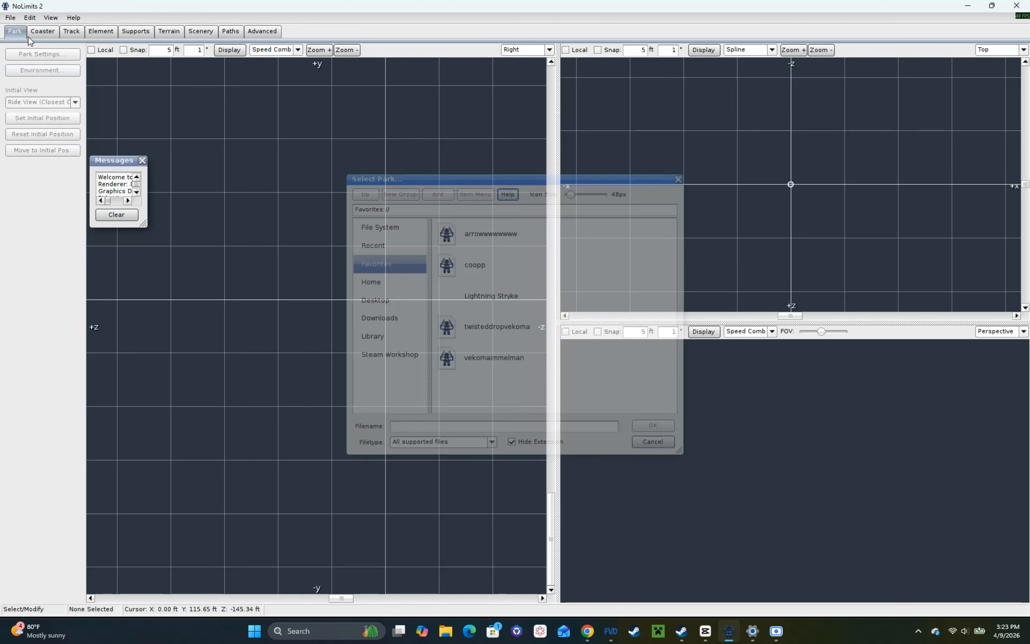
pyautogui.press('Escape')
# Step: Create a new park named tutorialhyper in its own folder
pyautogui.click(10, 17)
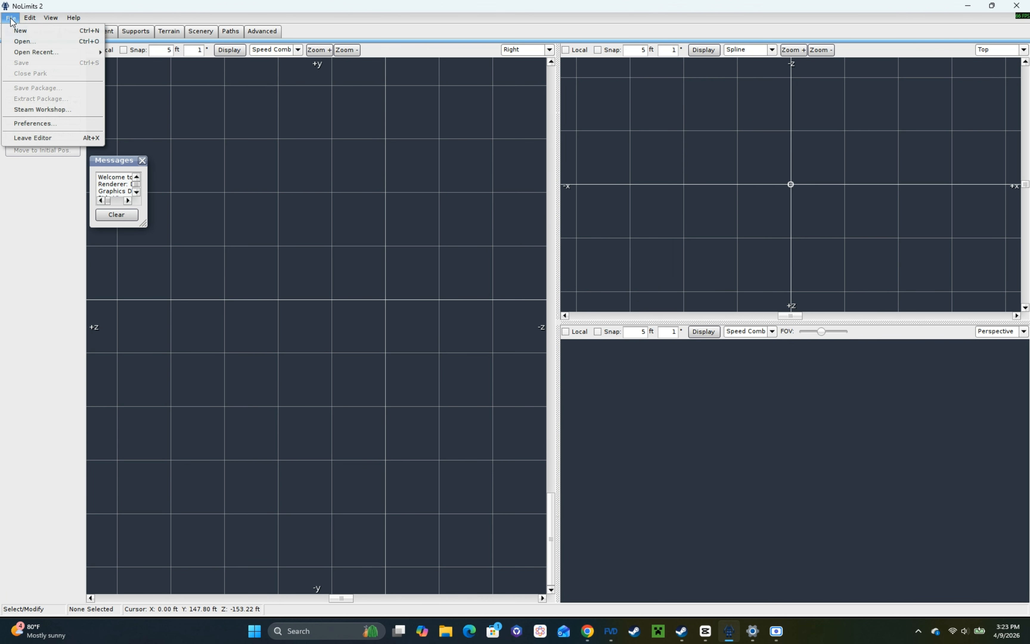
pyautogui.click(15, 28)
pyautogui.doubleClick(488, 297)
pyautogui.write('tutorialhyper')
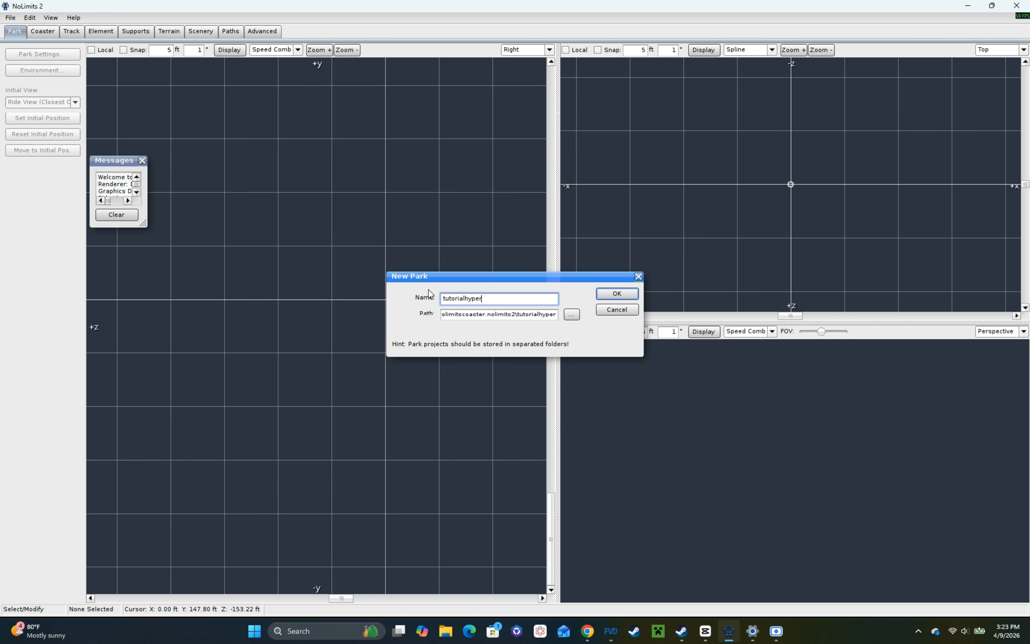
pyautogui.press('Return')
pyautogui.click(490, 329)
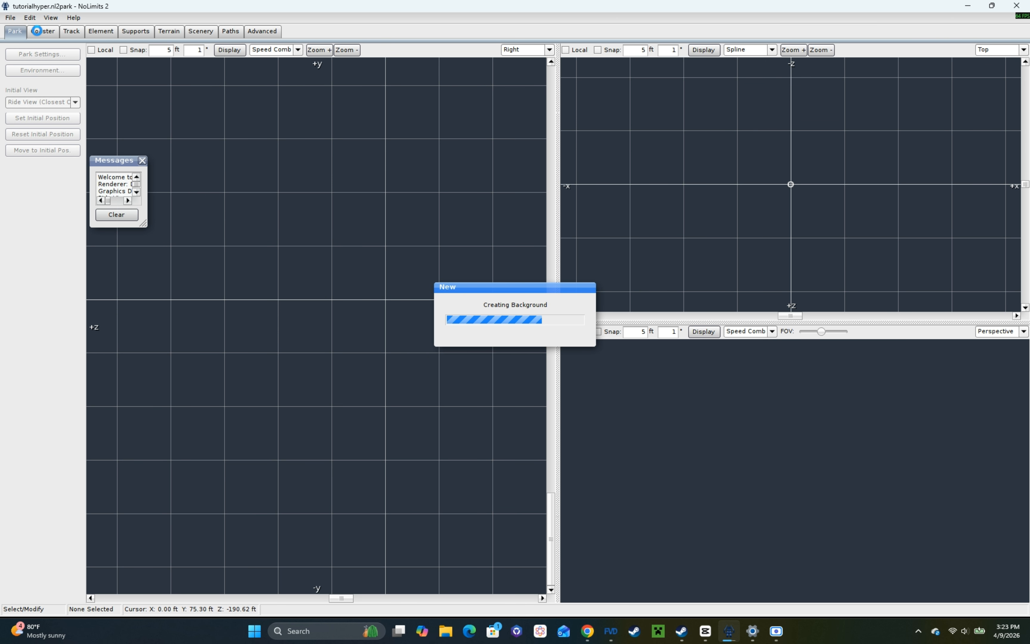
# Step: Add a new coaster named f to the park
pyautogui.click(36, 32)
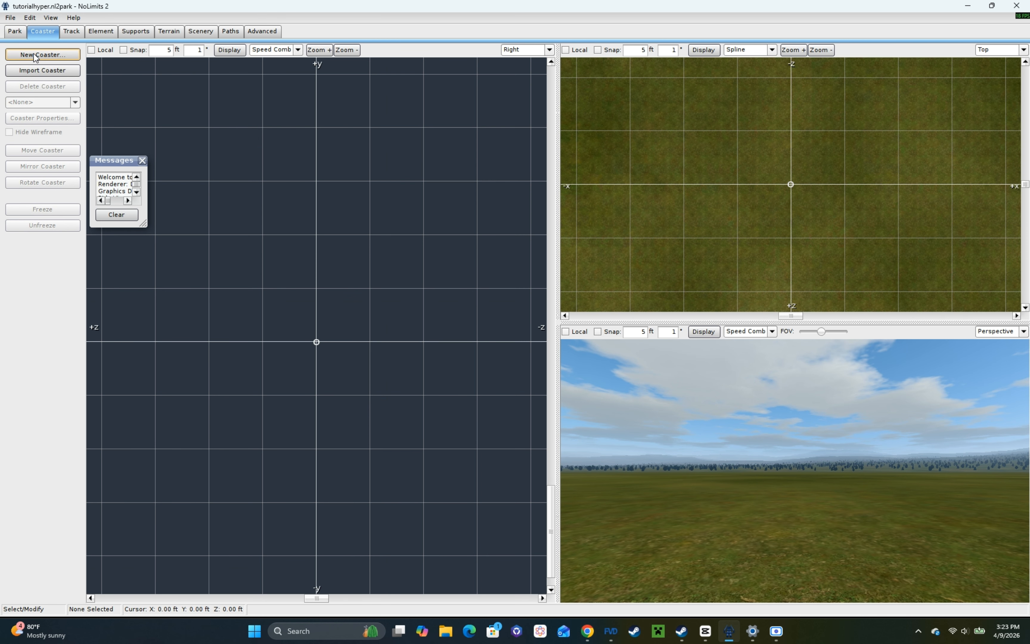
pyautogui.click(42, 54)
pyautogui.click(490, 332)
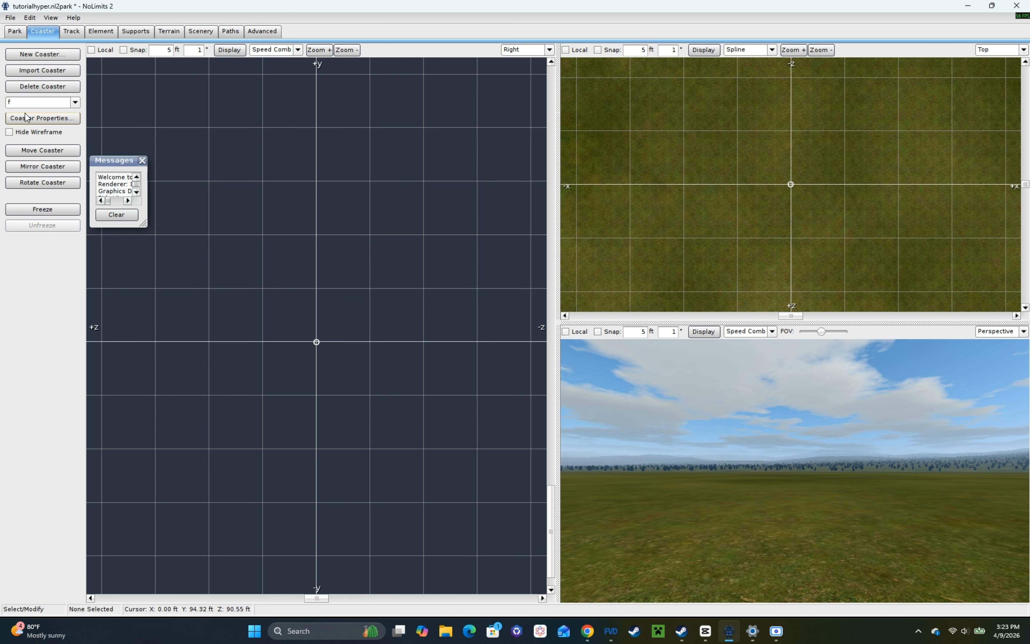
# Step: Choose Hyper Coaster as the coaster's style in its properties
pyautogui.click(43, 118)
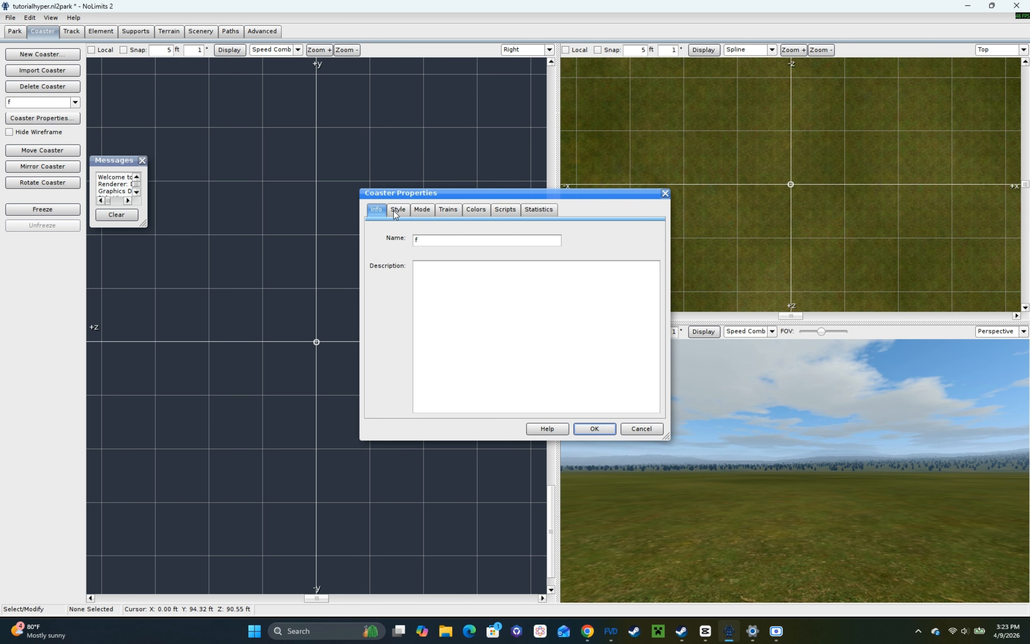
pyautogui.click(398, 209)
pyautogui.press('Down')
pyautogui.press('Down')
pyautogui.press('Down')
pyautogui.press('Down')
pyautogui.press('Down')
pyautogui.press('Down')
pyautogui.press('Down')
pyautogui.press('Down')
pyautogui.press('Down')
pyautogui.press('Down')
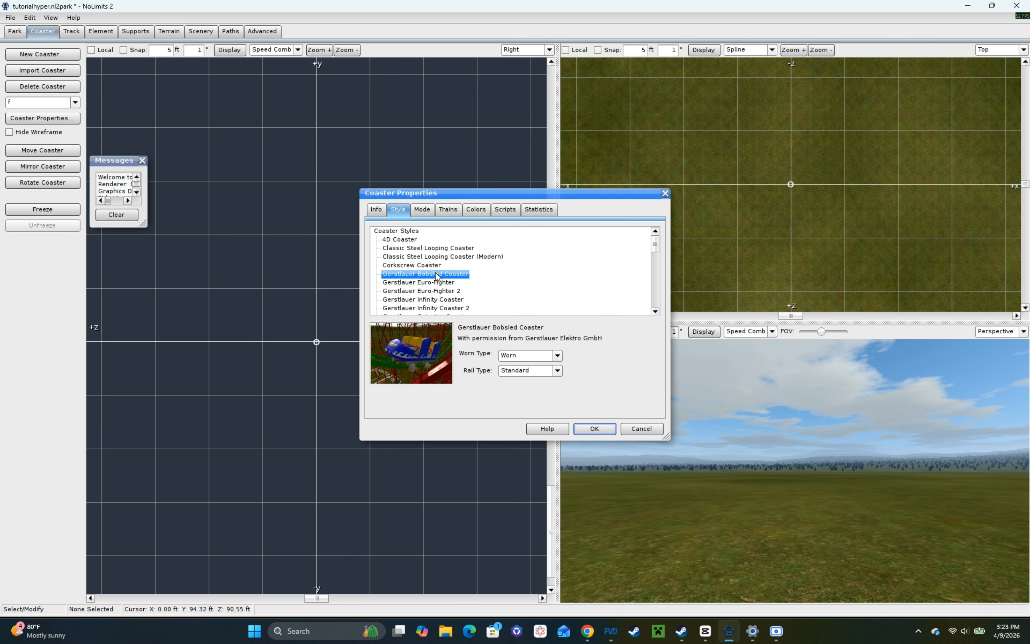
pyautogui.press('Down')
pyautogui.press('Down')
pyautogui.press('Down')
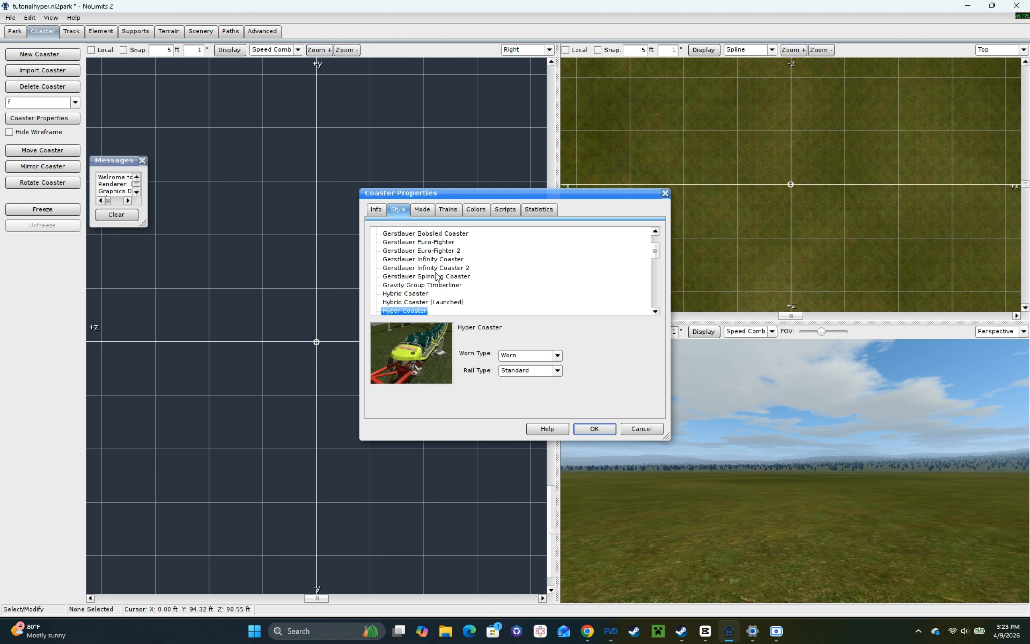
# Step: Set the spline position to Heartline of Current Coaster Style and use one train with 8 cars, then apply the properties
pyautogui.click(429, 211)
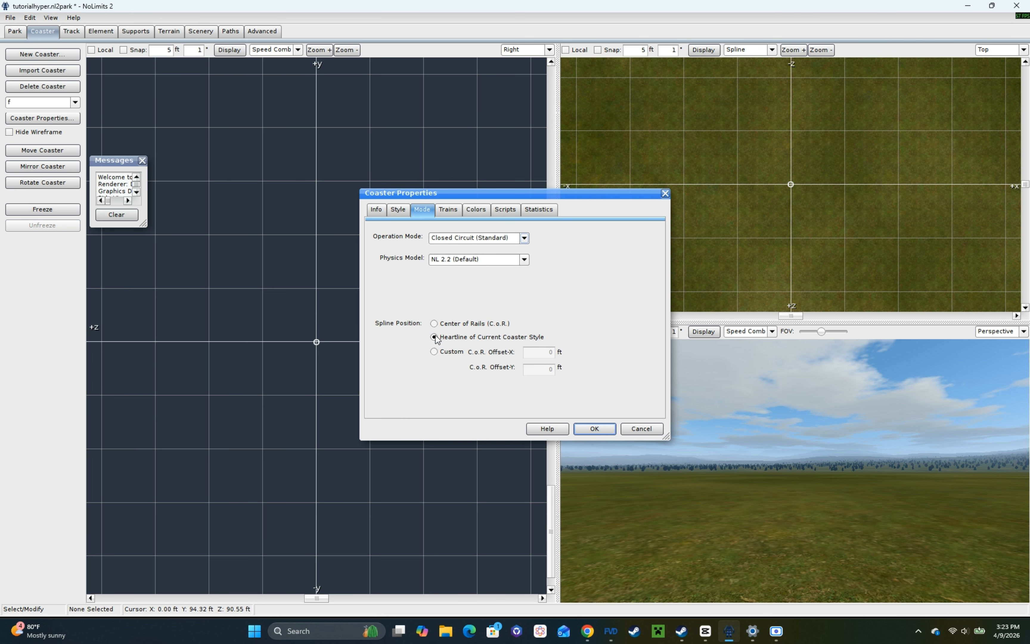
pyautogui.click(449, 211)
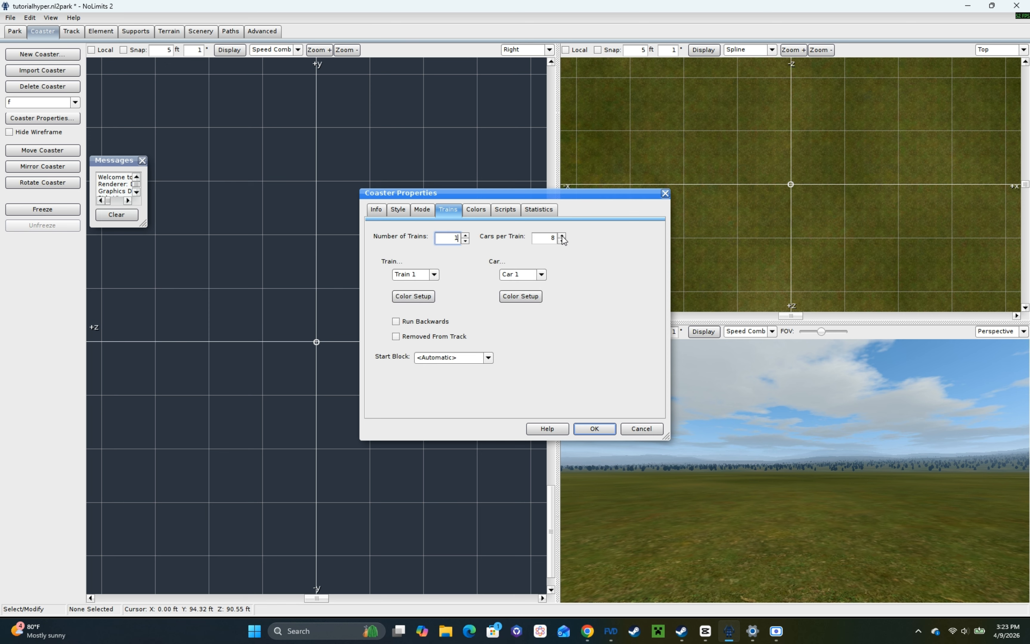
pyautogui.click(595, 428)
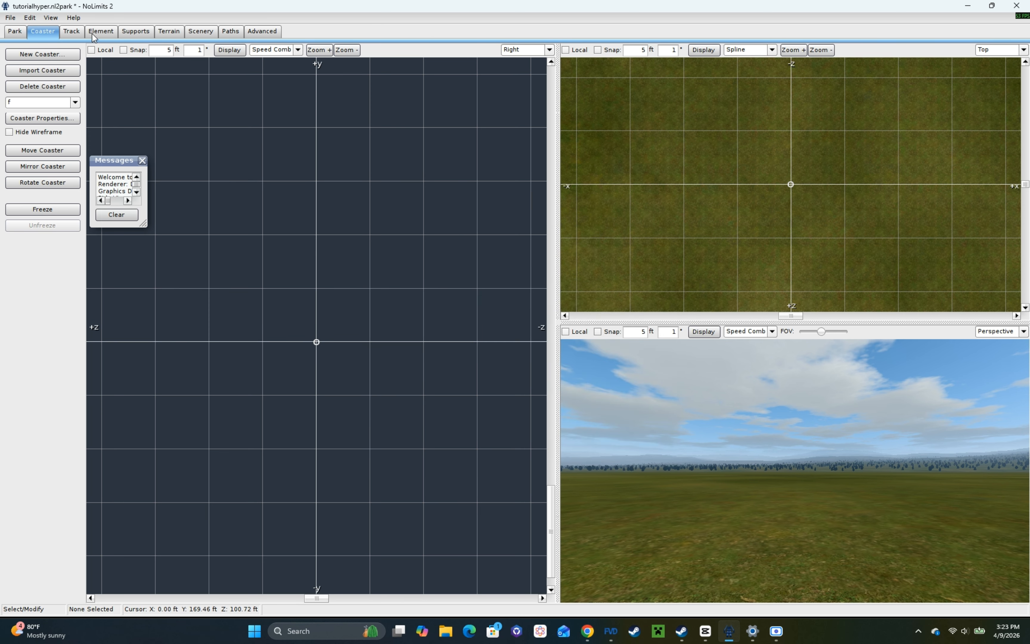
# Step: Add the tutorialhyper FVD++ export as a track element at 100% scale and raise the whole track slightly
pyautogui.click(92, 36)
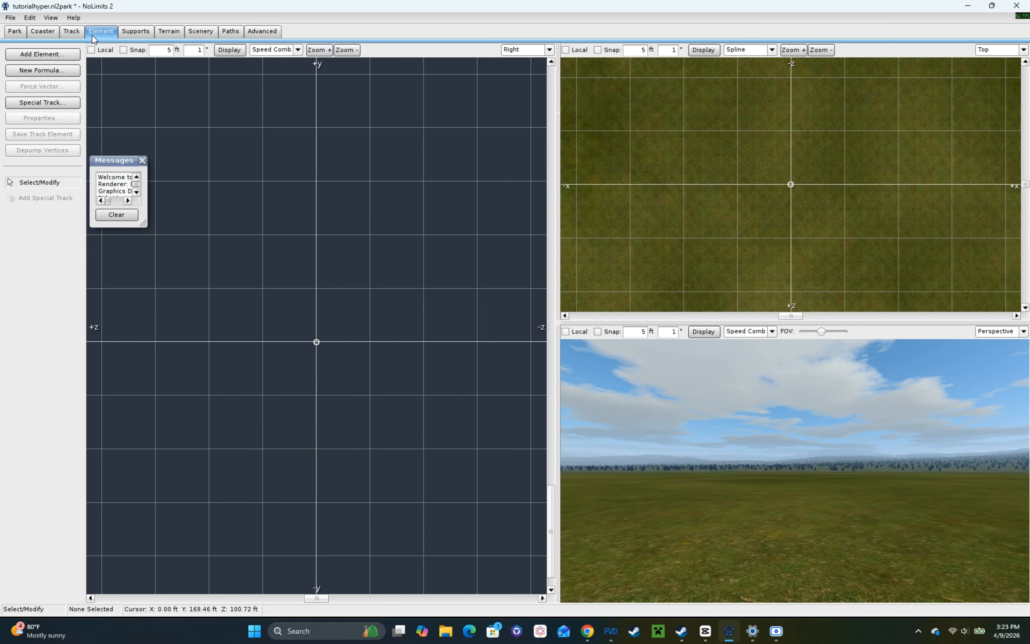
pyautogui.click(68, 56)
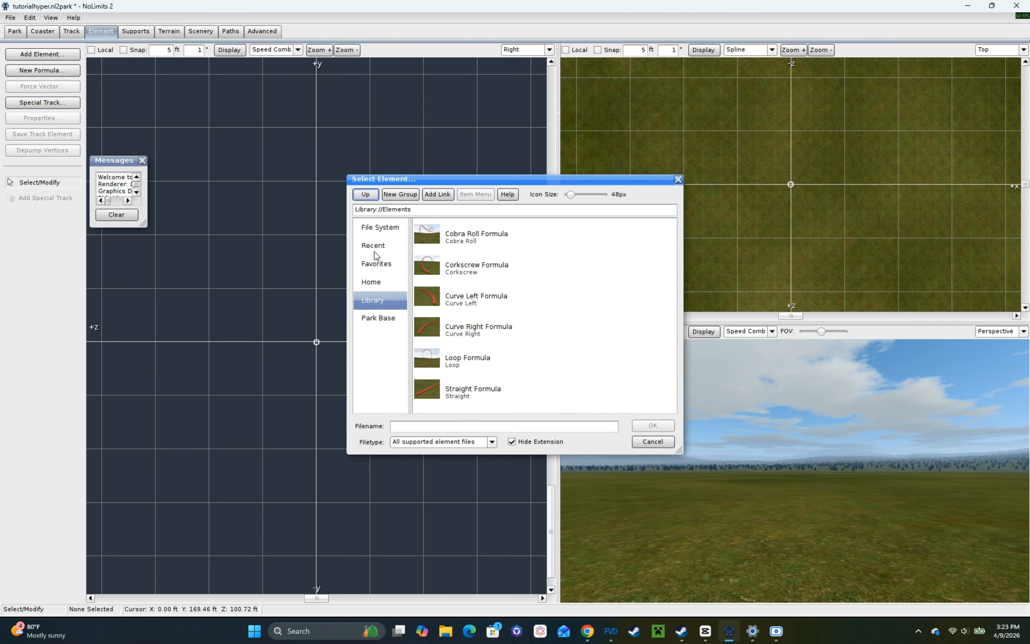
pyautogui.click(373, 283)
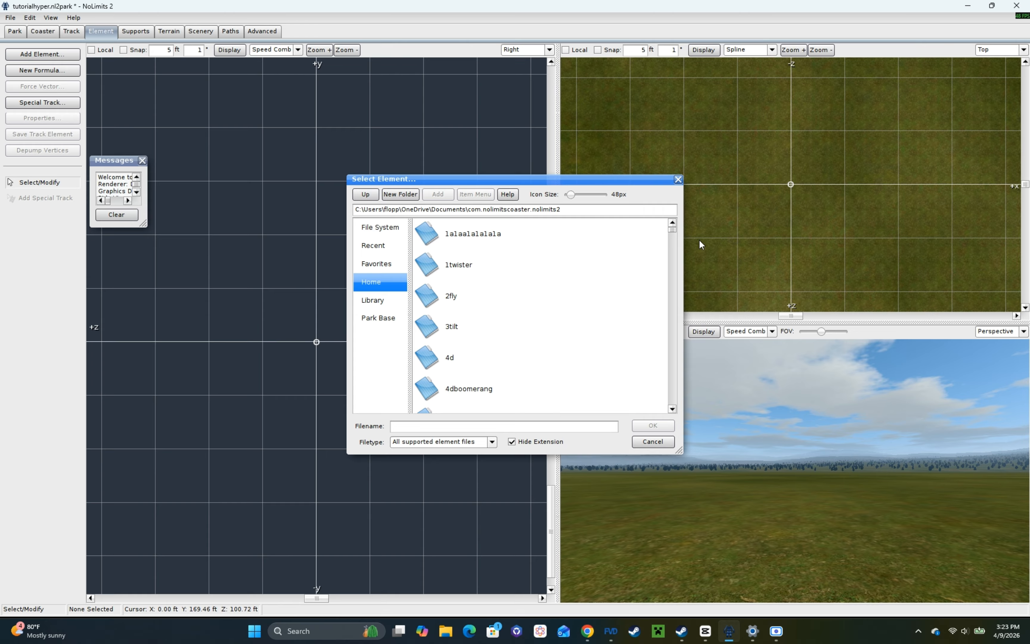
pyautogui.moveTo(673, 232); pyautogui.dragTo(680, 391)
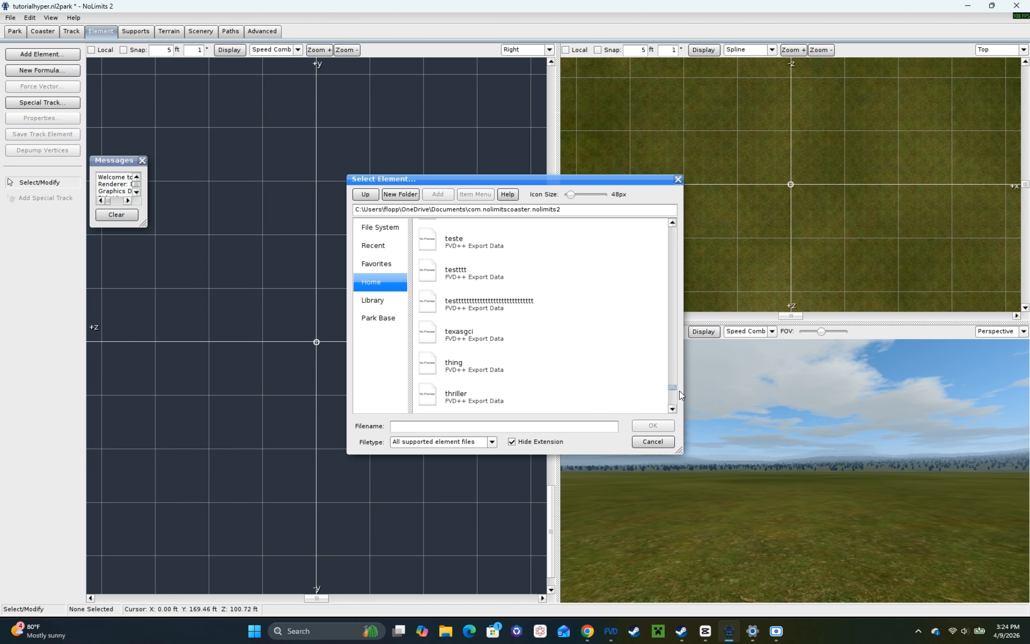
pyautogui.scroll(-1, 479, 320)
pyautogui.scroll(-8, 515, 298)
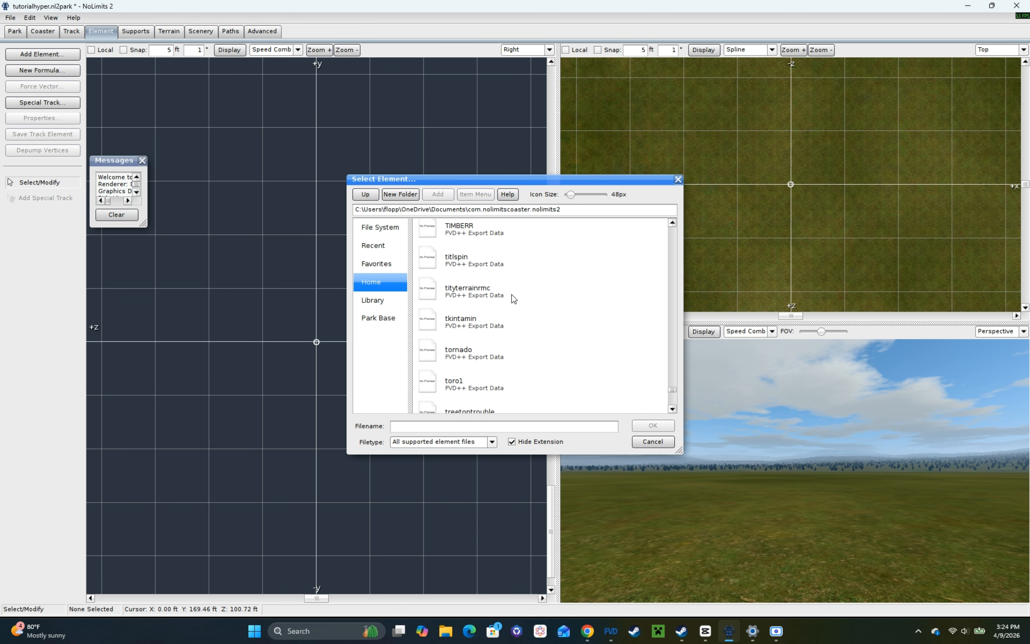
pyautogui.scroll(-5, 513, 299)
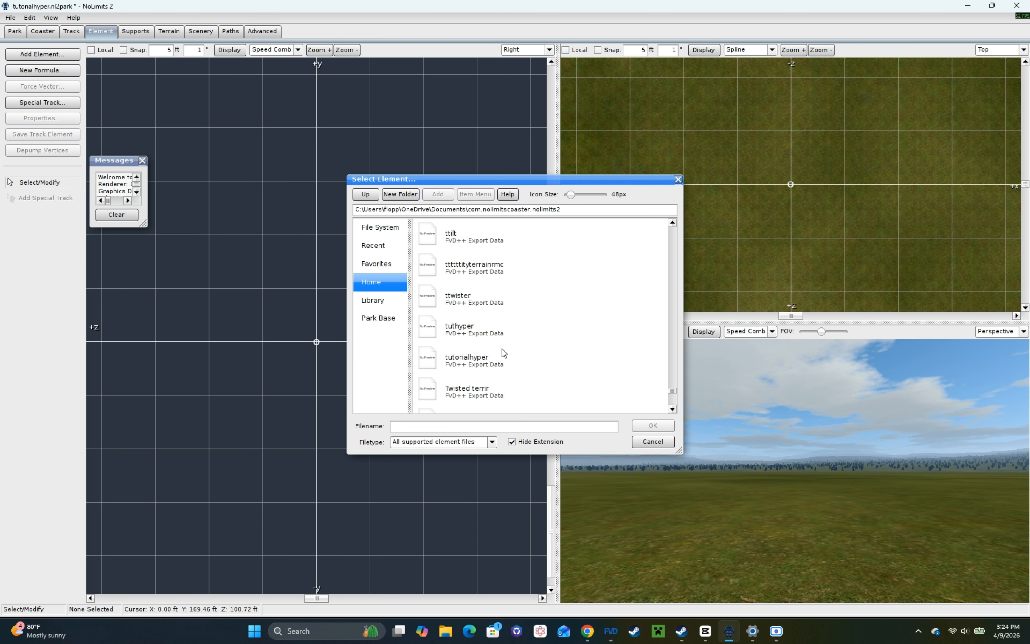
pyautogui.doubleClick(498, 363)
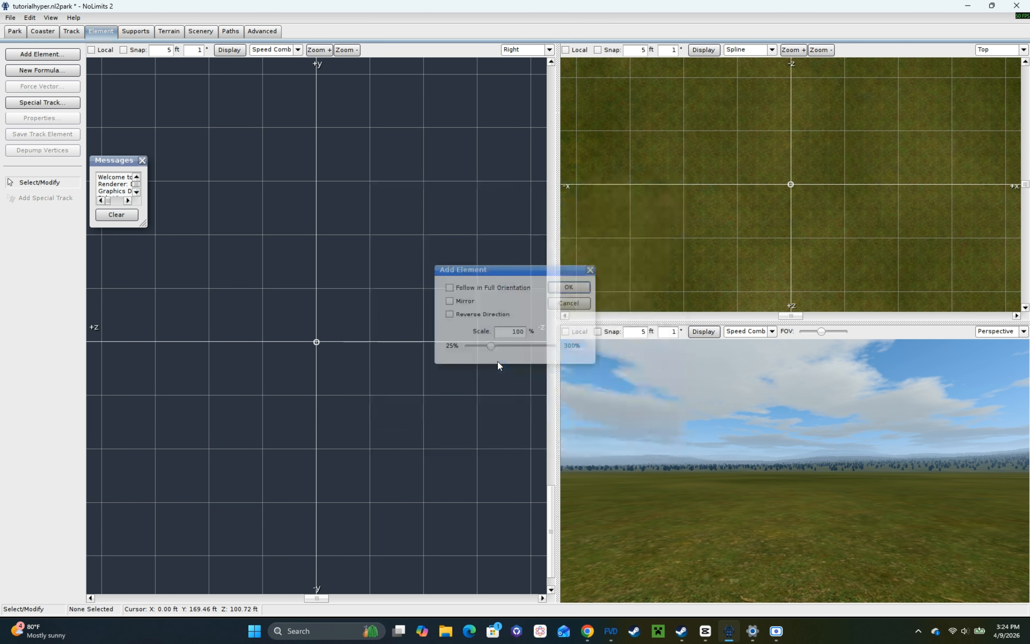
pyautogui.click(560, 288)
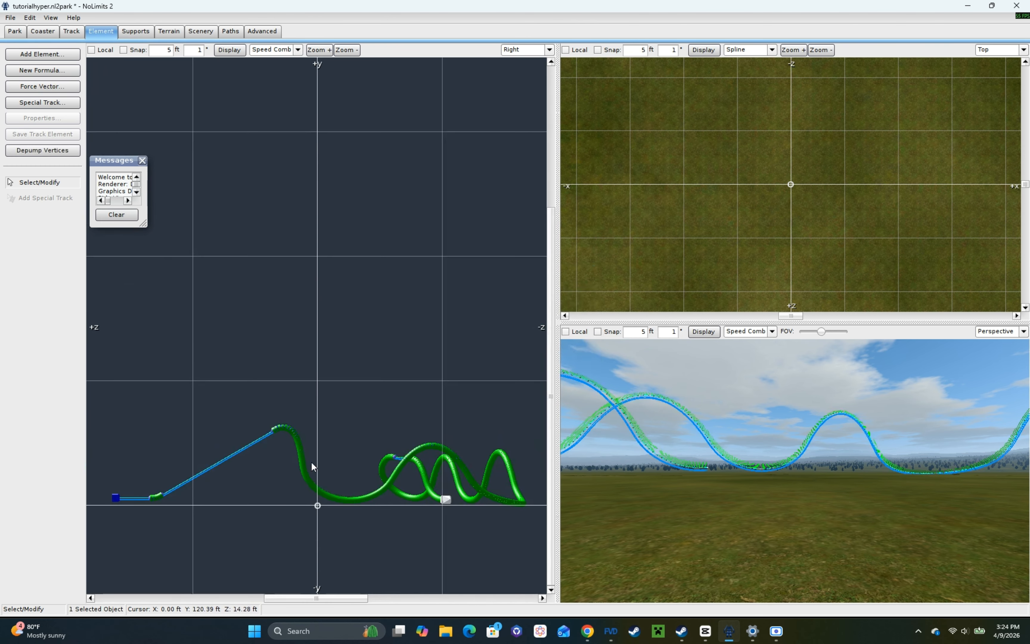
pyautogui.moveTo(124, 548); pyautogui.dragTo(517, 326)
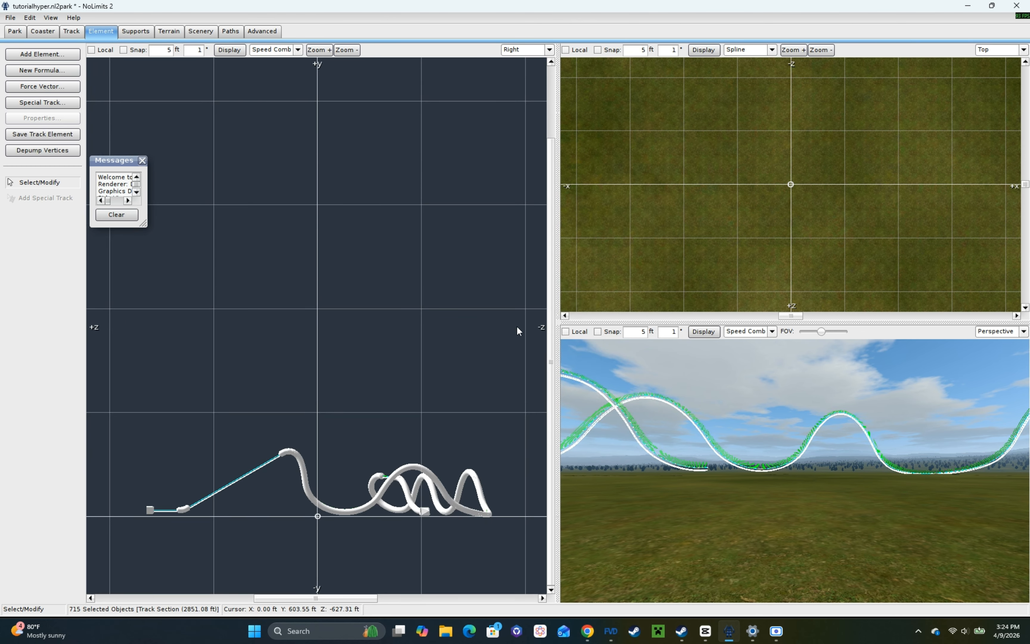
pyautogui.click(381, 365)
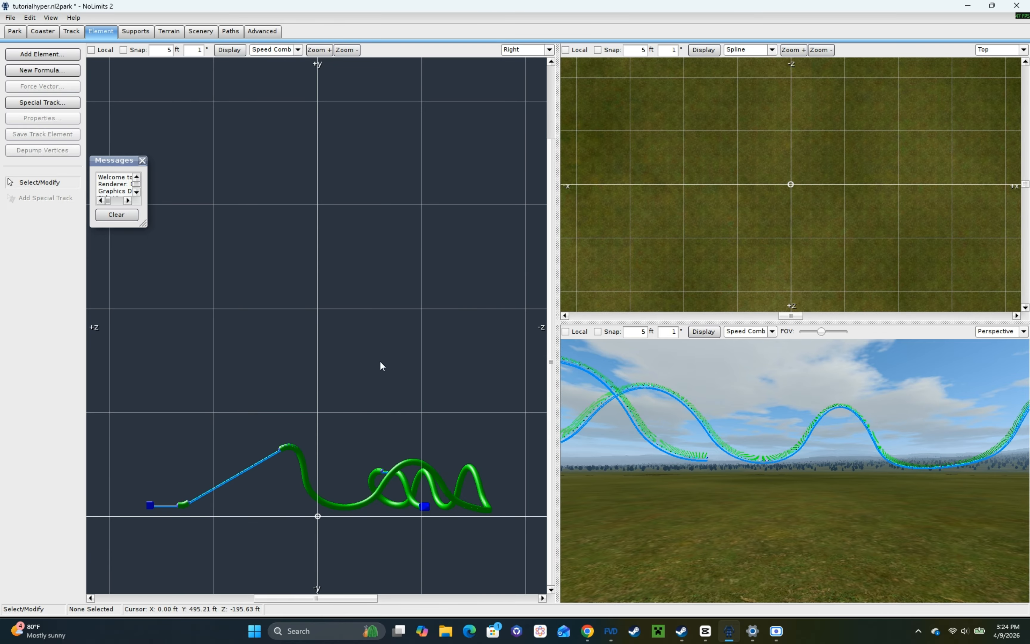
# Step: Place type separators just before and after the lift hill's crest and one near the track's end
pyautogui.click(72, 31)
pyautogui.click(49, 279)
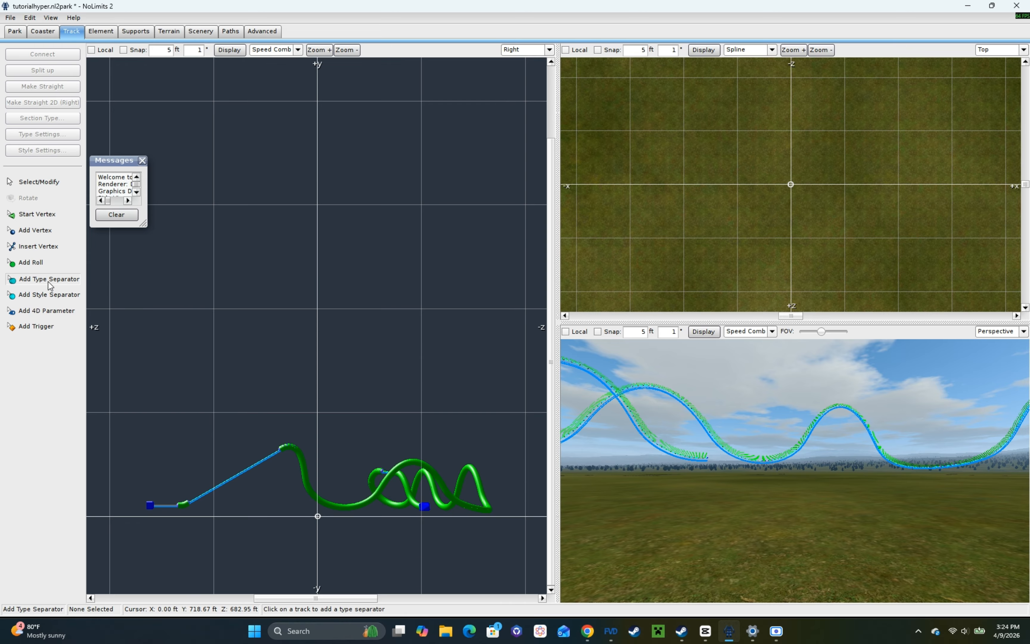
pyautogui.scroll(5, 368, 341)
pyautogui.scroll(5, 321, 473)
pyautogui.moveTo(321, 494); pyautogui.dragTo(324, 426, button='right')
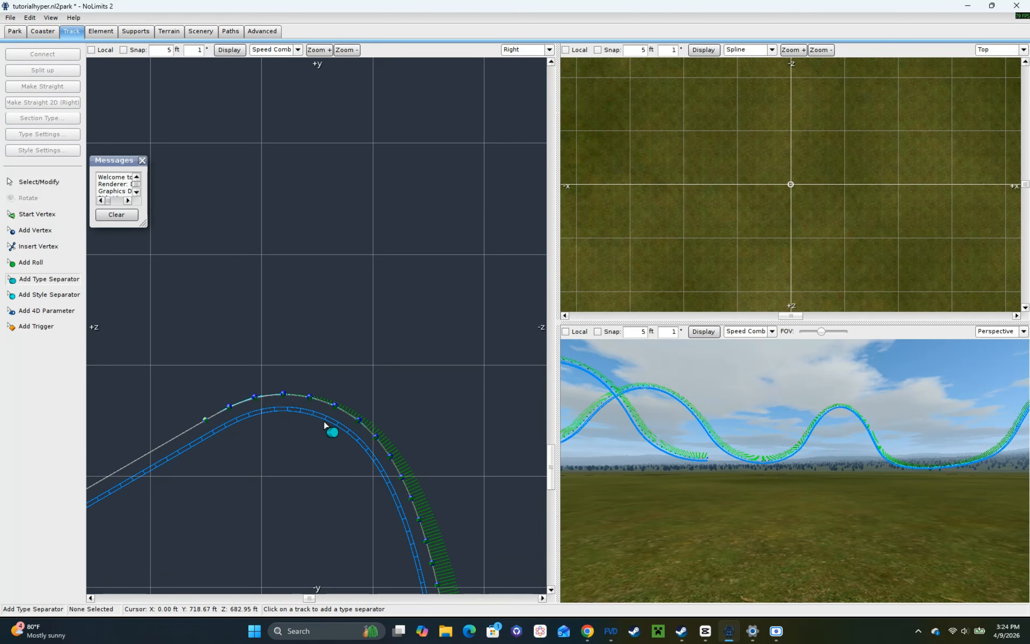
pyautogui.click(119, 487)
pyautogui.moveTo(749, 481); pyautogui.dragTo(757, 482, button='right')
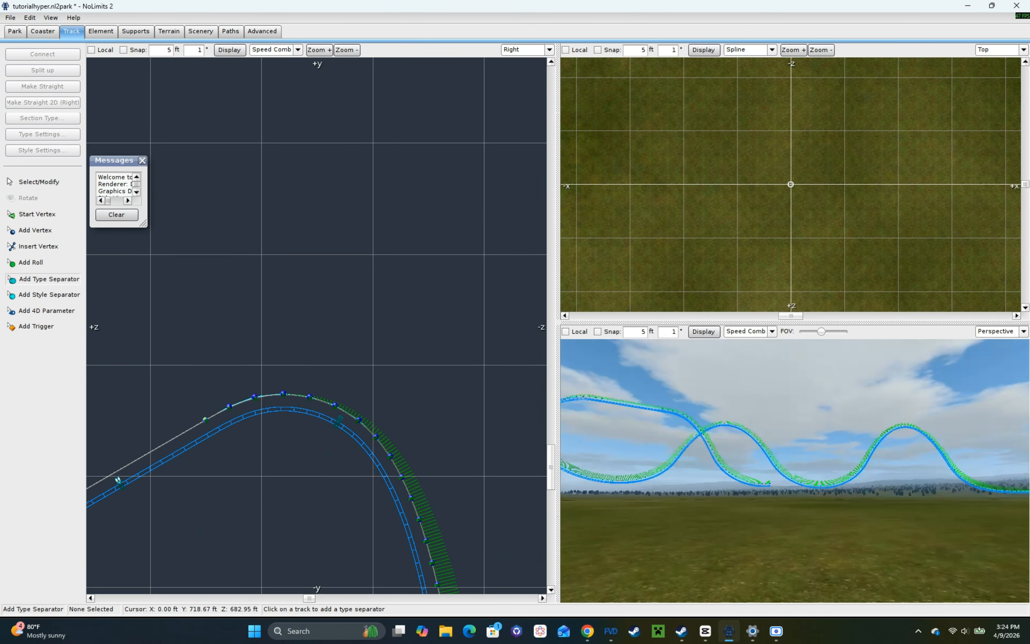
pyautogui.scroll(5, 757, 481)
pyautogui.click(797, 490)
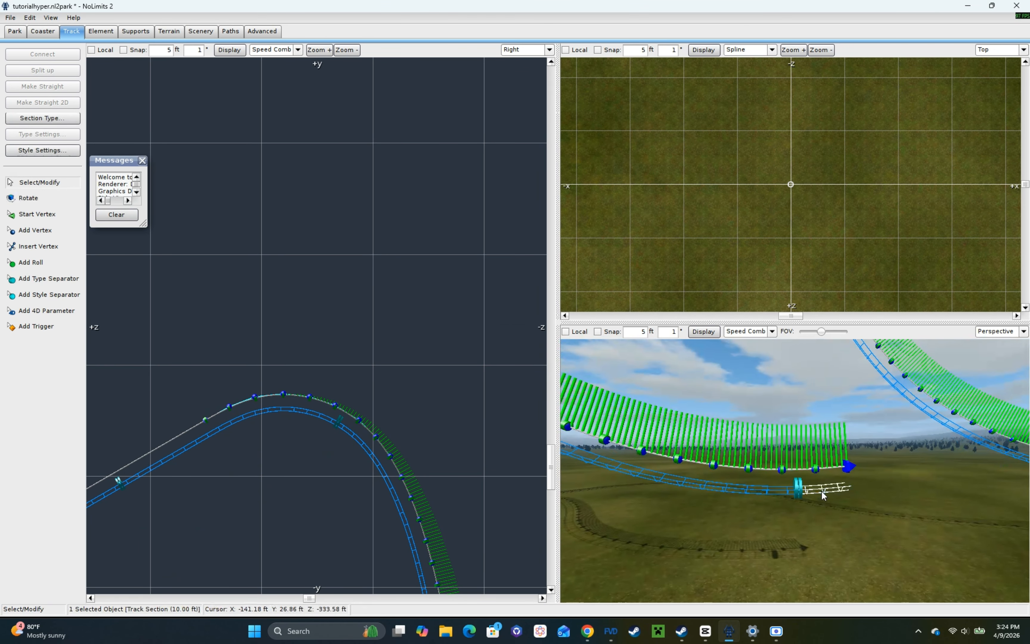
# Step: Change the short section at the track's end and the section over the hill's crest to Lift type
pyautogui.click(93, 156)
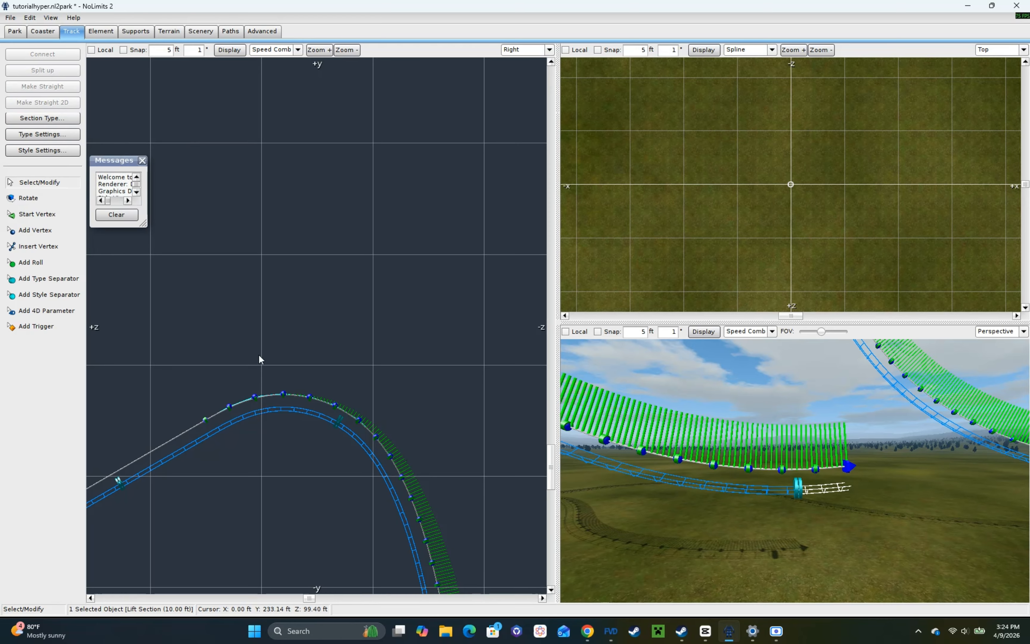
pyautogui.click(207, 435)
pyautogui.click(45, 118)
pyautogui.click(93, 156)
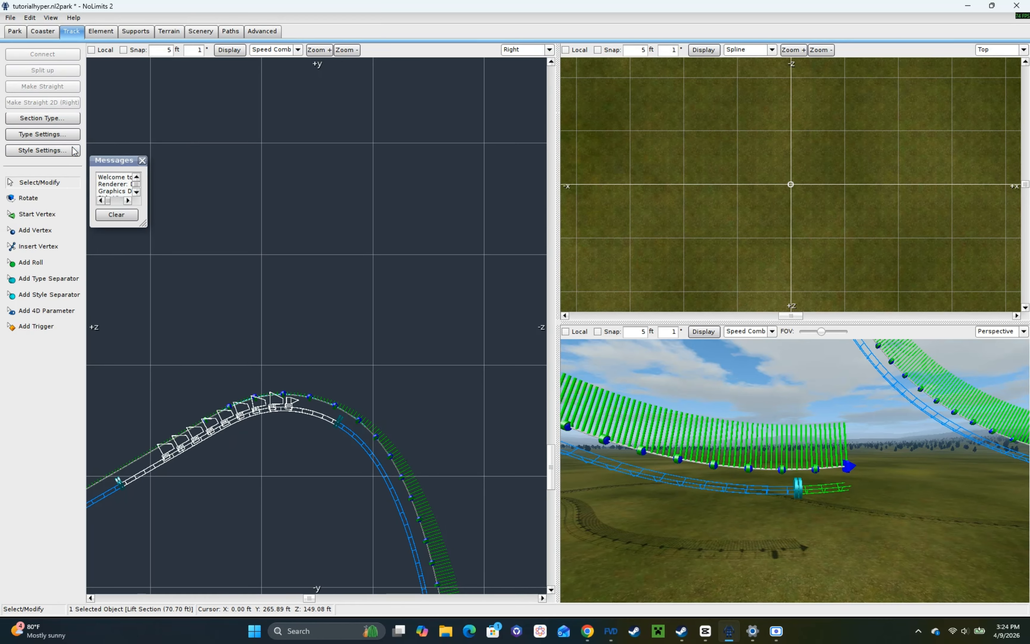
# Step: Set the short end section's type to Track
pyautogui.click(809, 494)
pyautogui.click(46, 118)
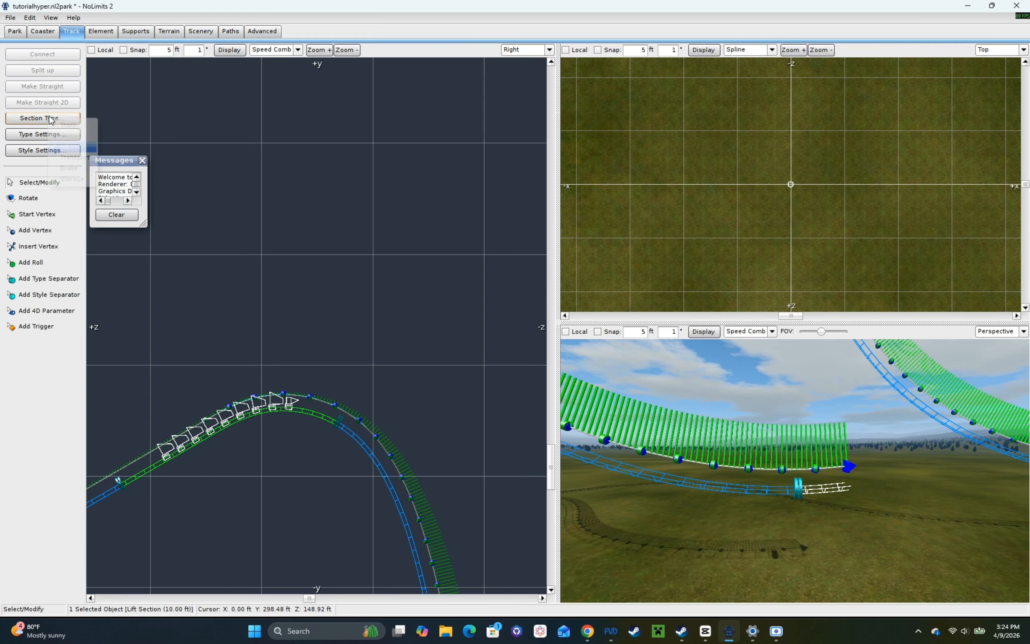
pyautogui.click(58, 124)
# Step: Save the project and play the park to check the train on the lift hill
pyautogui.hotkey('ctrl', 'p')
pyautogui.click(473, 331)
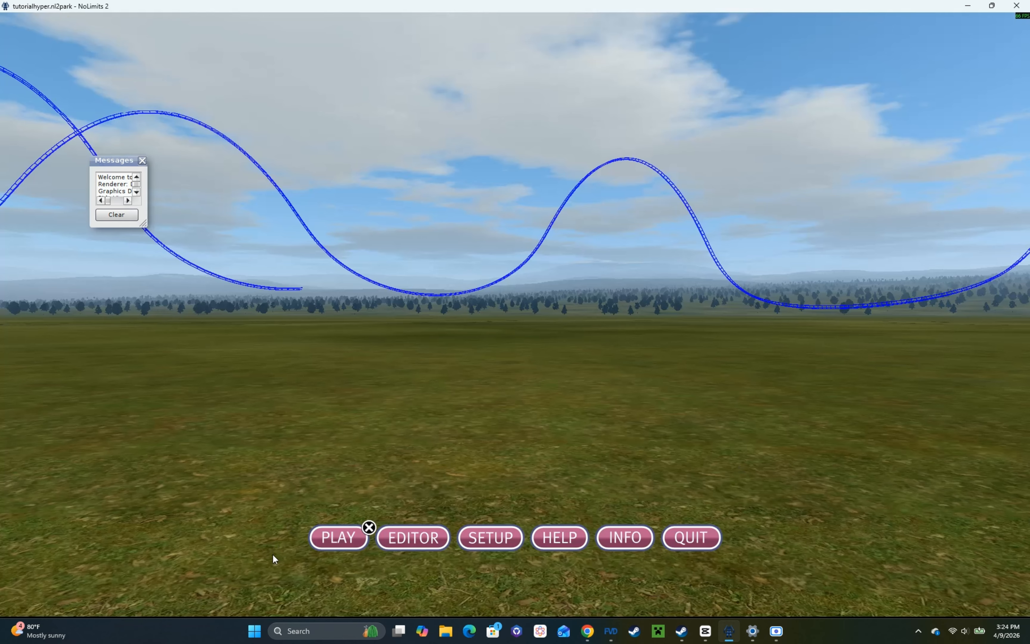
pyautogui.click(362, 533)
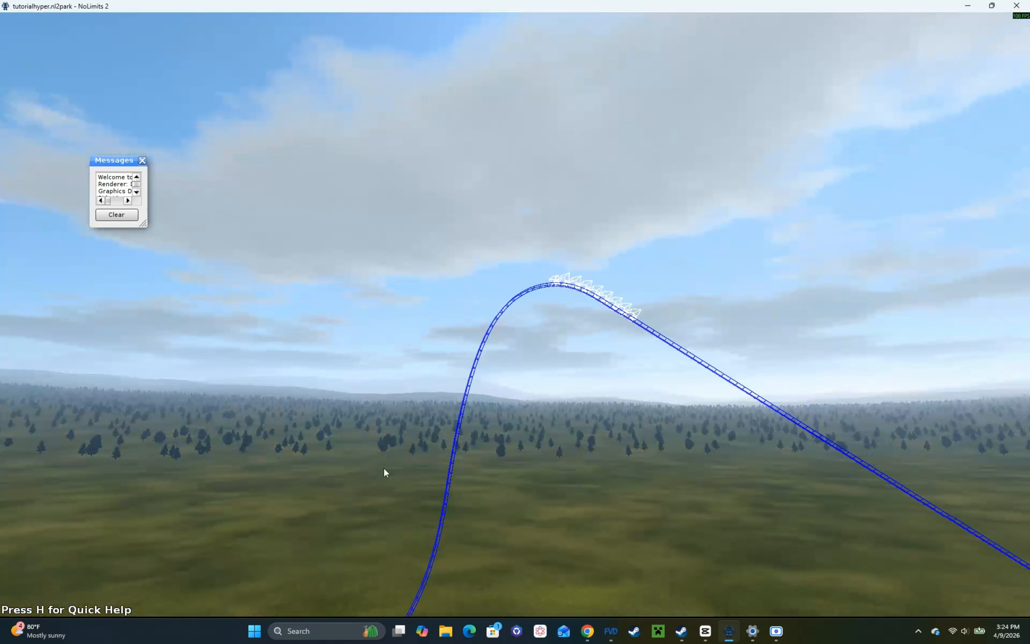
pyautogui.press('Escape')
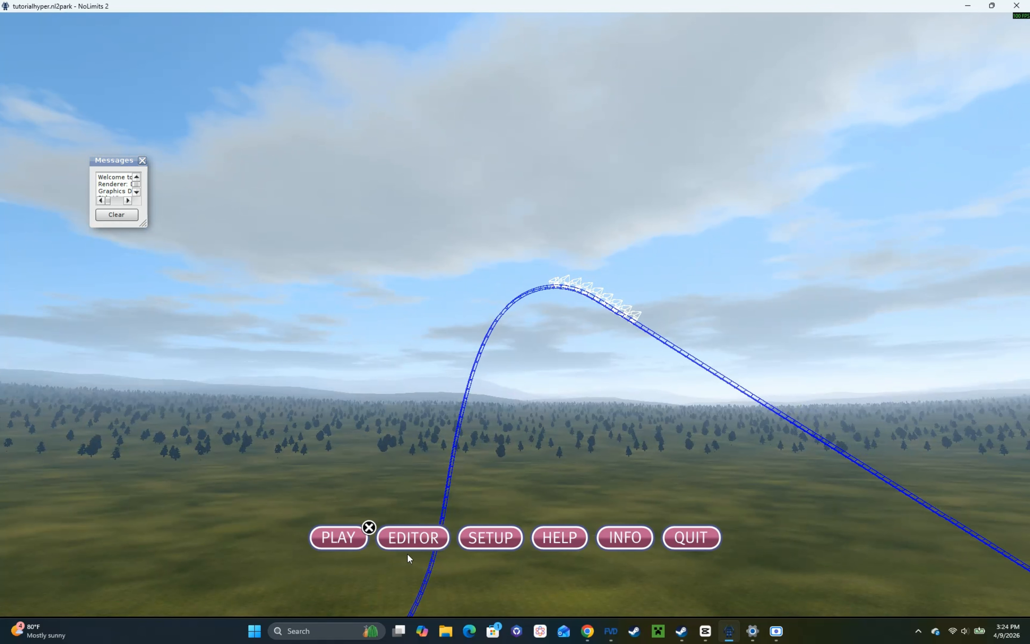
# Step: Return to the editor and set the short section at the track's end to Lift
pyautogui.click(411, 537)
pyautogui.press('w')
pyautogui.moveTo(739, 481); pyautogui.dragTo(739, 566, button='right')
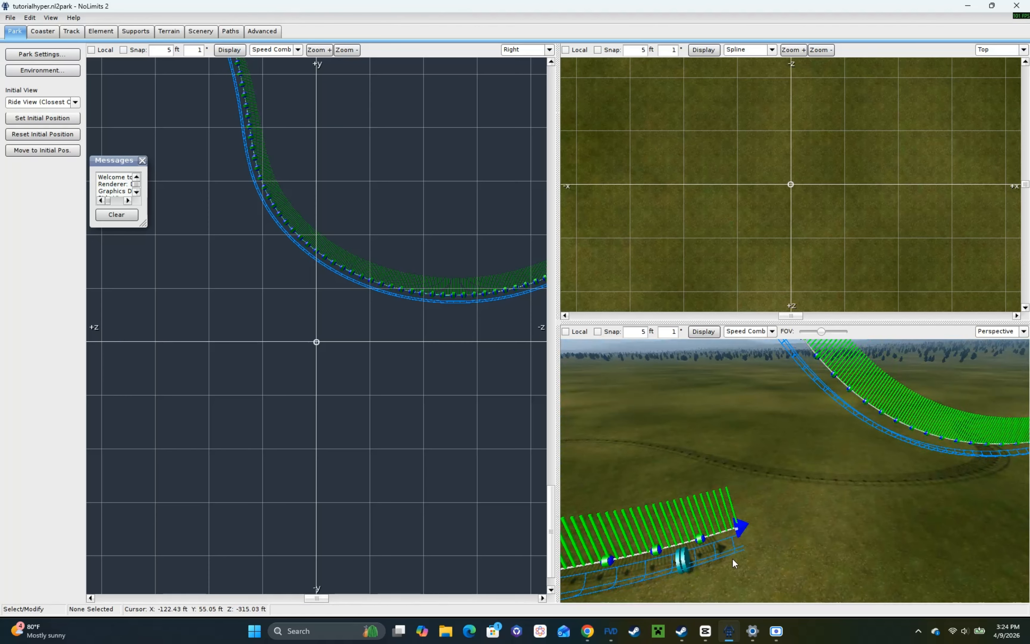
pyautogui.click(69, 35)
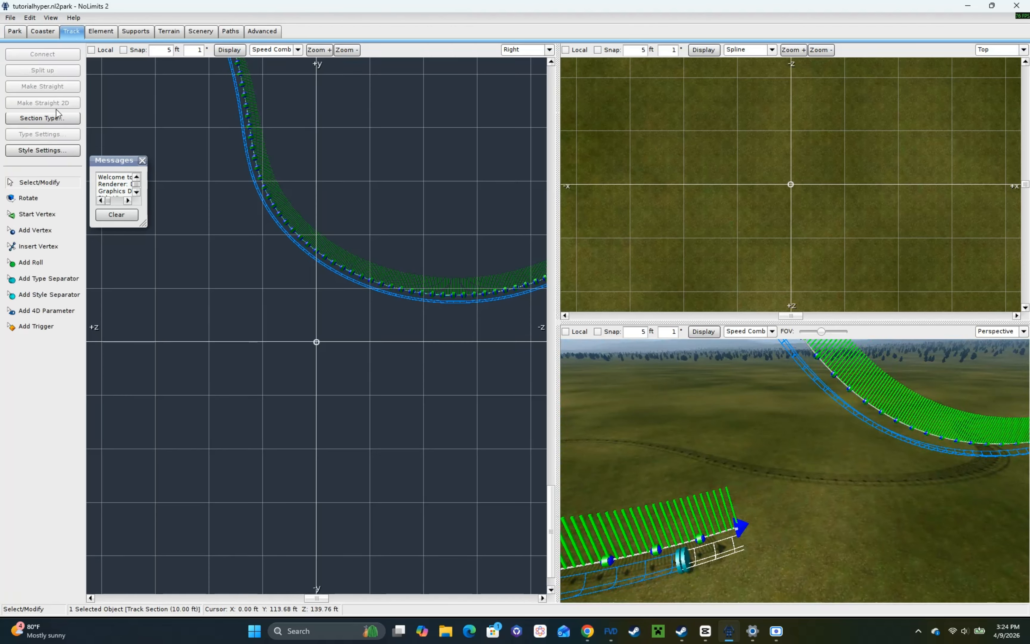
pyautogui.click(55, 107)
pyautogui.press('Return')
pyautogui.click(55, 122)
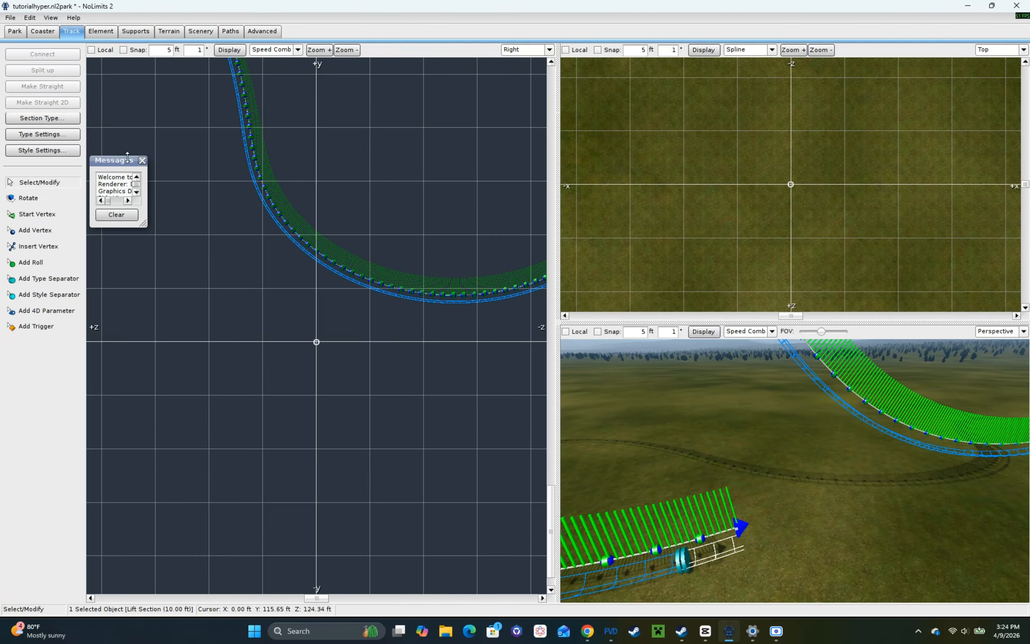
# Step: Save the changes and play the park to look for the train around the first drop
pyautogui.press('Escape')
pyautogui.click(472, 332)
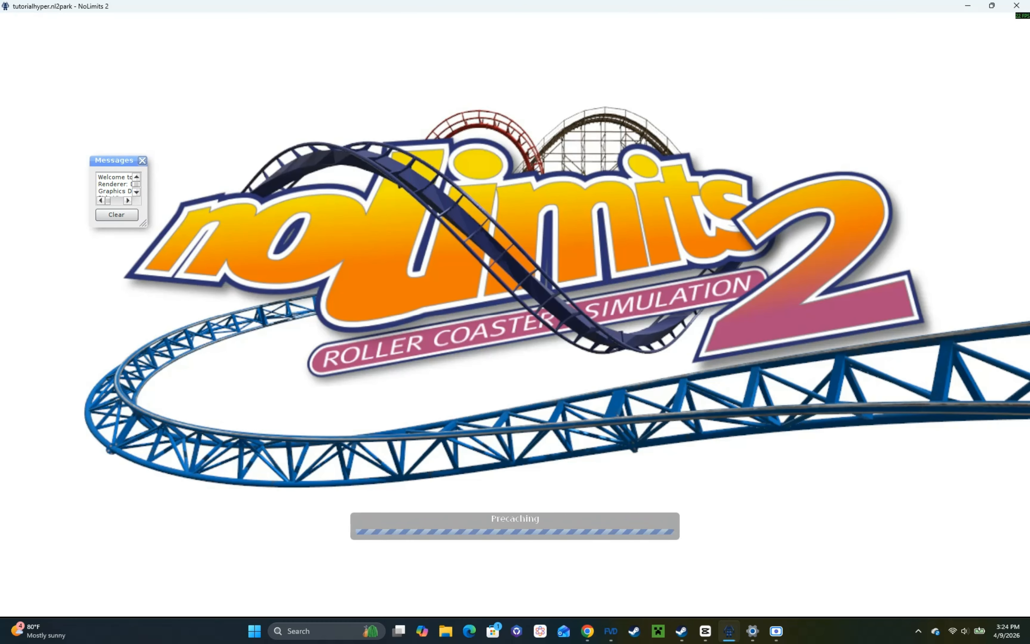
pyautogui.moveTo(515, 315); pyautogui.dragTo(698, 305, button='right')
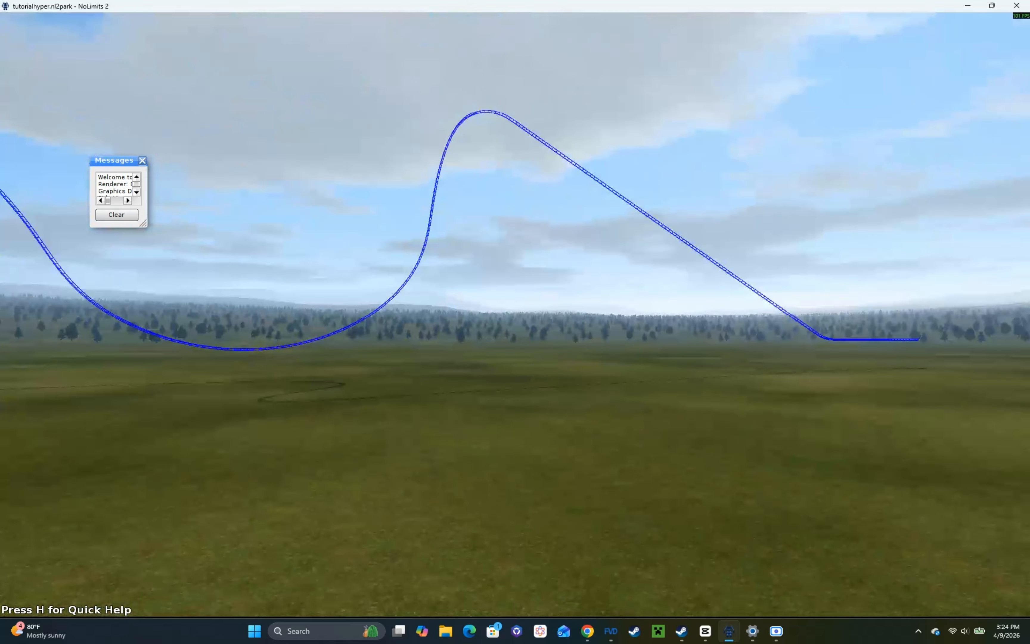
pyautogui.moveTo(311, 536)
pyautogui.mouseDown(button='right')
pyautogui.moveTo(145, 530)
pyautogui.moveTo(301, 522)
pyautogui.mouseUp(button='right')
pyautogui.press('Escape')
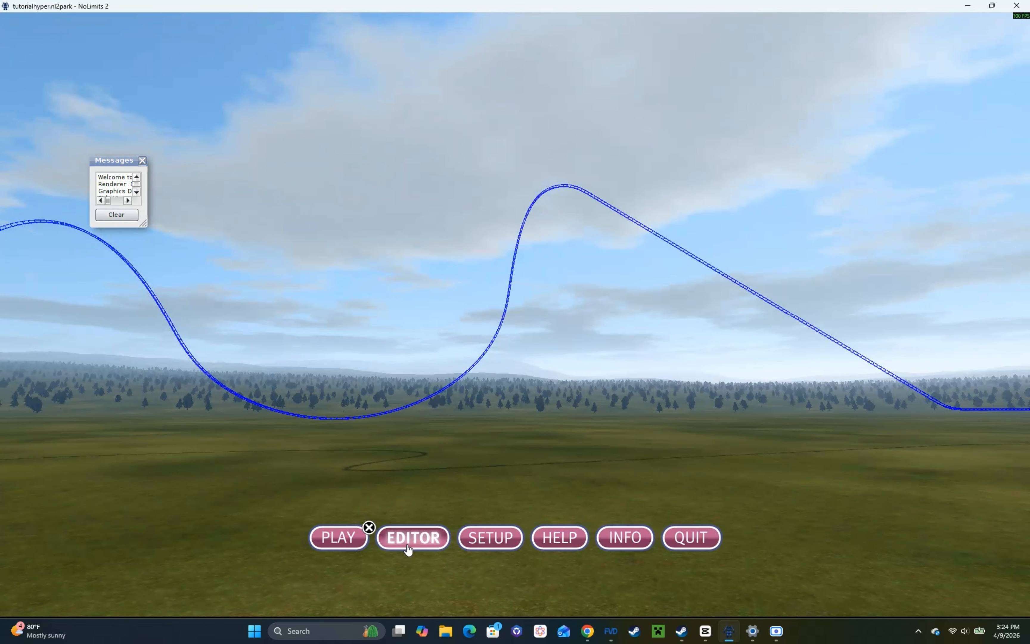
# Step: Back in the editor, reset the crest section by switching it to Track and back to Lift
pyautogui.click(408, 547)
pyautogui.moveTo(698, 469); pyautogui.dragTo(885, 357, button='right')
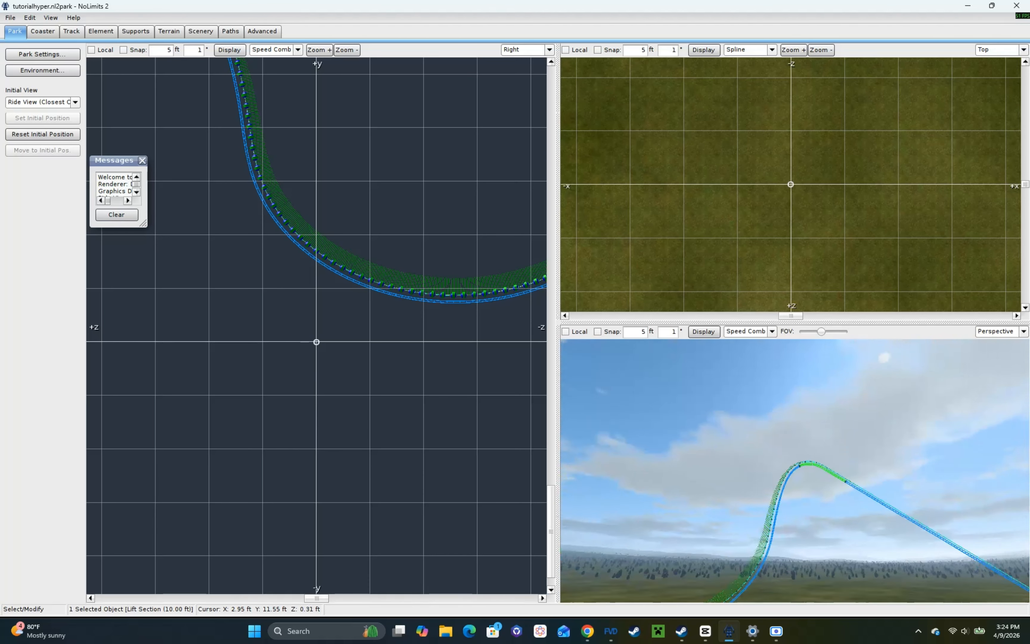
pyautogui.moveTo(909, 413); pyautogui.dragTo(926, 400, button='right')
pyautogui.scroll(5, 909, 412)
pyautogui.click(70, 31)
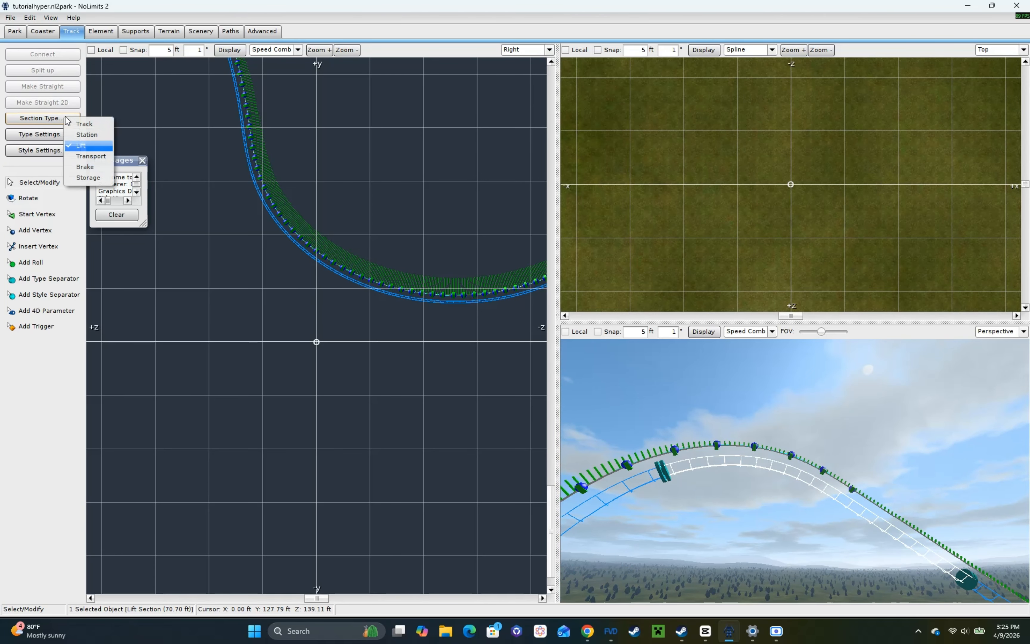
pyautogui.click(74, 126)
pyautogui.click(89, 154)
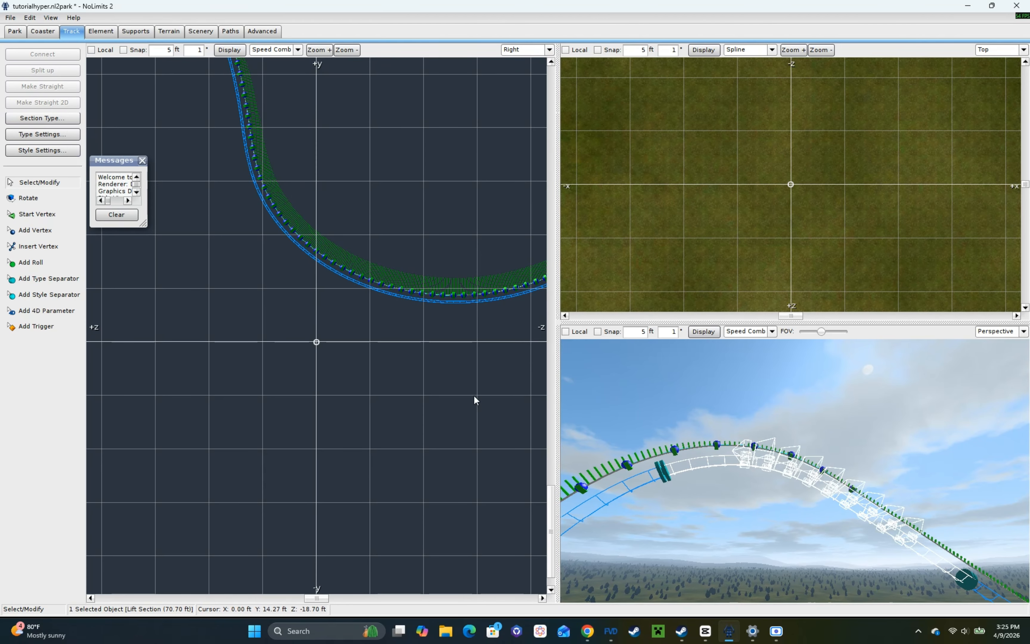
# Step: Save the project and play the park again to check the train's position at the crest
pyautogui.press('Escape')
pyautogui.click(469, 333)
pyautogui.click(316, 545)
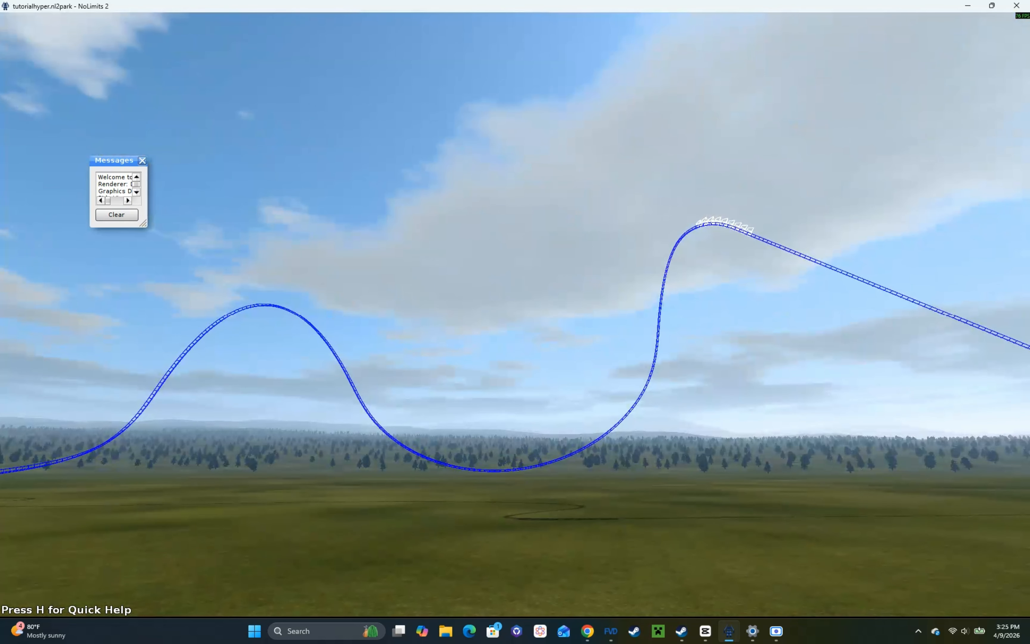
pyautogui.press('Escape')
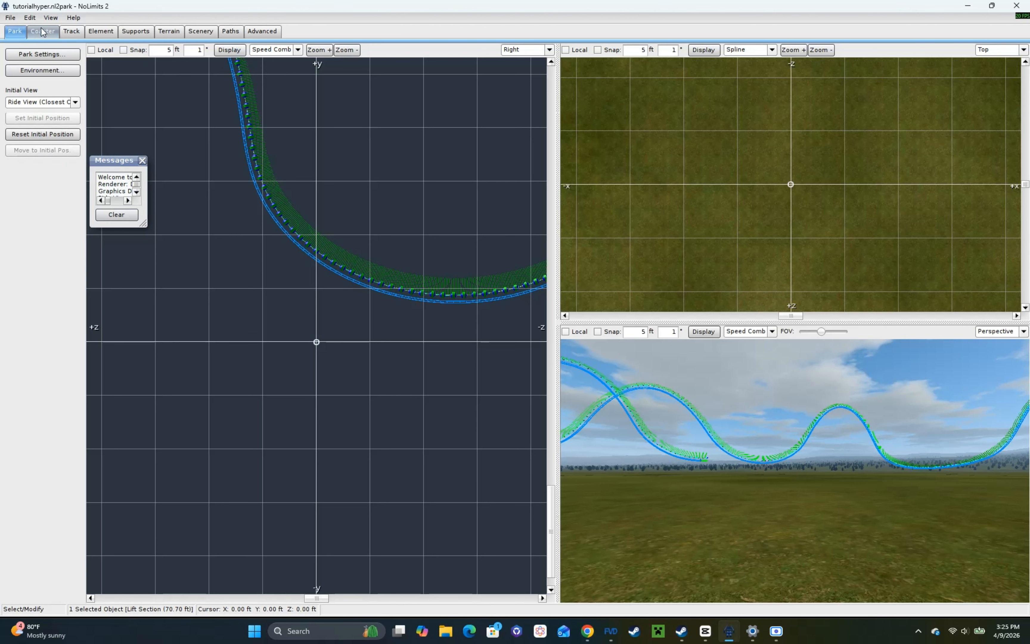
# Step: Freeze the coaster in the editor and save the project
pyautogui.click(45, 31)
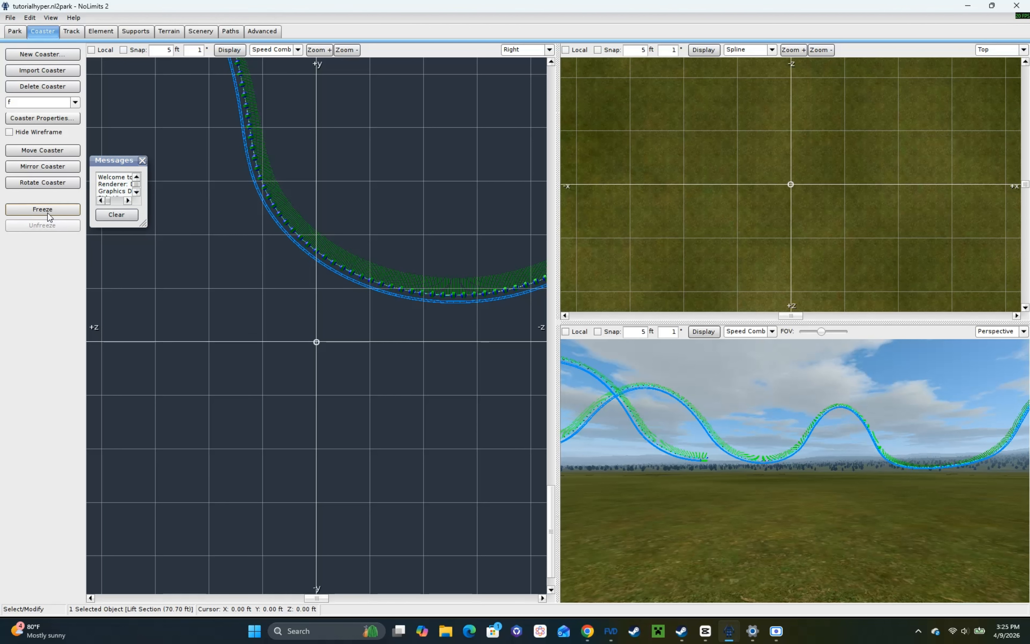
pyautogui.click(48, 212)
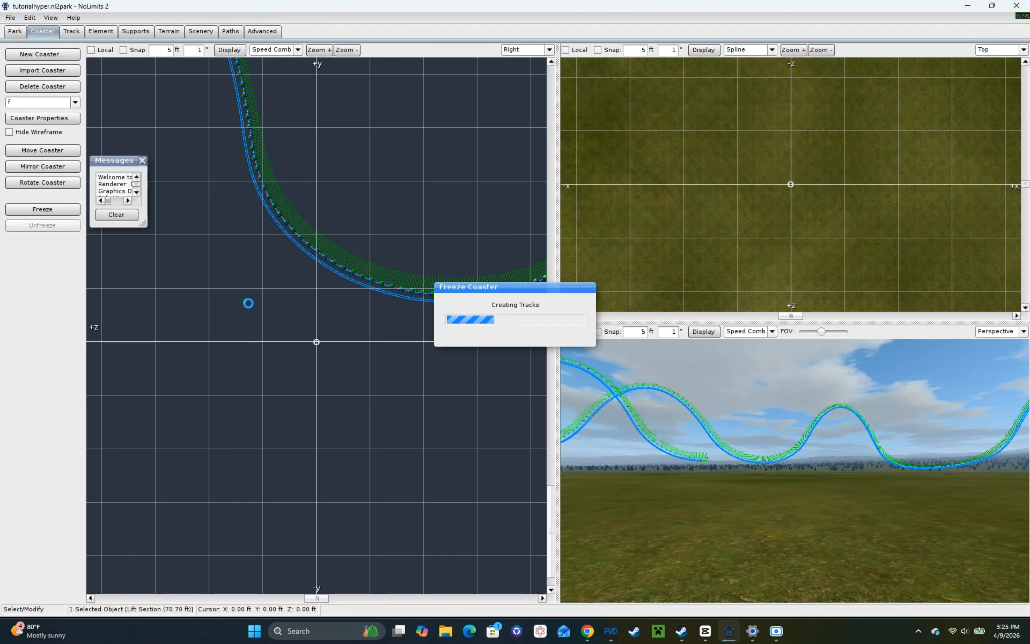
pyautogui.press('Escape')
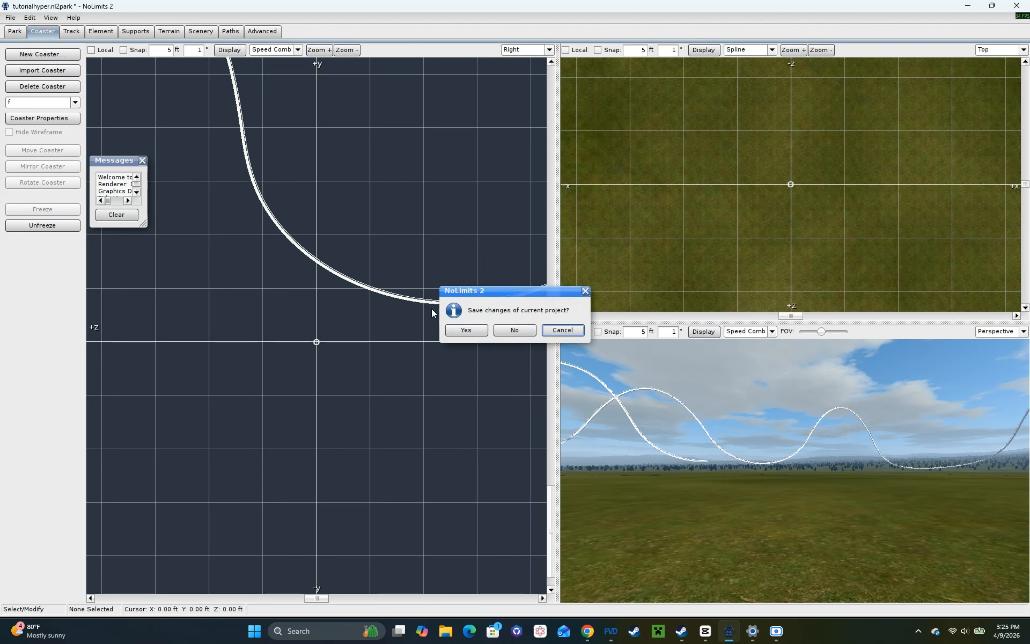
pyautogui.click(467, 333)
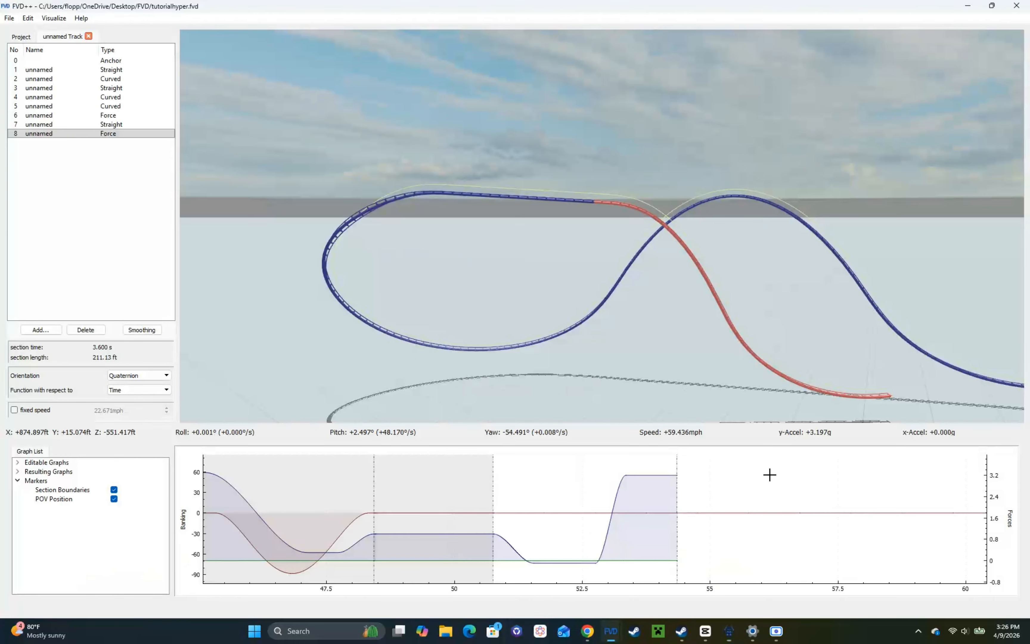
# Step: In FVD++, select straight section 7 and check its speed
pyautogui.hotkey('alt', 'Tab')
pyautogui.click(120, 128)
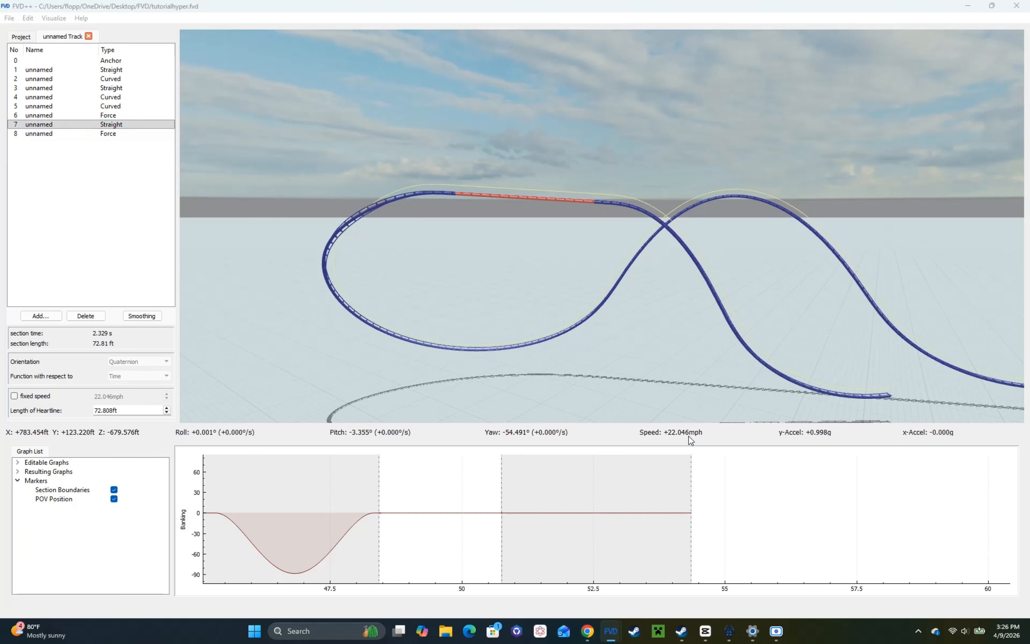
# Step: Enable fixed speed on straight section 7 and set it to 20 mph
pyautogui.hotkey('alt', 'Tab')
pyautogui.hotkey('alt', 'Tab')
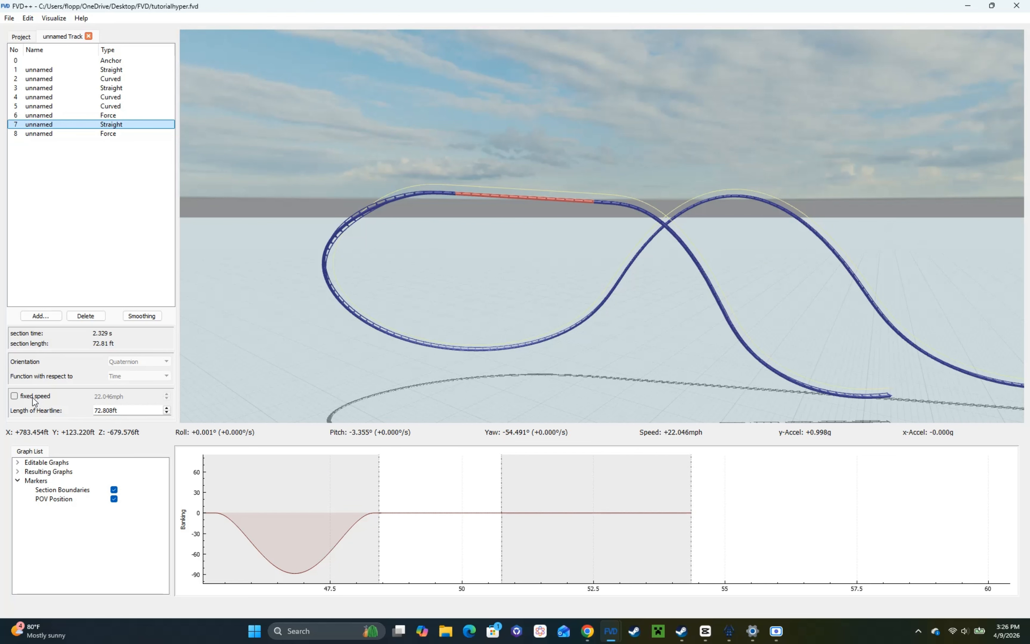
pyautogui.click(14, 396)
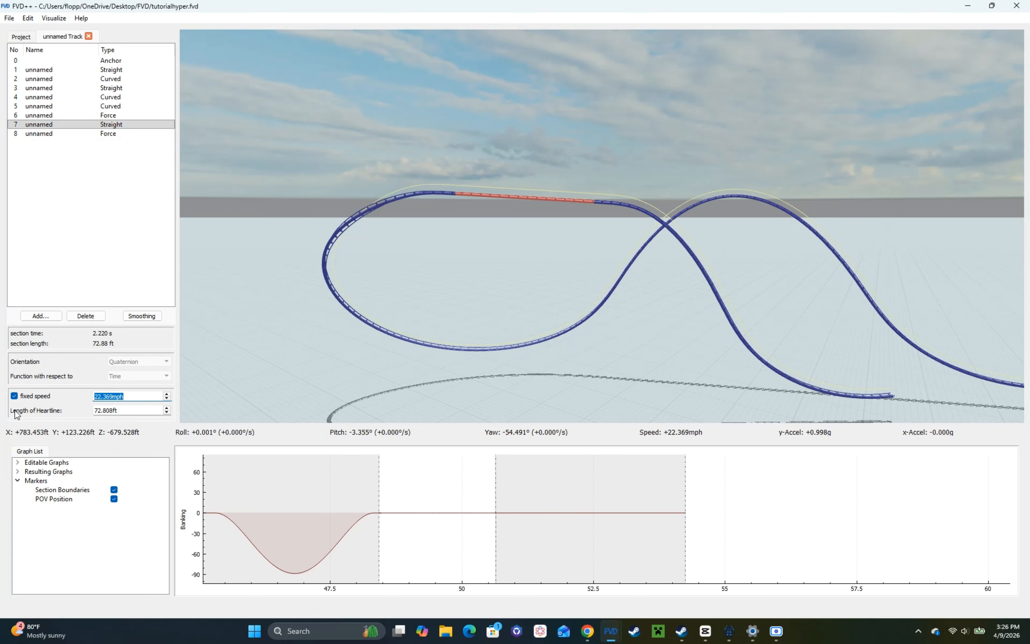
pyautogui.write('20')
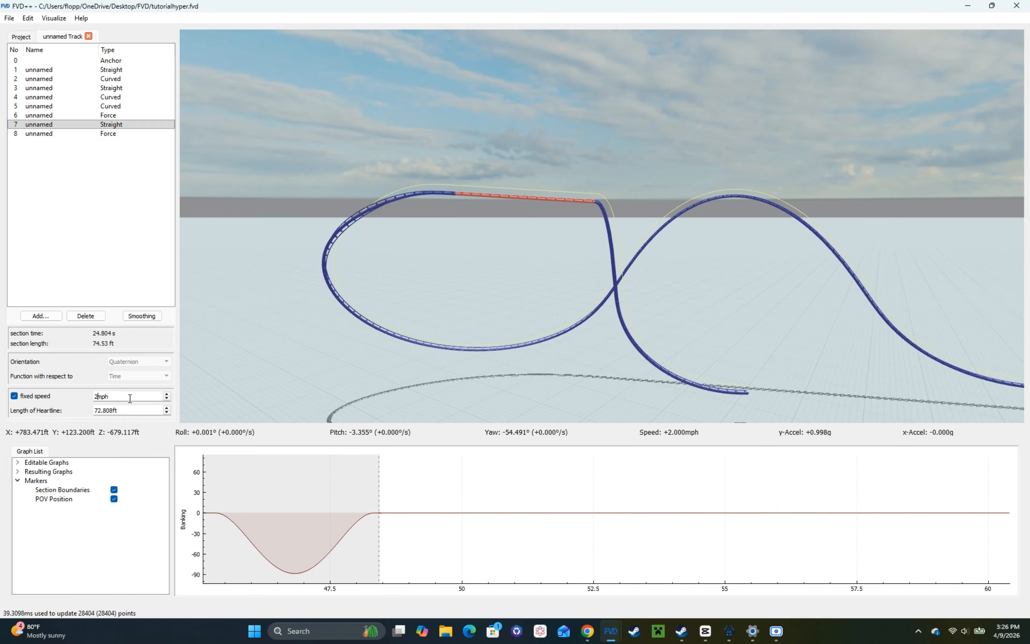
pyautogui.moveTo(405, 305); pyautogui.dragTo(429, 316)
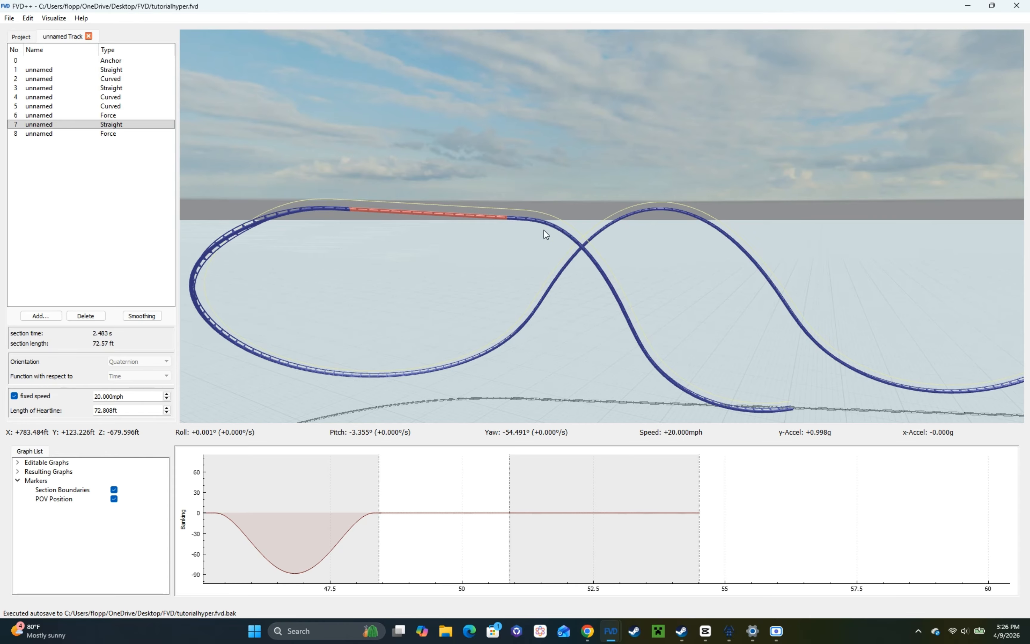
# Step: Switch to NoLimits 2, reset the coaster and ride the train over the crest to check its speed and forces
pyautogui.hotkey('alt', 'Tab')
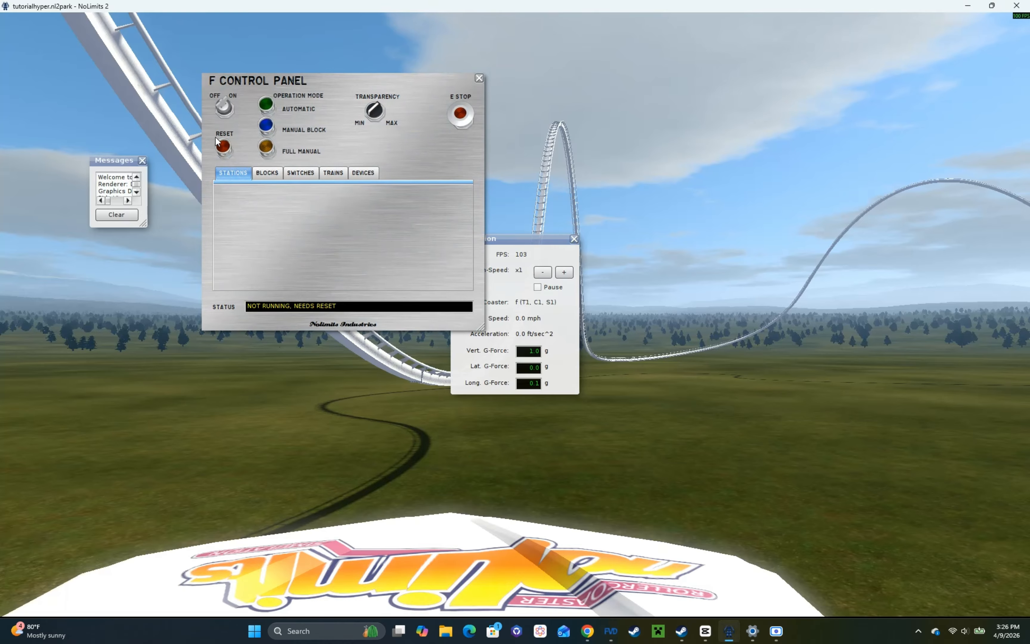
pyautogui.click(227, 149)
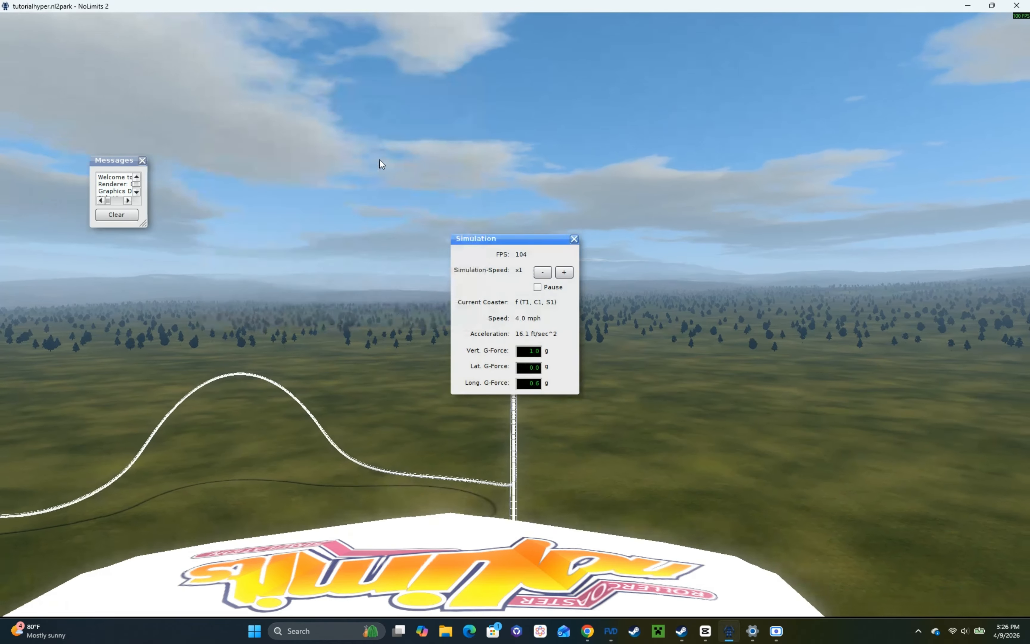
pyautogui.press('F1')
pyautogui.press('Up')
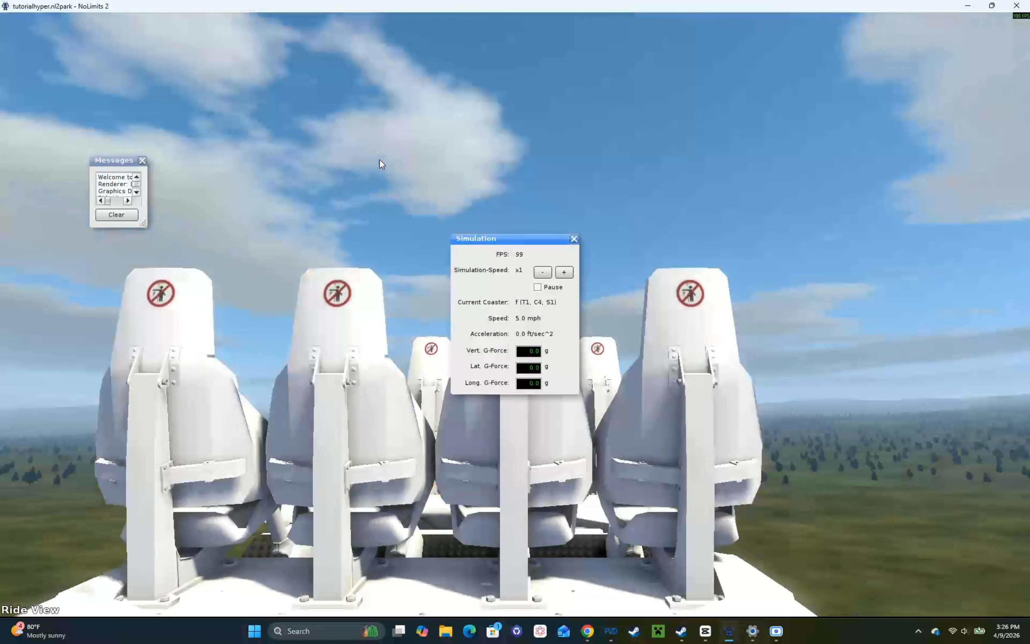
pyautogui.press('Down')
pyautogui.press('Down')
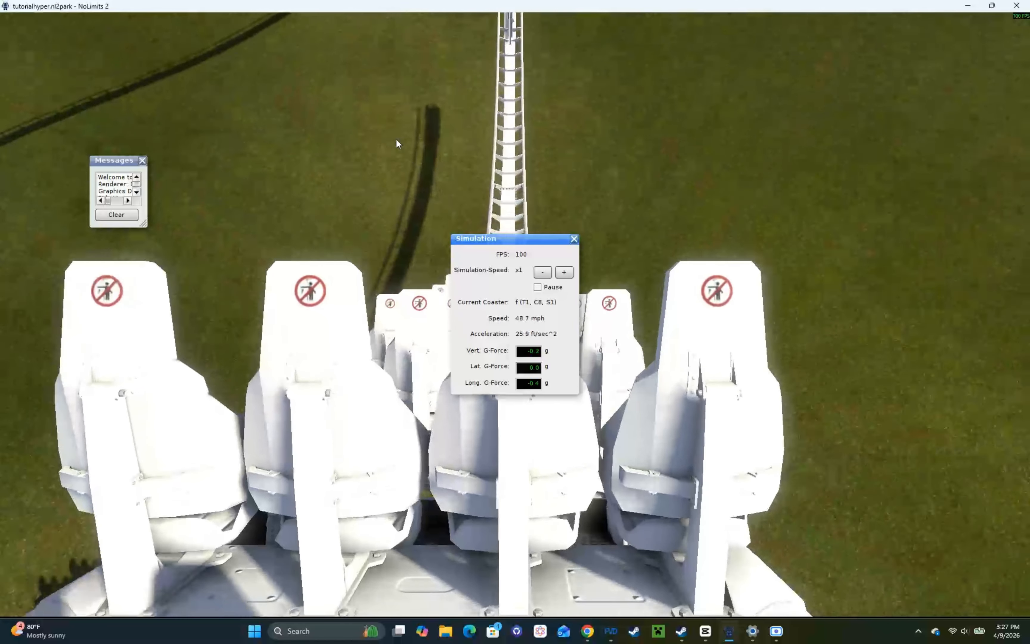
# Step: In FVD++, append a 0.6 s cubic transition of -3.5 g to the end of force section 8's vertical force curve
pyautogui.hotkey('alt', 'Tab')
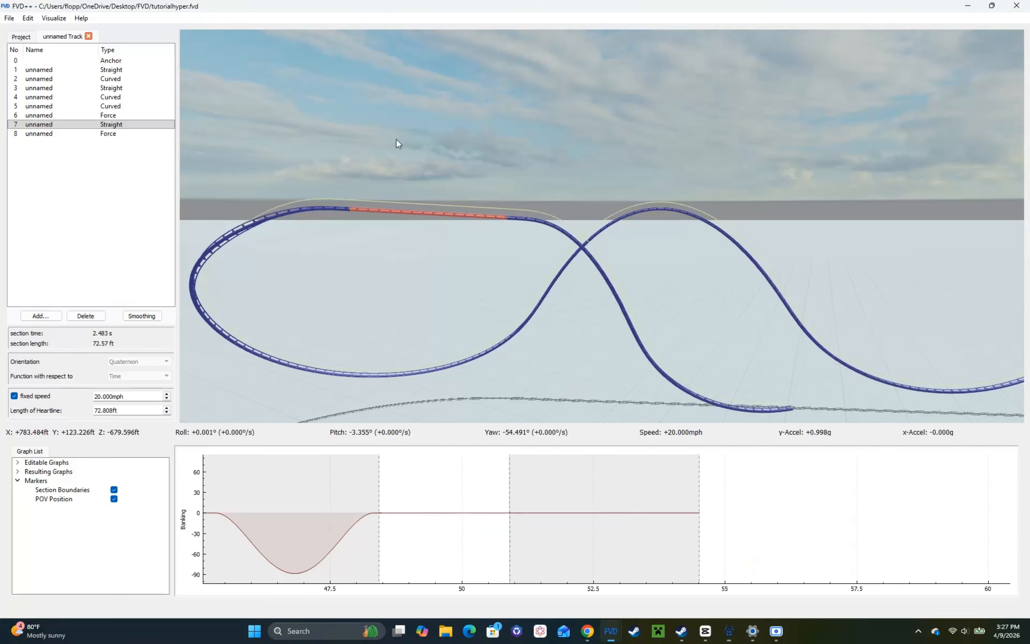
pyautogui.moveTo(396, 138); pyautogui.dragTo(430, 277)
pyautogui.press('w')
pyautogui.click(133, 135)
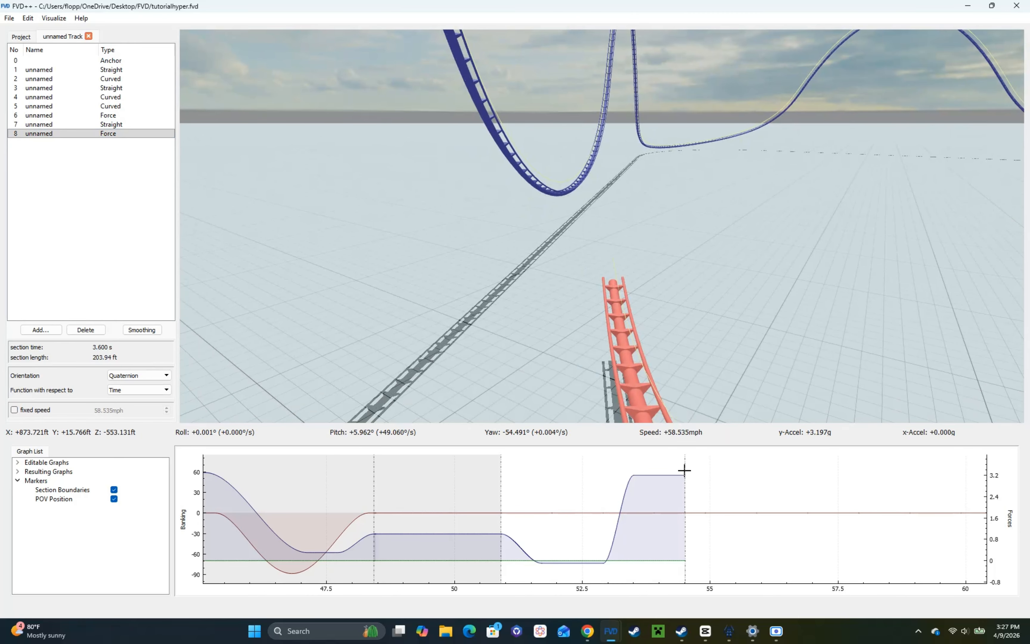
pyautogui.click(684, 470)
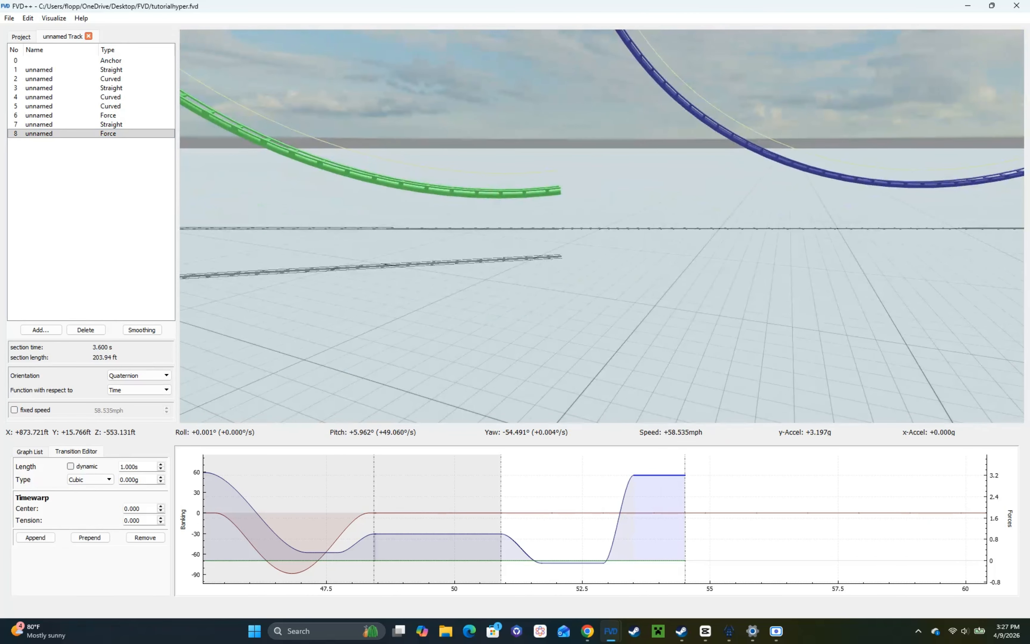
pyautogui.moveTo(517, 298); pyautogui.dragTo(490, 333)
pyautogui.click(36, 537)
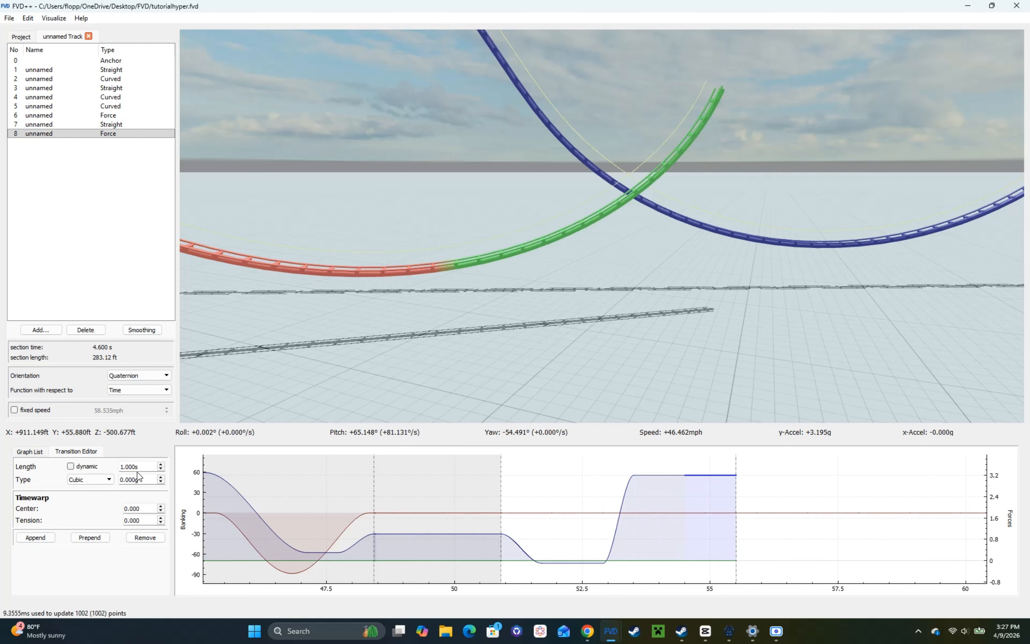
pyautogui.scroll(-3, 139, 464)
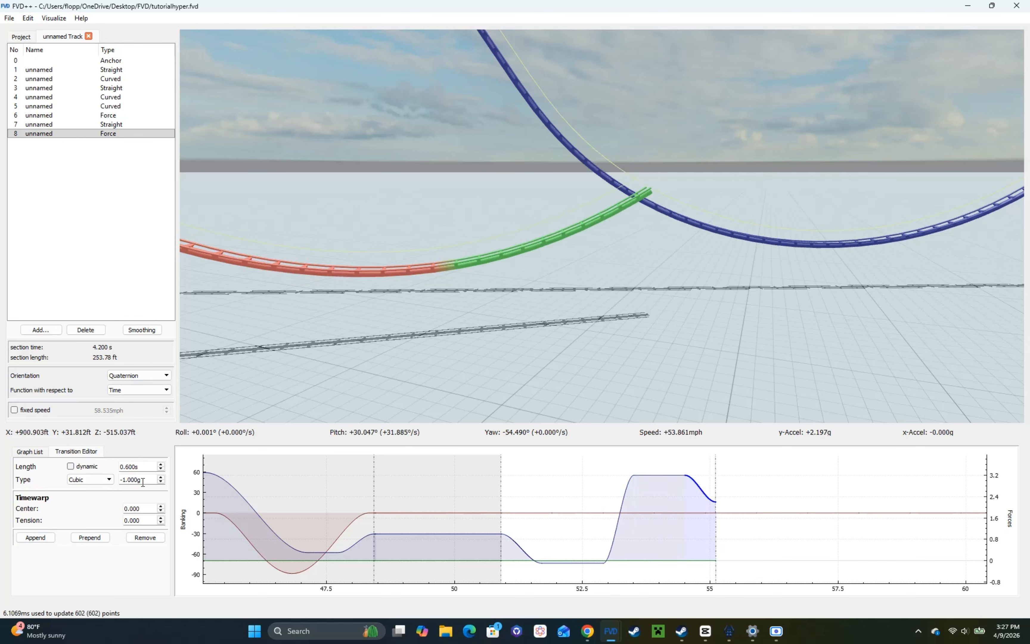
pyautogui.scroll(-2, 142, 482)
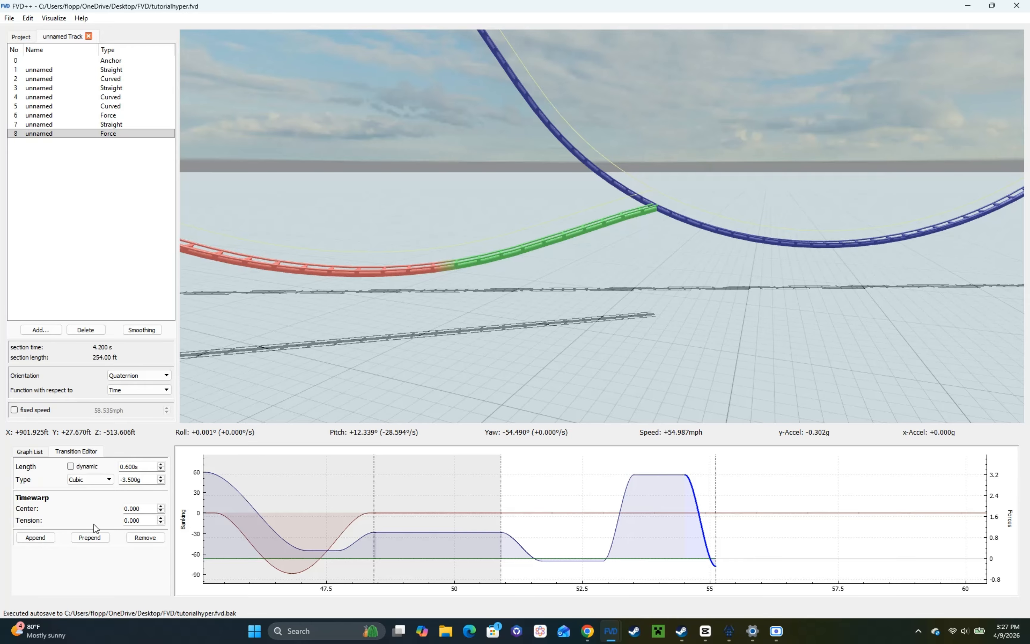
# Step: Append a 1 s cubic transition of 0 g after the force drop to hold the airtime
pyautogui.click(35, 537)
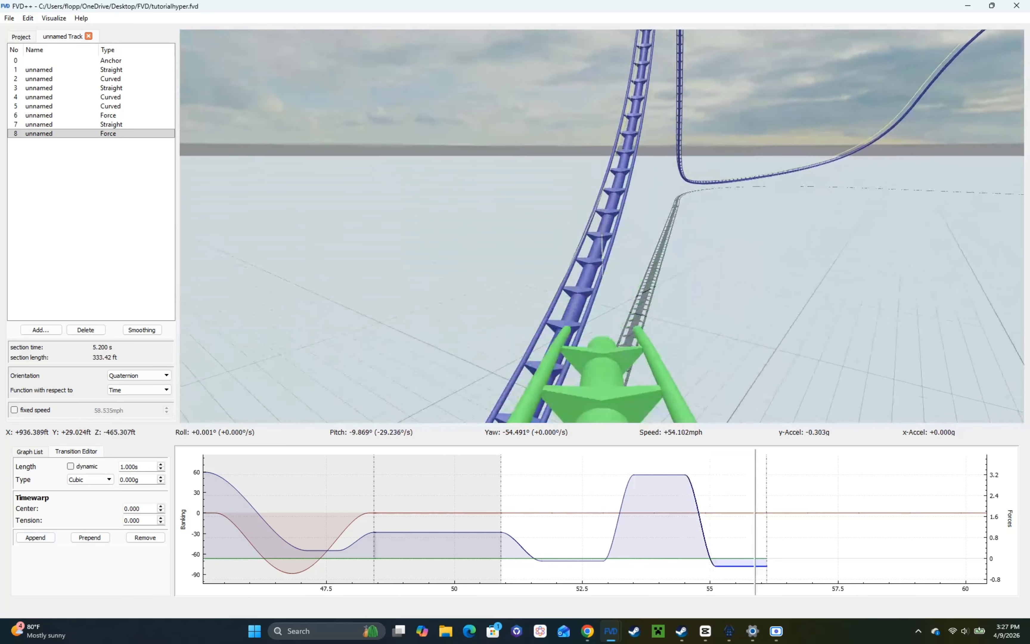
pyautogui.moveTo(647, 343); pyautogui.dragTo(664, 339)
pyautogui.press('d')
# Step: Select the 2 s quartic banking transition in force section 8 and open its transition type choices
pyautogui.click(641, 514)
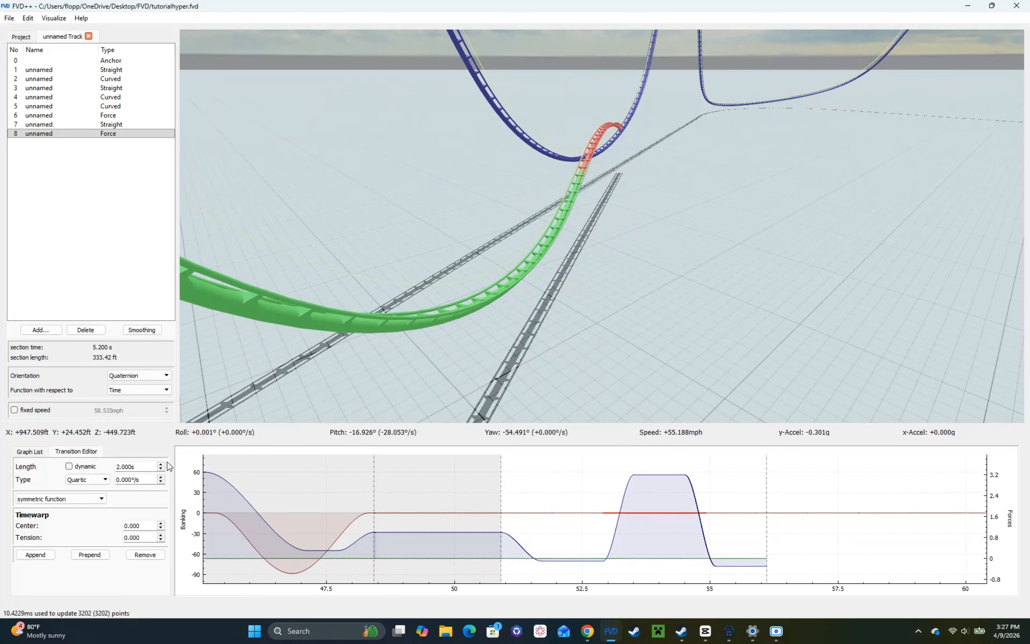
pyautogui.press('d')
pyautogui.moveTo(324, 332)
pyautogui.mouseDown()
pyautogui.moveTo(272, 319)
pyautogui.moveTo(223, 282)
pyautogui.moveTo(340, 328)
pyautogui.mouseUp()
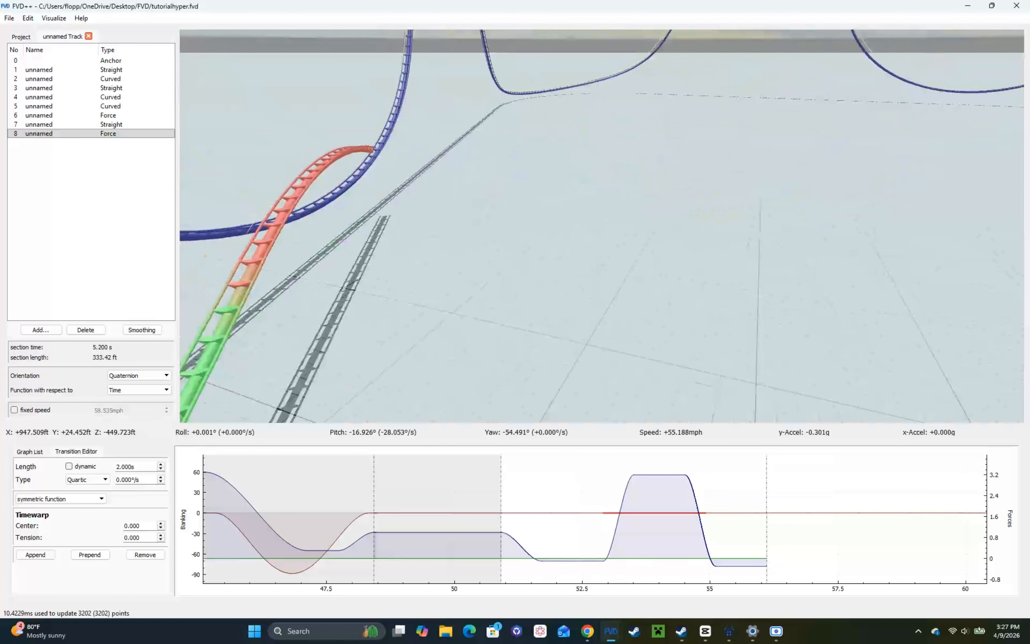
pyautogui.press('a')
pyautogui.moveTo(630, 294); pyautogui.dragTo(639, 262)
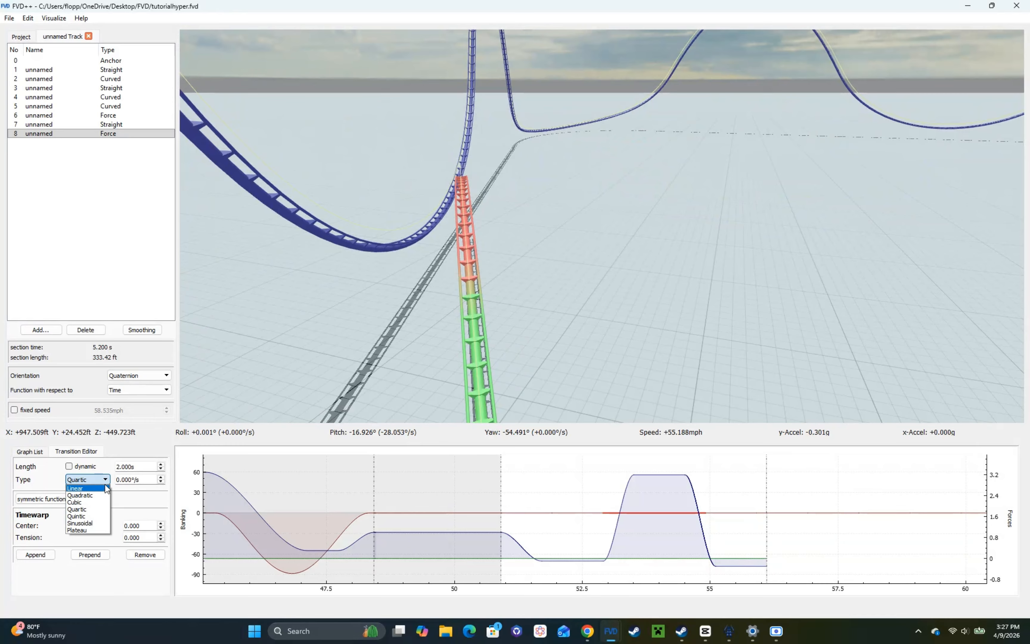
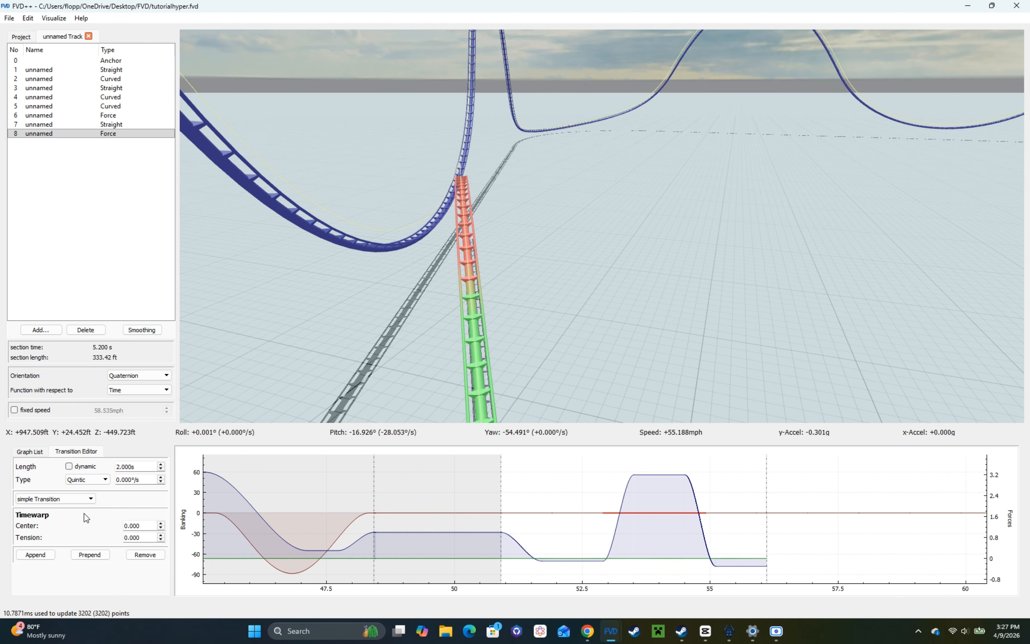
# Step: Change the 2 s quintic banking transition to a doubleBump(1) function with a roll rate of -20°/s
pyautogui.click(68, 514)
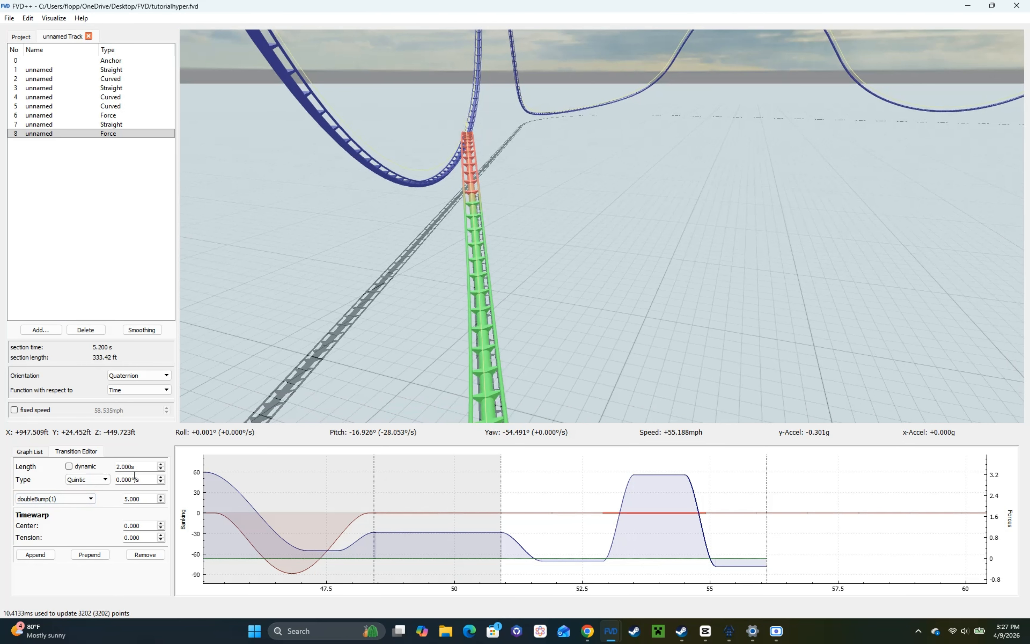
pyautogui.scroll(-10, 135, 475)
pyautogui.scroll(-10, 134, 475)
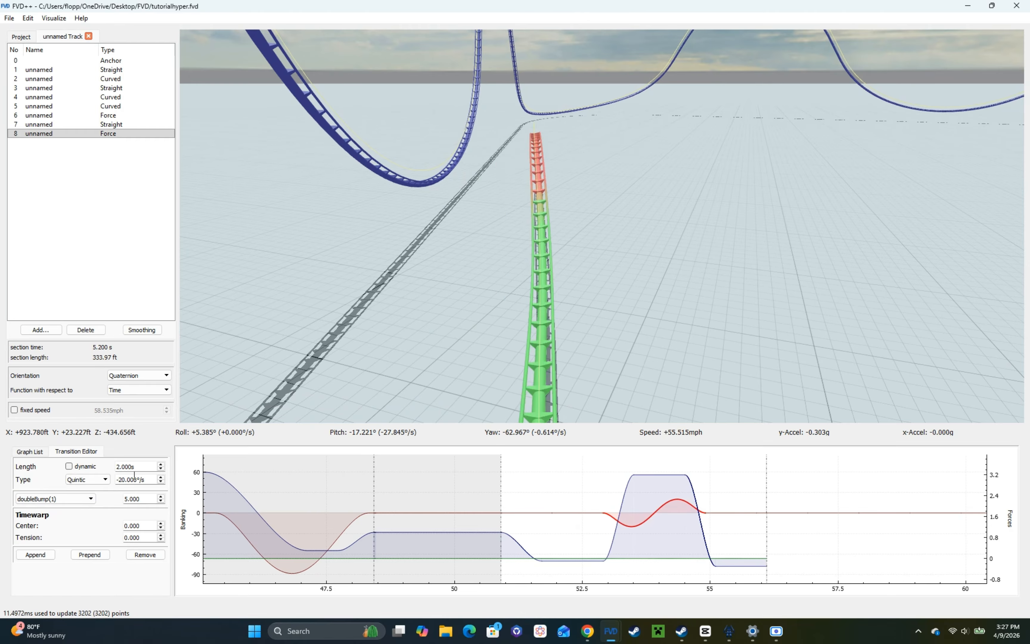
# Step: Tune the double bump's parameter to 5.410 to level the track's roll after the transition
pyautogui.moveTo(764, 521); pyautogui.dragTo(665, 521, button='right')
pyautogui.press('w')
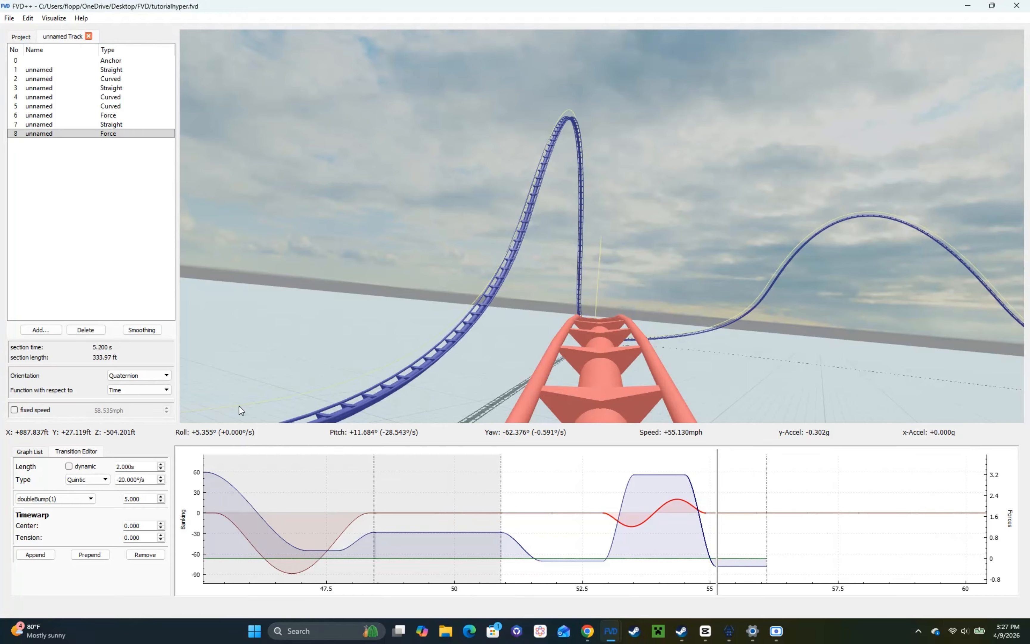
pyautogui.scroll(4, 142, 499)
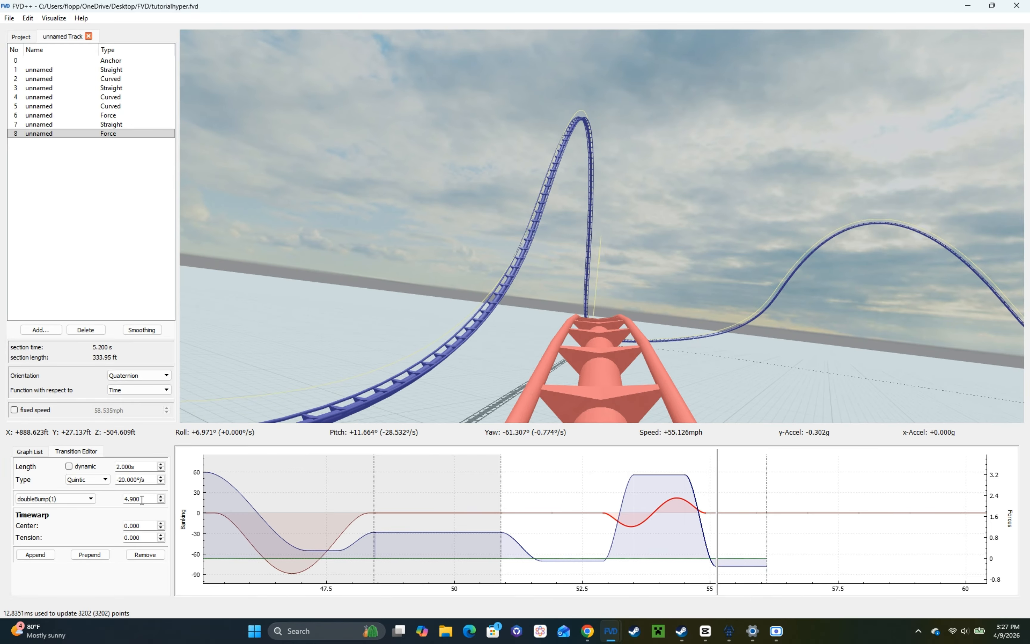
pyautogui.scroll(1, 142, 500)
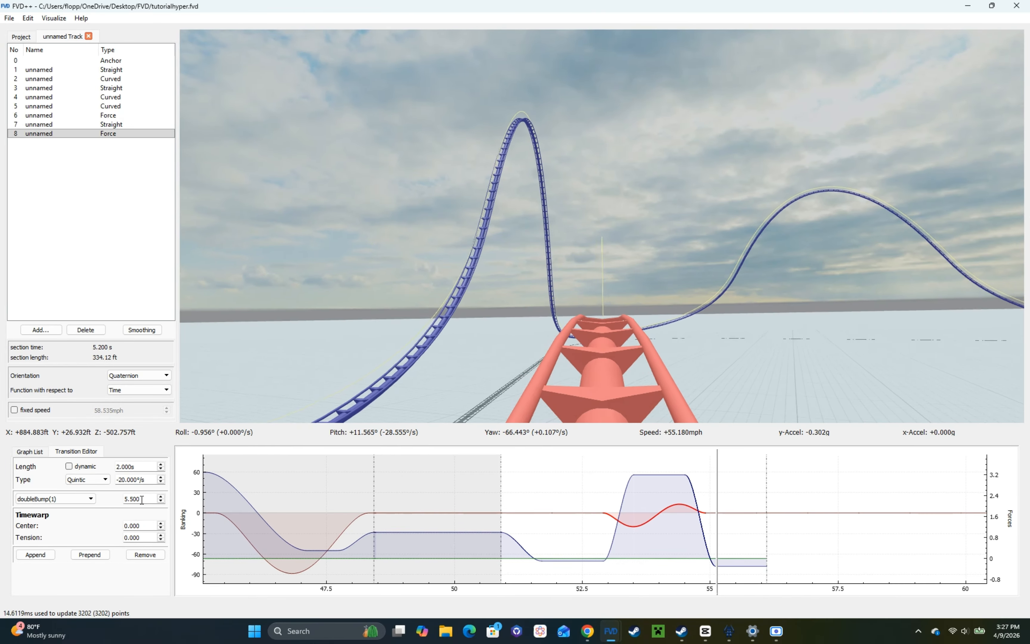
pyautogui.press('s')
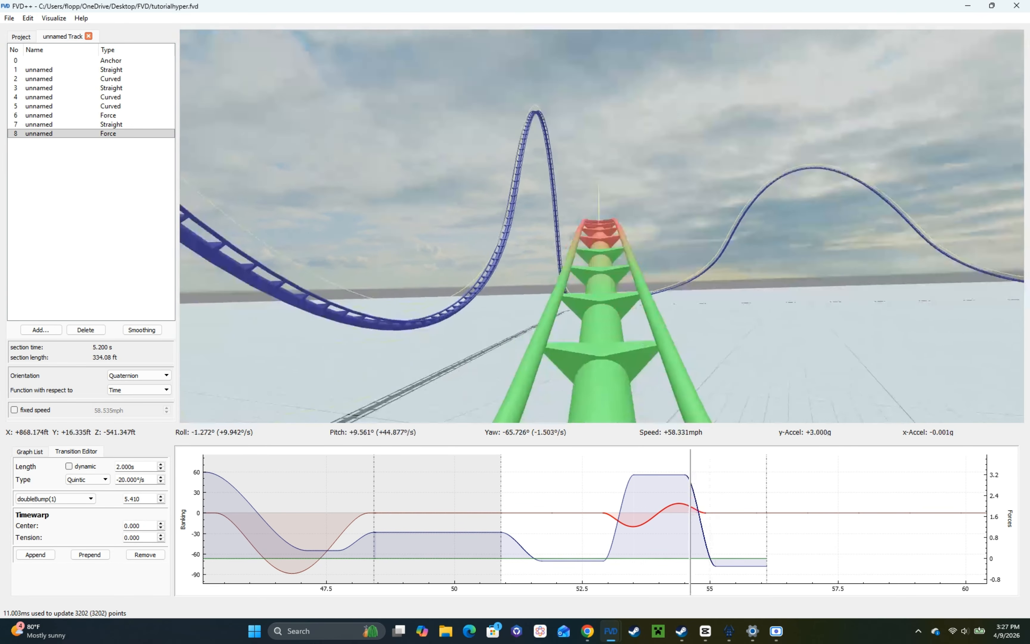
pyautogui.press('w')
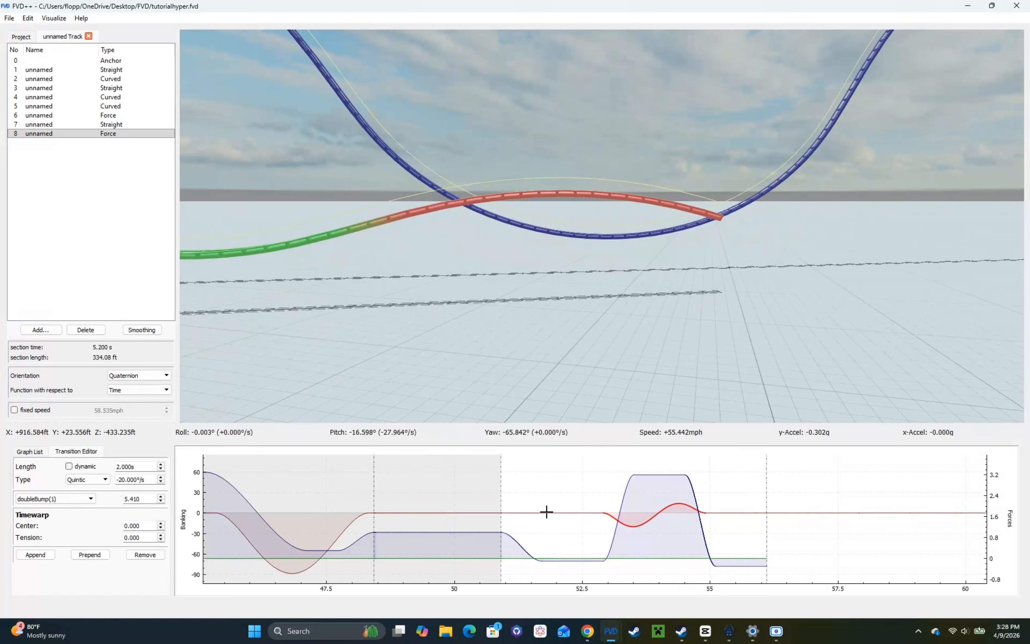
# Step: Set the first positive-g hold in the vertical force curve to 1.1 s and check the track from the rider's view
pyautogui.click(658, 475)
pyautogui.scroll(1, 141, 468)
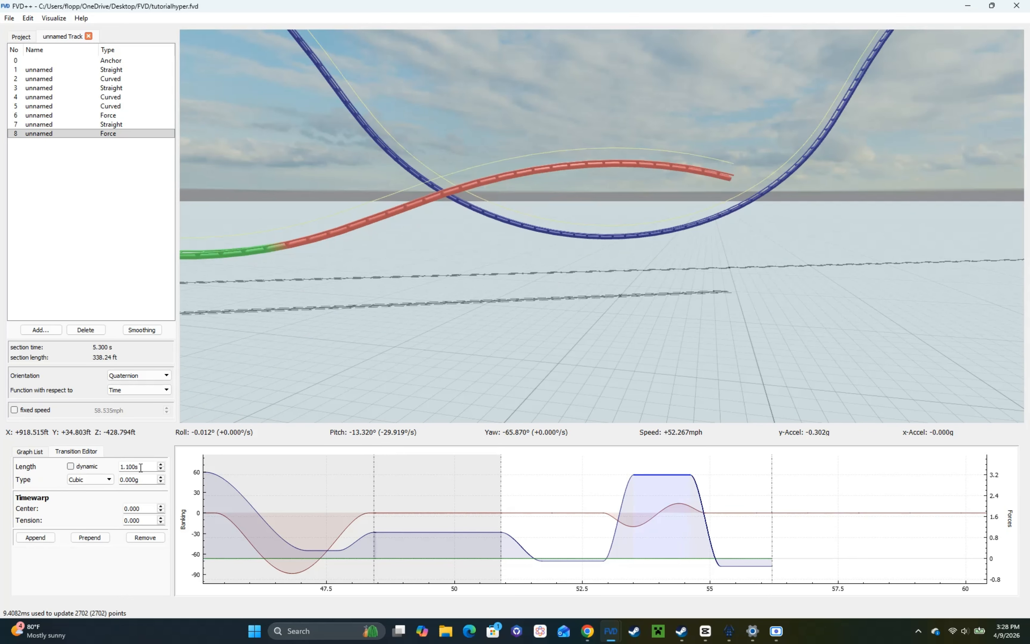
pyautogui.press('q')
pyautogui.press('s')
pyautogui.press('w')
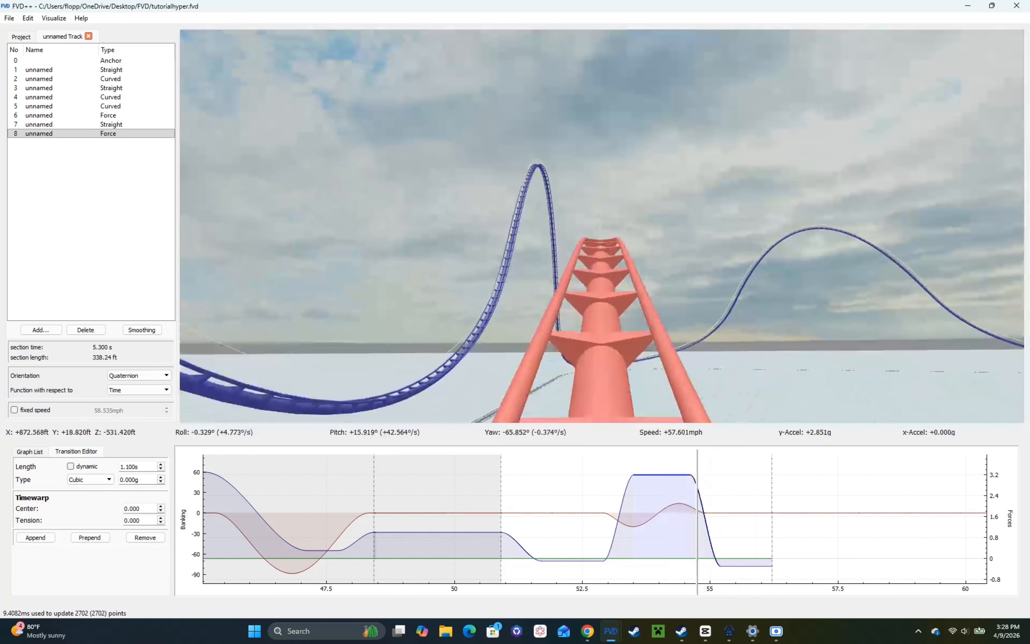
pyautogui.press('w')
pyautogui.press('q')
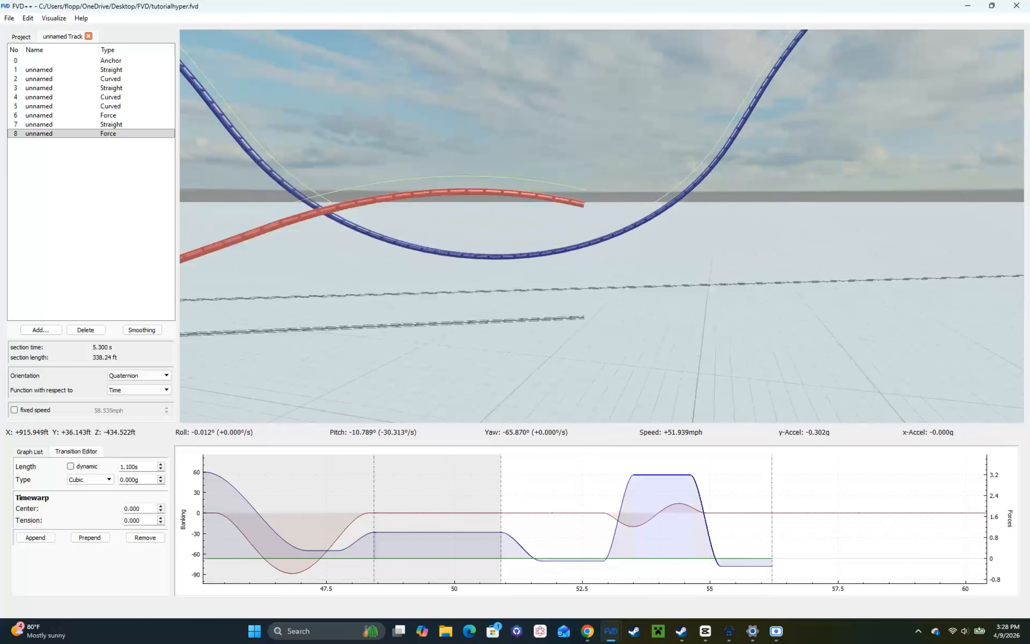
pyautogui.press('s')
pyautogui.moveTo(602, 226); pyautogui.dragTo(573, 209)
# Step: Append a 0.6 s cubic transition of 3.5 g after the airtime hold, followed by a 1 s transition of 0 g
pyautogui.click(764, 569)
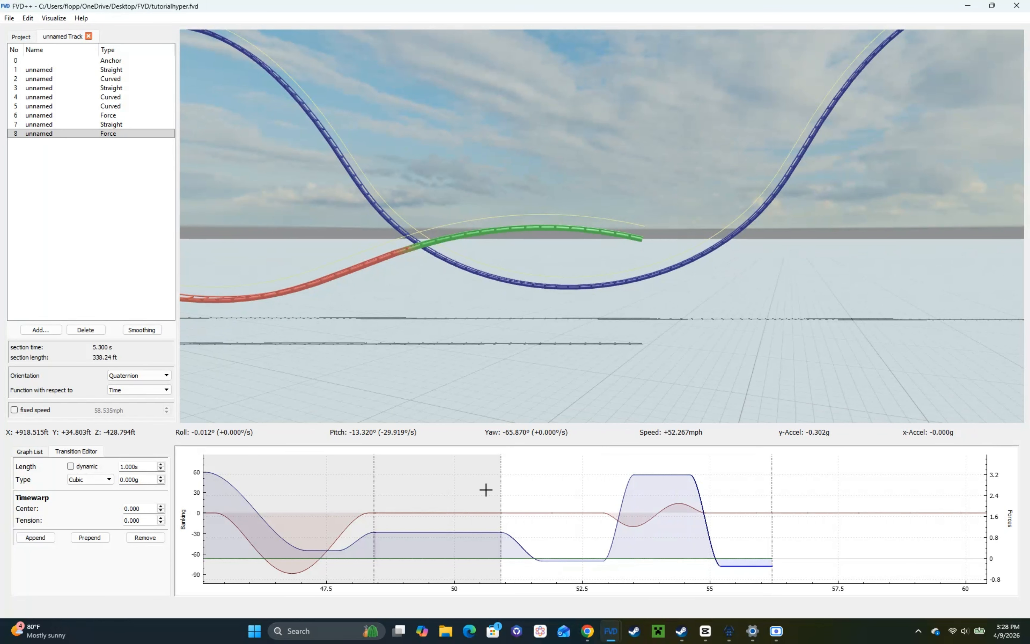
pyautogui.click(52, 539)
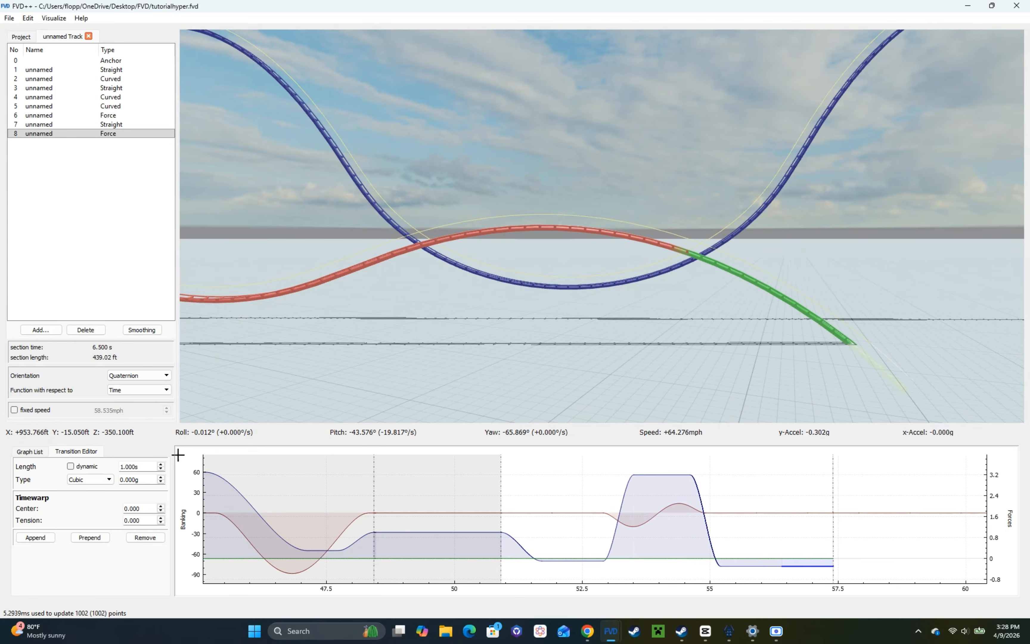
pyautogui.scroll(2, 137, 479)
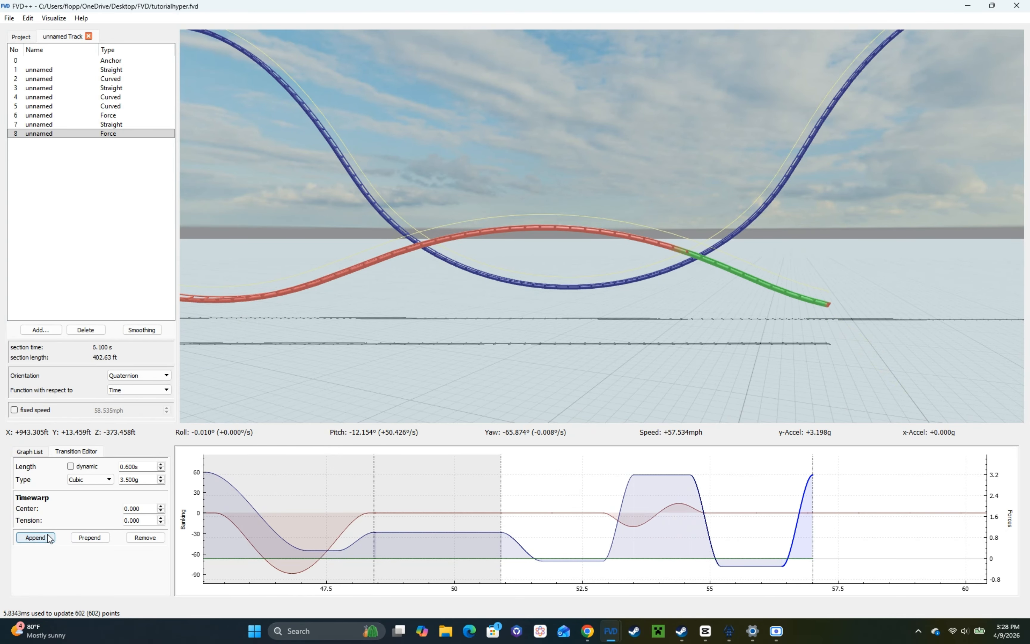
pyautogui.click(35, 537)
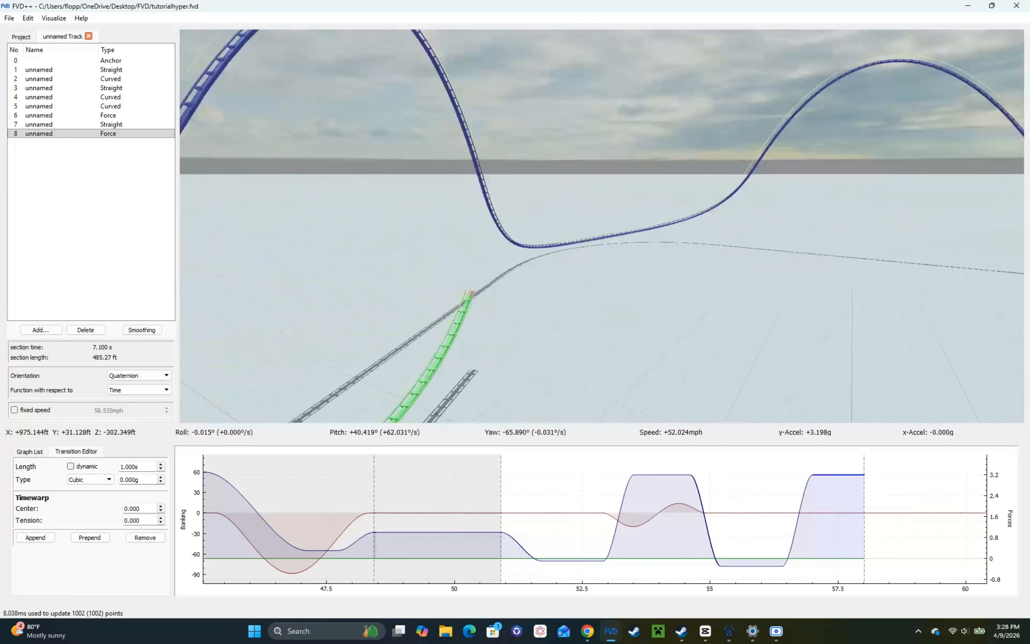
pyautogui.press('a')
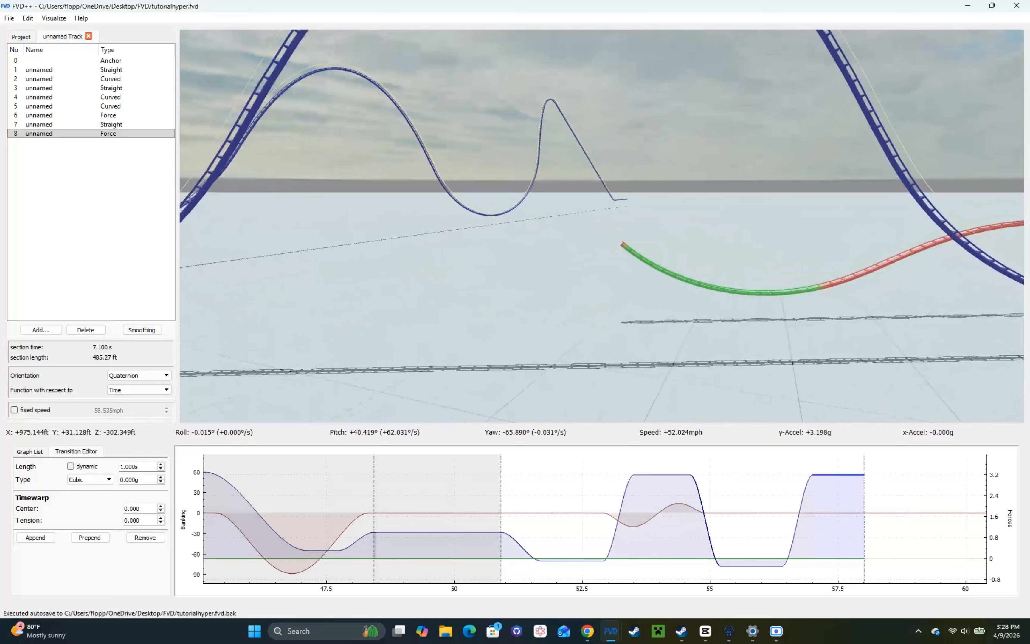
# Step: Append a 0.6 s cubic transition of -3.3 g to the vertical force curve, followed by a 3 s transition of 0 g
pyautogui.click(36, 538)
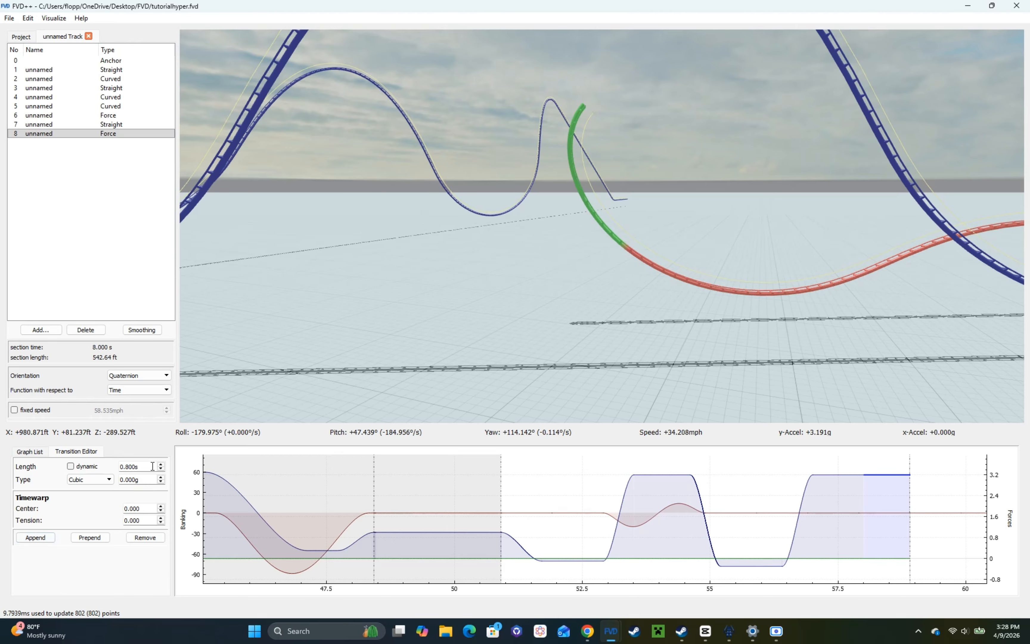
pyautogui.scroll(-2, 152, 466)
pyautogui.scroll(-4, 151, 478)
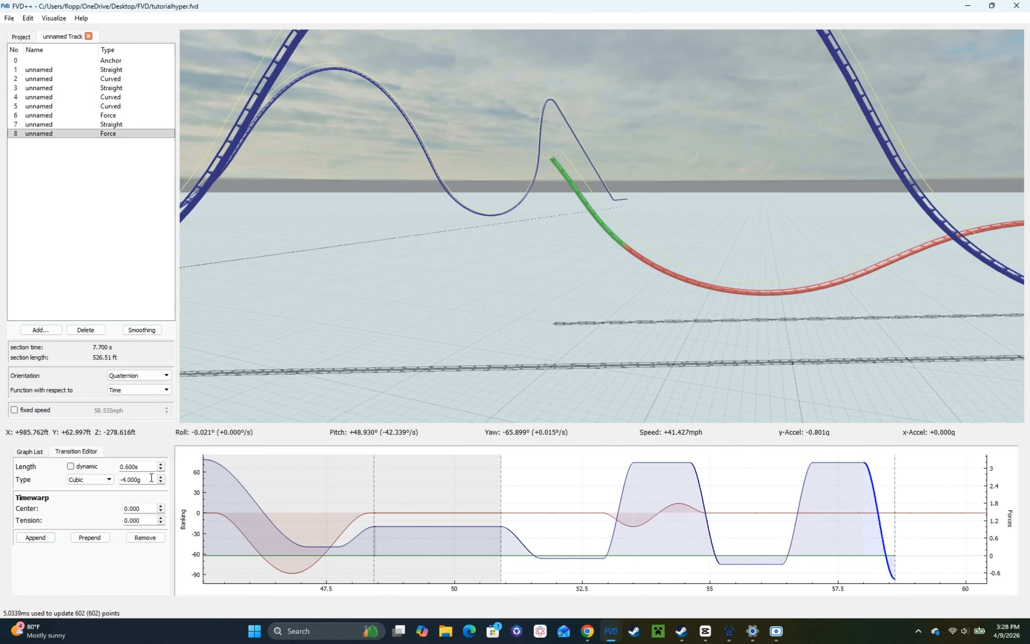
pyautogui.scroll(1, 151, 478)
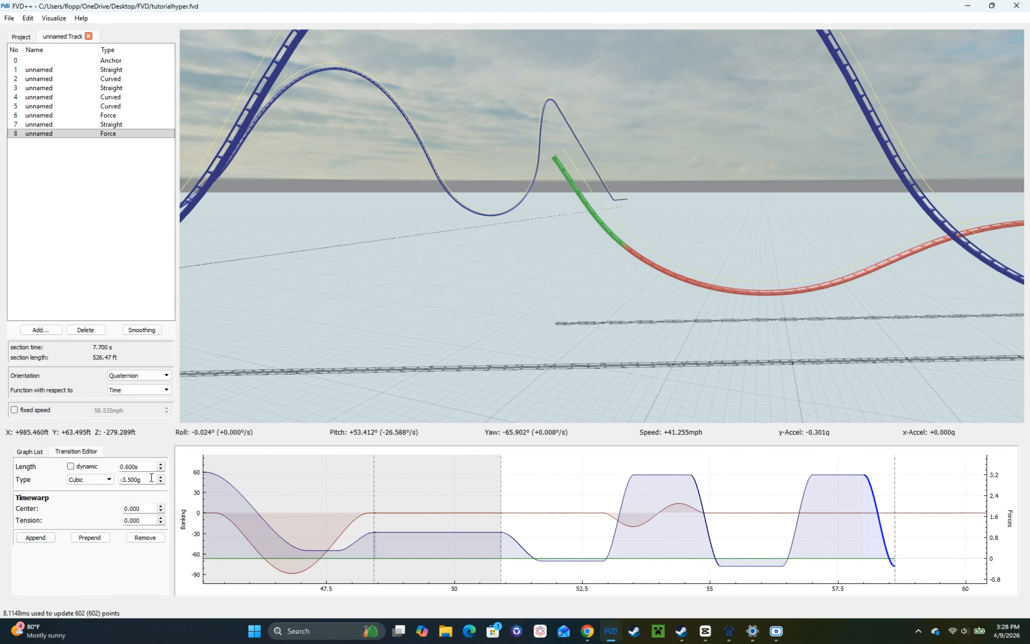
pyautogui.click(35, 538)
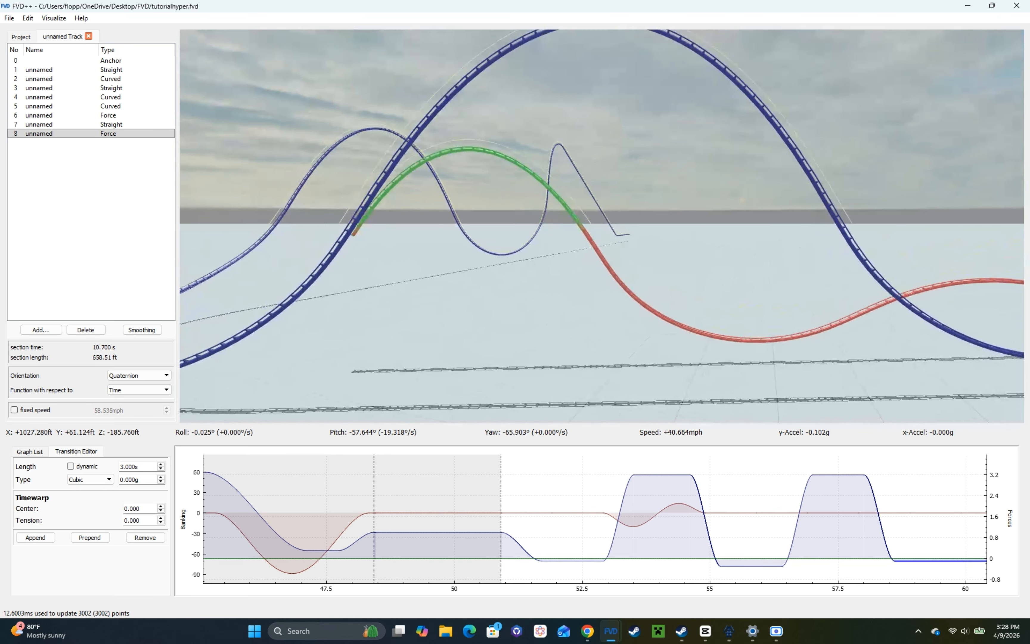
pyautogui.moveTo(254, 363); pyautogui.dragTo(262, 362)
# Step: Set the length of the positive-g hold before the last airtime hill to 0.960 s
pyautogui.moveTo(345, 354); pyautogui.dragTo(670, 461, button='right')
pyautogui.click(854, 475)
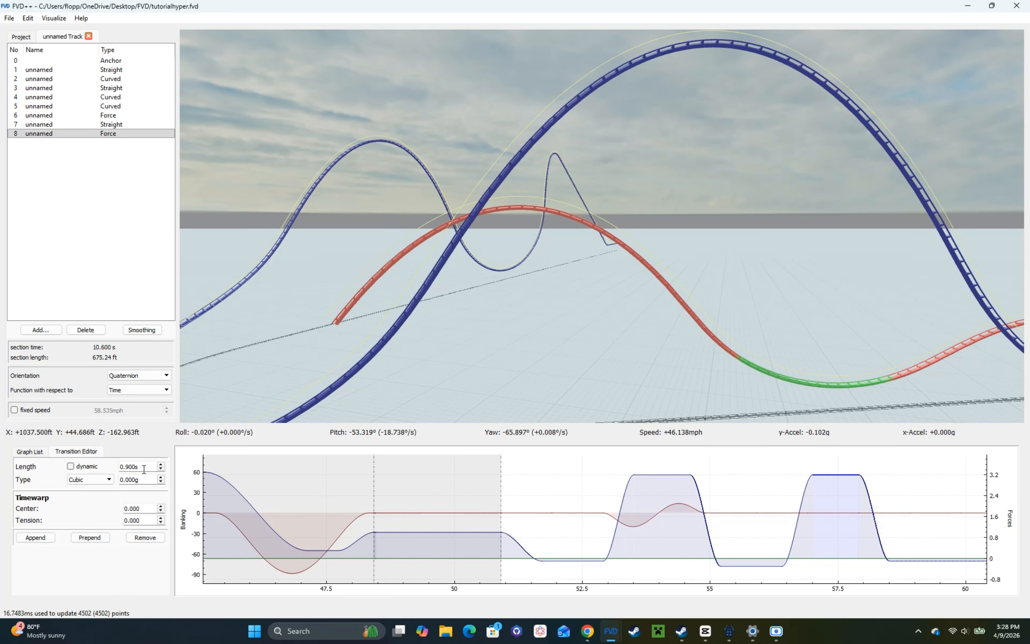
pyautogui.scroll(6, 144, 470)
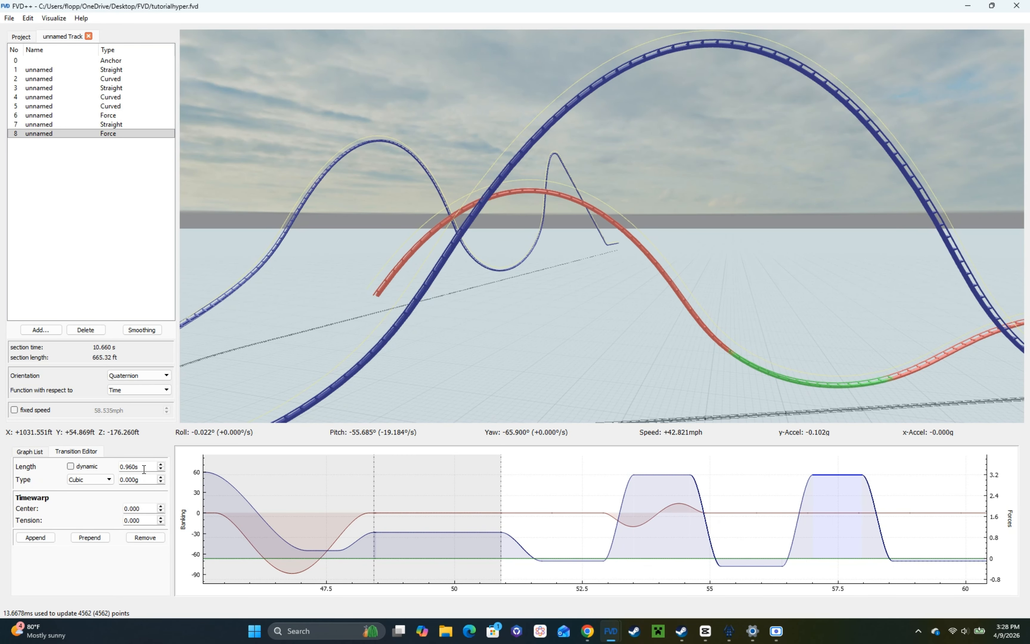
pyautogui.moveTo(672, 496); pyautogui.dragTo(548, 512)
pyautogui.click(591, 507)
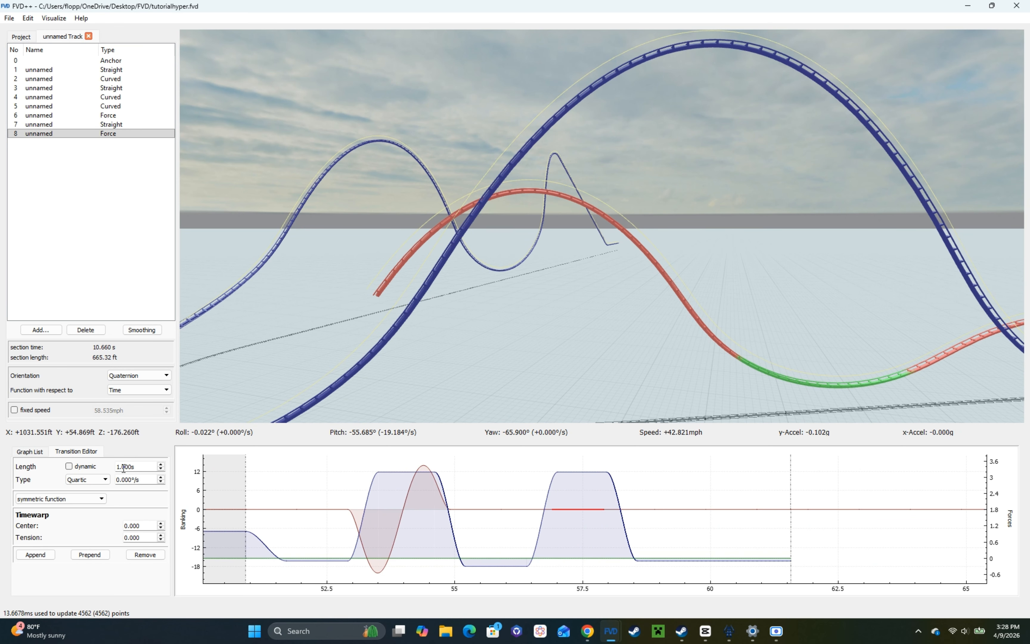
# Step: Append a 0.6 s cubic rise to about 3.2 g after the 3 s airtime hold, followed by a 1 s transition of 0 g
pyautogui.click(722, 560)
pyautogui.press('r')
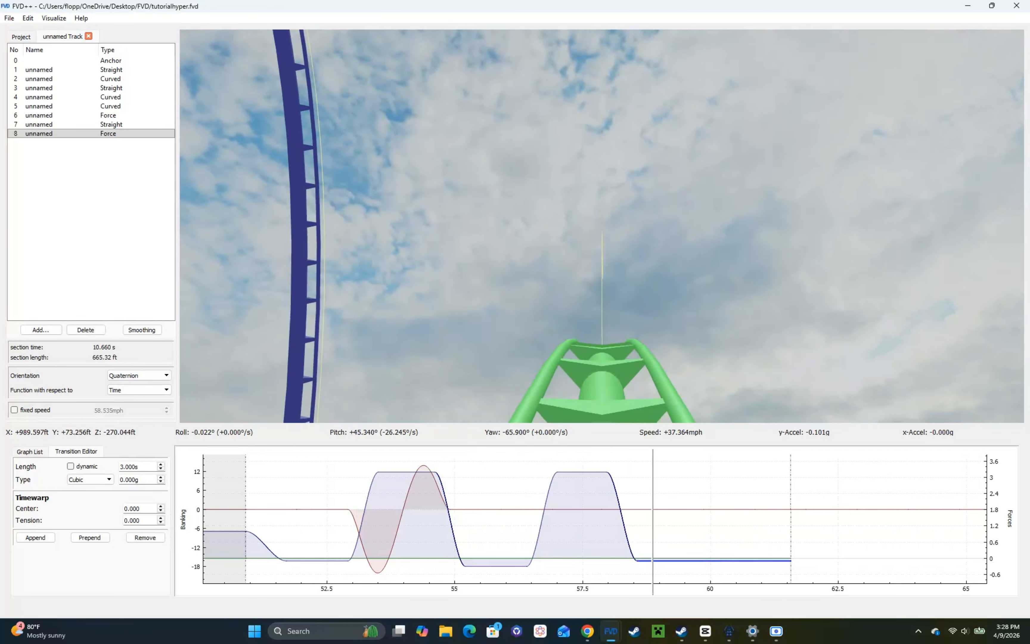
pyautogui.press('r')
pyautogui.click(36, 538)
pyautogui.scroll(-5, 154, 465)
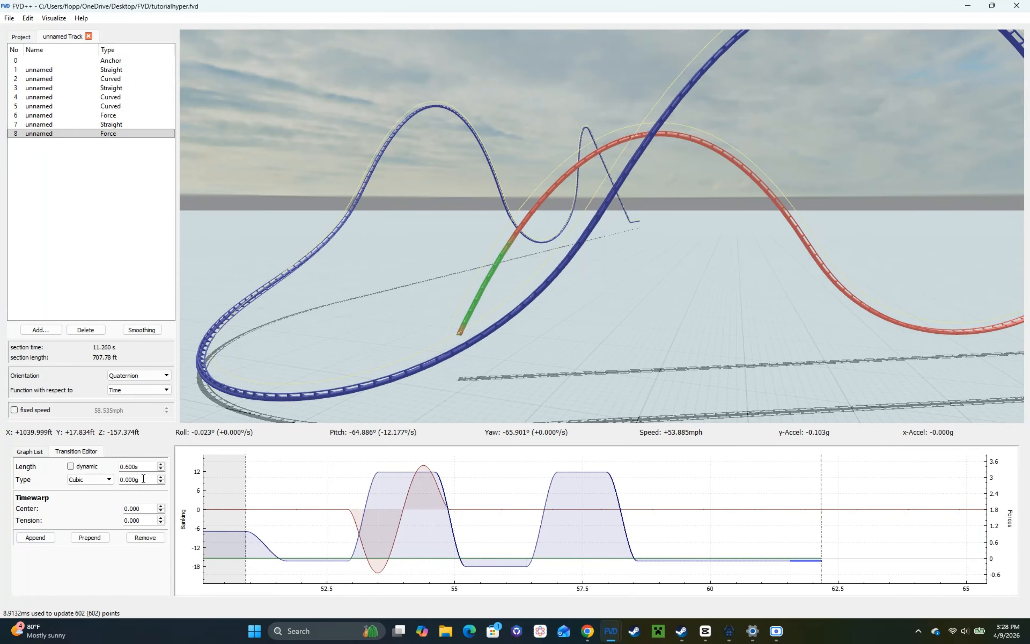
pyautogui.scroll(3, 143, 479)
pyautogui.click(54, 539)
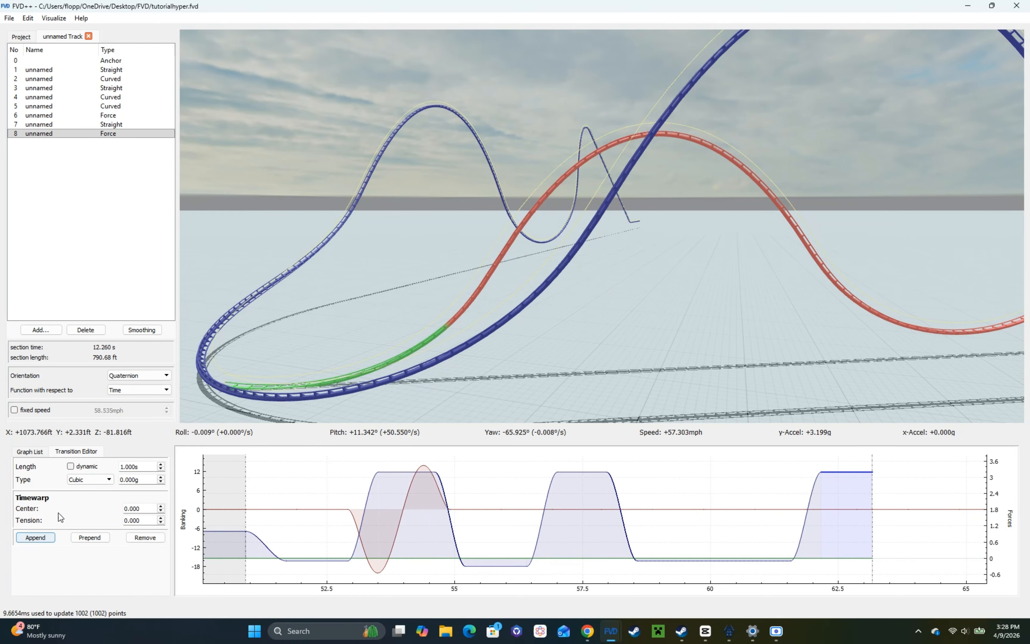
# Step: Shorten the last airtime hold in the vertical force curve to 2.9 s and view the hill's descent
pyautogui.click(741, 560)
pyautogui.scroll(-1, 143, 467)
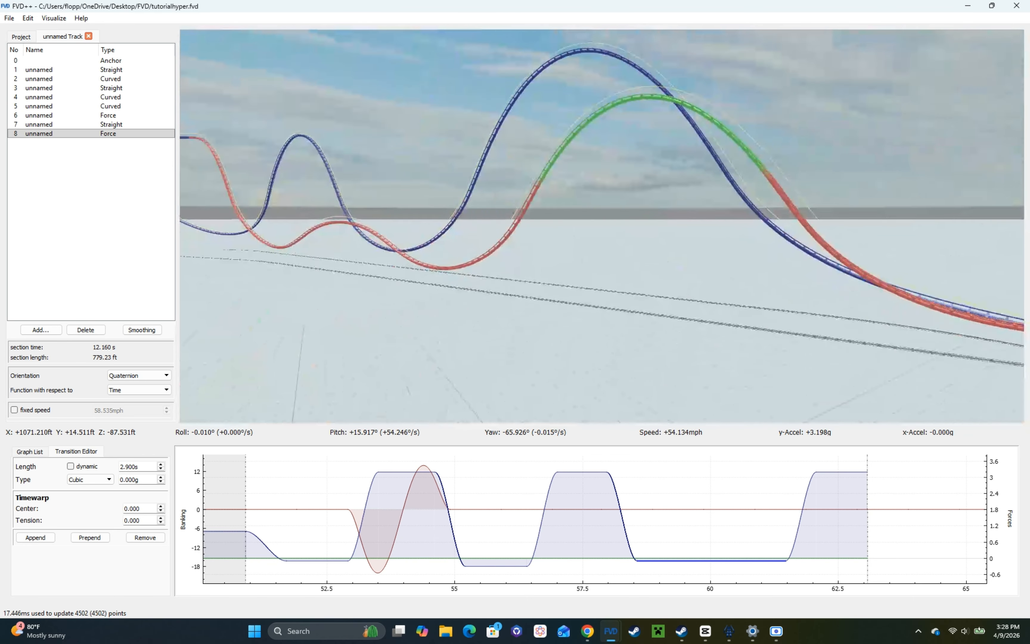
pyautogui.press('d')
pyautogui.press('w')
pyautogui.moveTo(511, 392); pyautogui.dragTo(468, 399)
# Step: Set the 2 s quartic symmetric banking transition on the hill's descent to -50°/s
pyautogui.click(783, 509)
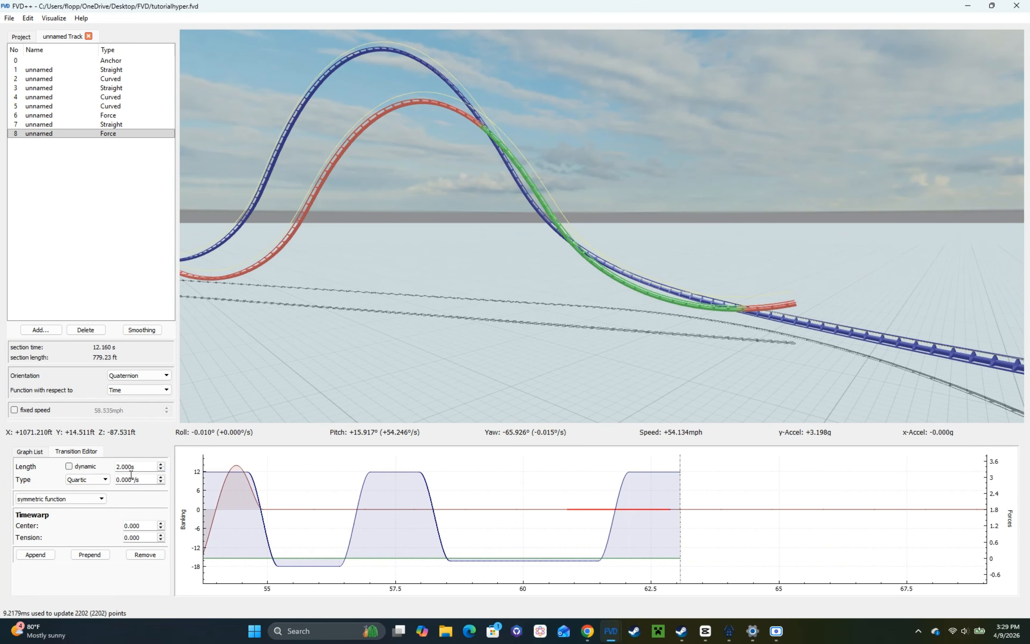
pyautogui.write('-40')
pyautogui.press('Return')
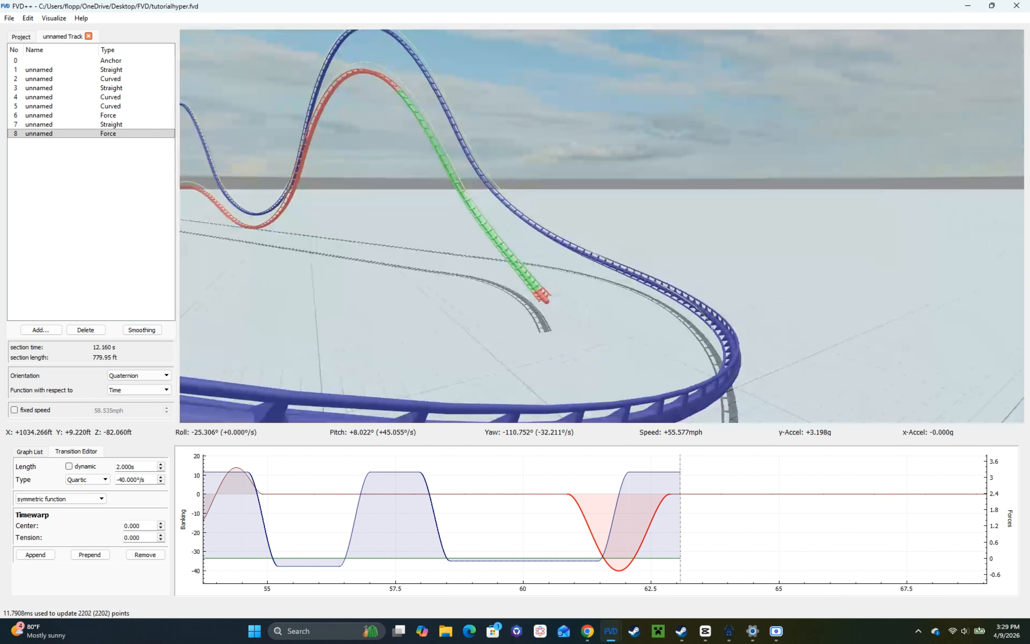
pyautogui.press('w')
pyautogui.scroll(-2, 143, 480)
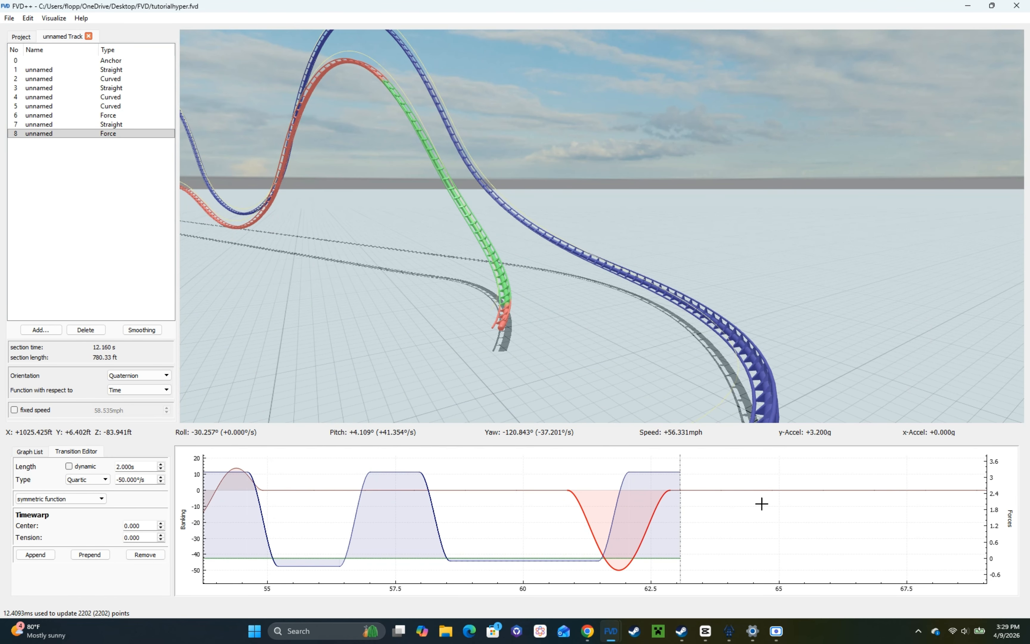
# Step: Lengthen the final positive-g hold to about 1.6 s to carry the track through the banked turn
pyautogui.click(663, 471)
pyautogui.scroll(1, 141, 467)
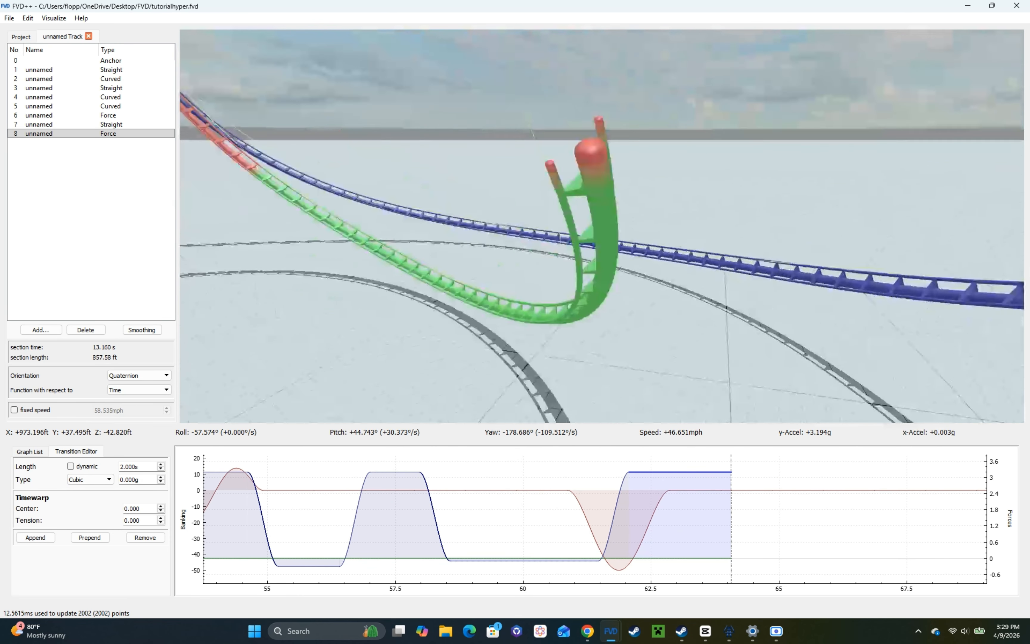
pyautogui.moveTo(601, 226); pyautogui.dragTo(719, 174)
pyautogui.moveTo(602, 227); pyautogui.dragTo(602, 183, button='right')
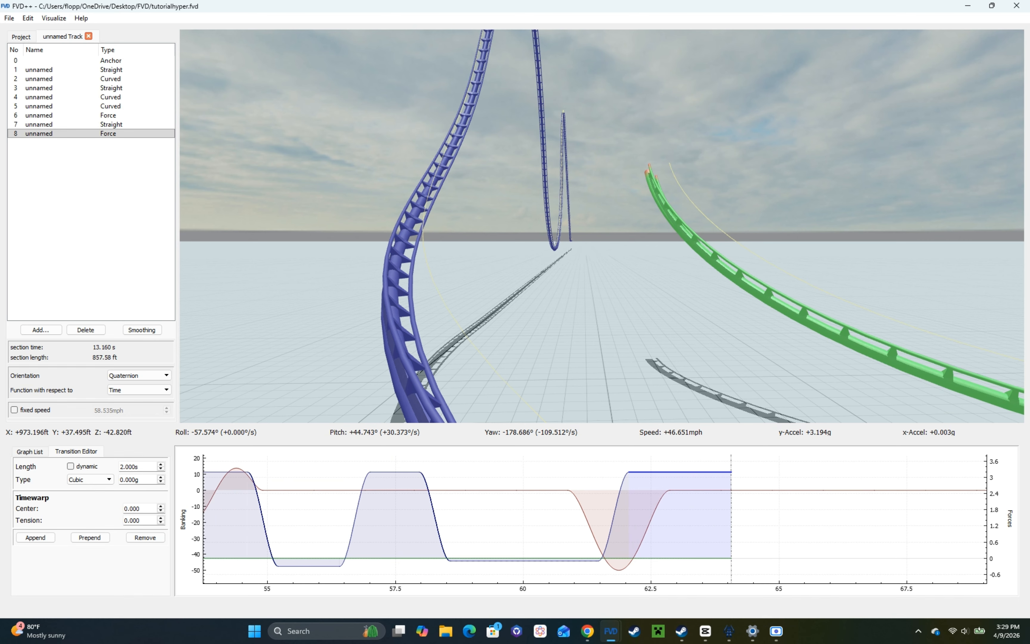
pyautogui.moveTo(511, 230); pyautogui.dragTo(287, 366)
pyautogui.scroll(-5, 142, 467)
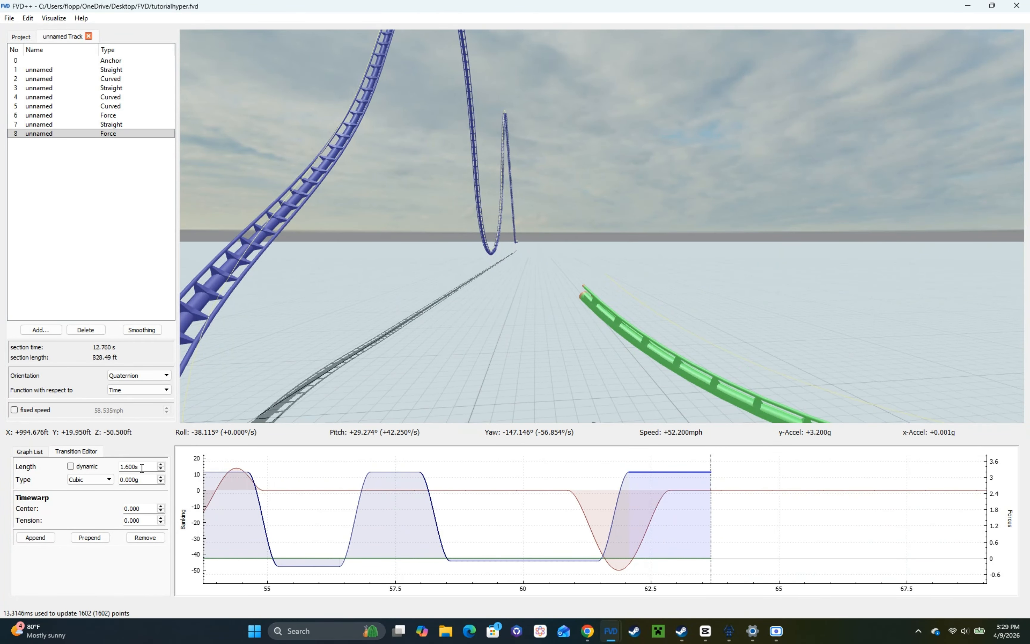
# Step: Append a 0.6 s cubic transition of -3.3 g after the turn's positive-g hold, followed by a 1 s transition of 0 g
pyautogui.click(34, 537)
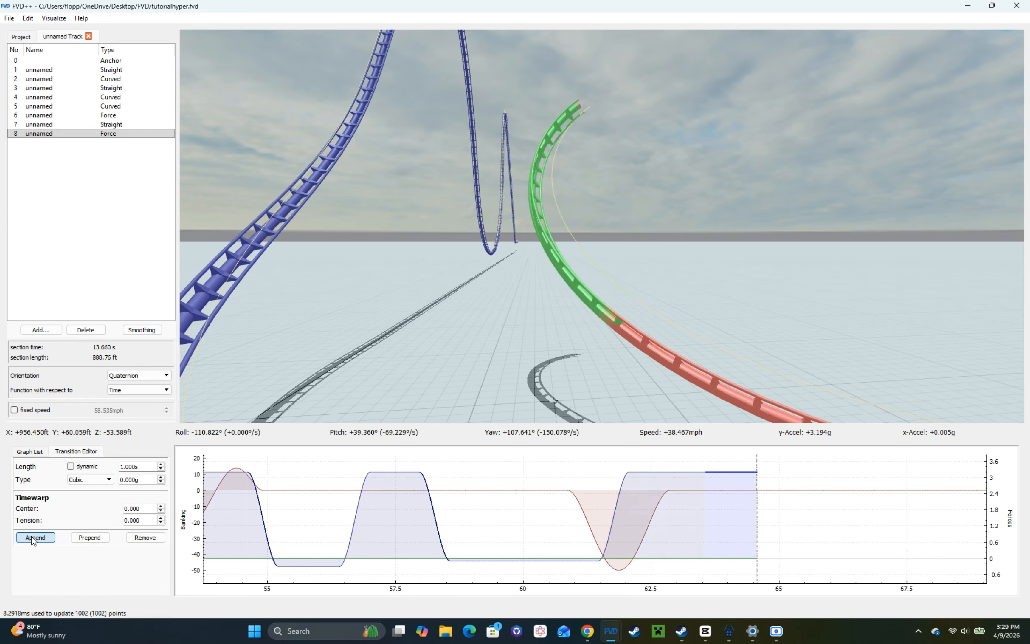
pyautogui.scroll(-4, 137, 466)
pyautogui.scroll(-20, 141, 478)
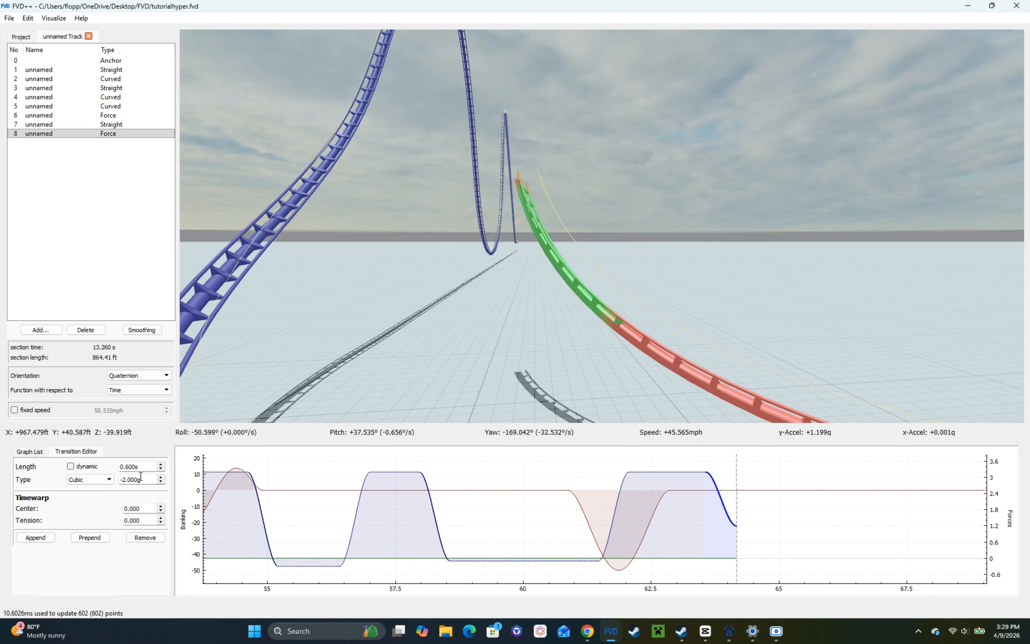
pyautogui.click(17, 539)
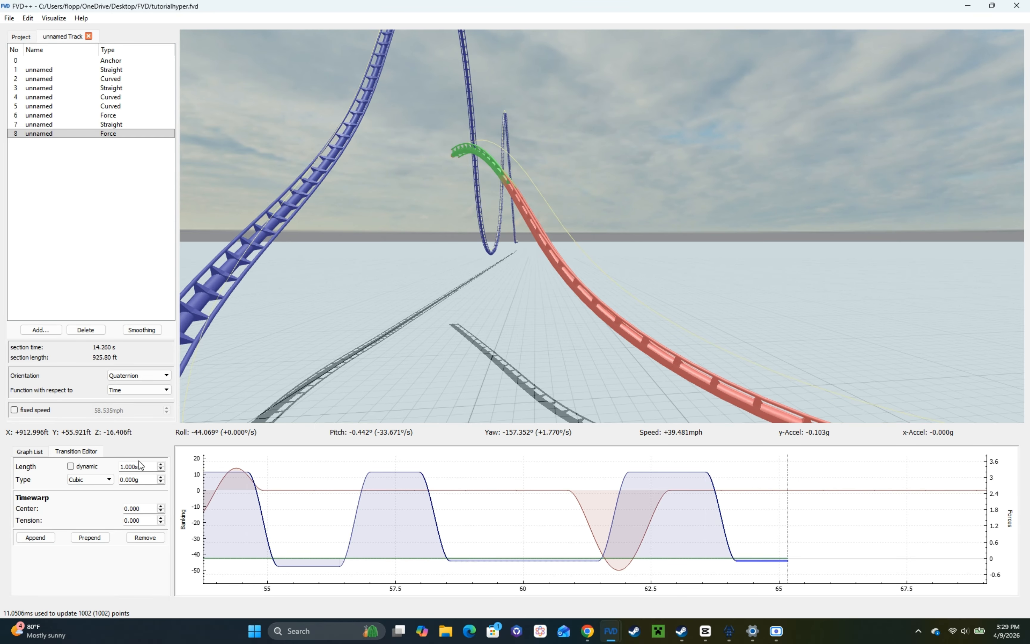
# Step: Lengthen the final 0 g transition to about 2 s and the turn's positive-g hold to 1.7 s
pyautogui.scroll(10, 145, 466)
pyautogui.click(647, 469)
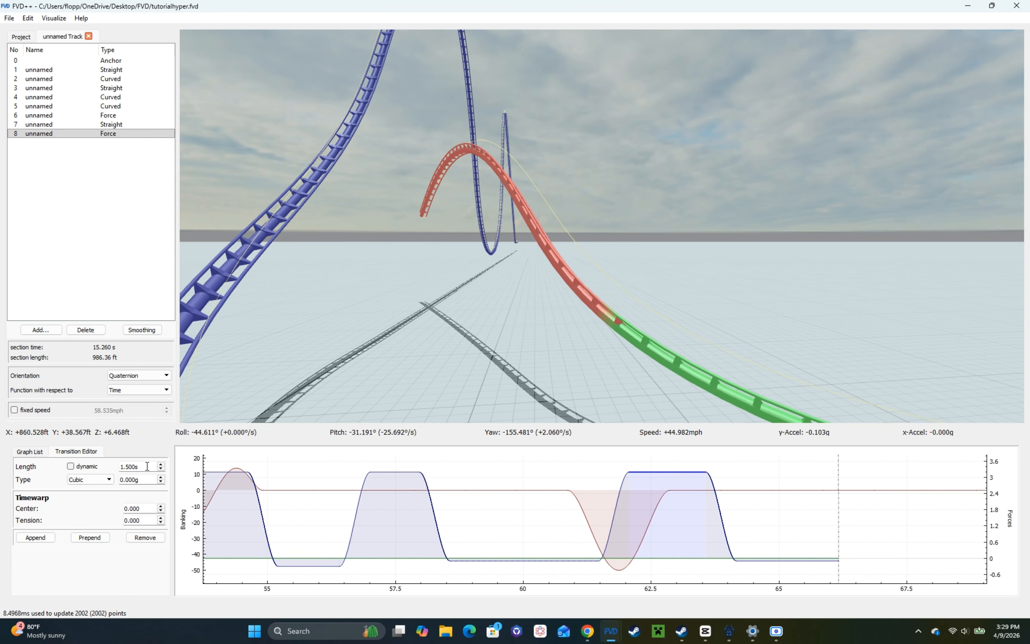
pyautogui.scroll(2, 147, 466)
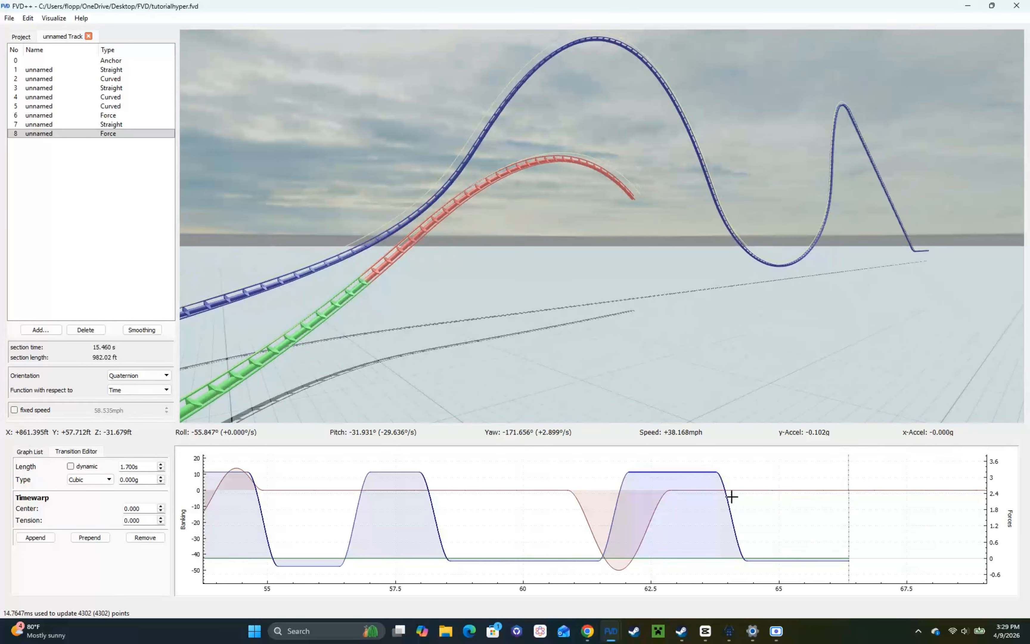
# Step: Set the flat 2 s quartic banking transition after the turn's roll-in to 20°/s, ride through it, and raise it to 40°/s
pyautogui.click(687, 489)
pyautogui.scroll(10, 160, 471)
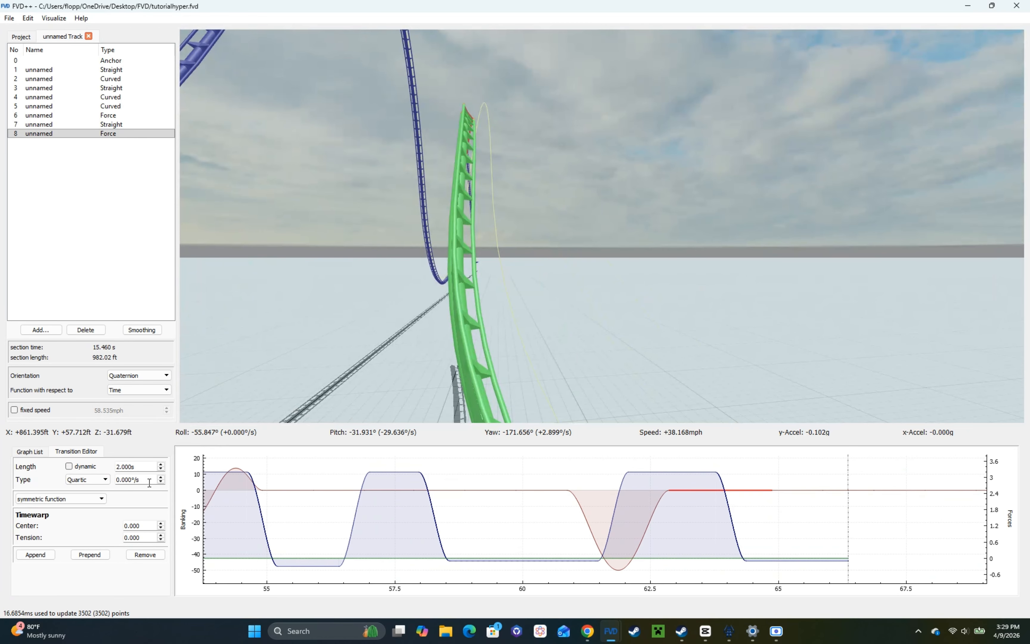
pyautogui.scroll(20, 149, 481)
pyautogui.press('space')
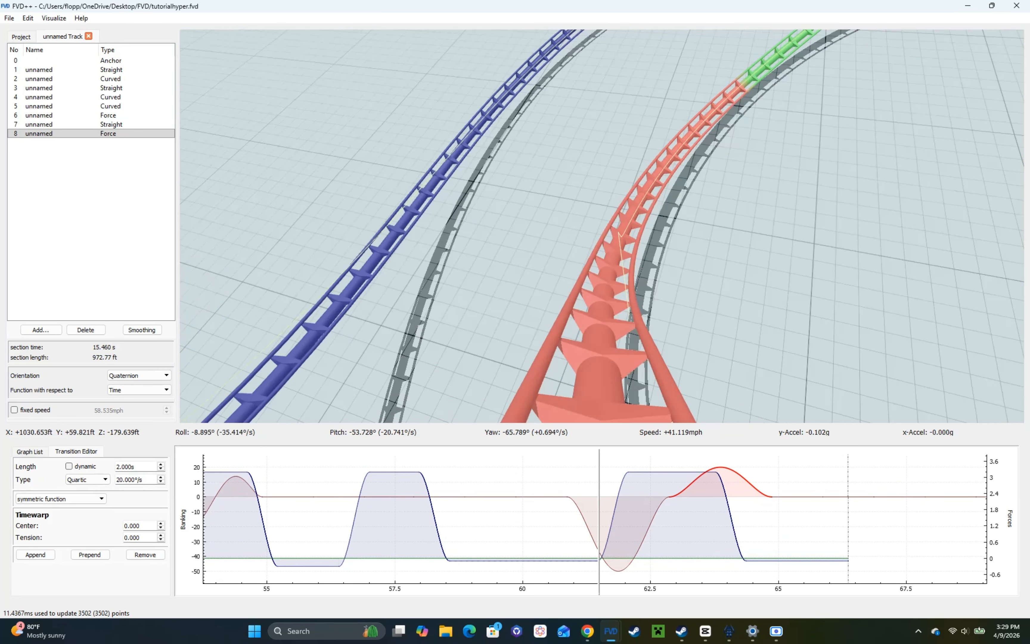
pyautogui.press('w')
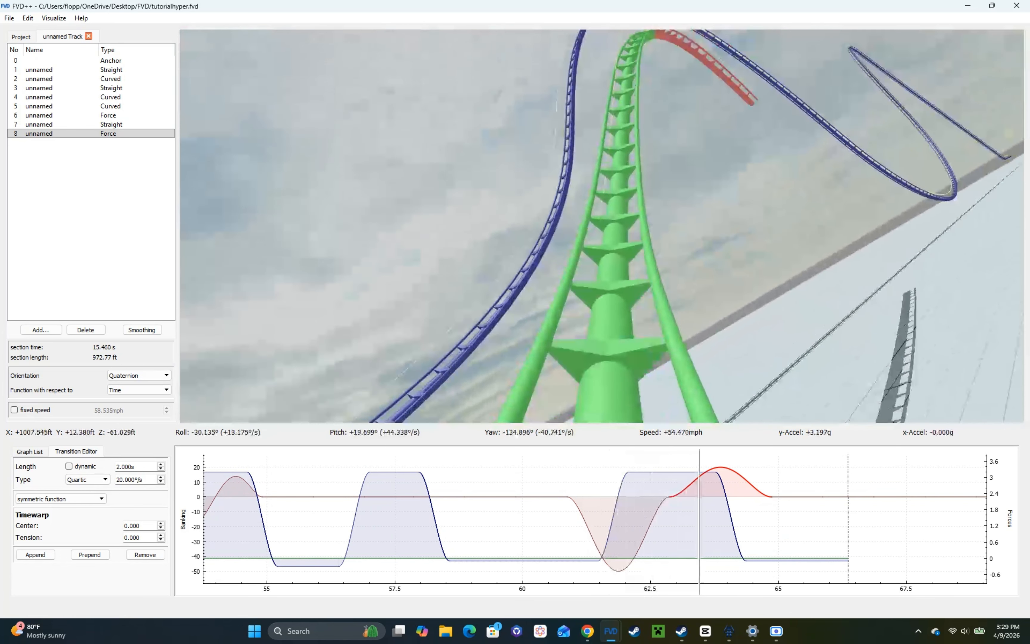
pyautogui.press('space')
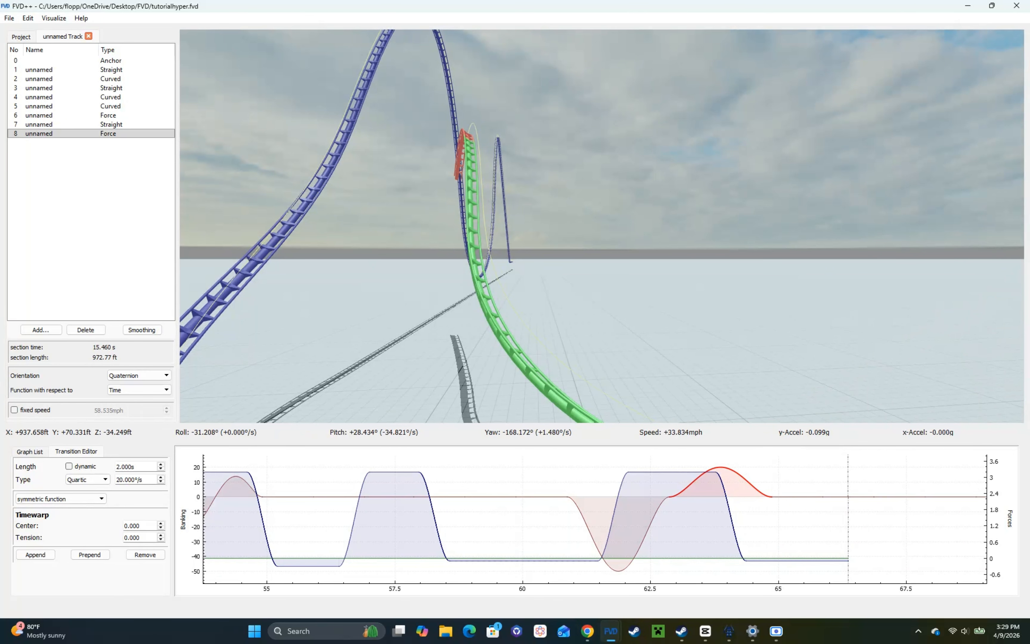
pyautogui.press('s')
pyautogui.scroll(3, 152, 480)
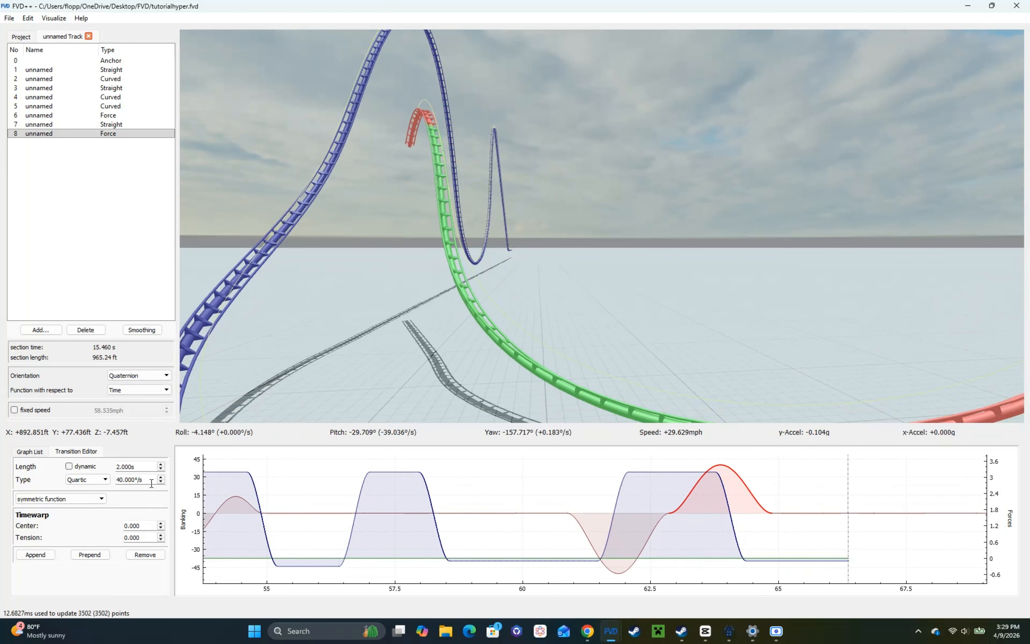
# Step: Try a 50°/s roll rate on the 2 s banking transition, compare the hill's shape, and return it to 40°/s
pyautogui.moveTo(408, 297); pyautogui.dragTo(340, 283)
pyautogui.press('d')
pyautogui.press('a')
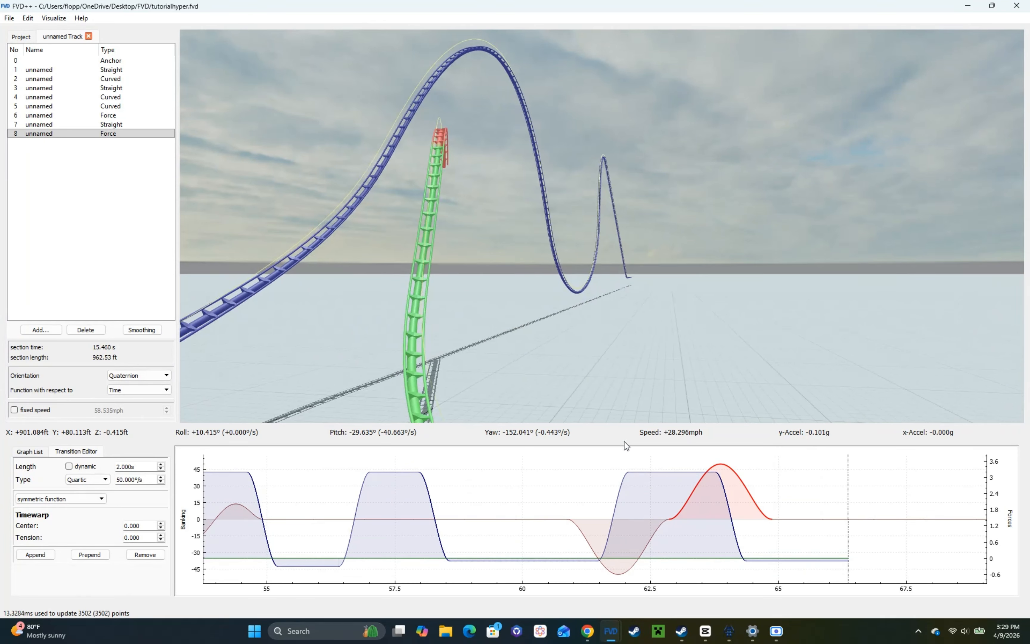
pyautogui.press('a')
pyautogui.press('s')
pyautogui.scroll(-1, 150, 480)
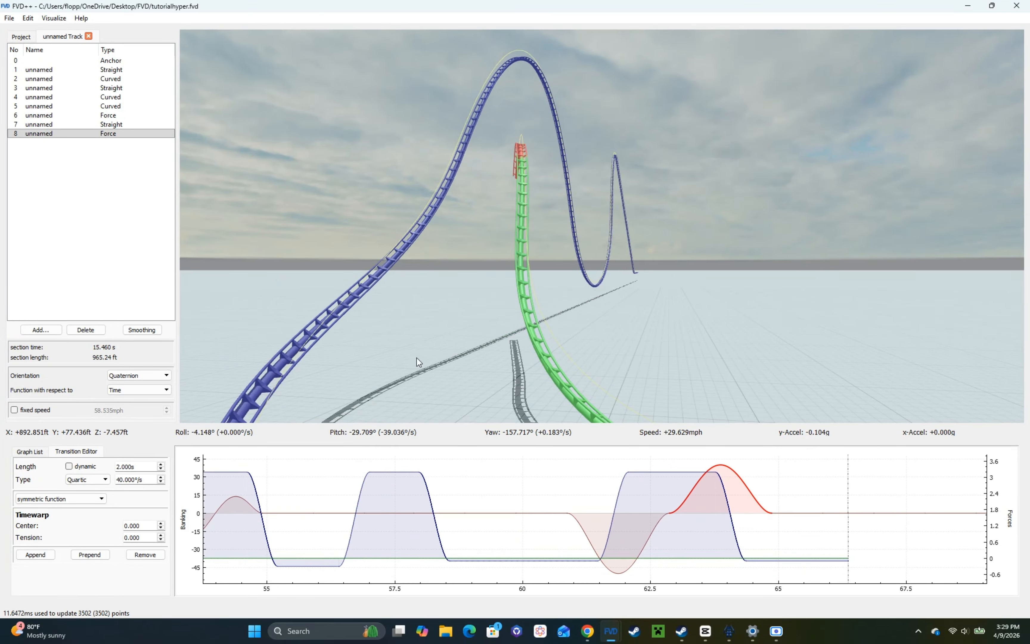
pyautogui.press('a')
pyautogui.moveTo(616, 273); pyautogui.dragTo(590, 255)
pyautogui.press('d')
pyautogui.press('a')
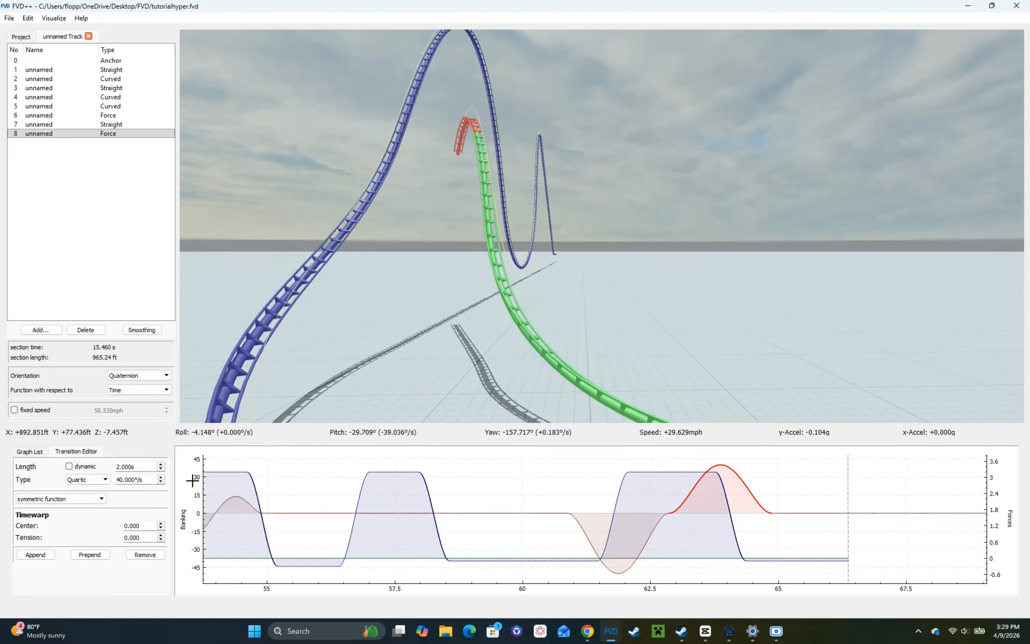
# Step: Prepend a 1 s hold of 0°/s before the 40°/s banking transition and view the delayed roll-out
pyautogui.click(98, 557)
pyautogui.press('a')
pyautogui.moveTo(443, 306); pyautogui.dragTo(444, 246)
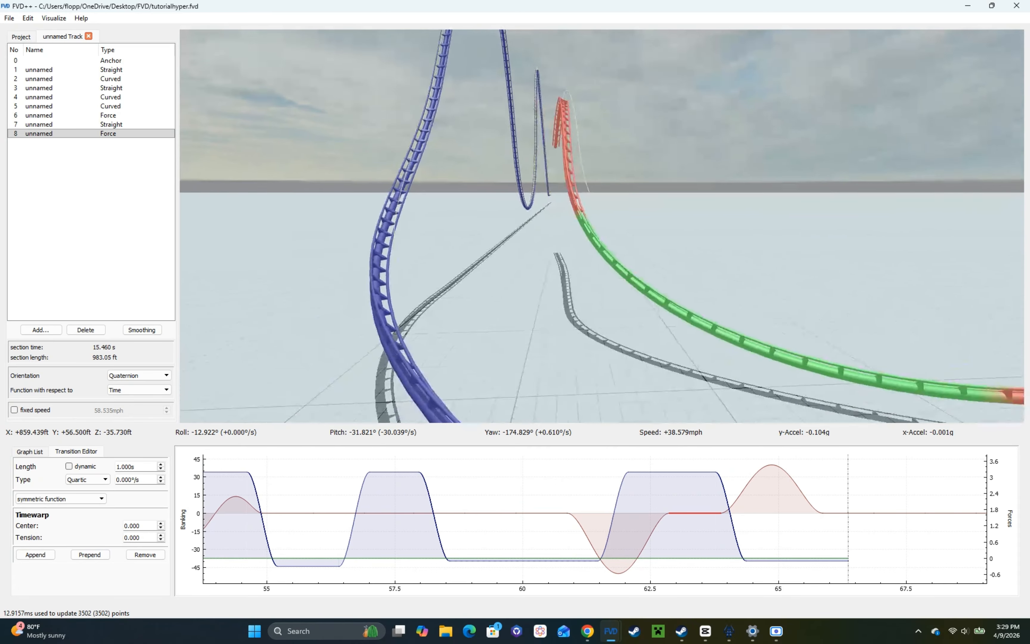
pyautogui.press('q')
pyautogui.press('s')
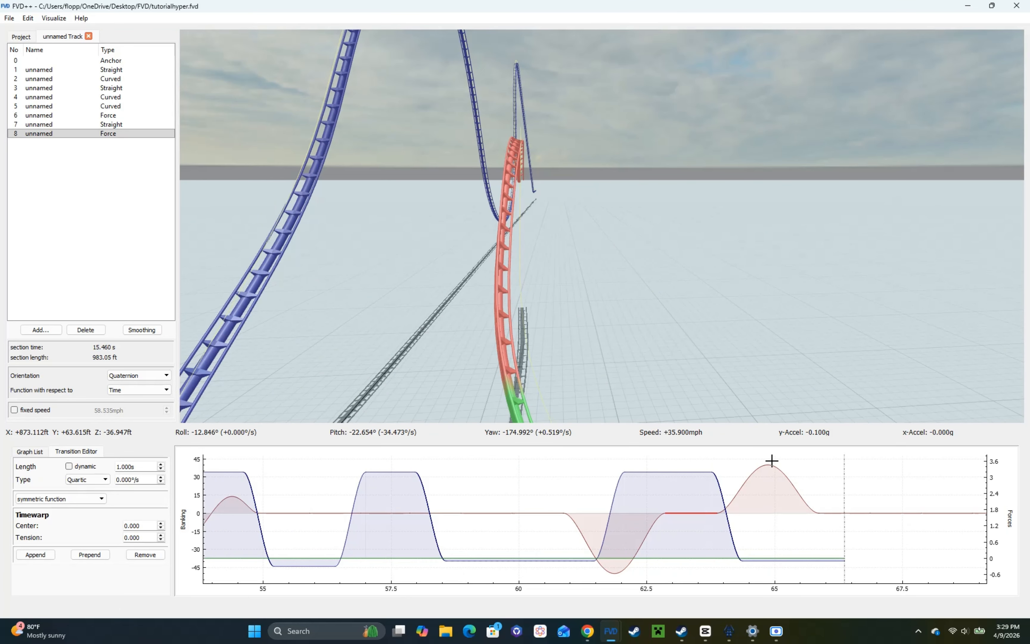
# Step: Raise the 2 s quartic roll-out transition to 52.1°/s and inspect the track's leveling over the hill
pyautogui.click(495, 504)
pyautogui.click(740, 466)
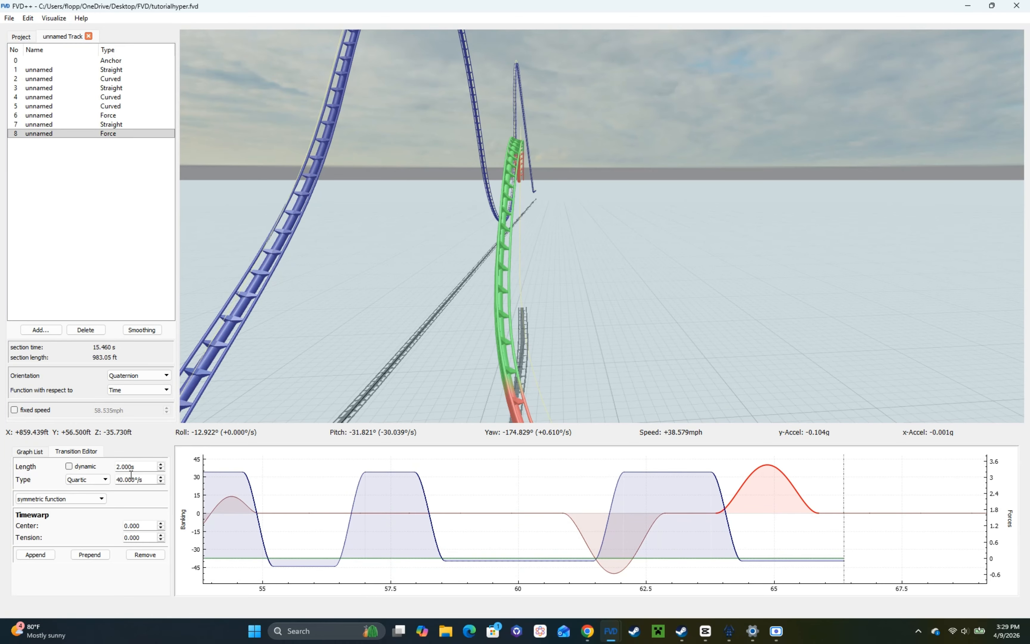
pyautogui.scroll(12, 137, 480)
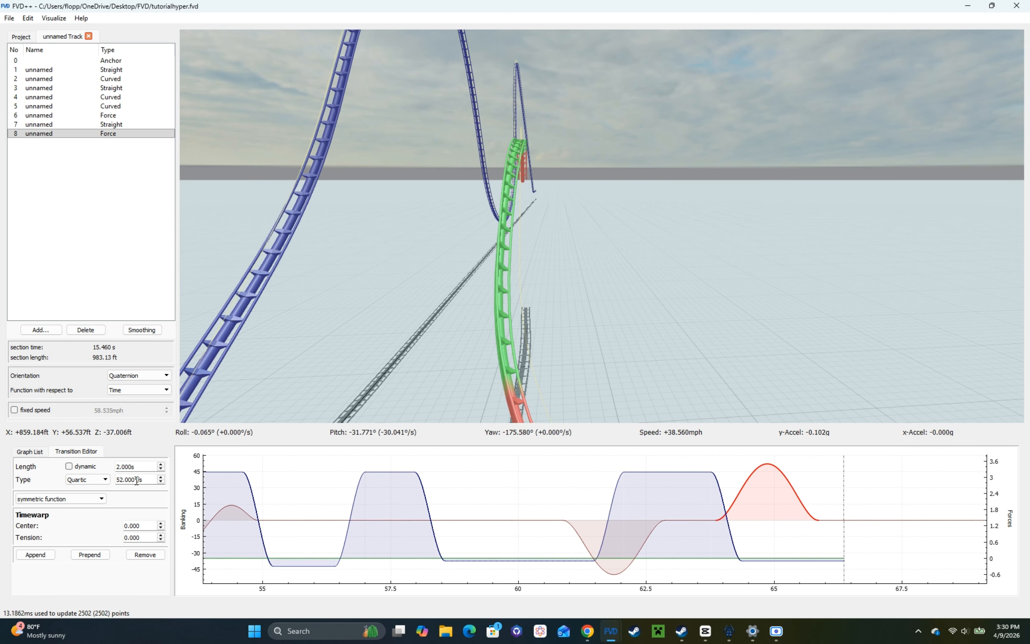
pyautogui.press('a')
pyautogui.moveTo(311, 372); pyautogui.dragTo(468, 374)
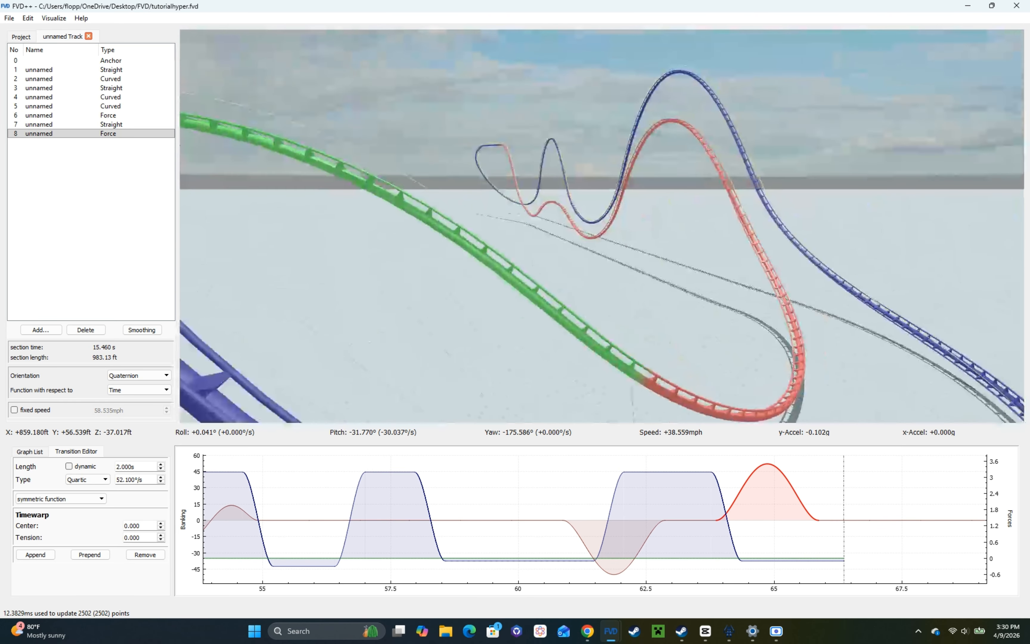
pyautogui.press('q')
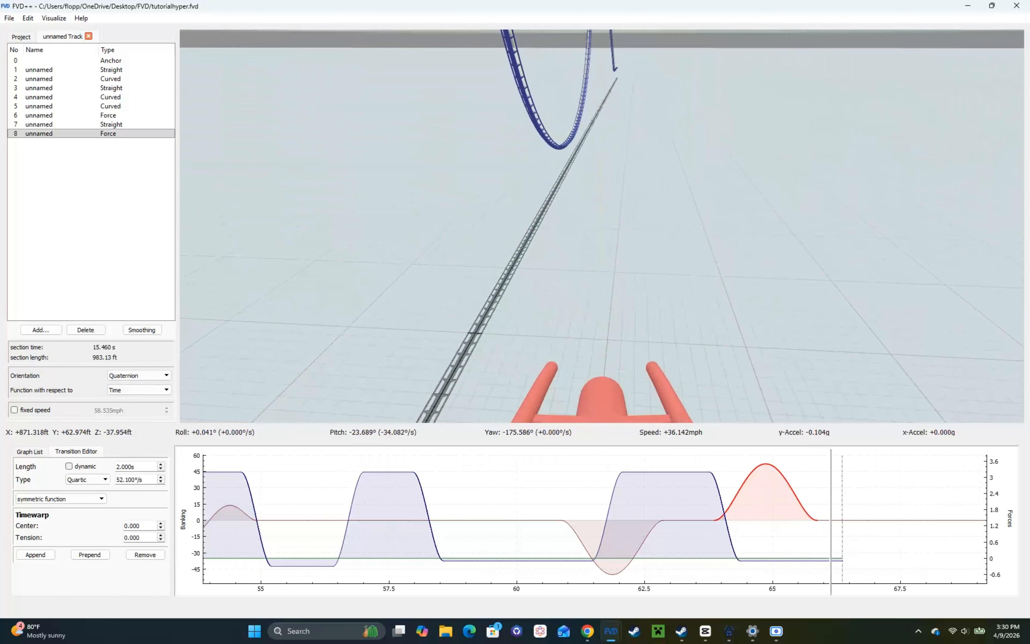
pyautogui.press('s')
pyautogui.moveTo(311, 372); pyautogui.dragTo(473, 422)
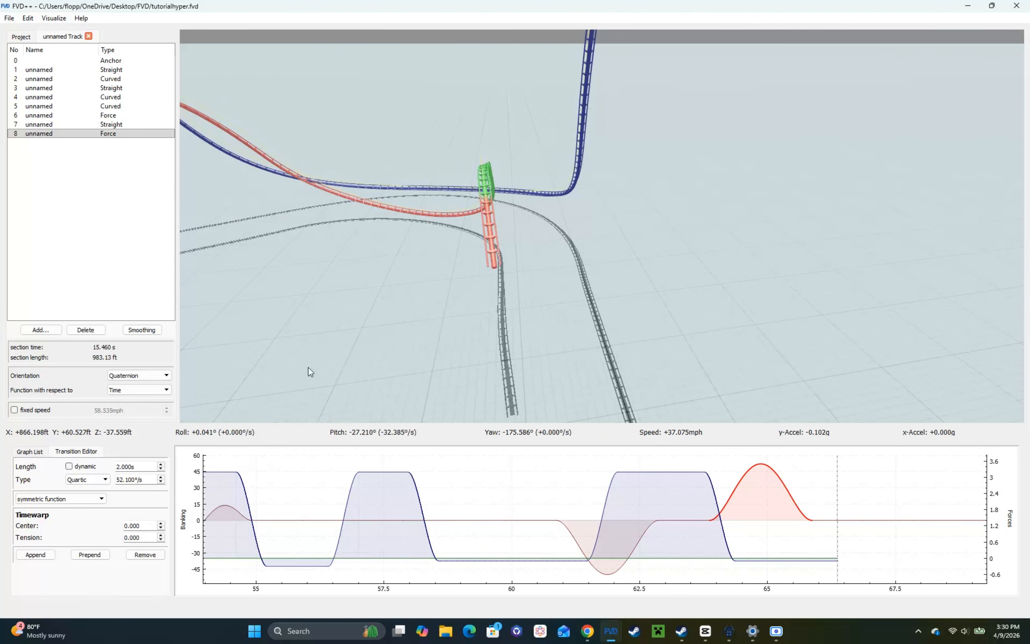
# Step: Try lengths of 0.6 s and 1.5 s for the 0°/s banking hold and ride through the roll-out
pyautogui.scroll(-9, 136, 467)
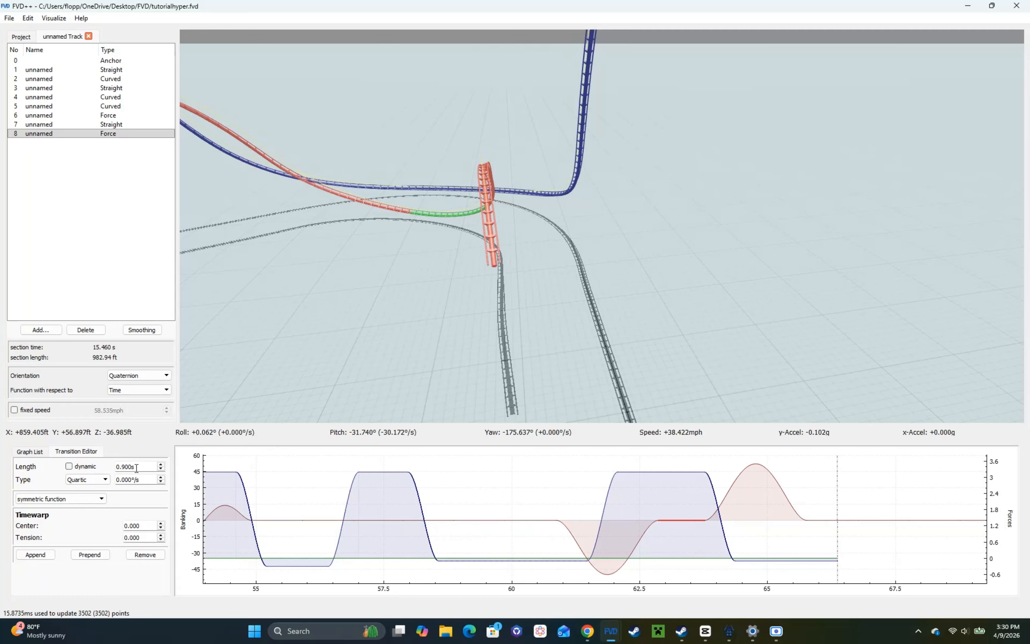
pyautogui.scroll(14, 136, 467)
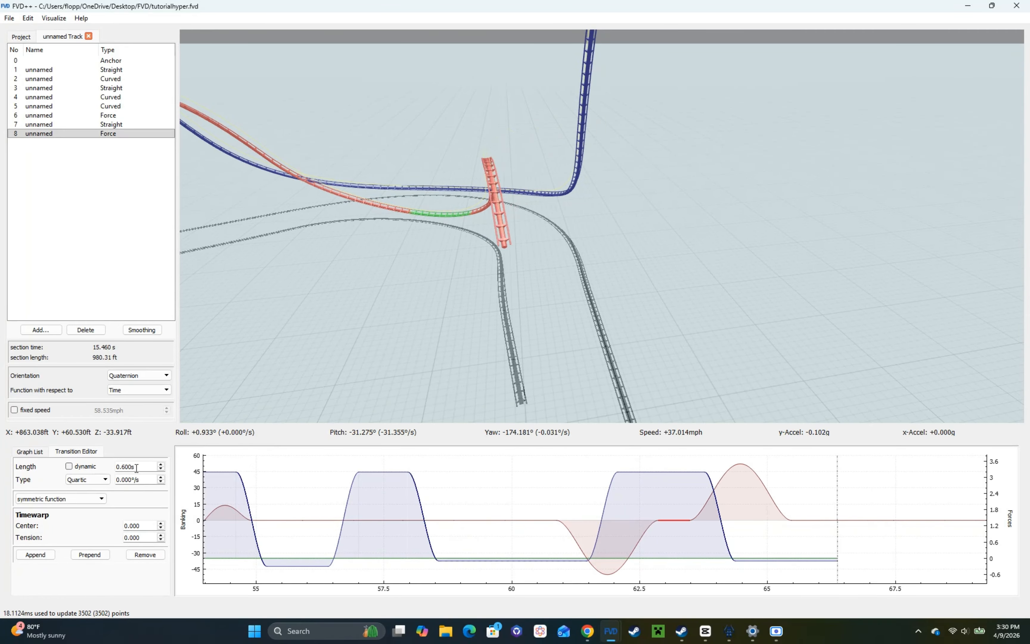
pyautogui.click(222, 400)
pyautogui.press('space')
pyautogui.press('s')
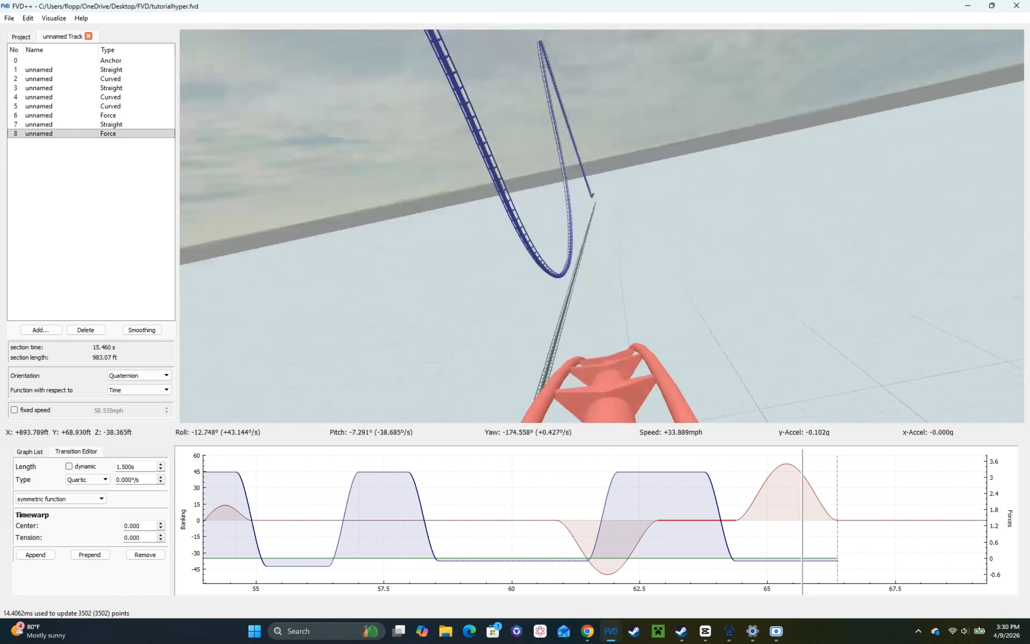
pyautogui.press('w')
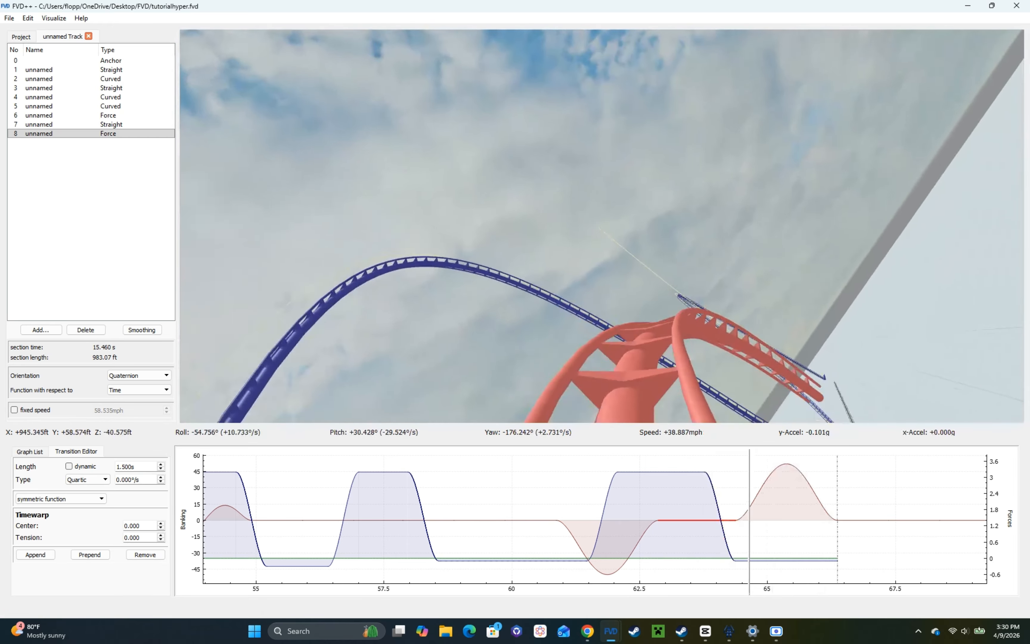
pyautogui.press('space')
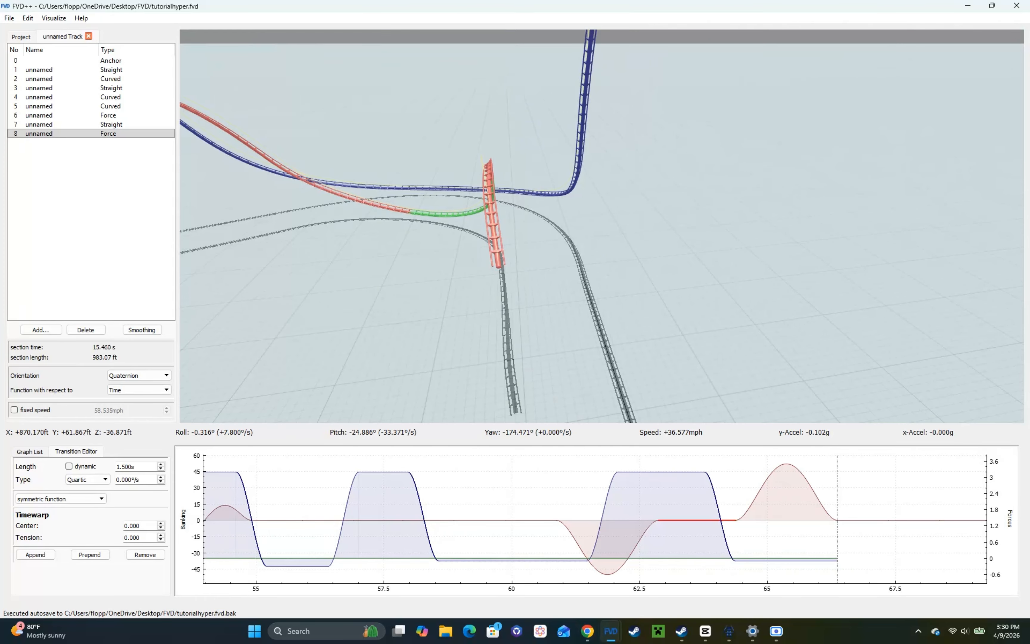
# Step: Shorten the 0°/s banking hold to 0.9 s, ride through the turn exit, and reduce the hold further to 0.6 s
pyautogui.press('a')
pyautogui.moveTo(332, 279); pyautogui.dragTo(372, 271)
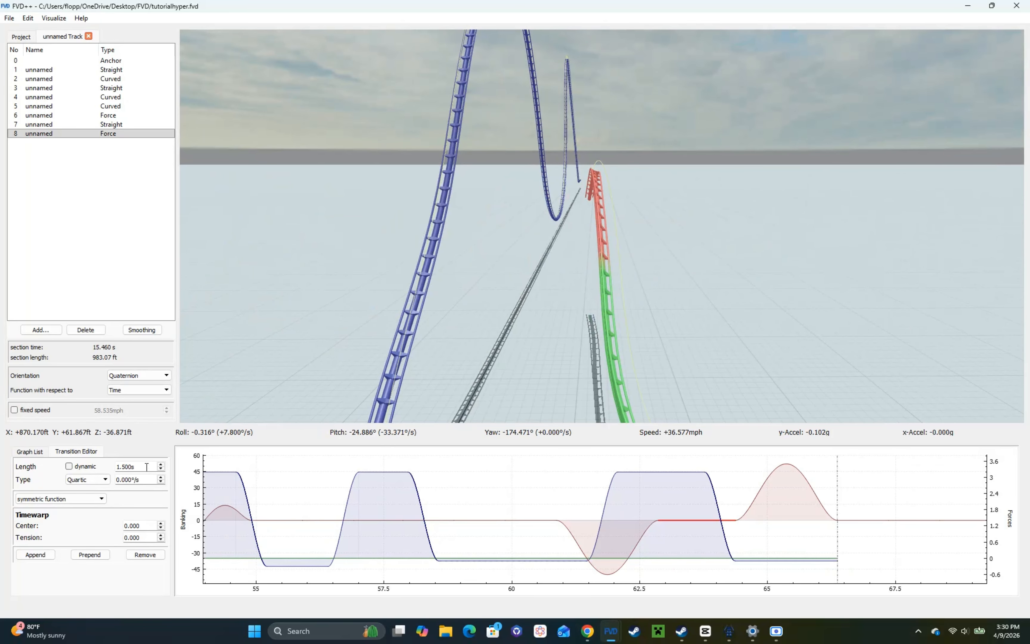
pyautogui.scroll(-6, 146, 468)
pyautogui.press('w')
pyautogui.moveTo(323, 306); pyautogui.dragTo(324, 277)
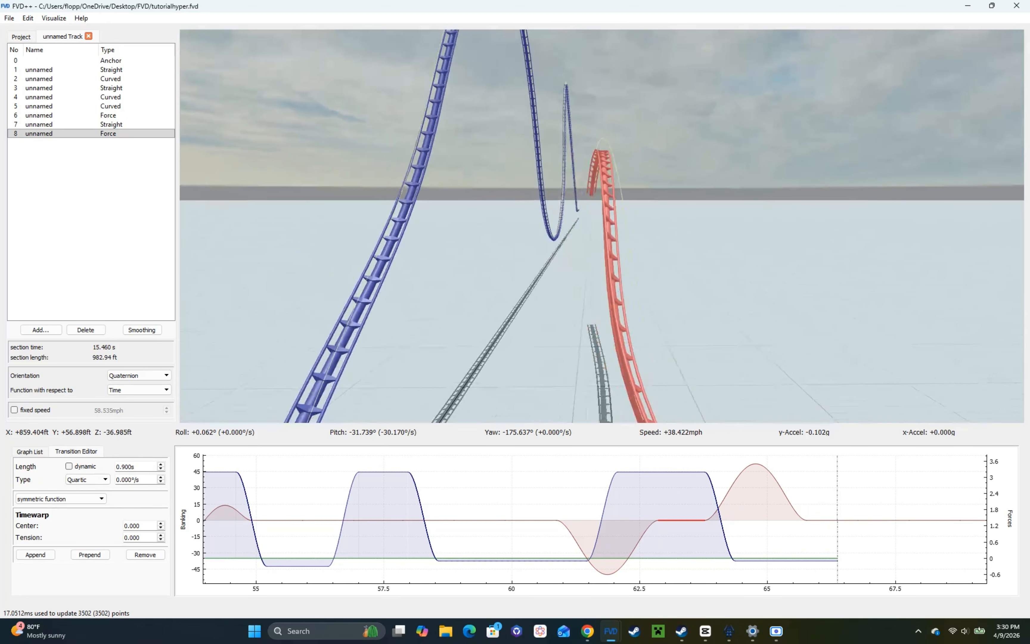
pyautogui.press('space')
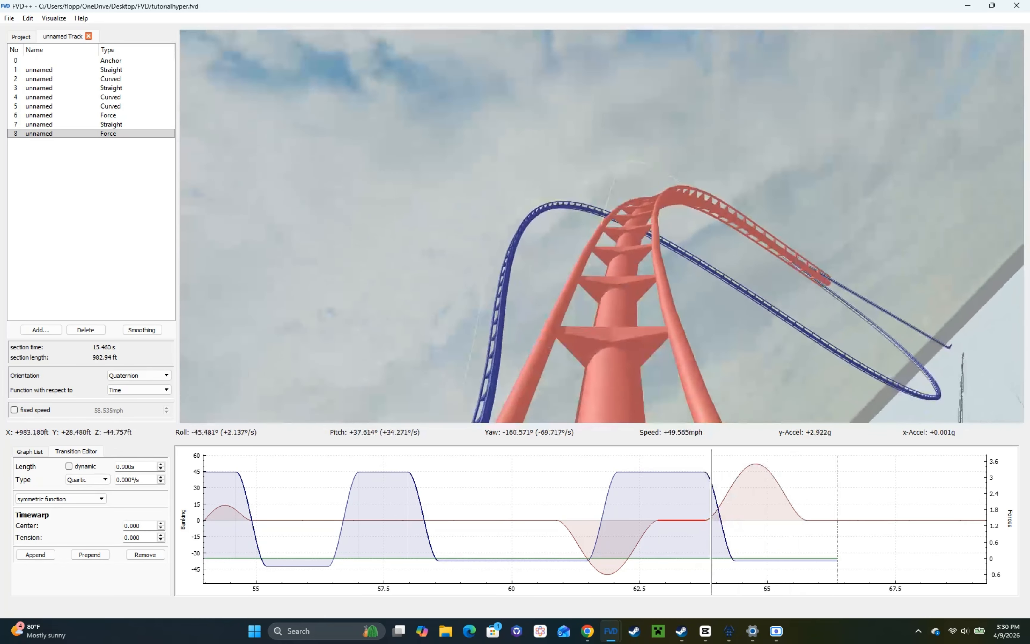
pyautogui.press('space')
pyautogui.scroll(-3, 141, 468)
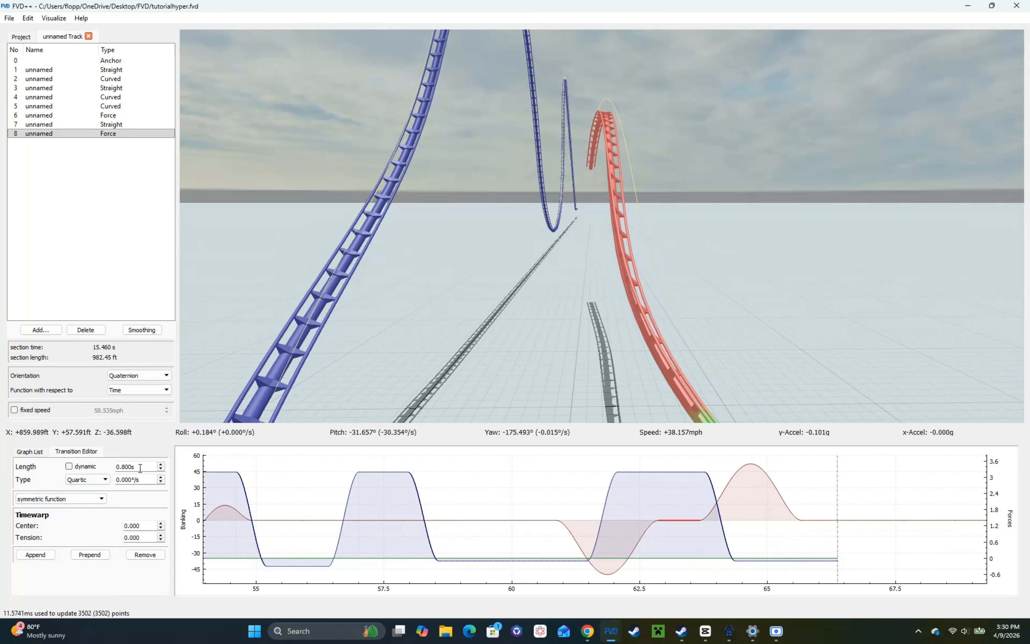
pyautogui.moveTo(345, 322); pyautogui.dragTo(504, 414)
pyautogui.click(734, 471)
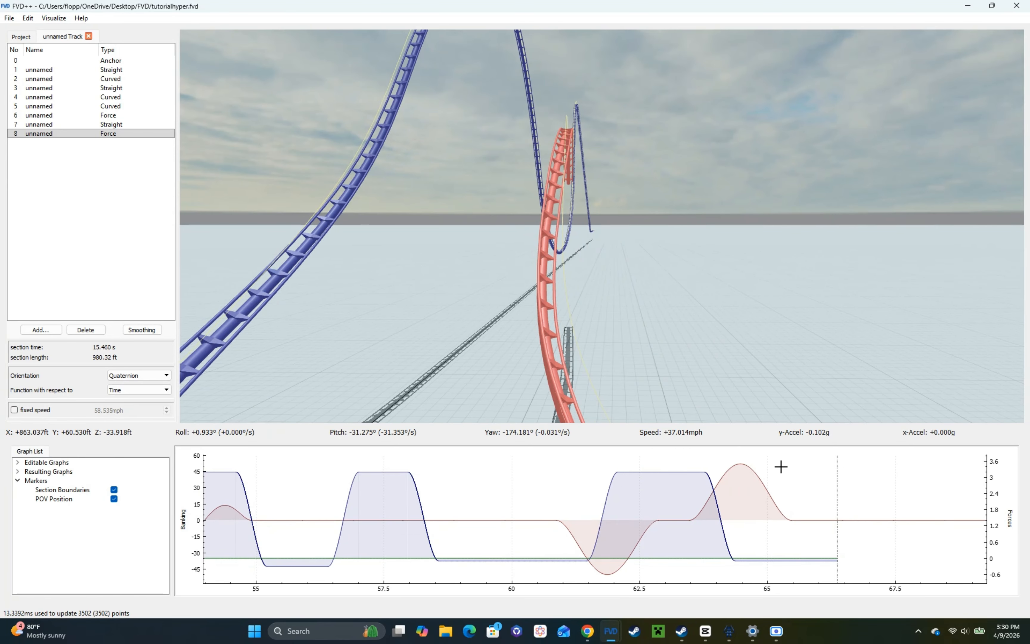
# Step: Change the 52.1°/s banking transition to quintic with the doubleBump(1) function and set its shape parameter to 5
pyautogui.click(753, 465)
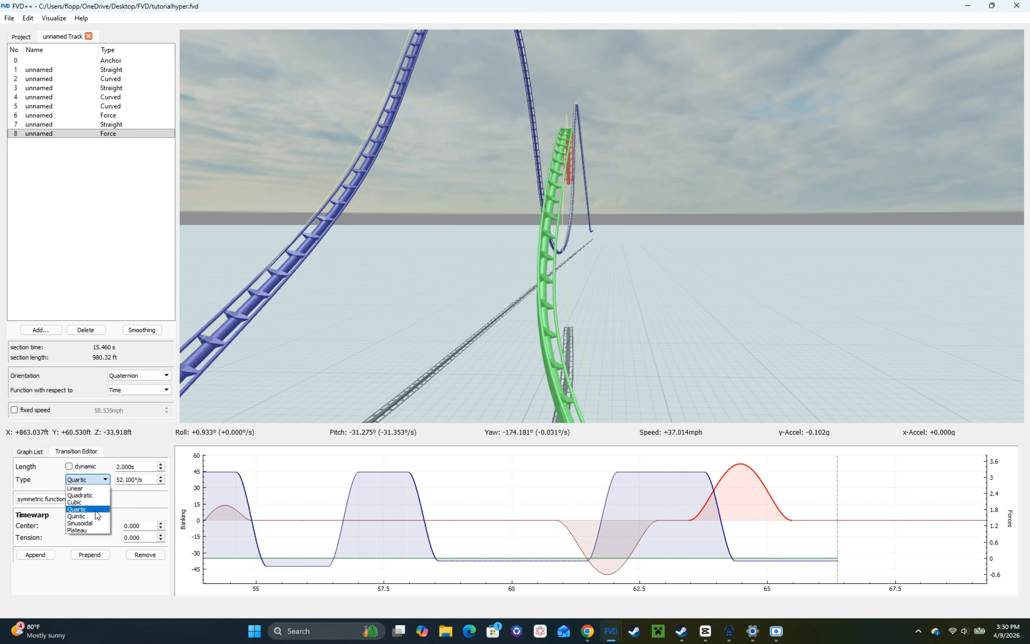
pyautogui.click(91, 516)
pyautogui.click(60, 515)
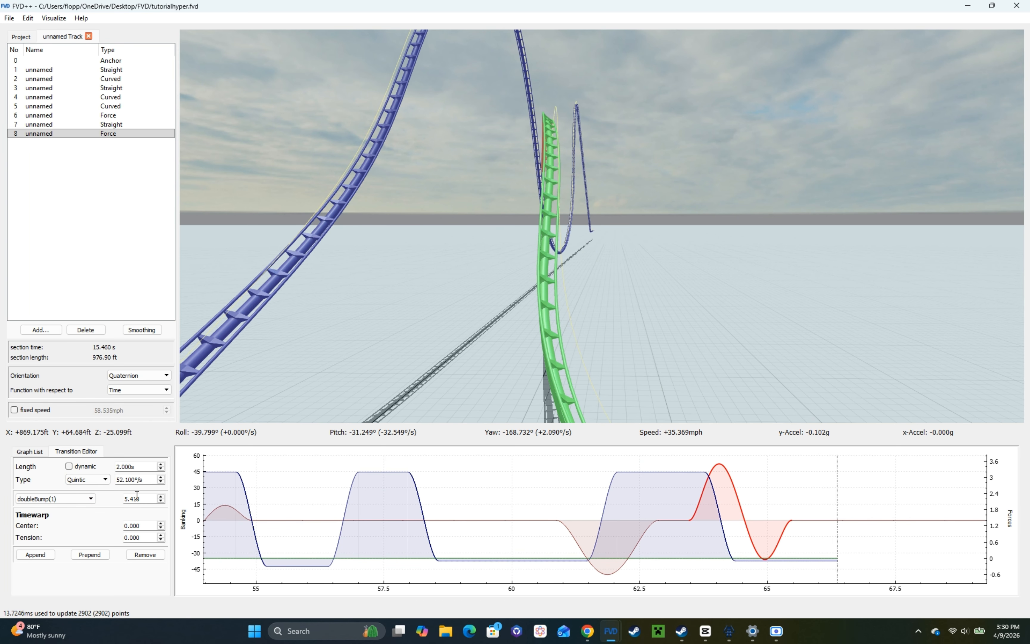
pyautogui.press('BackSpace')
pyautogui.press('BackSpace')
pyautogui.press('BackSpace')
pyautogui.press('BackSpace')
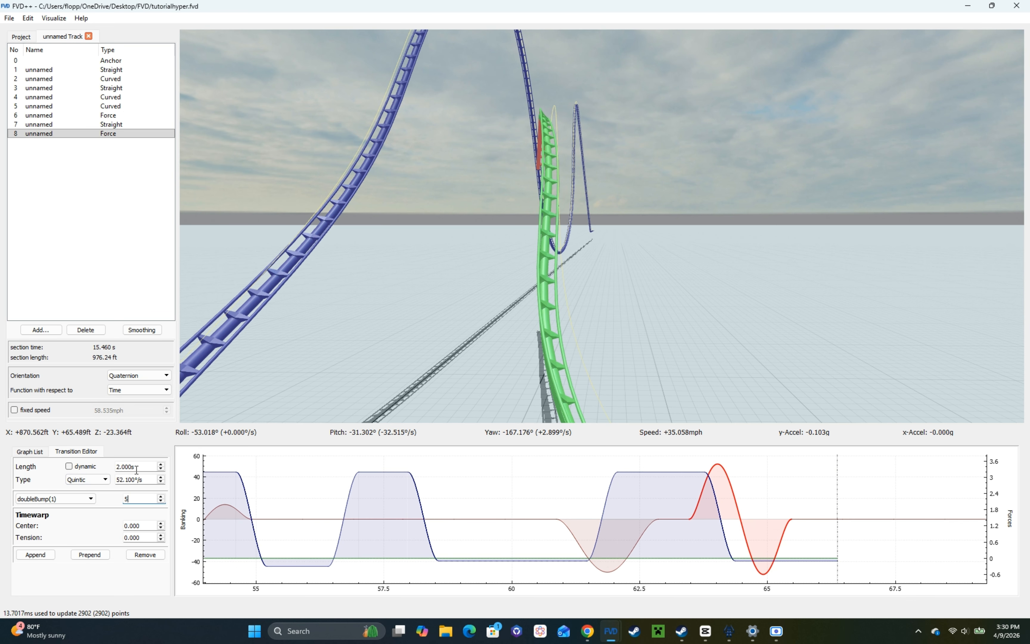
# Step: Lengthen the quintic double-bump banking transition to 3 s and set its shape parameter to 5.9
pyautogui.scroll(1, 136, 470)
pyautogui.moveTo(720, 520)
pyautogui.mouseDown(button='right')
pyautogui.moveTo(747, 519)
pyautogui.moveTo(707, 519)
pyautogui.moveTo(792, 519)
pyautogui.moveTo(723, 520)
pyautogui.mouseUp(button='right')
pyautogui.scroll(9, 141, 509)
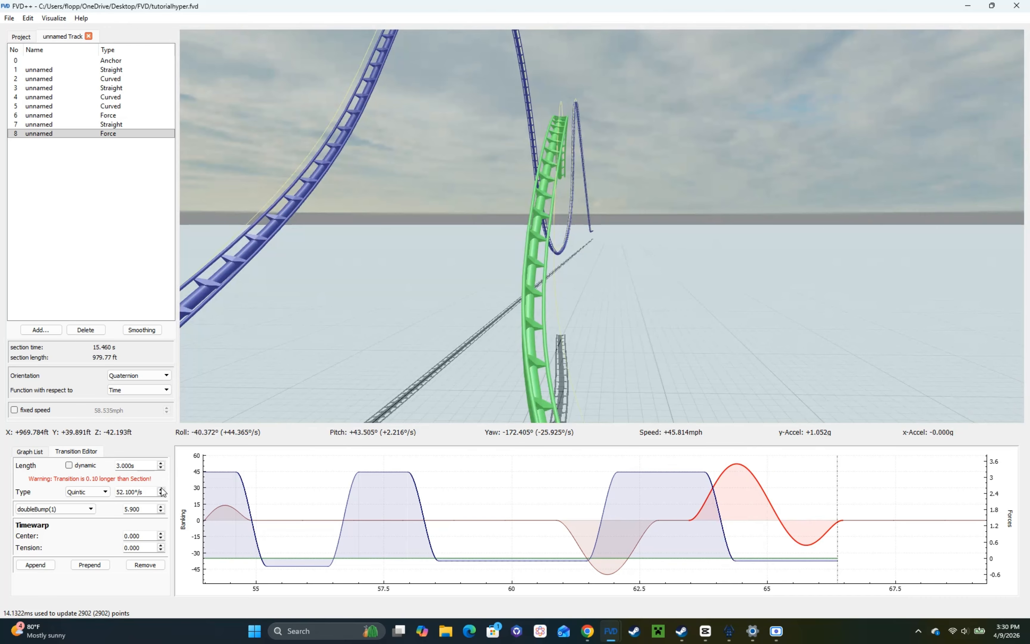
# Step: Raise the double-bump banking transition to 100°/s, lengthen it to 3.9 s, and view the hill from the side
pyautogui.scroll(20, 135, 492)
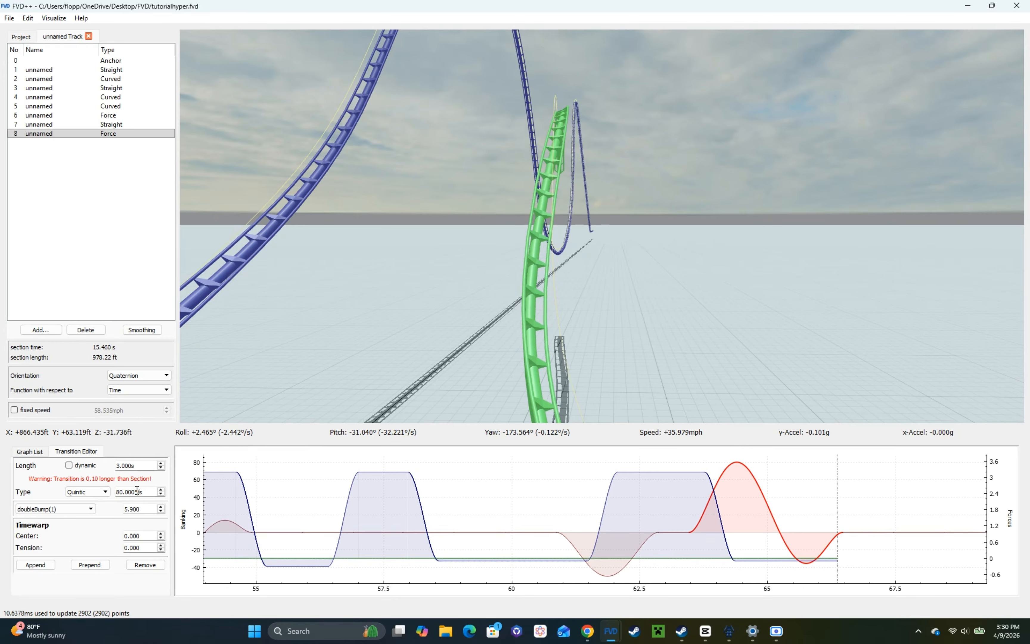
pyautogui.moveTo(702, 519); pyautogui.dragTo(806, 520, button='right')
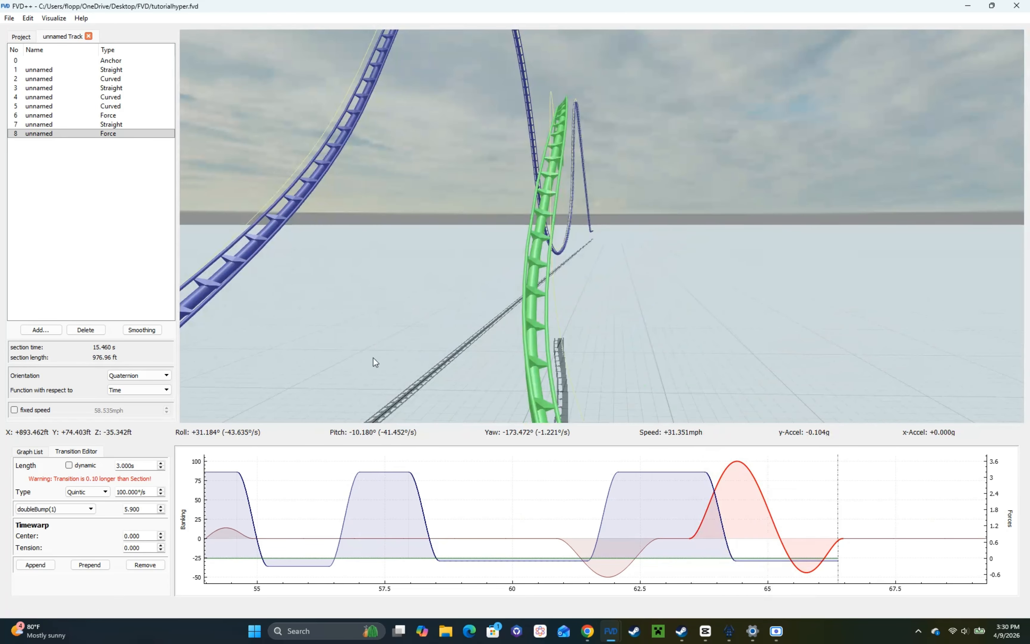
pyautogui.scroll(9, 136, 468)
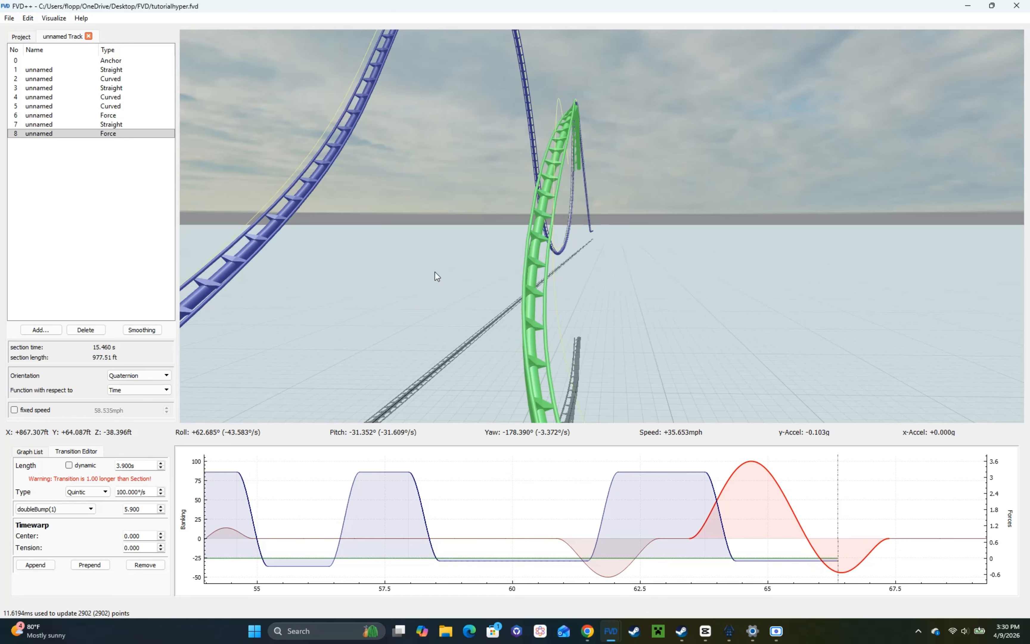
pyautogui.moveTo(437, 276); pyautogui.dragTo(490, 297)
pyautogui.press('a')
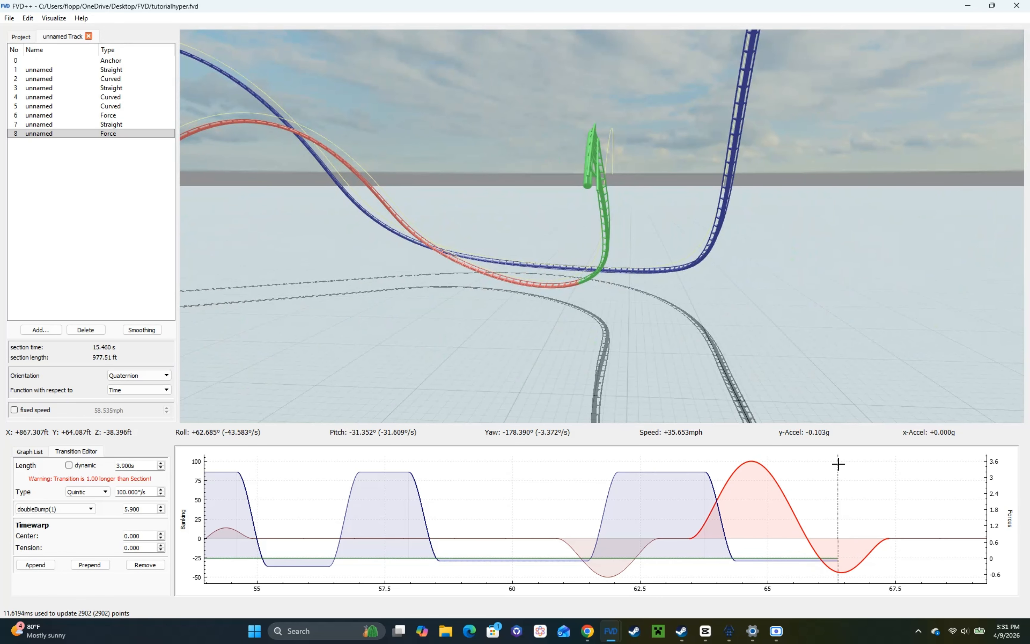
# Step: Extend the normal force after the hill with a 1 s cubic transition reaching about 3 g, followed by a 1 s hold
pyautogui.click(774, 559)
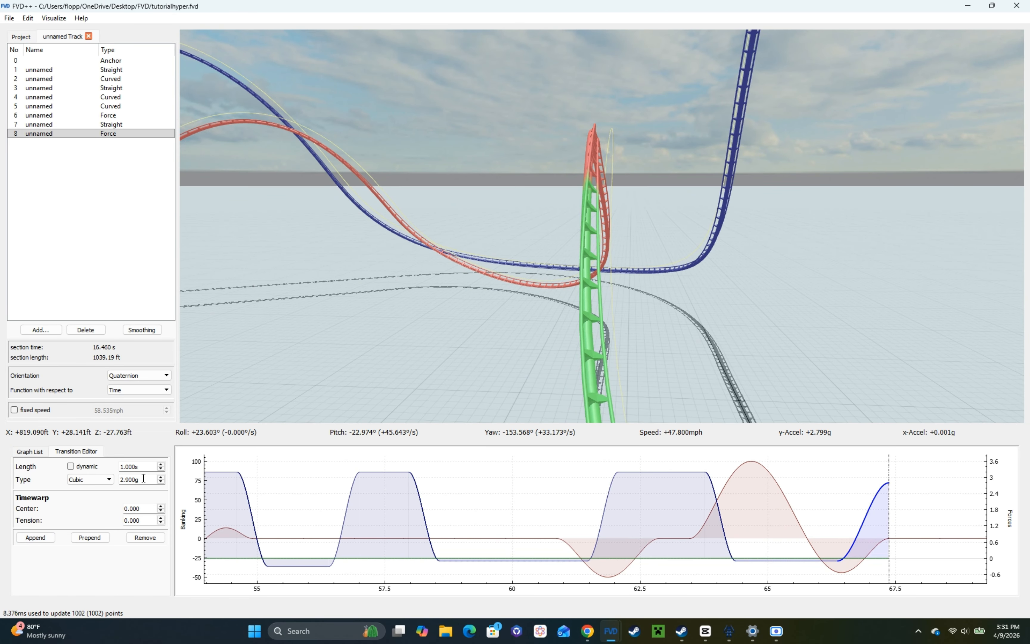
pyautogui.click(48, 538)
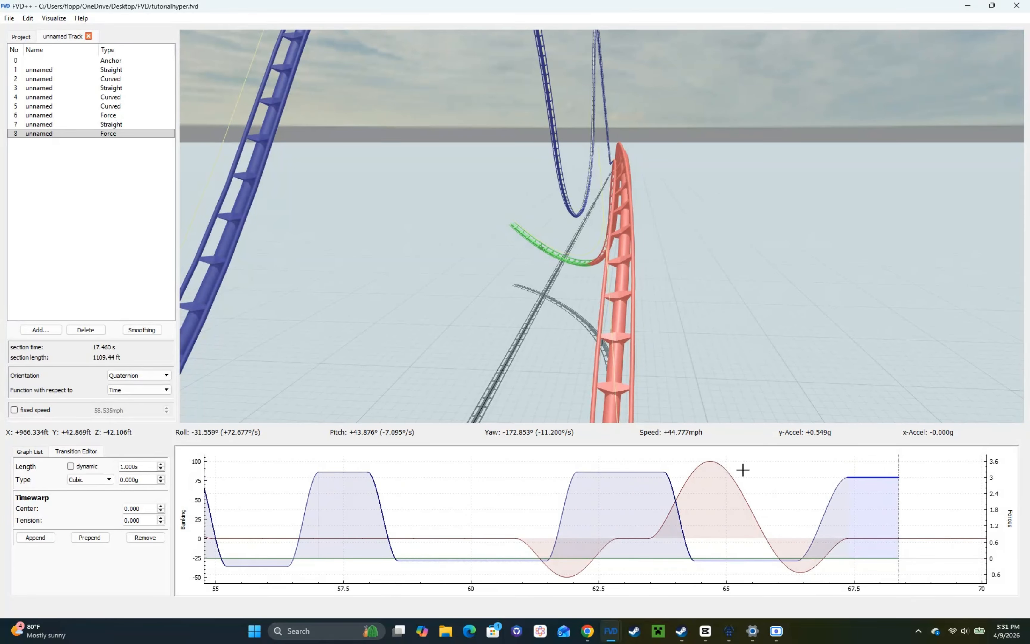
# Step: Try 40°/s for the double-bump banking transition, set it to 90°/s, and check the track from the rider's view
pyautogui.click(743, 469)
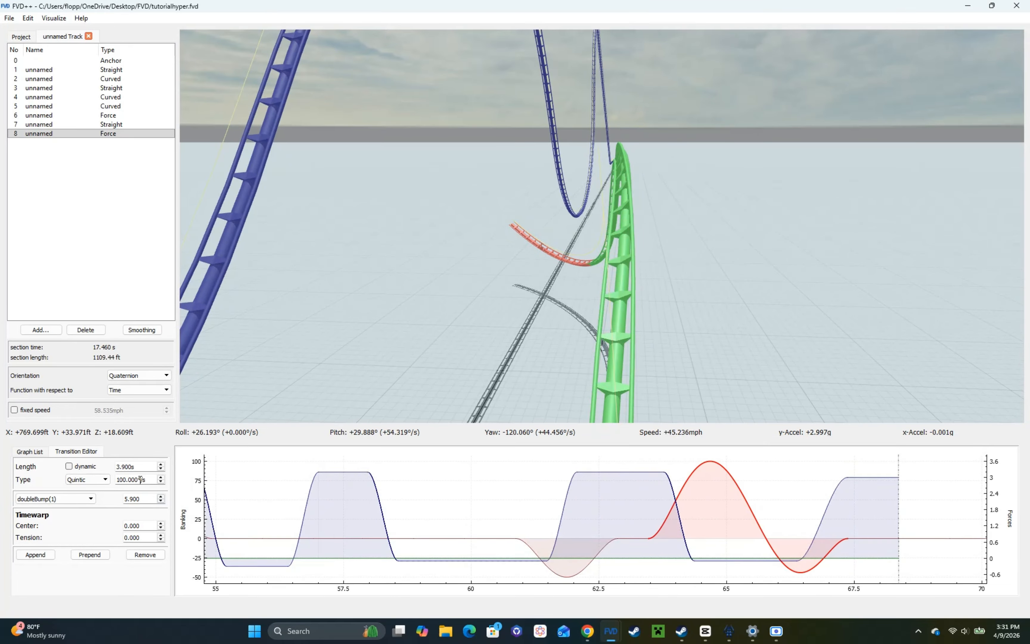
pyautogui.scroll(-6, 140, 479)
pyautogui.rightClick(289, 374)
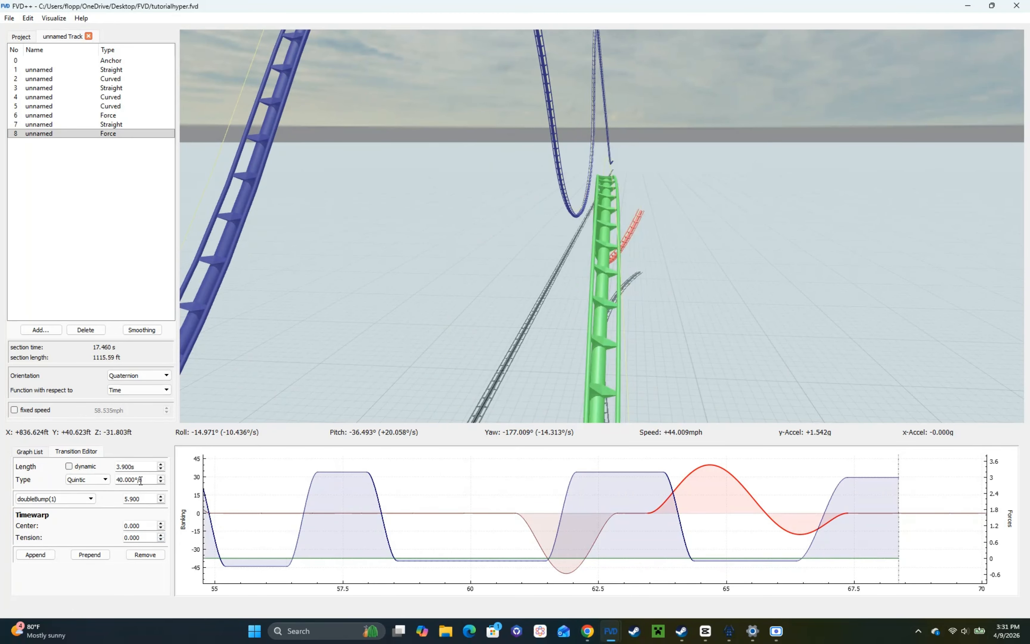
pyautogui.scroll(5, 141, 480)
pyautogui.press('s')
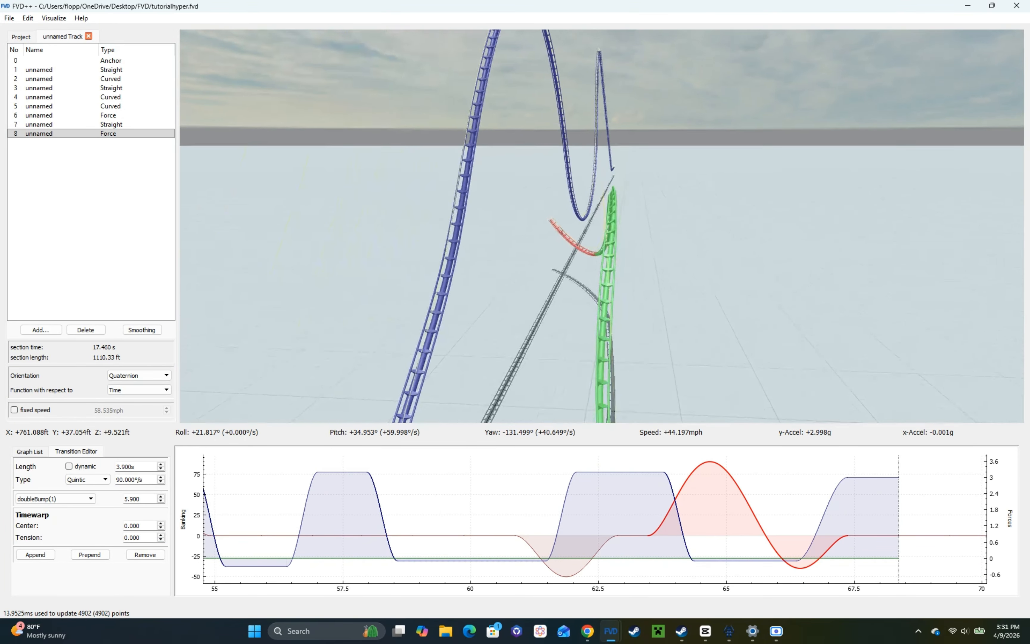
pyautogui.press('r')
pyautogui.press('s')
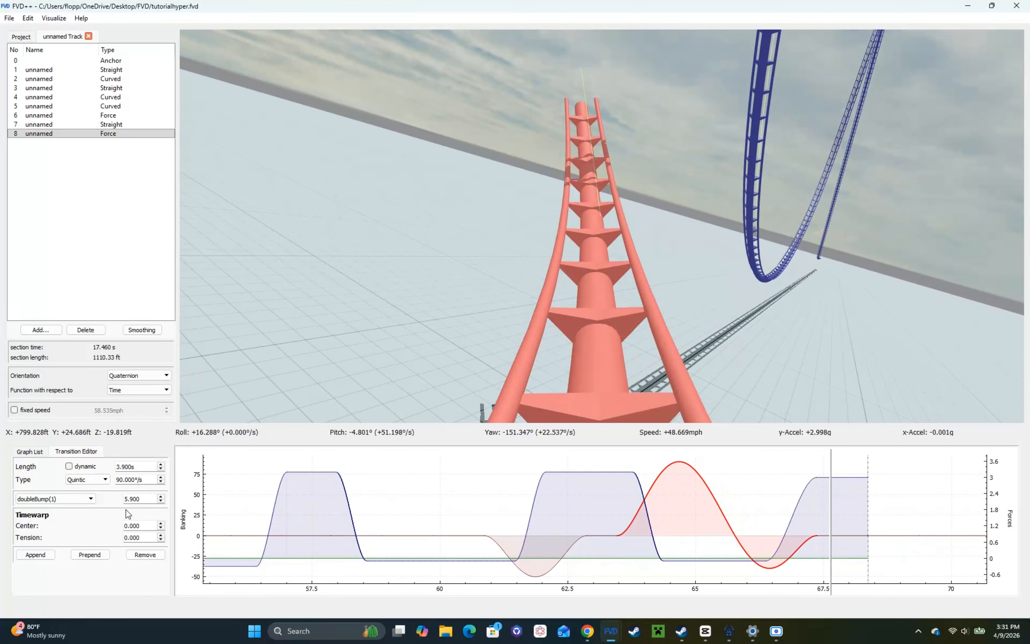
# Step: Set the double-bump transition's shape parameter to 5.5 and compare the hill's exit from the ride and outside views
pyautogui.scroll(-4, 144, 500)
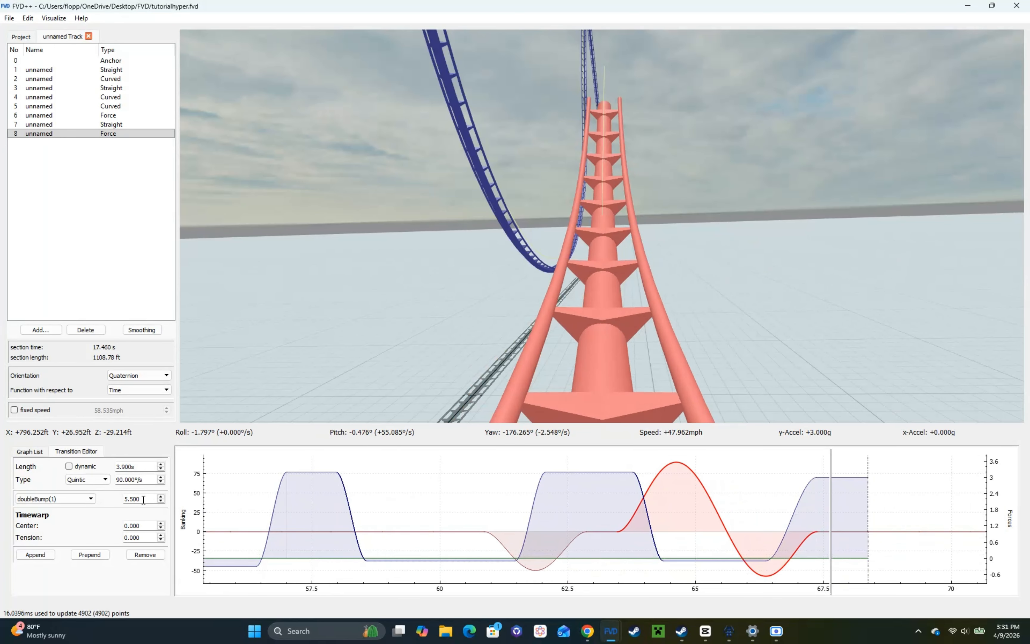
pyautogui.press('r')
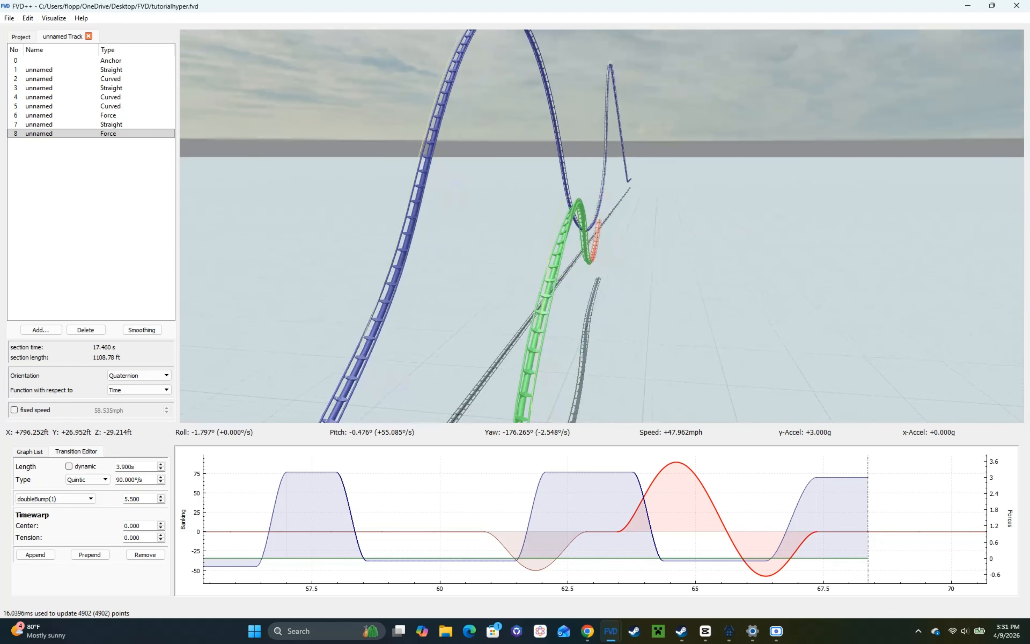
pyautogui.press('r')
pyautogui.press('s')
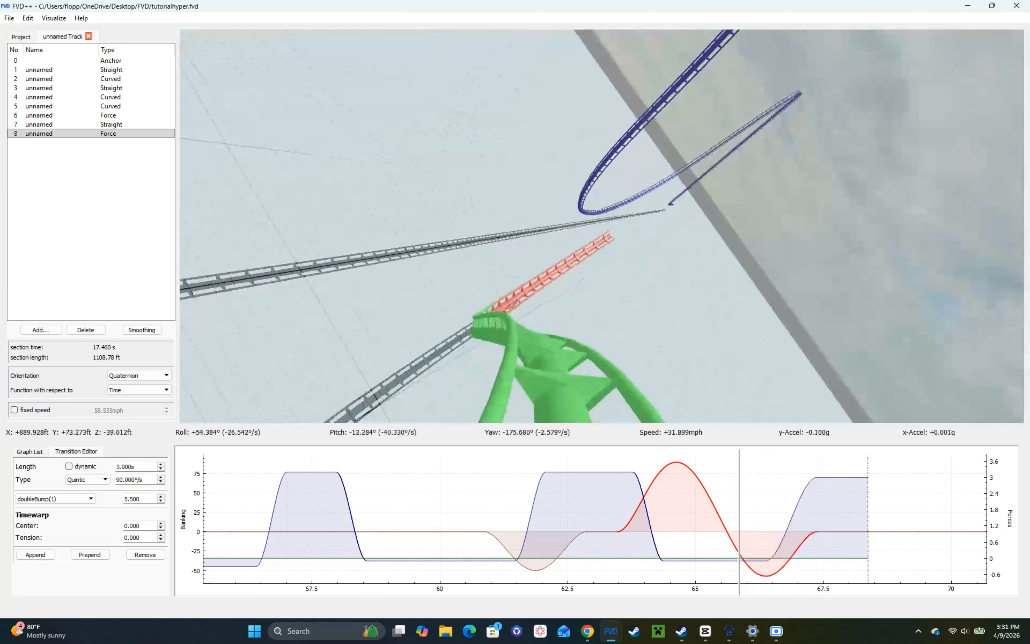
pyautogui.press('w')
pyautogui.press('r')
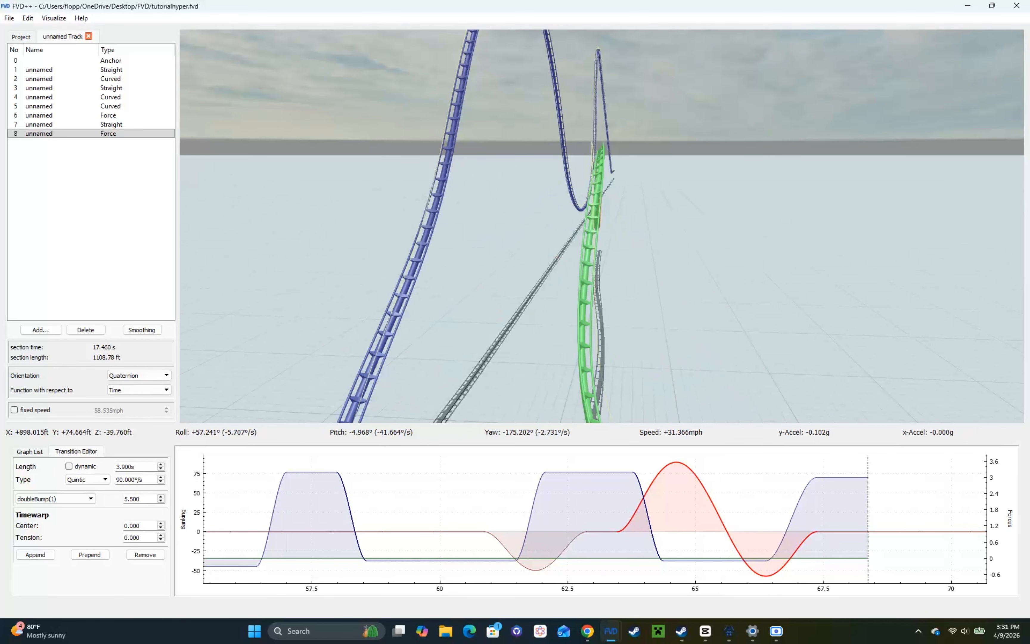
# Step: Try several shape parameters for the double-bump banking transition, settle on 5.4, and raise its rate to 110°/s
pyautogui.scroll(-2, 150, 497)
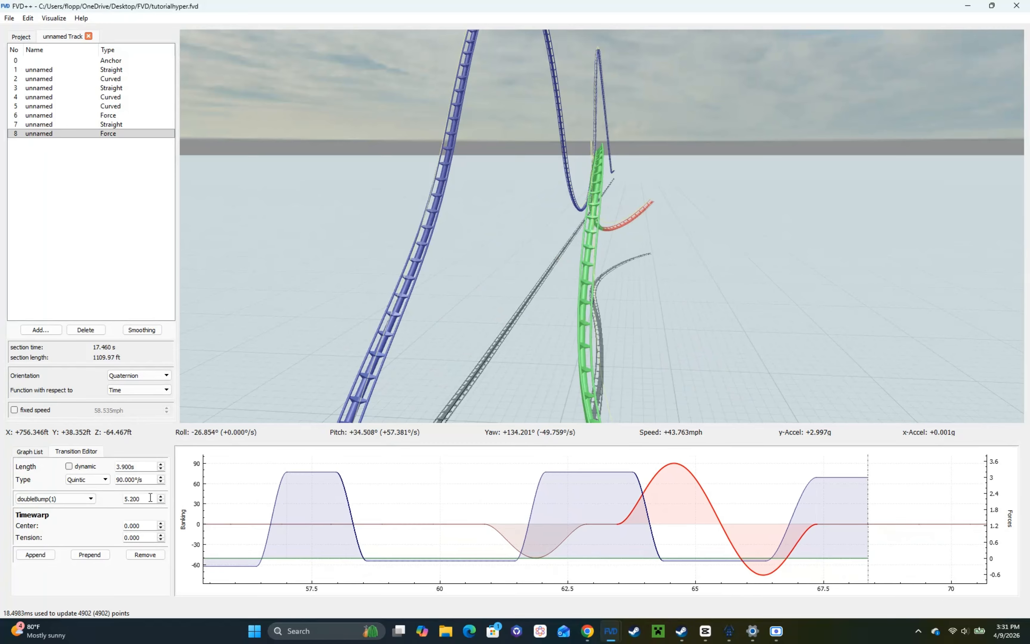
pyautogui.scroll(9, 150, 497)
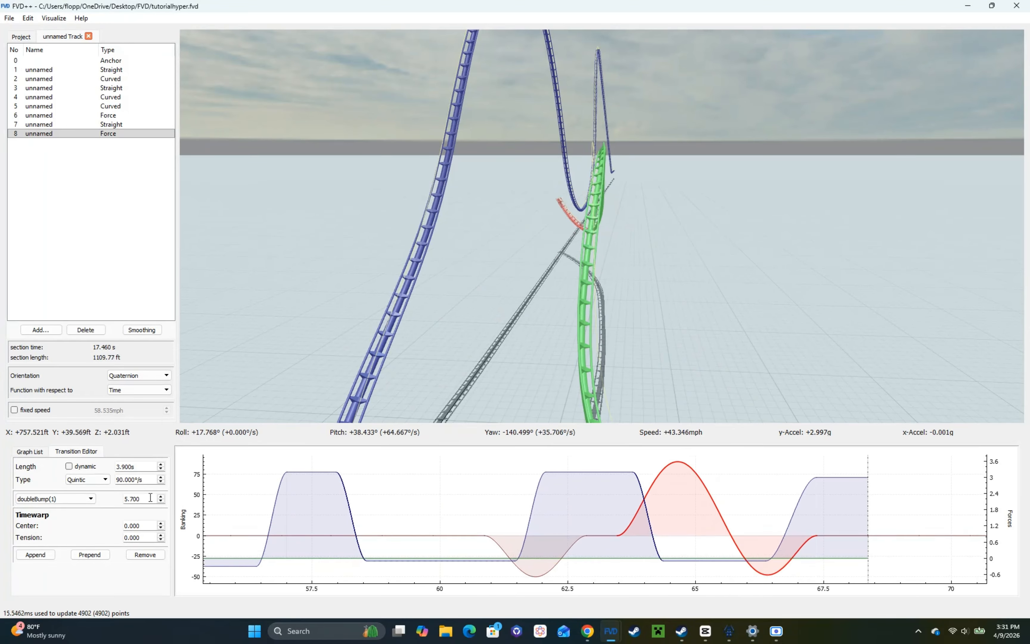
pyautogui.scroll(-4, 150, 497)
pyautogui.moveTo(421, 380)
pyautogui.mouseDown()
pyautogui.moveTo(421, 395)
pyautogui.moveTo(420, 380)
pyautogui.mouseUp()
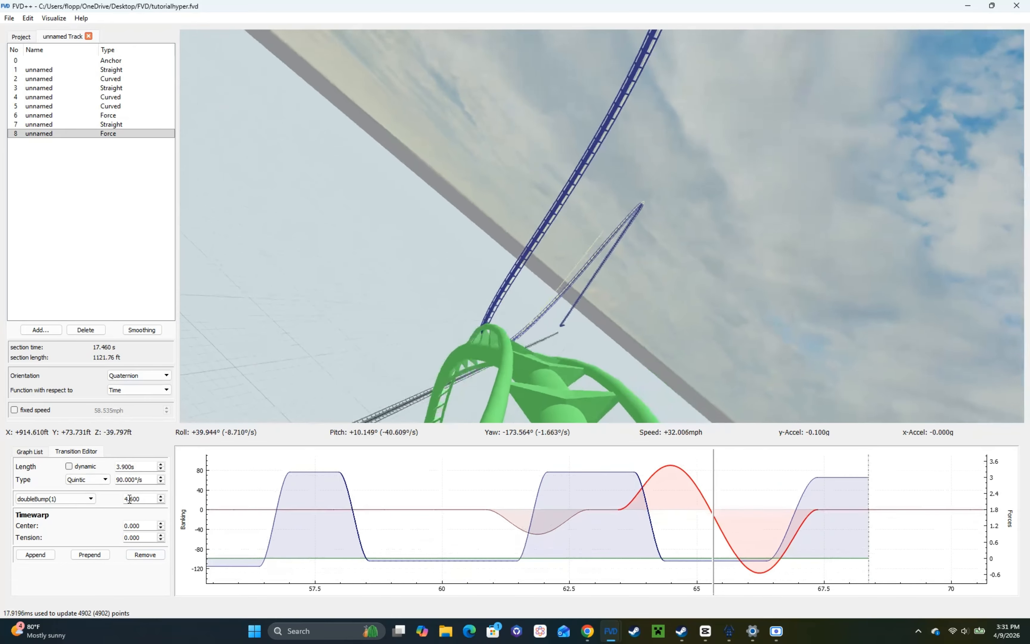
pyautogui.scroll(13, 130, 499)
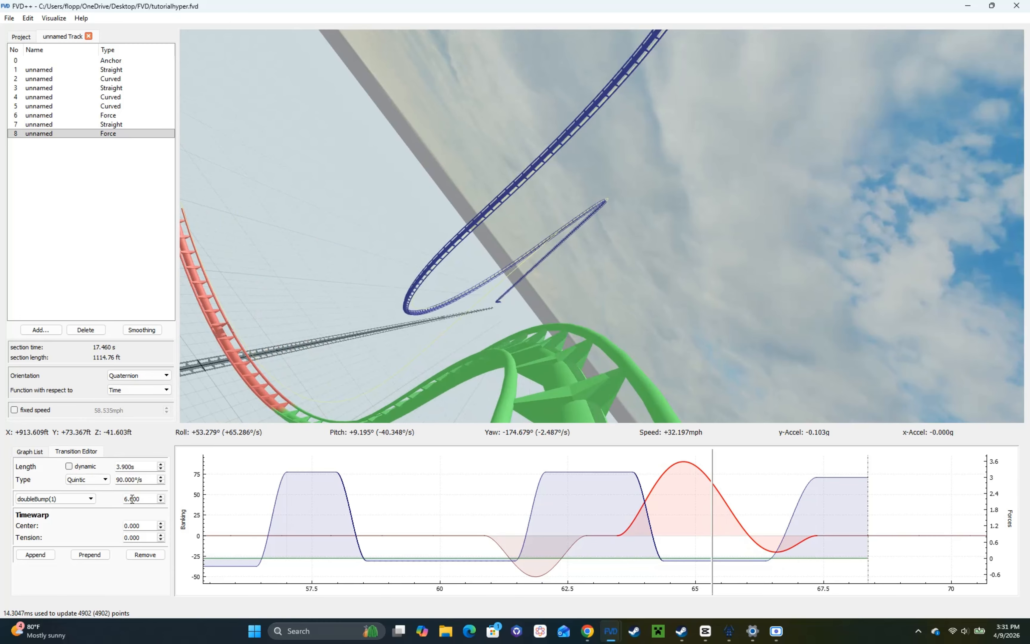
pyautogui.scroll(-14, 132, 499)
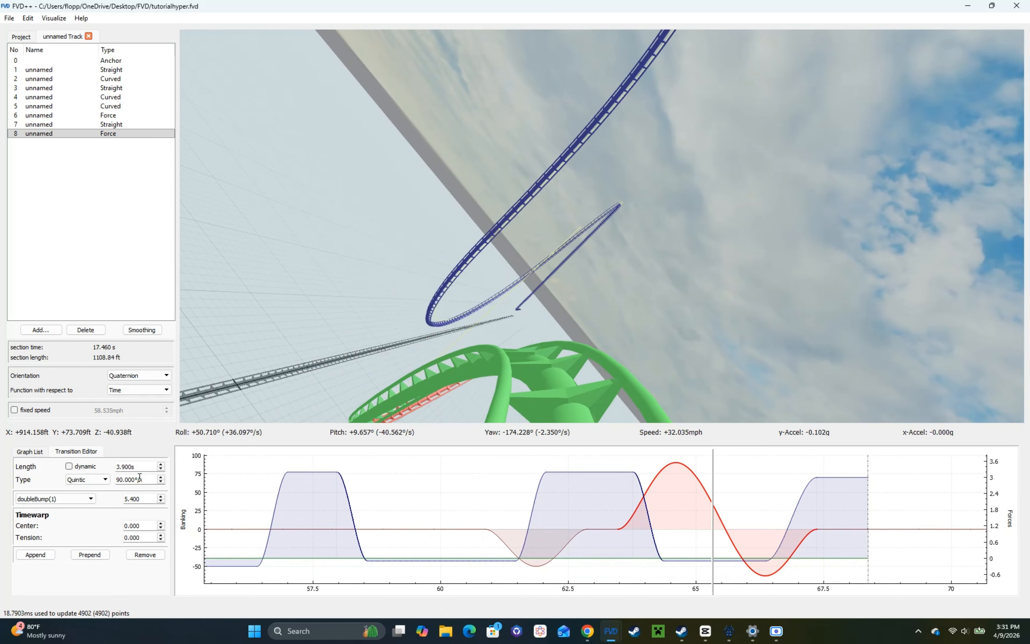
pyautogui.scroll(20, 139, 477)
pyautogui.press('s')
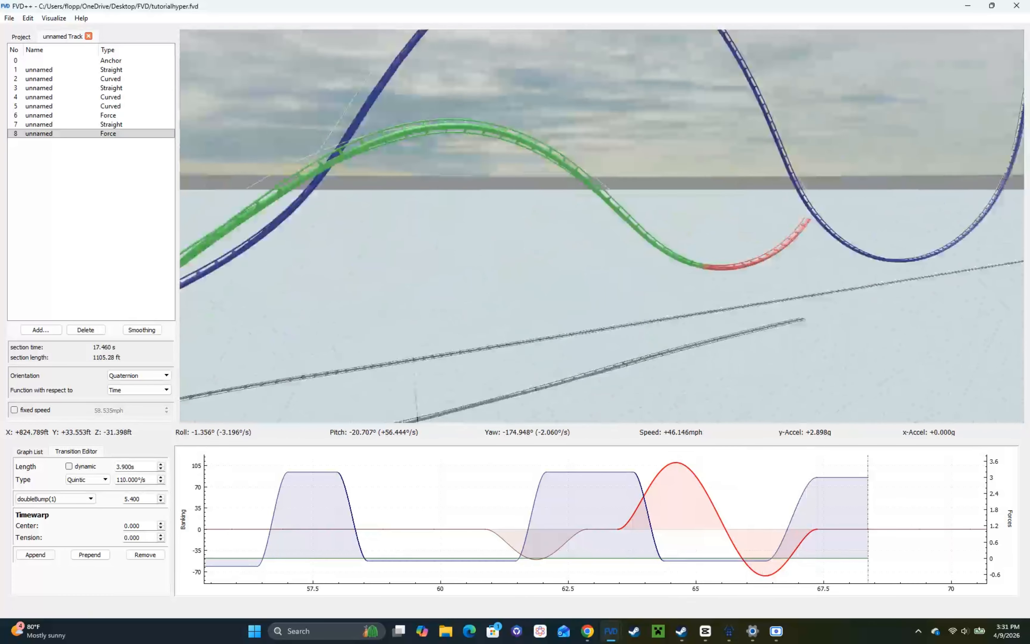
# Step: Lengthen the 0 g hold over the hill to 2.2 s and fine-tune the double bump's shape parameter to 5.402
pyautogui.click(710, 560)
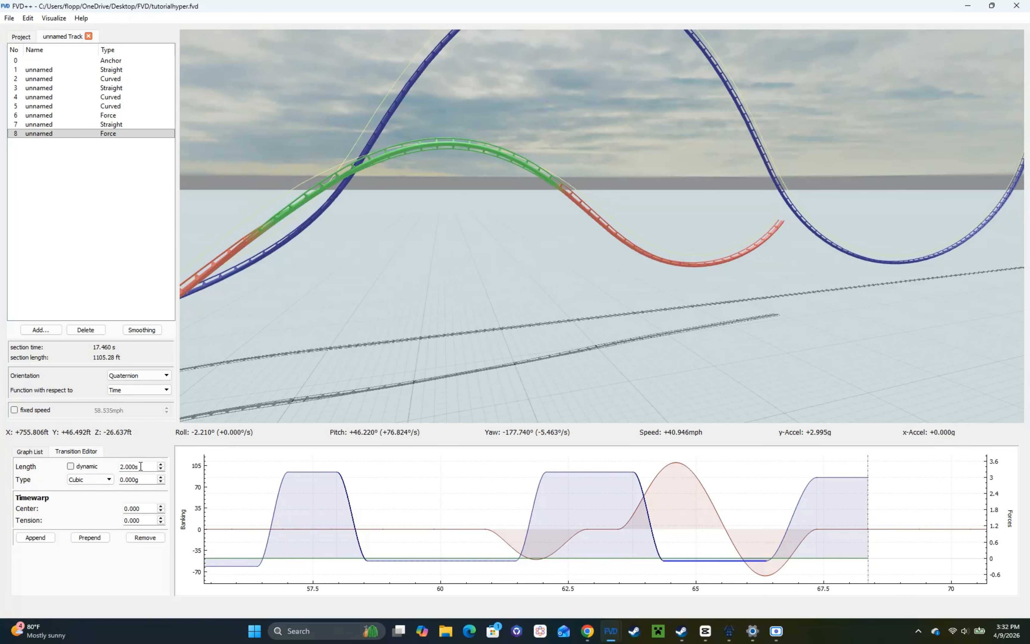
pyautogui.click(691, 487)
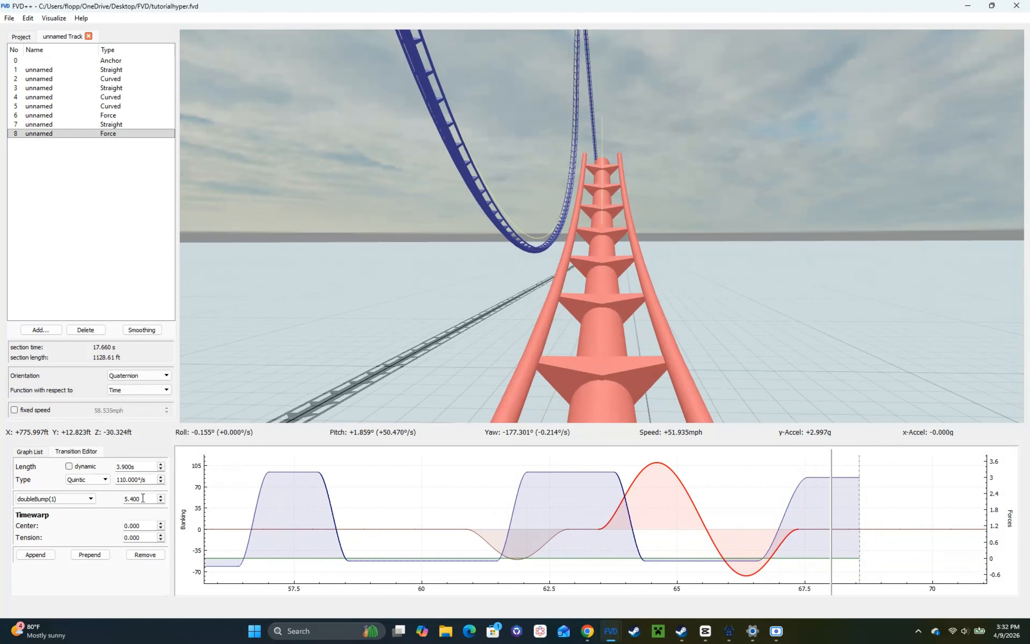
pyautogui.scroll(1, 143, 499)
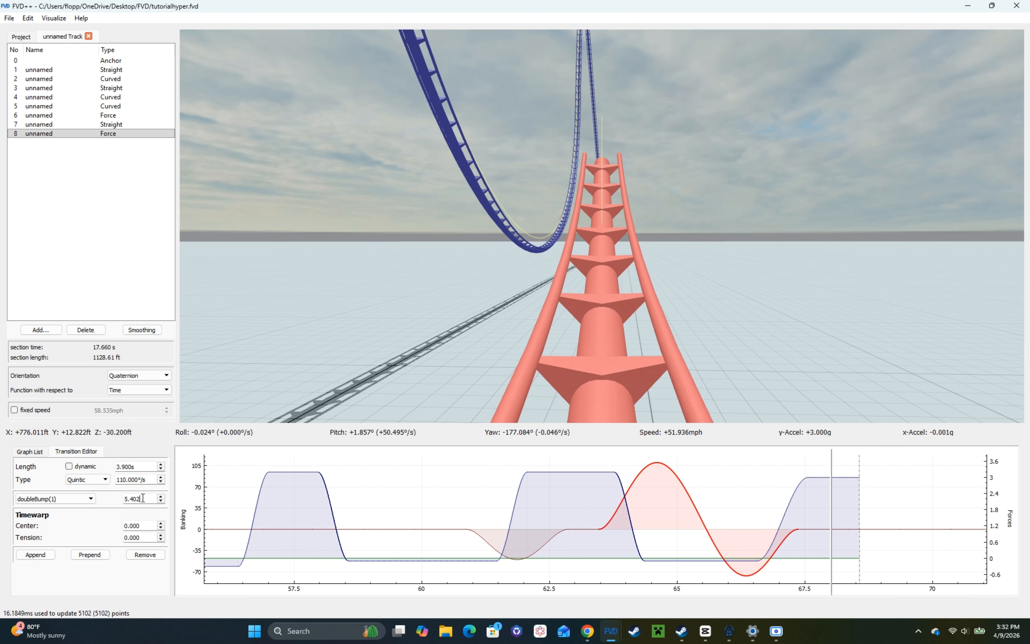
# Step: Ride through the banked turn exit and over the hill, and examine the hill's alignment from outside the track
pyautogui.click(383, 298)
pyautogui.press('w')
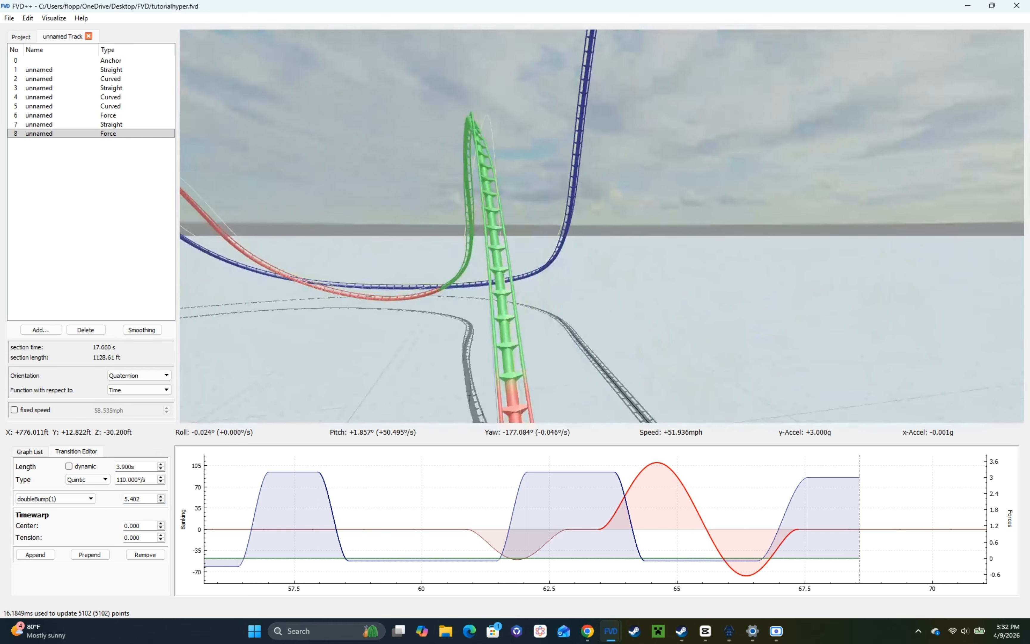
pyautogui.press('q')
pyautogui.press('s')
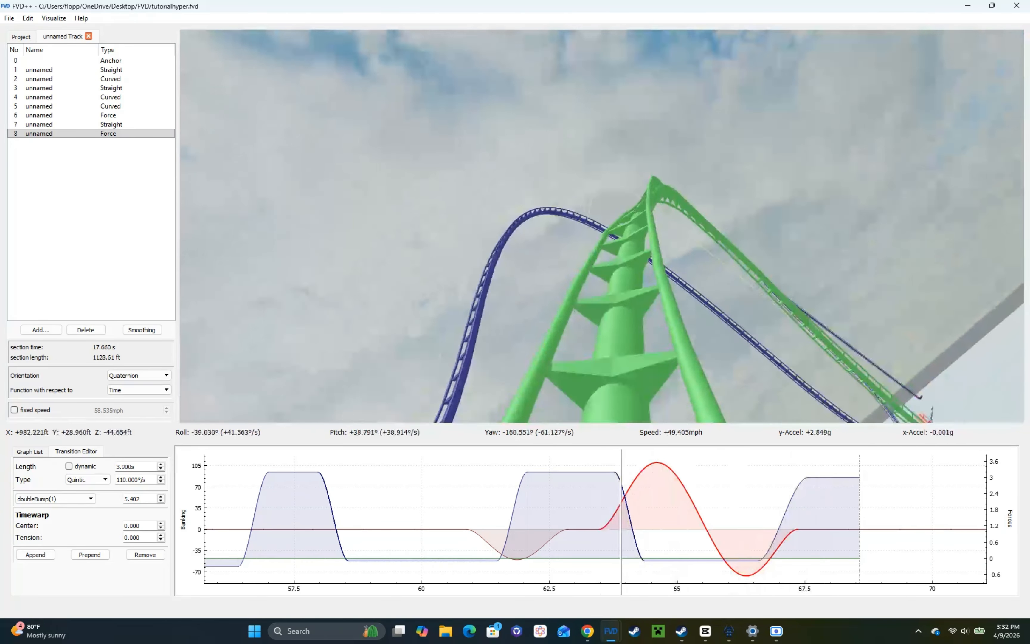
pyautogui.press('w')
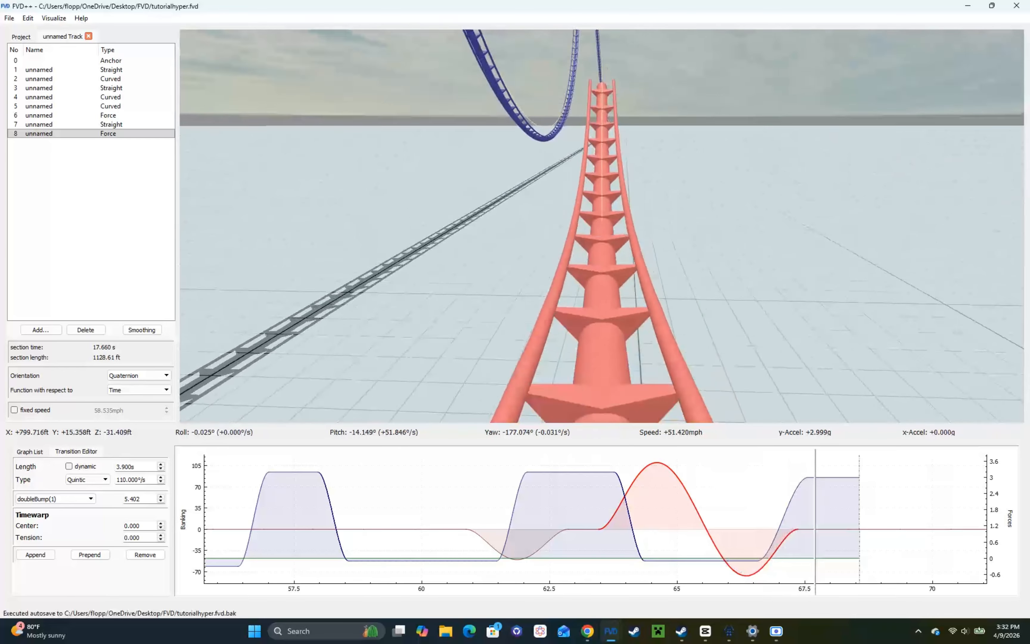
pyautogui.press('s')
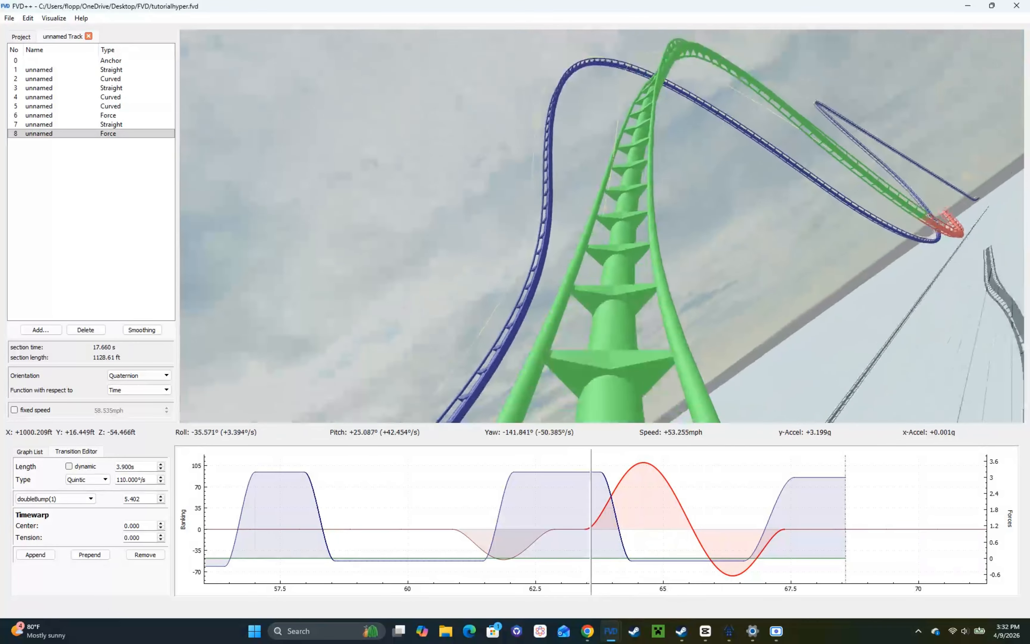
pyautogui.press('r')
pyautogui.press('a')
pyautogui.press('d')
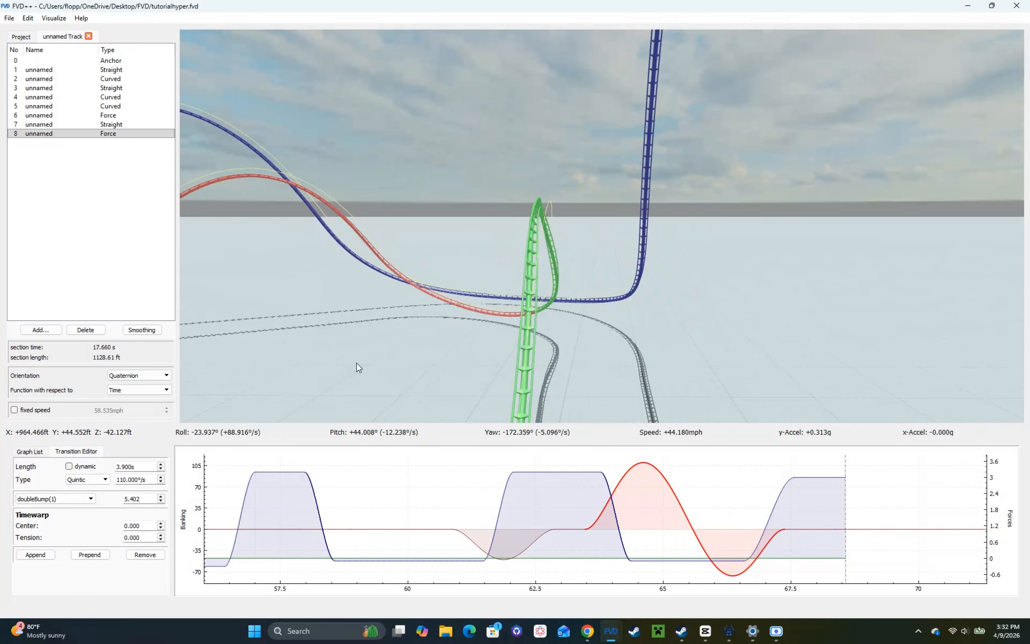
pyautogui.press('w')
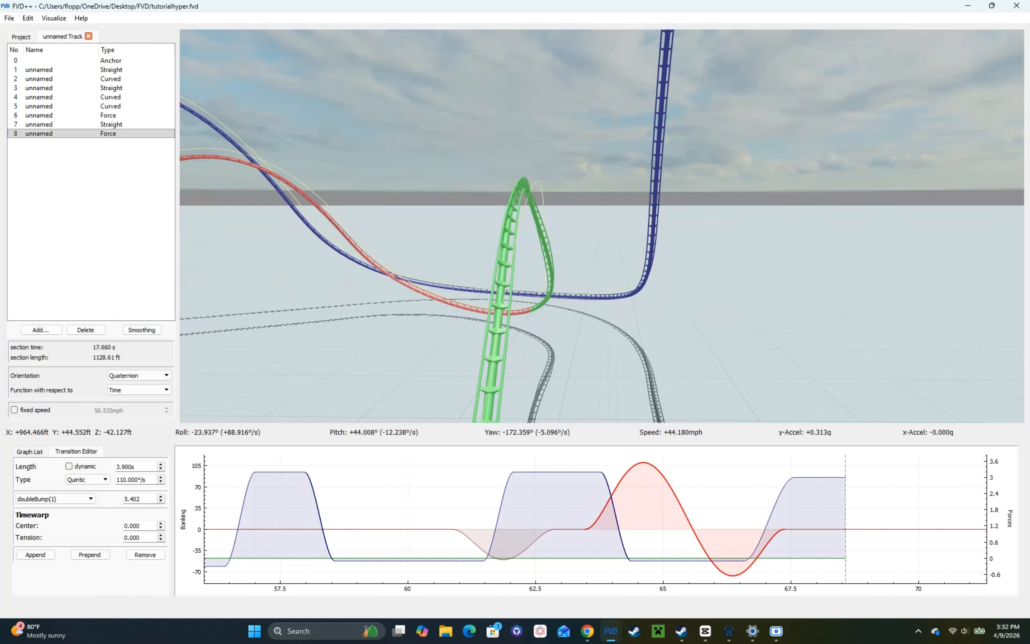
# Step: Lengthen the -3.3 g force transition into the hill and shorten the 0 g hold before it to 1.5 s
pyautogui.click(607, 480)
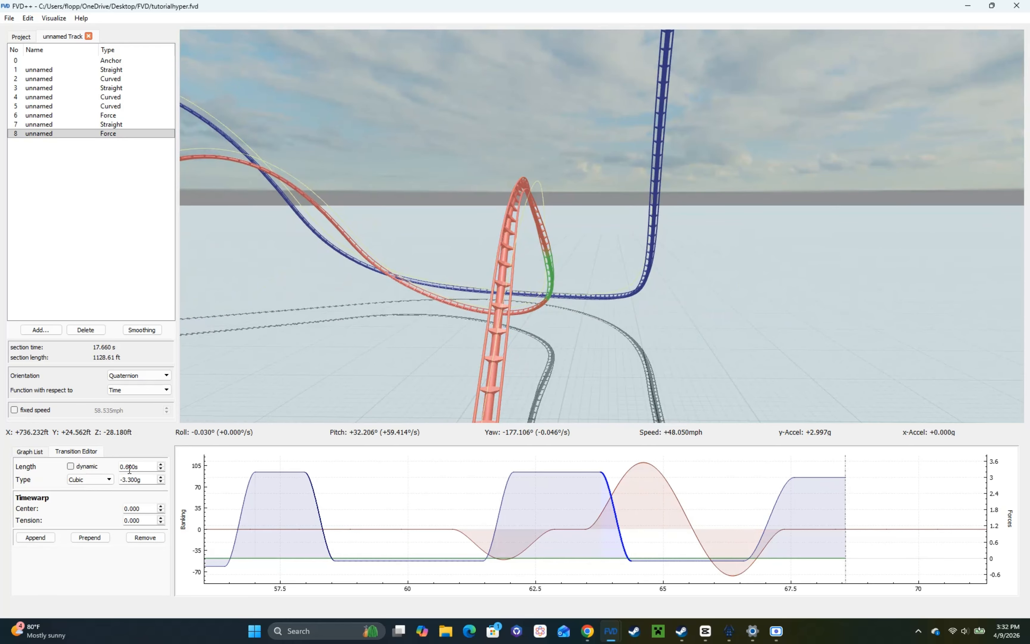
pyautogui.click(563, 476)
pyautogui.click(553, 473)
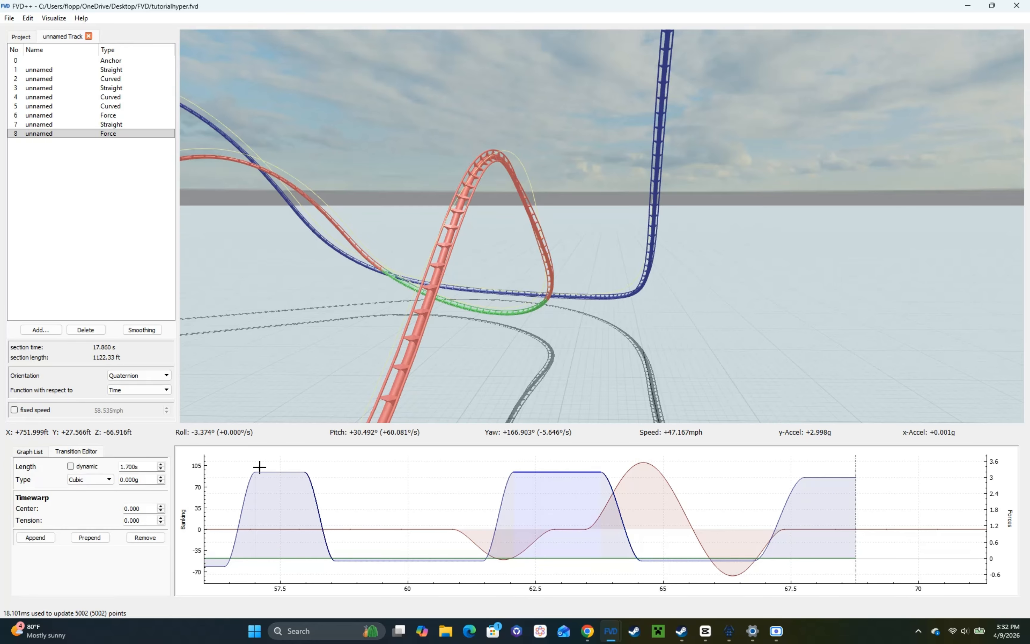
pyautogui.moveTo(448, 336); pyautogui.dragTo(448, 306, button='right')
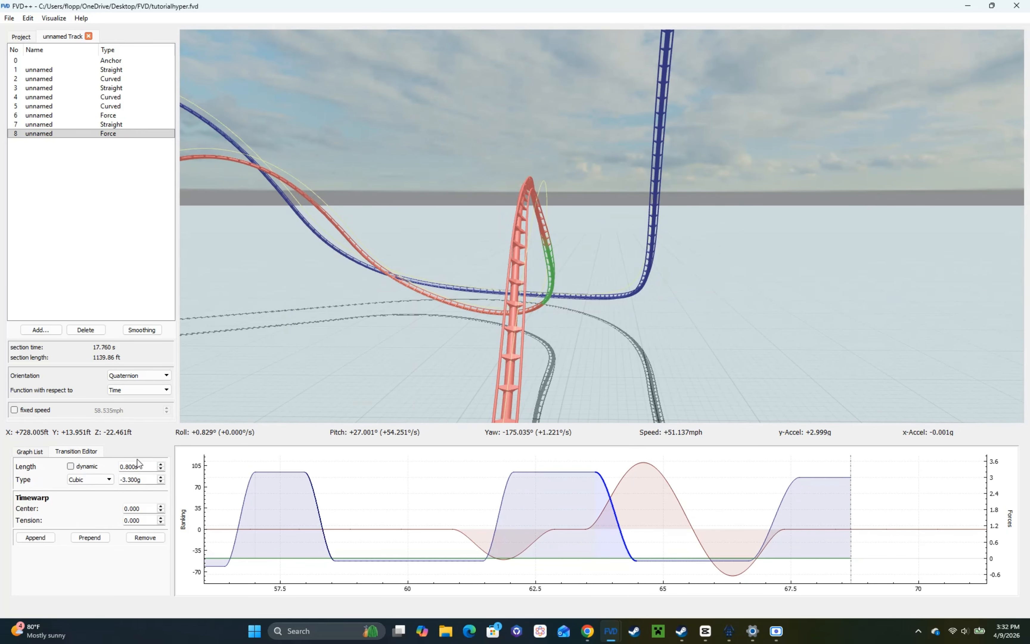
pyautogui.scroll(1, 139, 467)
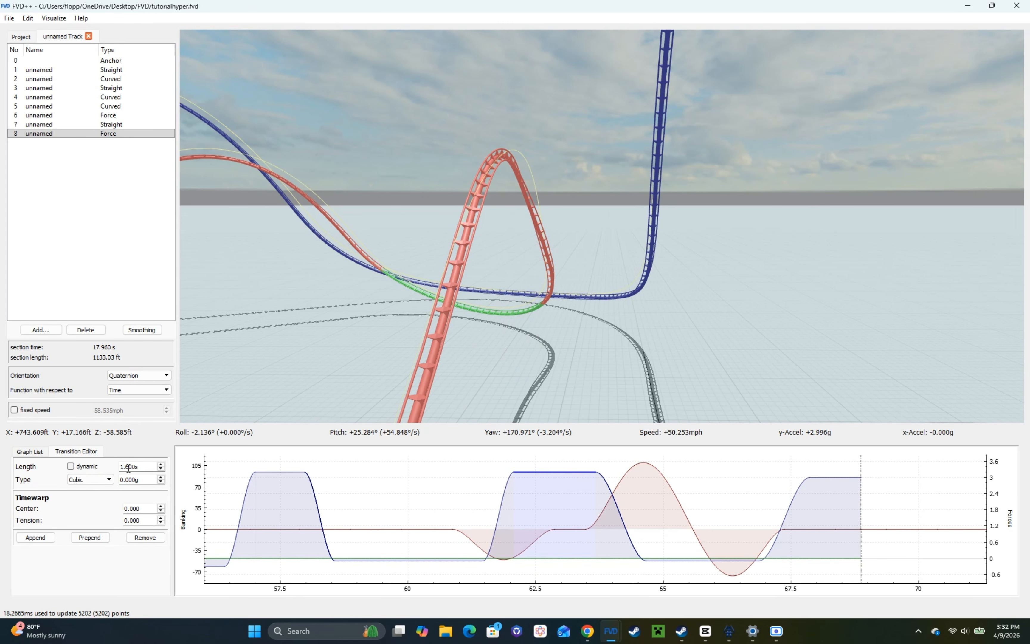
pyautogui.scroll(-1, 128, 467)
pyautogui.moveTo(334, 340); pyautogui.dragTo(333, 332, button='right')
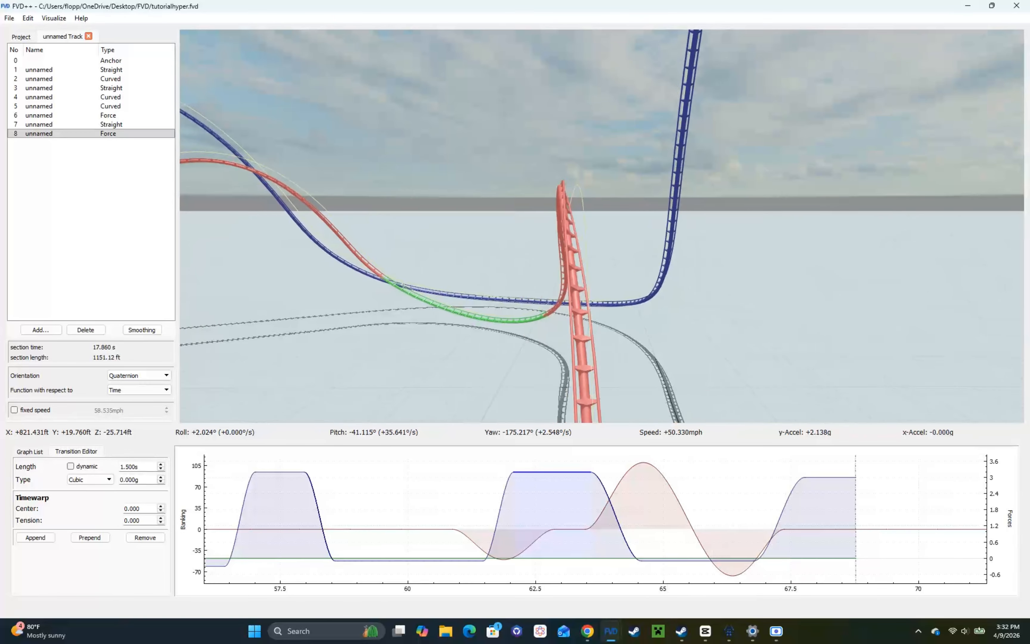
# Step: Raise the pull-out force transition to 3.2 g, shorten the 0 g hold over the hill to 2.1 s, and ride the exit
pyautogui.moveTo(405, 341); pyautogui.dragTo(371, 304, button='right')
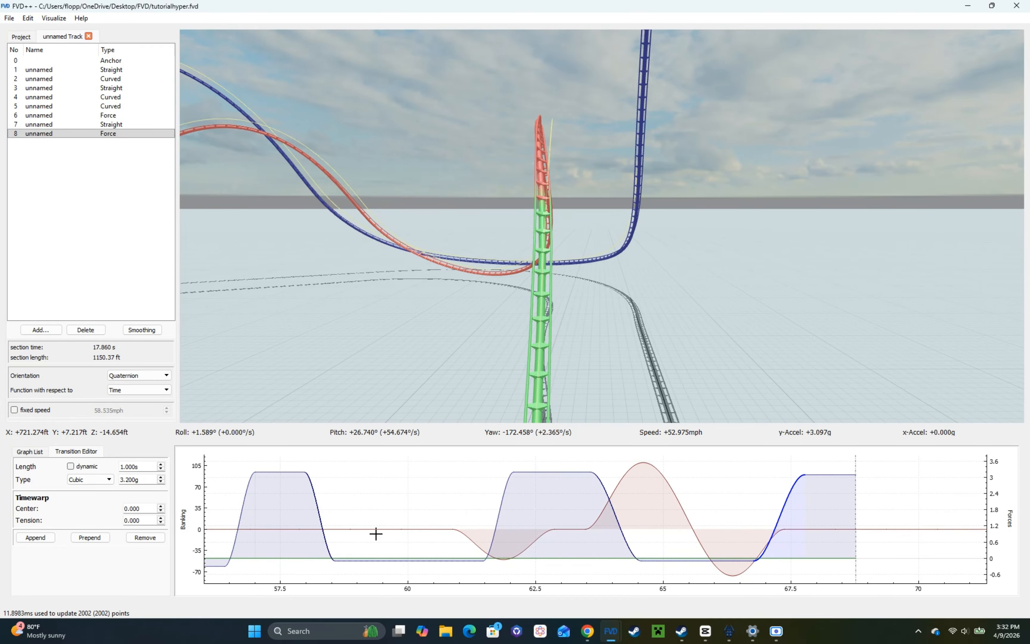
pyautogui.click(679, 562)
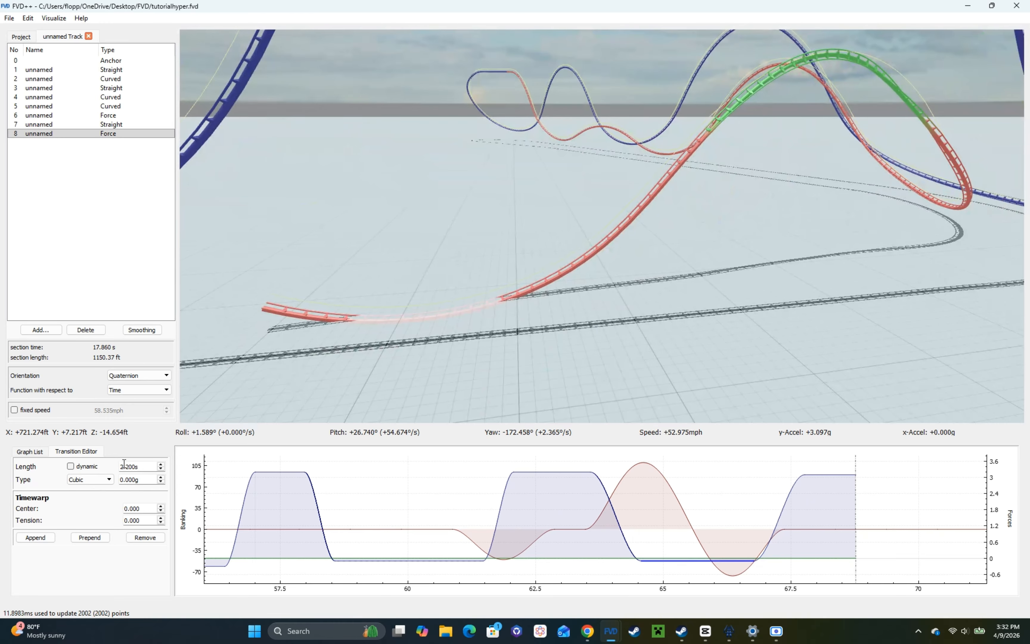
pyautogui.press('space')
pyautogui.press('s')
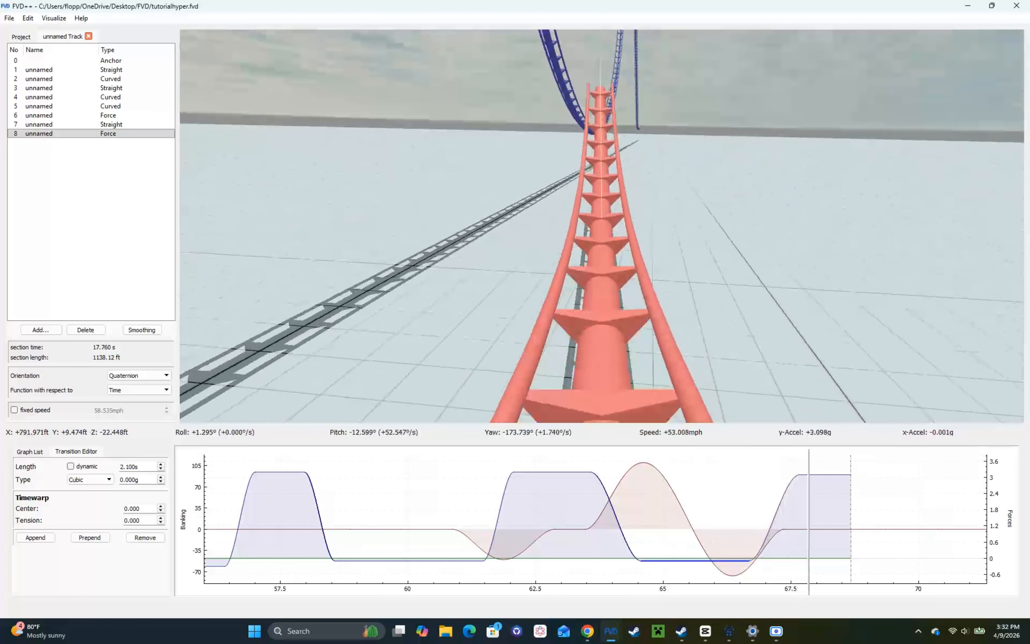
# Step: Set the double-bump banking transition's shape parameter to 5.382 to level the track after the hill
pyautogui.click(657, 482)
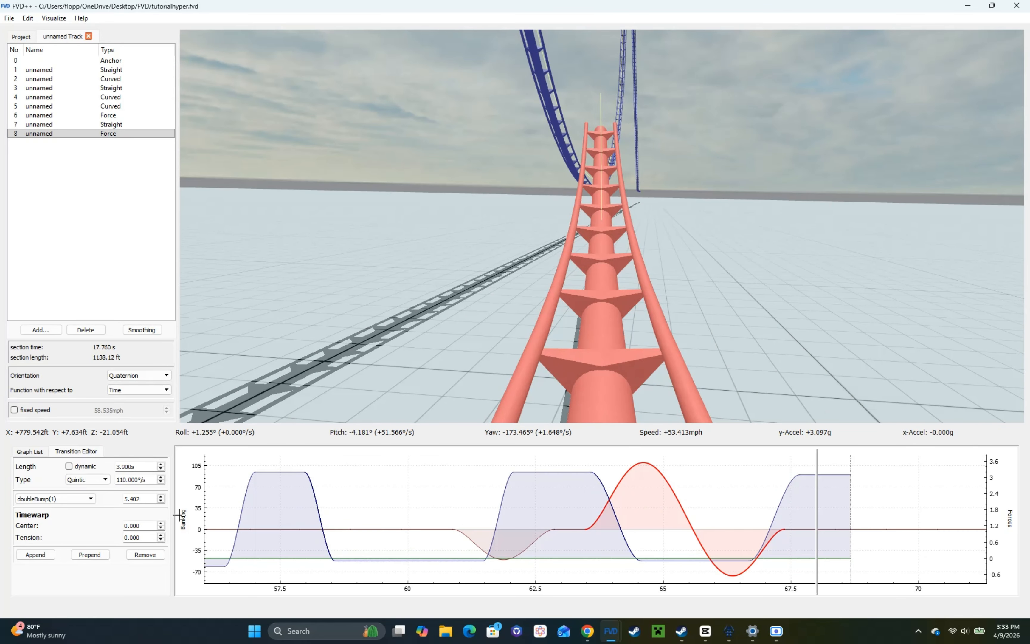
pyautogui.scroll(-2, 152, 502)
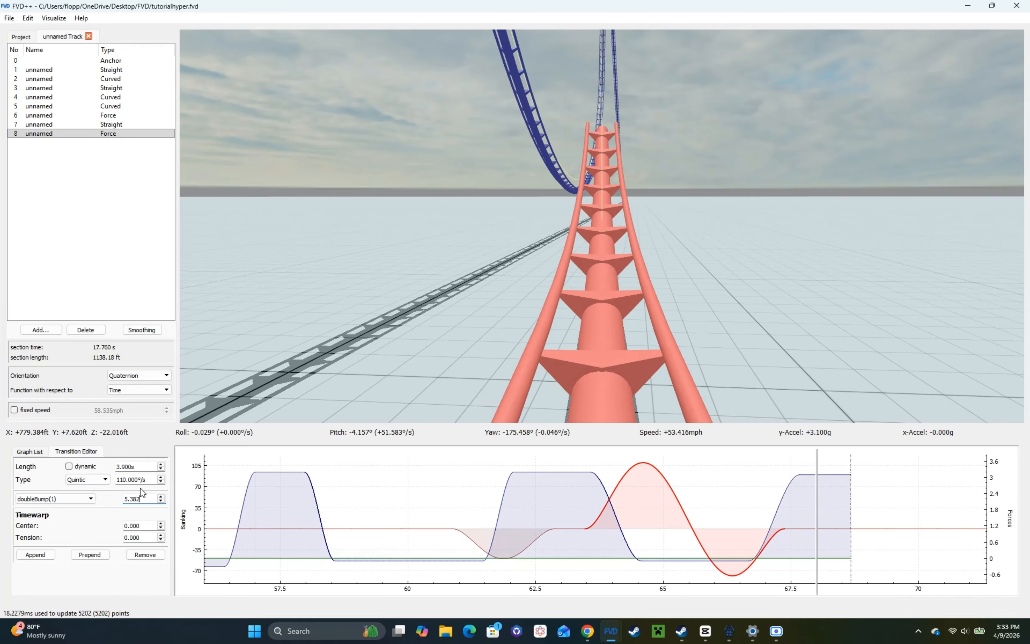
# Step: Ride the track over the hill and through the pull-out, and examine the roll and alignment at the exit
pyautogui.press('w')
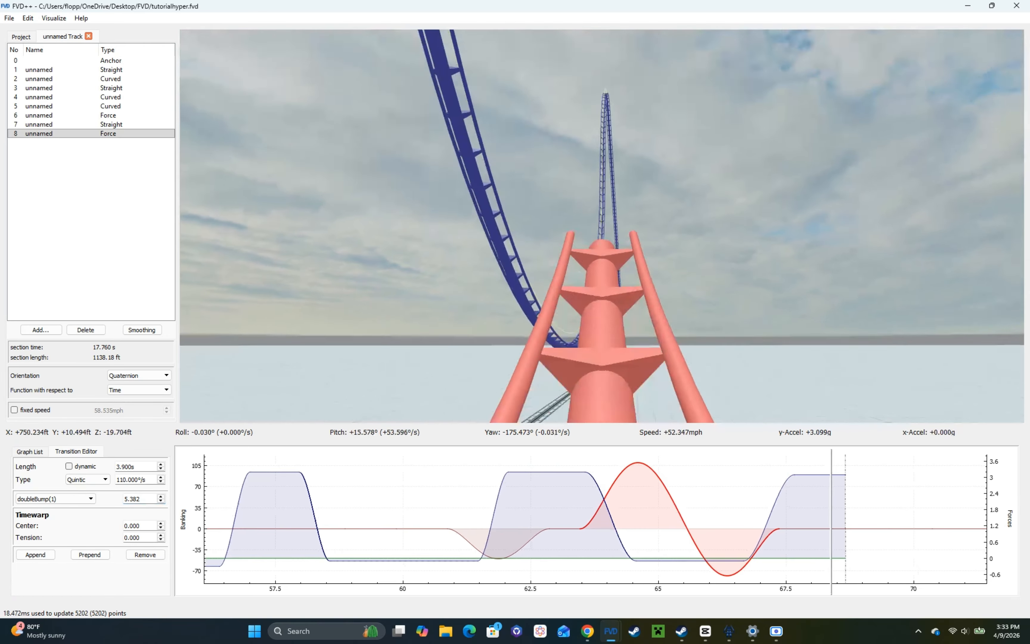
pyautogui.press('r')
pyautogui.press('a')
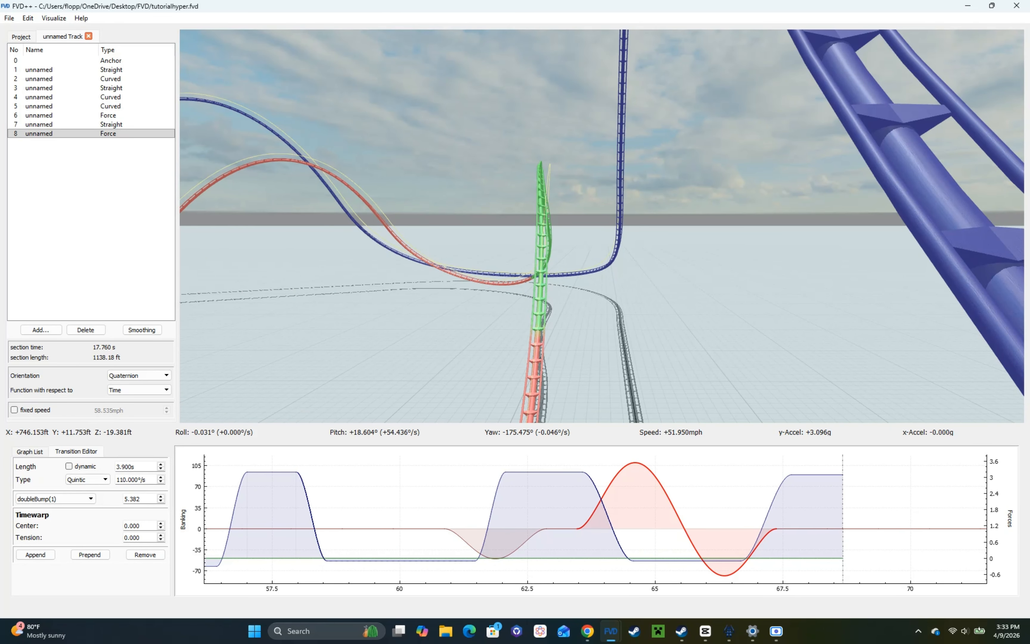
pyautogui.press('r')
pyautogui.press('s')
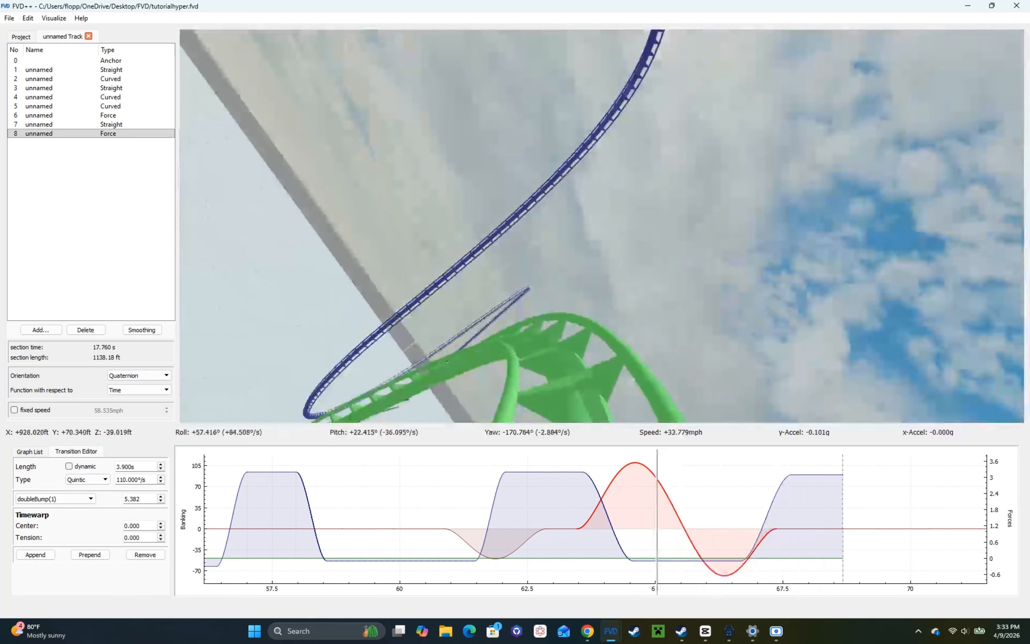
pyautogui.press('w')
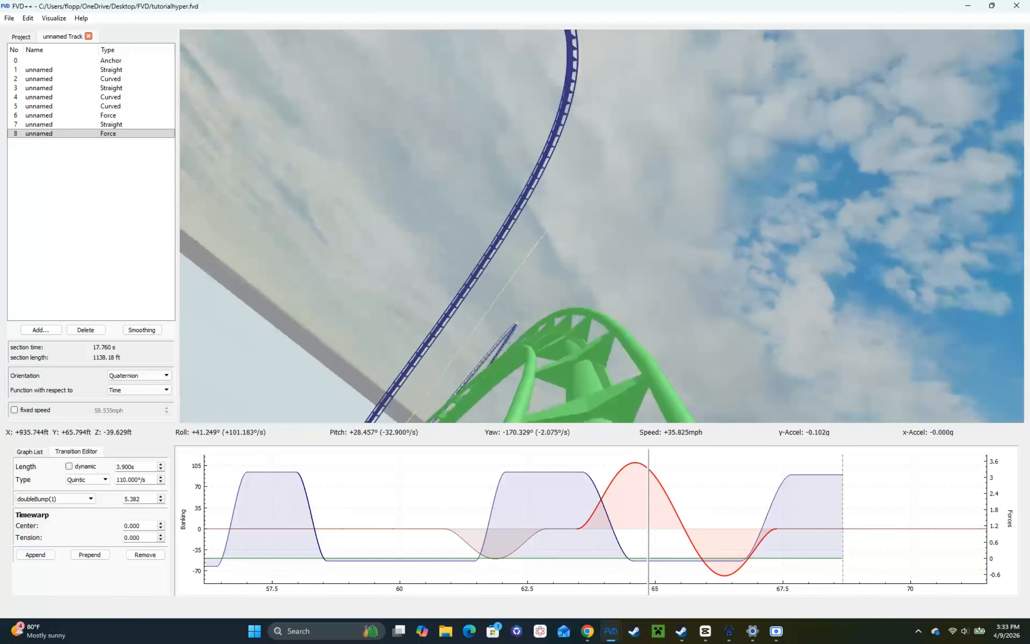
pyautogui.press('w')
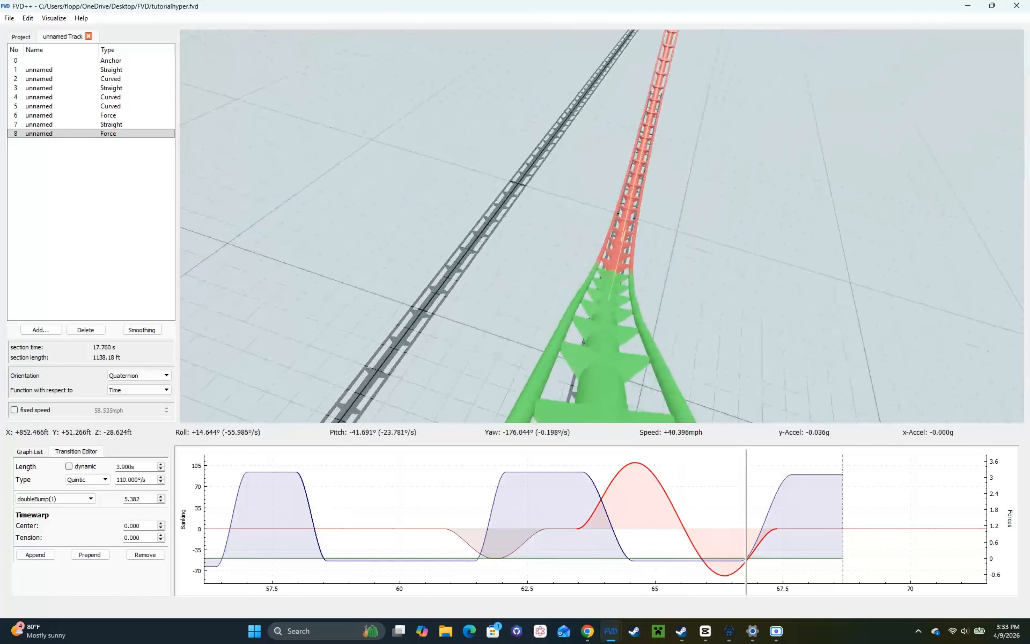
pyautogui.press('w')
pyautogui.press('r')
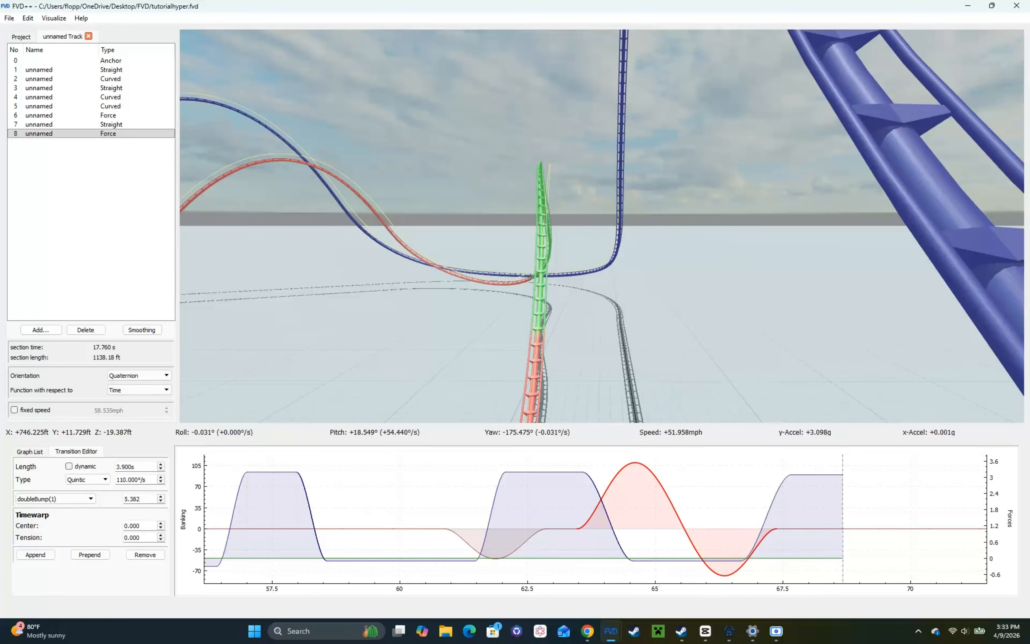
pyautogui.press('s')
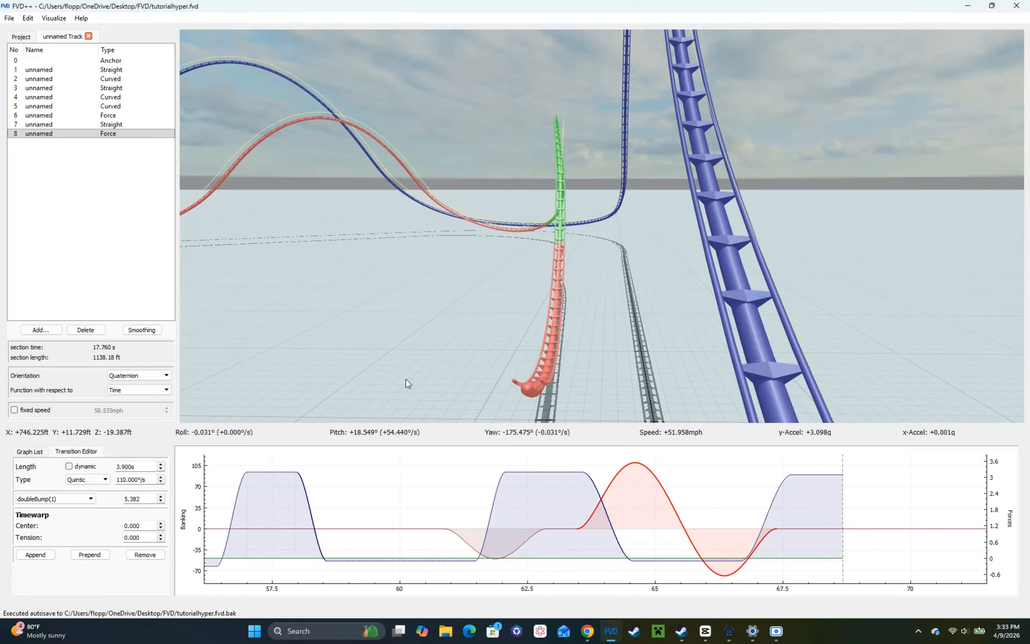
# Step: Try -3.4 g on the 1 s force transition into the hill, riding the result, and restore -3.3 g
pyautogui.click(606, 518)
pyautogui.scroll(-1, 136, 483)
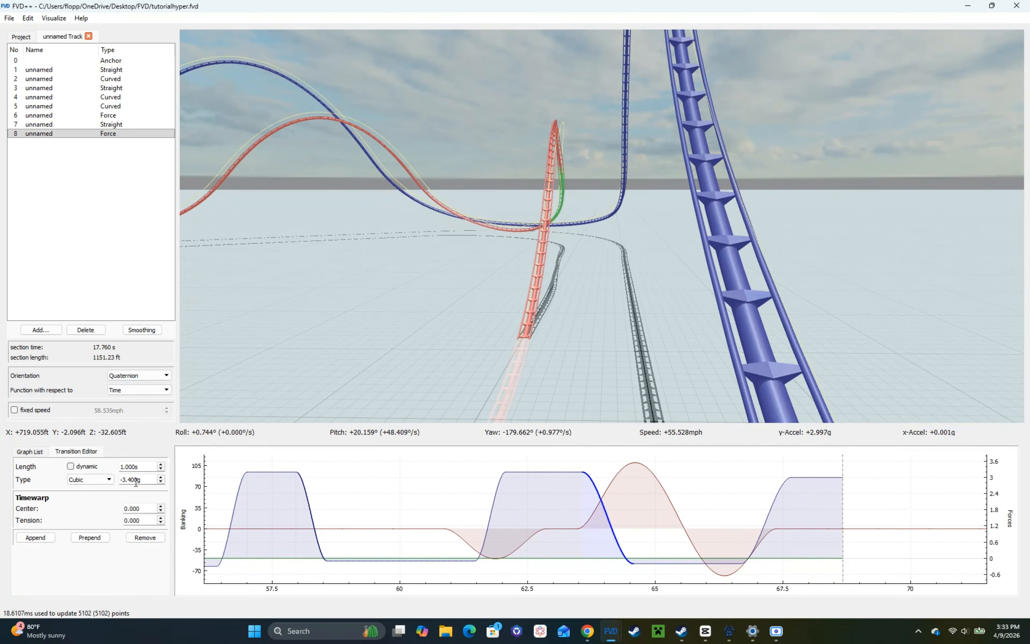
pyautogui.click(639, 202)
pyautogui.press('s')
pyautogui.press('r')
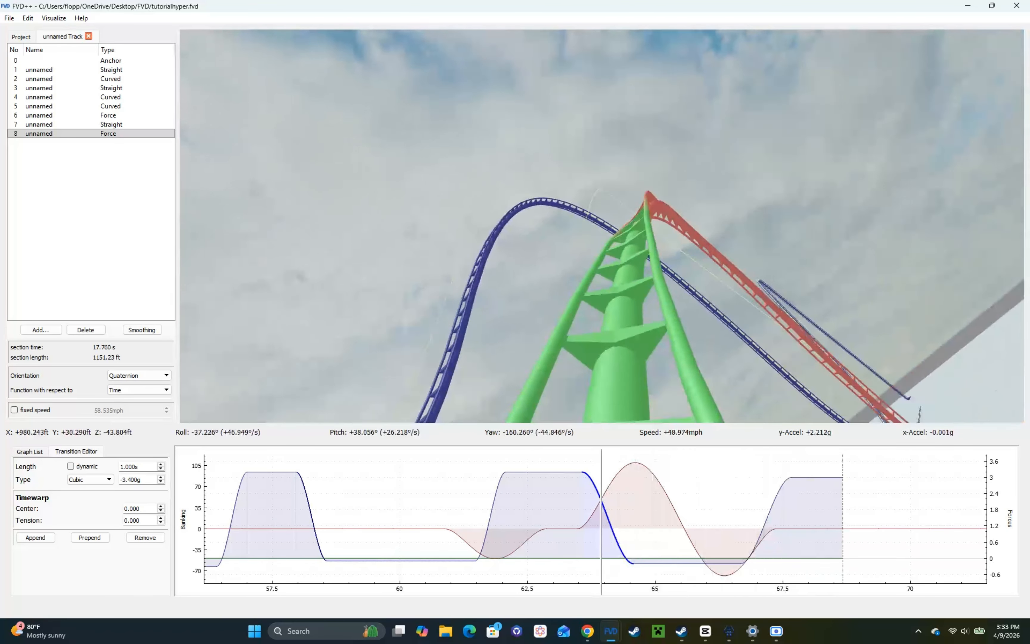
pyautogui.press('w')
pyautogui.press('r')
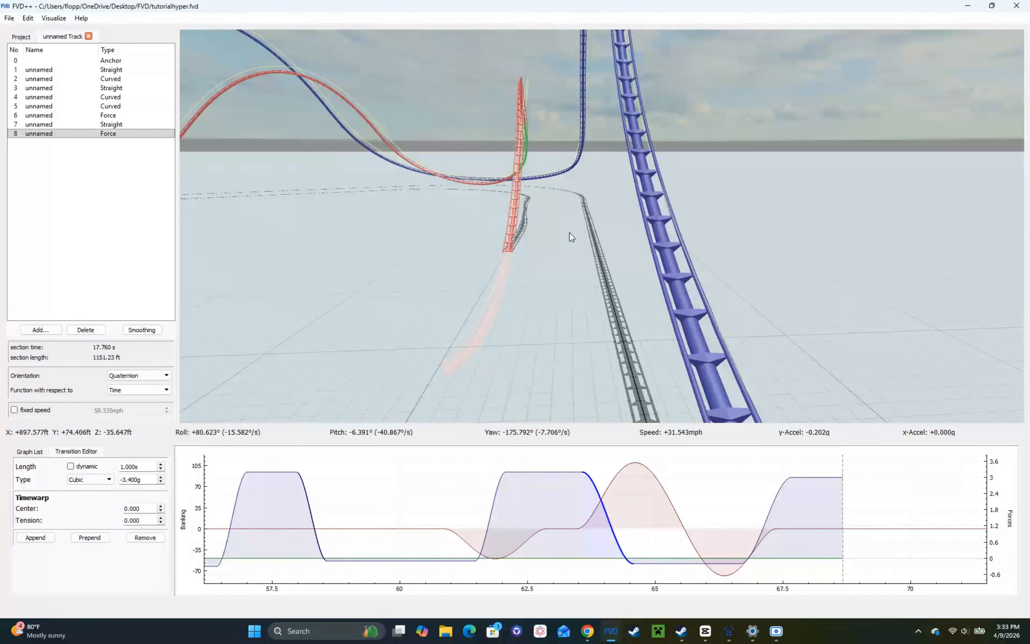
pyautogui.scroll(1, 142, 477)
pyautogui.press('s')
pyautogui.moveTo(496, 299)
pyautogui.mouseDown()
pyautogui.moveTo(487, 299)
pyautogui.moveTo(496, 299)
pyautogui.mouseUp()
pyautogui.moveTo(600, 268); pyautogui.dragTo(604, 268)
# Step: Lower the double-bump banking transition's shape parameter to 5.362 to straighten the track leaving the hill
pyautogui.press('w')
pyautogui.press('d')
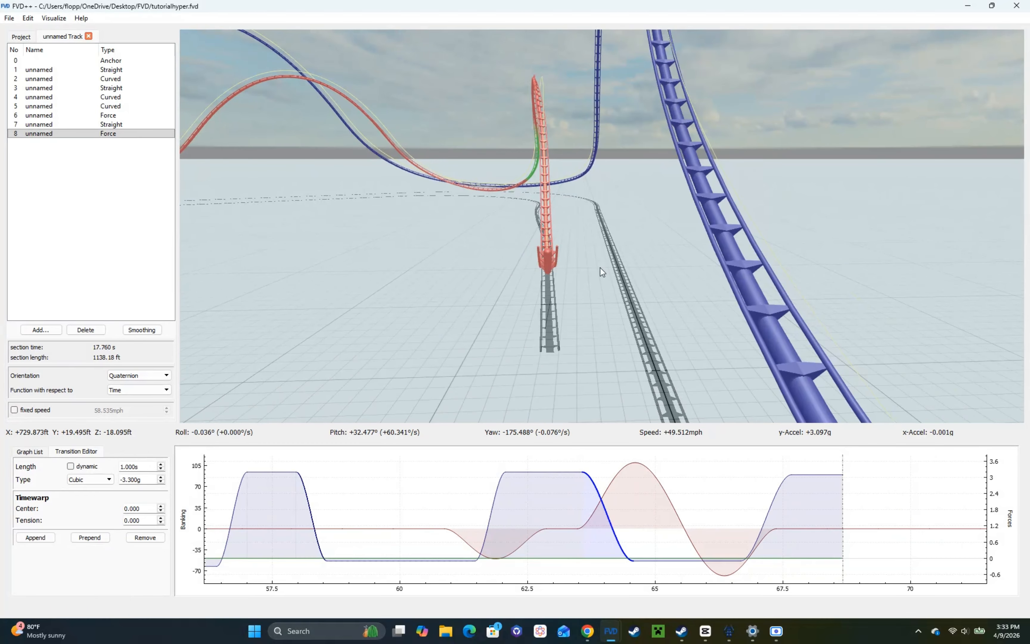
pyautogui.press('a')
pyautogui.moveTo(719, 351); pyautogui.dragTo(828, 370)
pyautogui.press('w')
pyautogui.press('d')
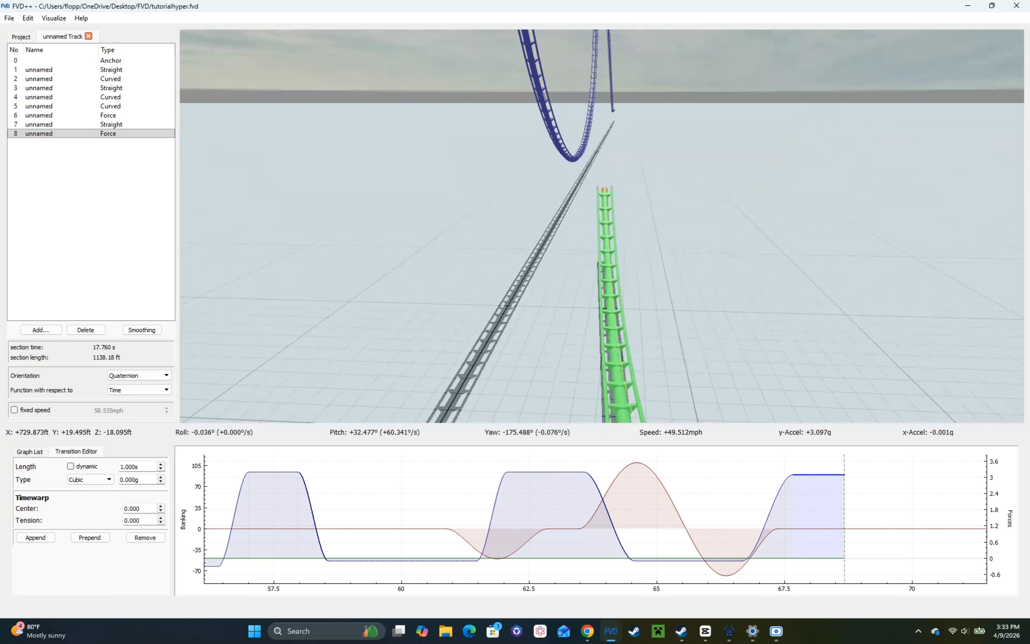
pyautogui.moveTo(610, 263); pyautogui.dragTo(611, 267)
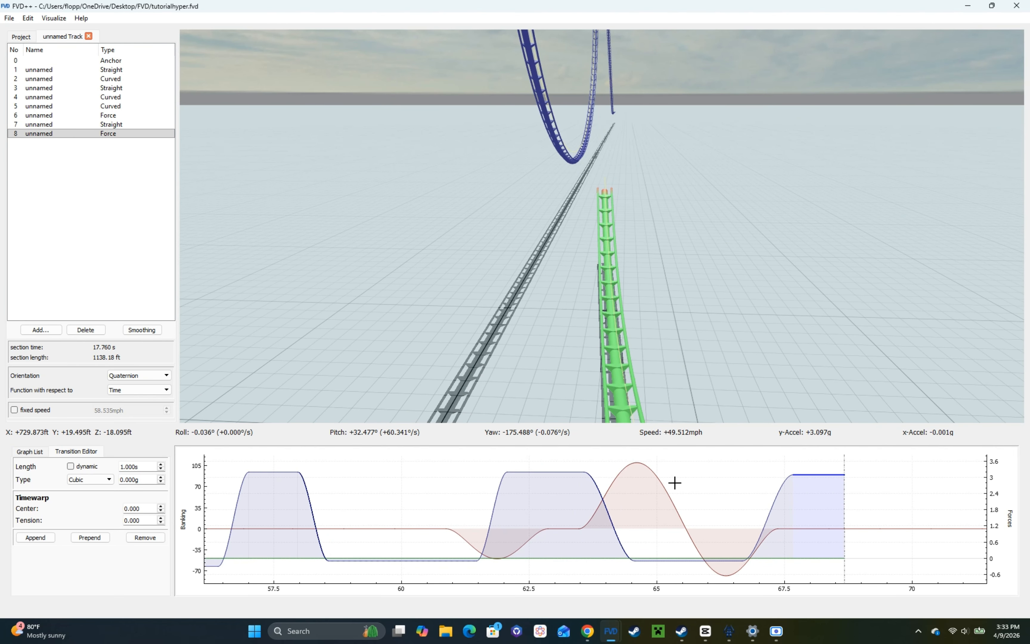
pyautogui.click(656, 484)
pyautogui.rightClick(644, 338)
pyautogui.press('w')
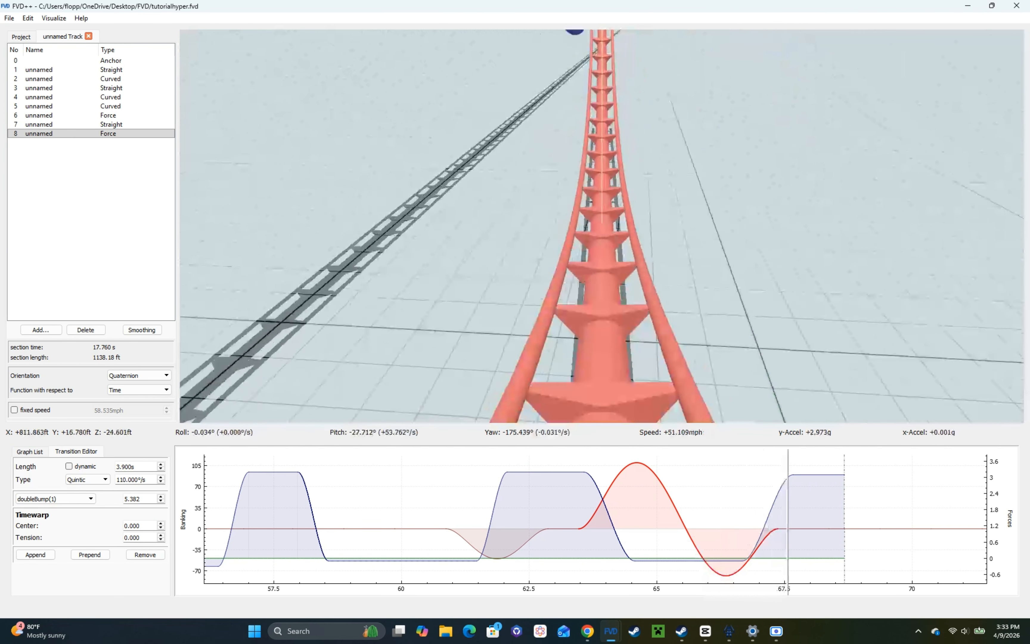
pyautogui.scroll(-2, 149, 498)
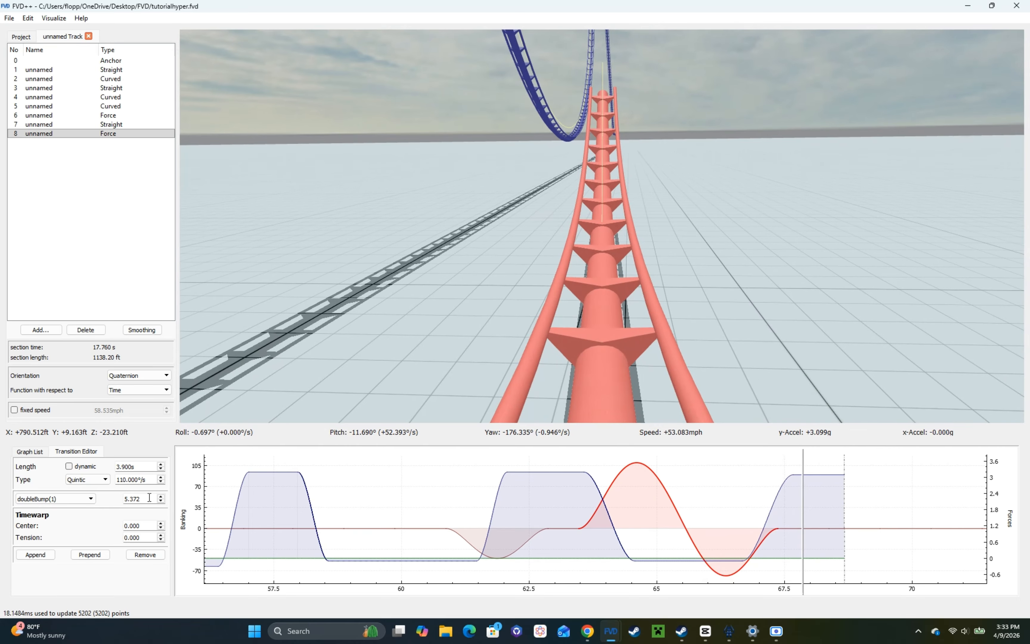
pyautogui.rightClick(617, 298)
pyautogui.moveTo(617, 298); pyautogui.dragTo(617, 307)
pyautogui.moveTo(356, 360); pyautogui.dragTo(364, 365)
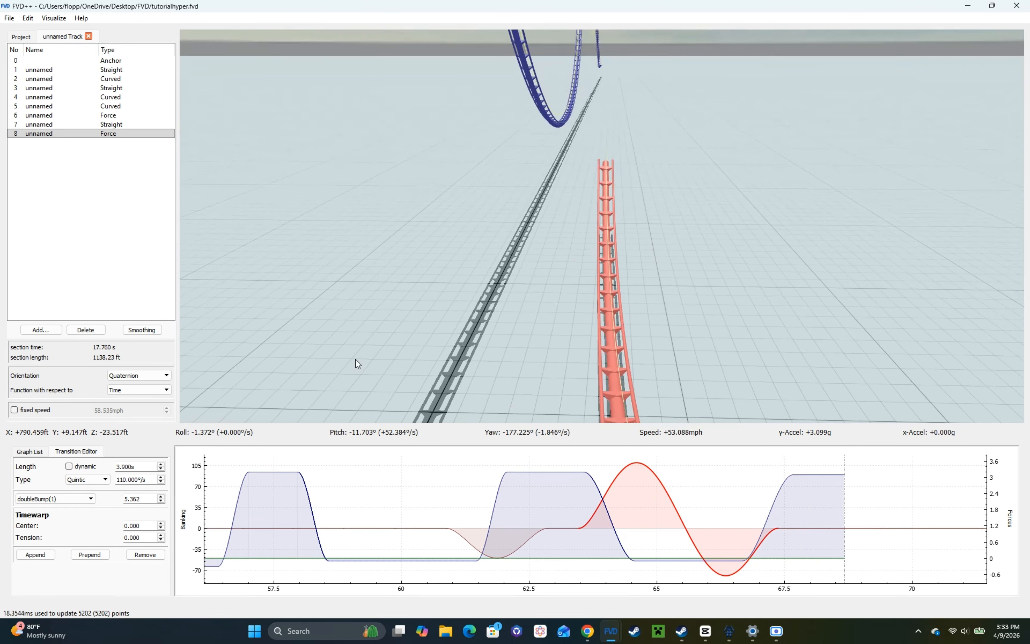
# Step: Lower the double-bump shape parameter to 5.352 and set the 1 s quartic banking transition after it to 3.9°/s
pyautogui.rightClick(364, 365)
pyautogui.press('s')
pyautogui.press('w')
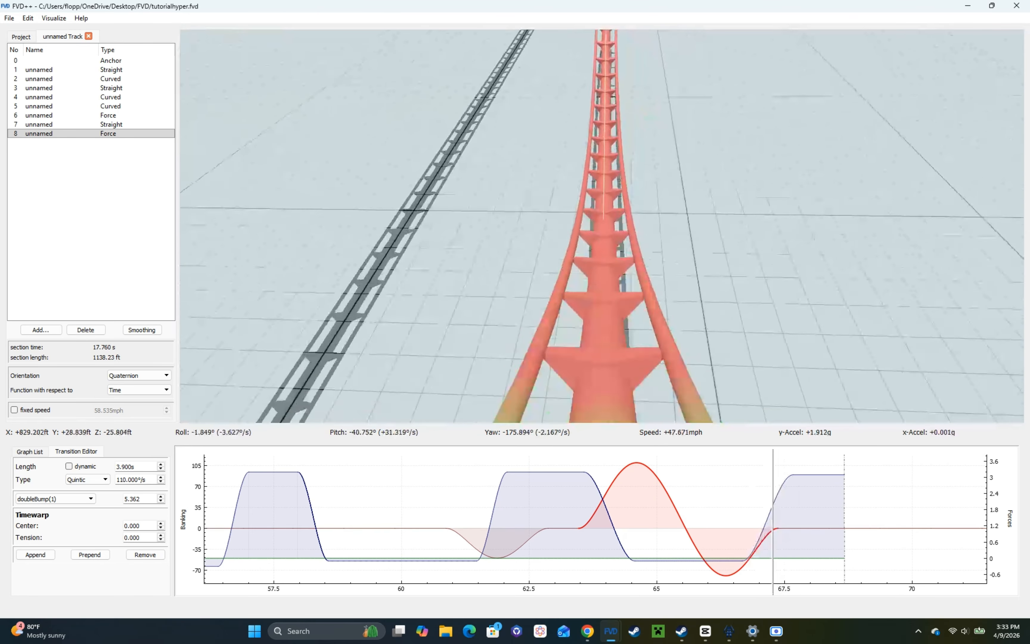
pyautogui.rightClick(357, 363)
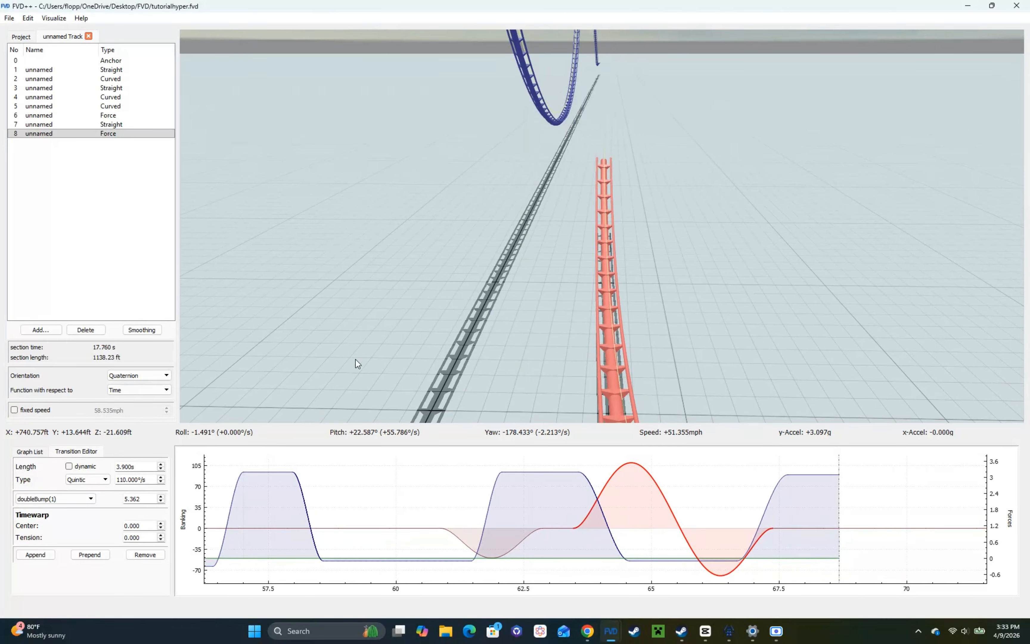
pyautogui.click(161, 501)
pyautogui.click(793, 520)
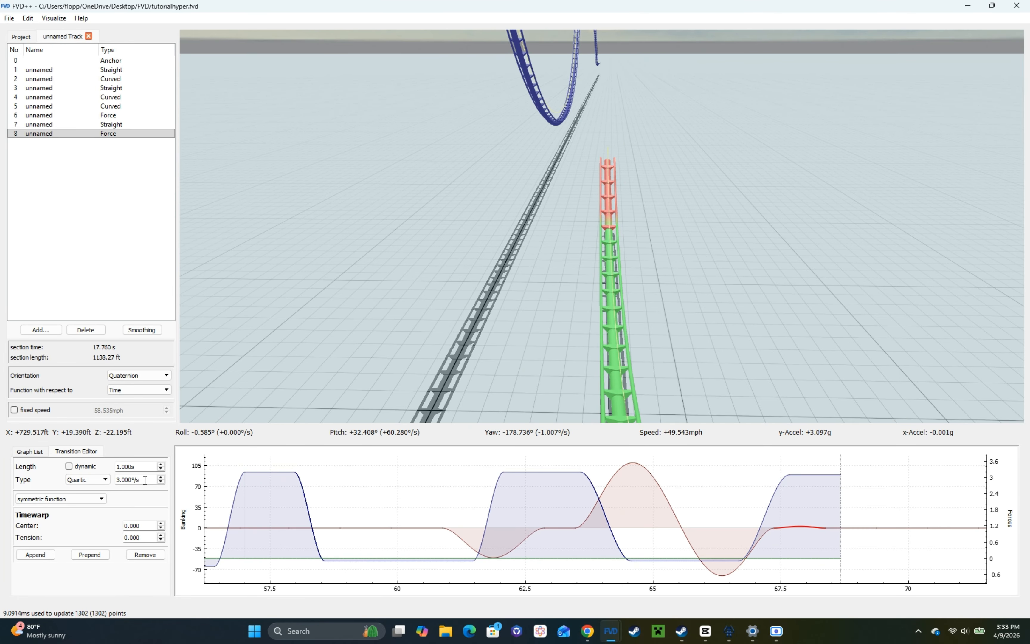
pyautogui.click(298, 387)
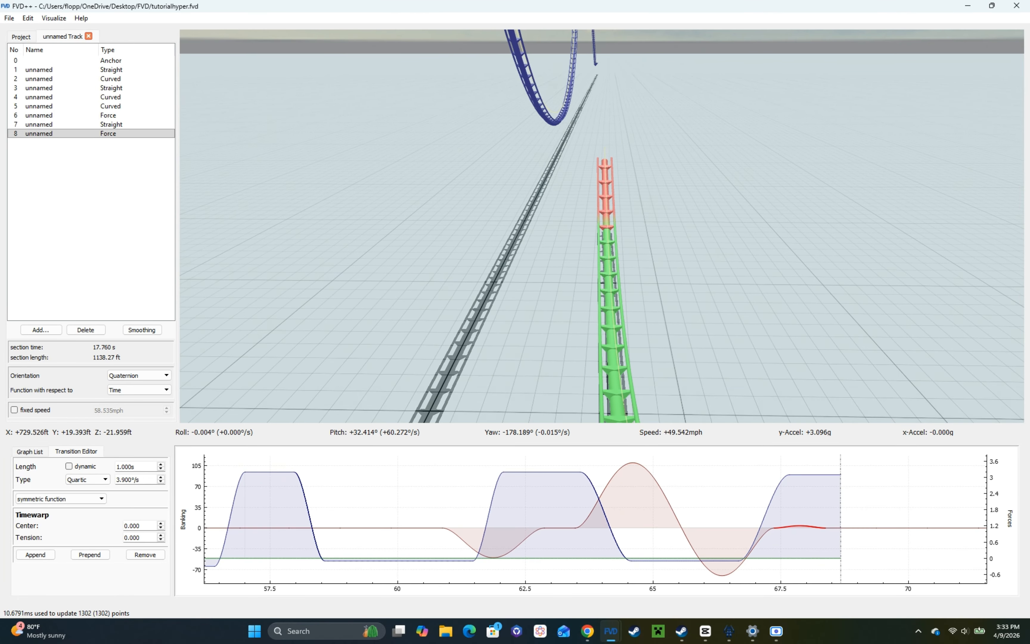
# Step: Ride the pull-out, lower the double-bump shape parameter further, and raise the small quartic banking bump to 6.5°/s
pyautogui.press('s')
pyautogui.press('w')
pyautogui.press('w')
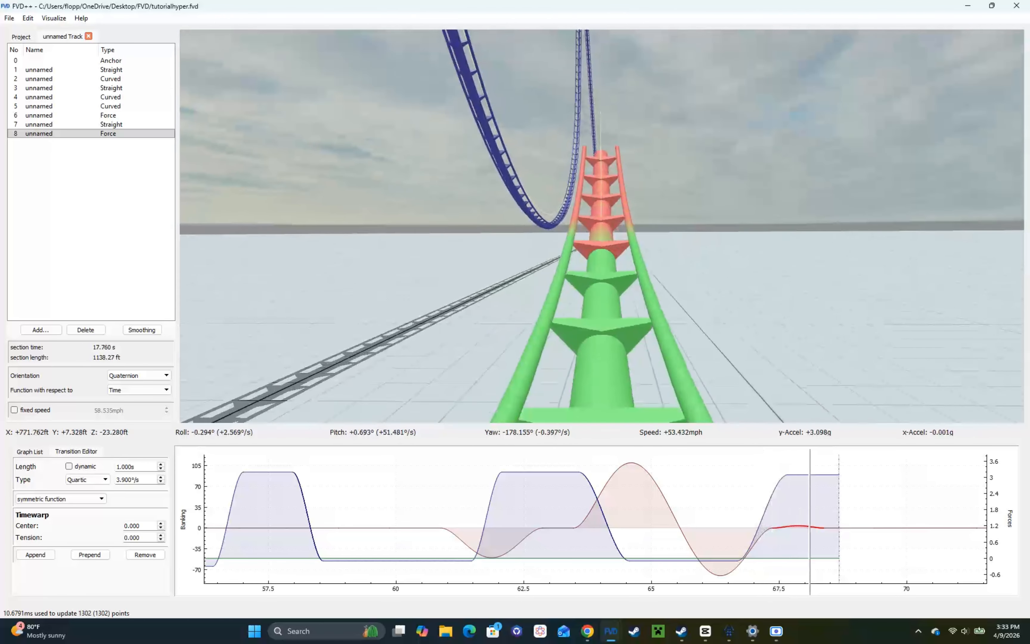
pyautogui.press('space')
pyautogui.press('s')
pyautogui.moveTo(490, 307)
pyautogui.mouseDown()
pyautogui.moveTo(490, 292)
pyautogui.moveTo(503, 290)
pyautogui.mouseUp()
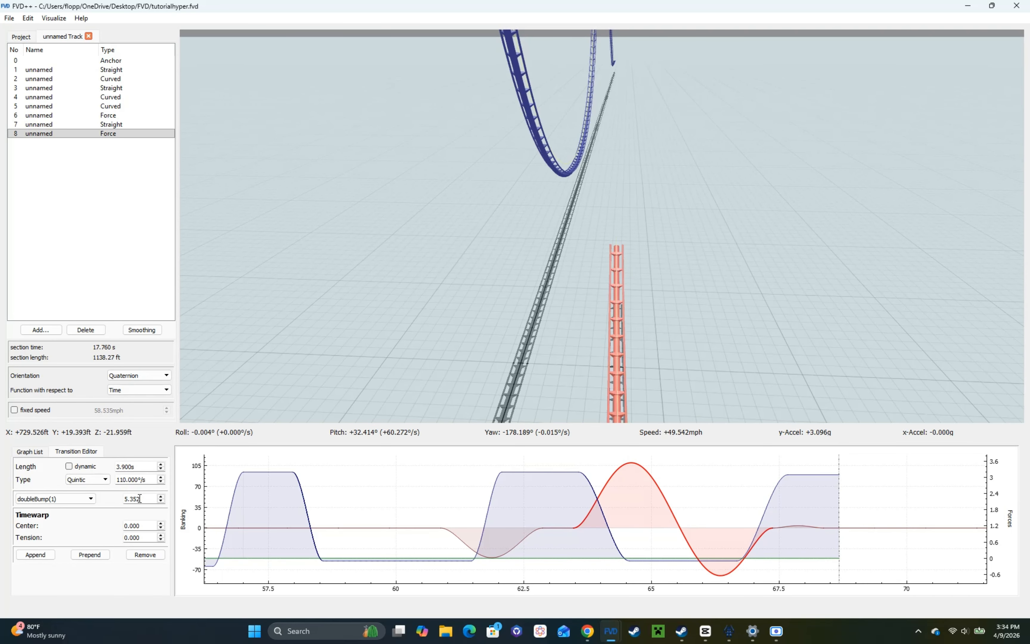
pyautogui.scroll(-2, 140, 499)
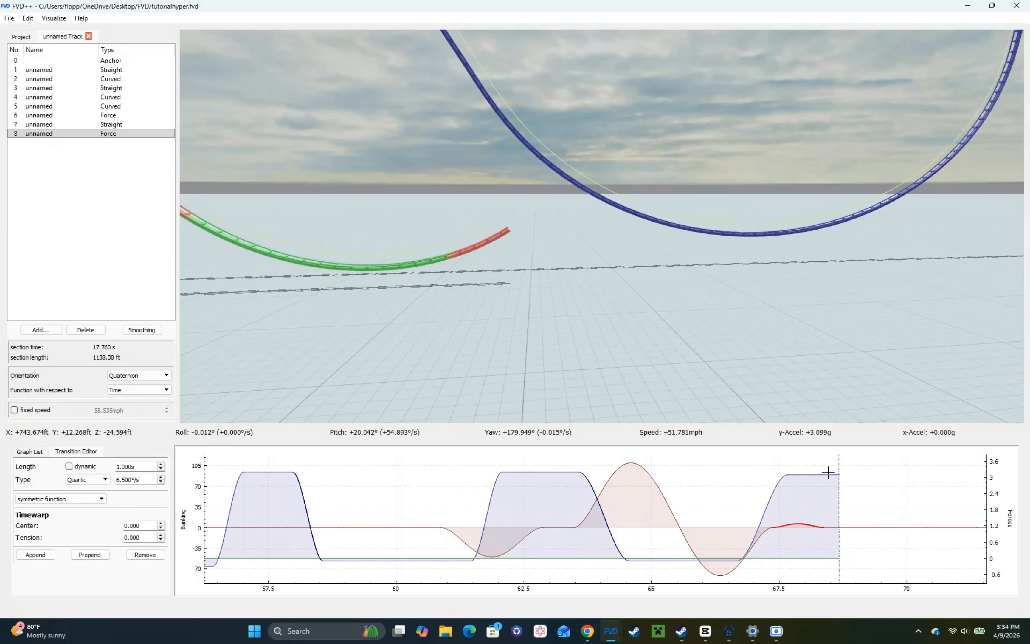
# Step: Append a downward force transition after the 1 s pull-out hold and a 3 s 0 g hold to form a new hill
pyautogui.click(828, 473)
pyautogui.moveTo(699, 343); pyautogui.dragTo(682, 315)
pyautogui.press('s')
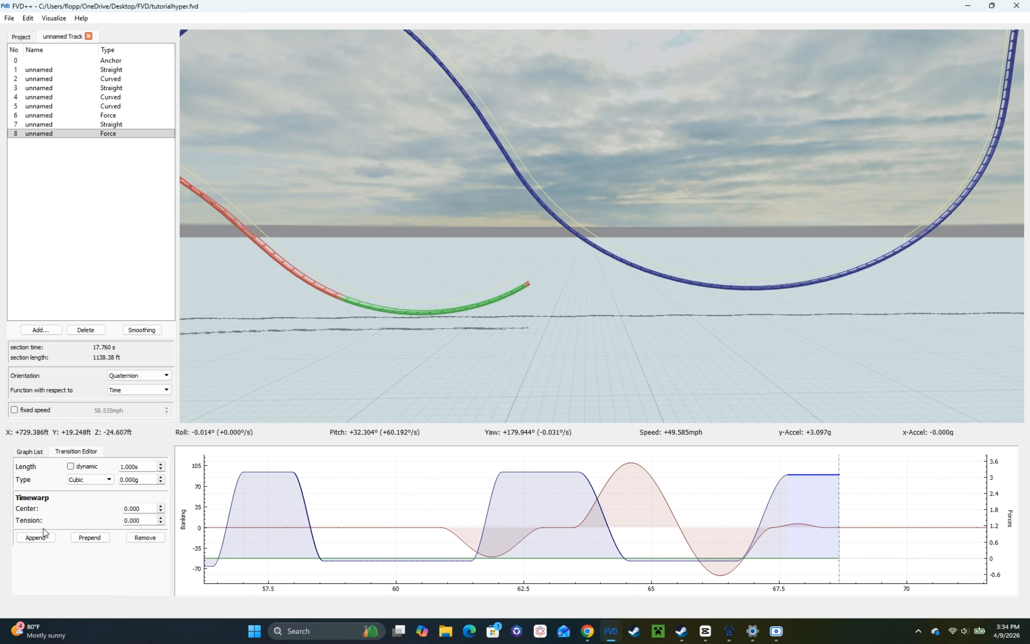
pyautogui.click(37, 538)
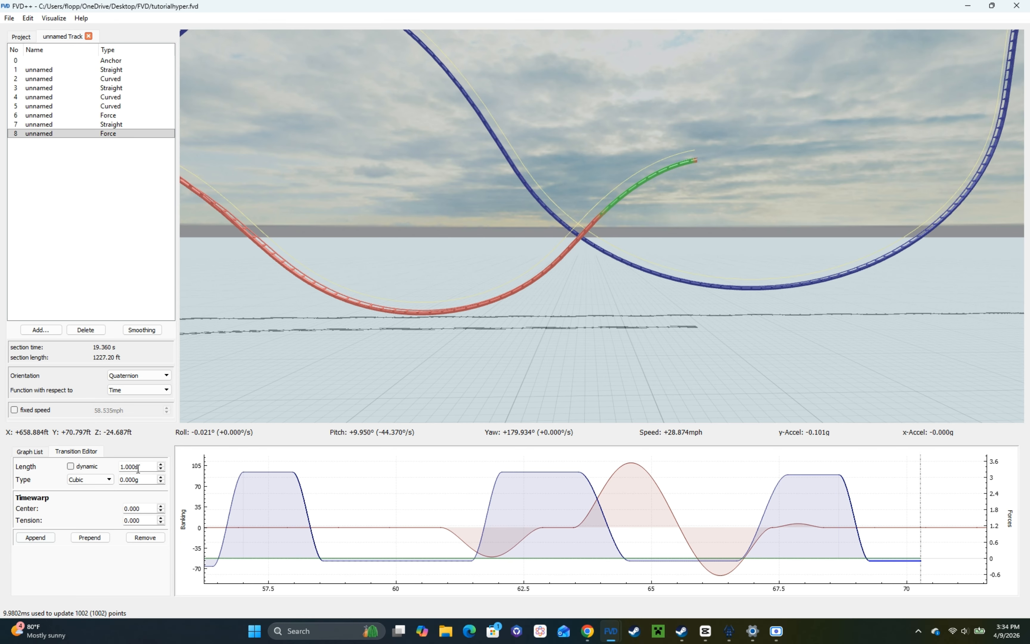
pyautogui.moveTo(698, 392); pyautogui.dragTo(688, 396)
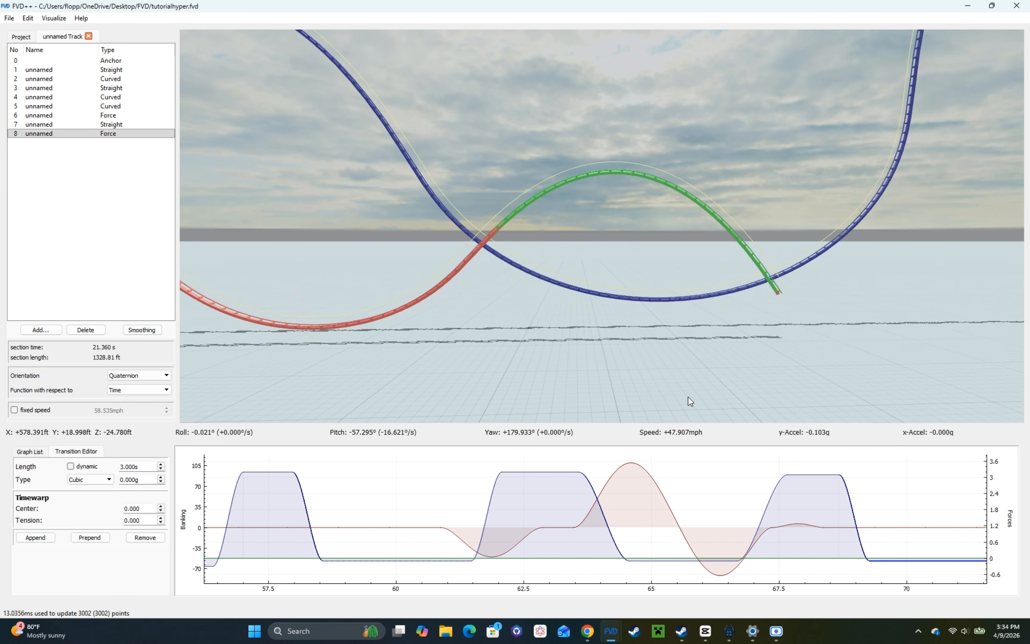
# Step: Lengthen the force hold in the pull-out before the new hill to 1.1 s and ride over the hill
pyautogui.click(828, 474)
pyautogui.scroll(1, 150, 466)
pyautogui.moveTo(324, 361)
pyautogui.mouseDown()
pyautogui.moveTo(320, 379)
pyautogui.moveTo(302, 383)
pyautogui.moveTo(325, 375)
pyautogui.mouseUp()
pyautogui.moveTo(519, 287); pyautogui.dragTo(476, 298)
pyautogui.press('w')
pyautogui.moveTo(602, 226)
pyautogui.mouseDown()
pyautogui.moveTo(698, 222)
pyautogui.moveTo(533, 196)
pyautogui.moveTo(447, 204)
pyautogui.moveTo(641, 226)
pyautogui.moveTo(583, 231)
pyautogui.mouseUp()
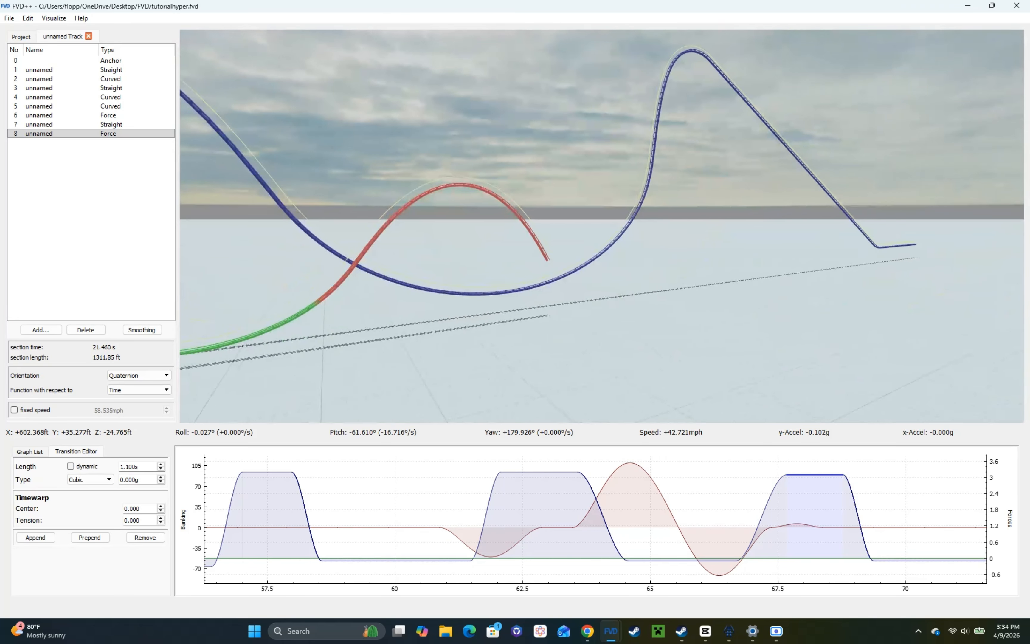
pyautogui.press('w')
pyautogui.press('r')
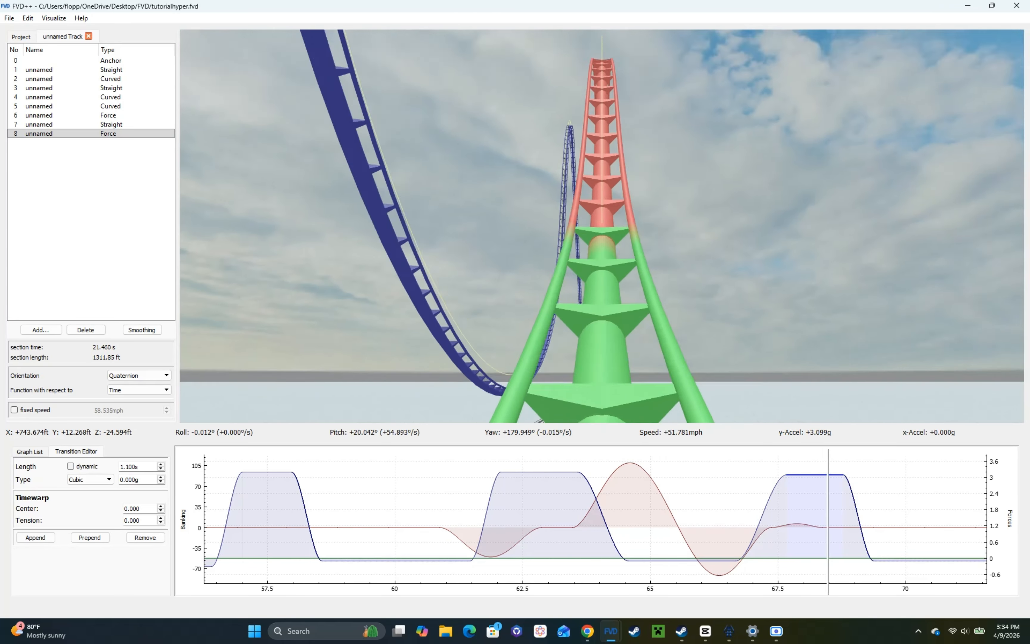
pyautogui.press('s')
pyautogui.press('w')
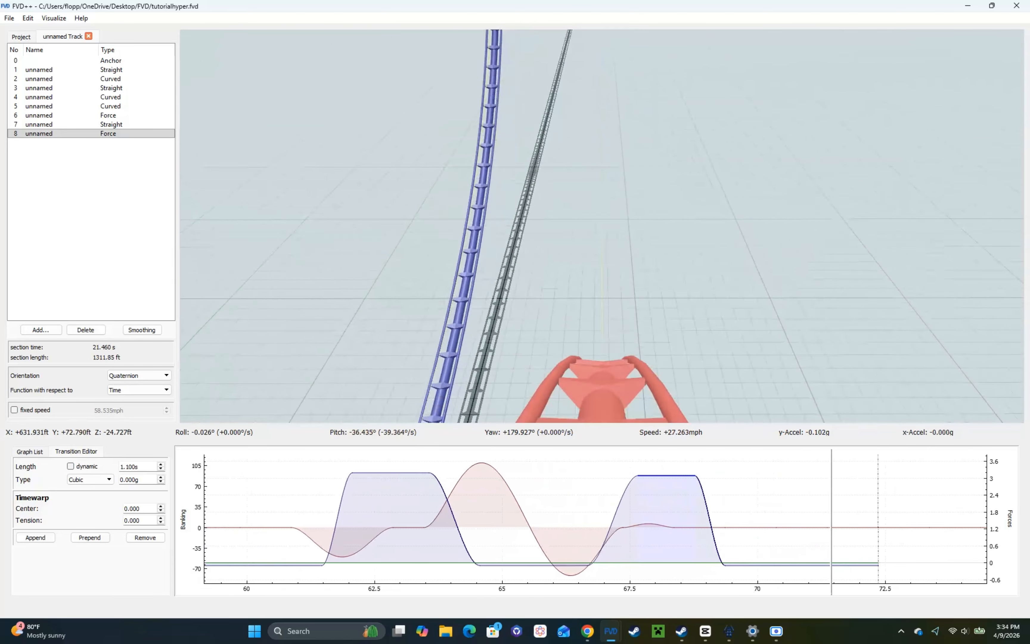
pyautogui.press('r')
# Step: Shorten the 0 g hold over the new hill and append a 0.6 s pull-out force transition with a 1.1 s hold
pyautogui.click(747, 565)
pyautogui.scroll(-4, 138, 467)
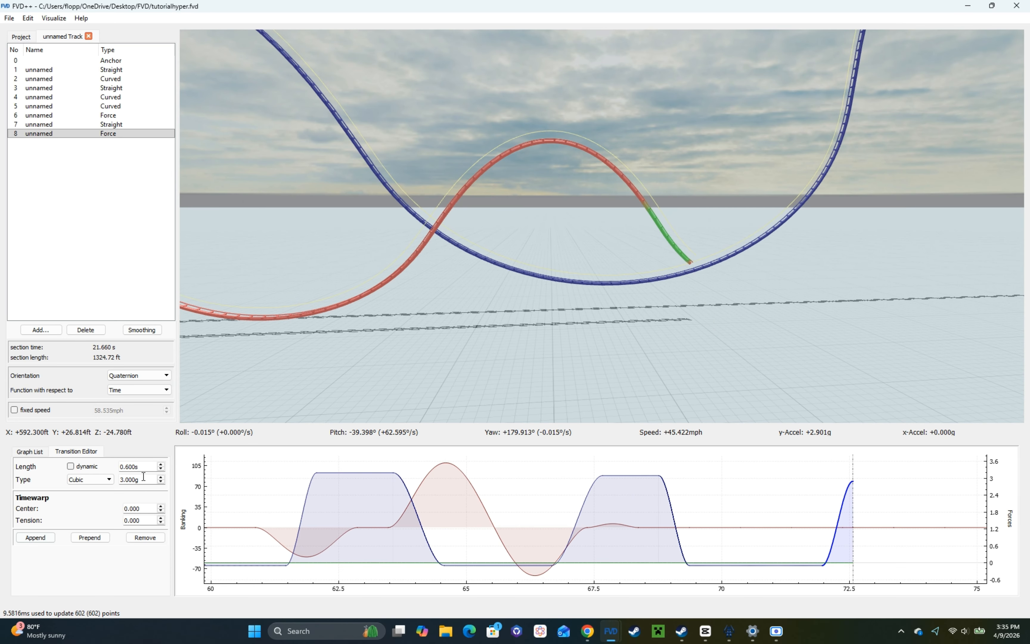
pyautogui.click(32, 537)
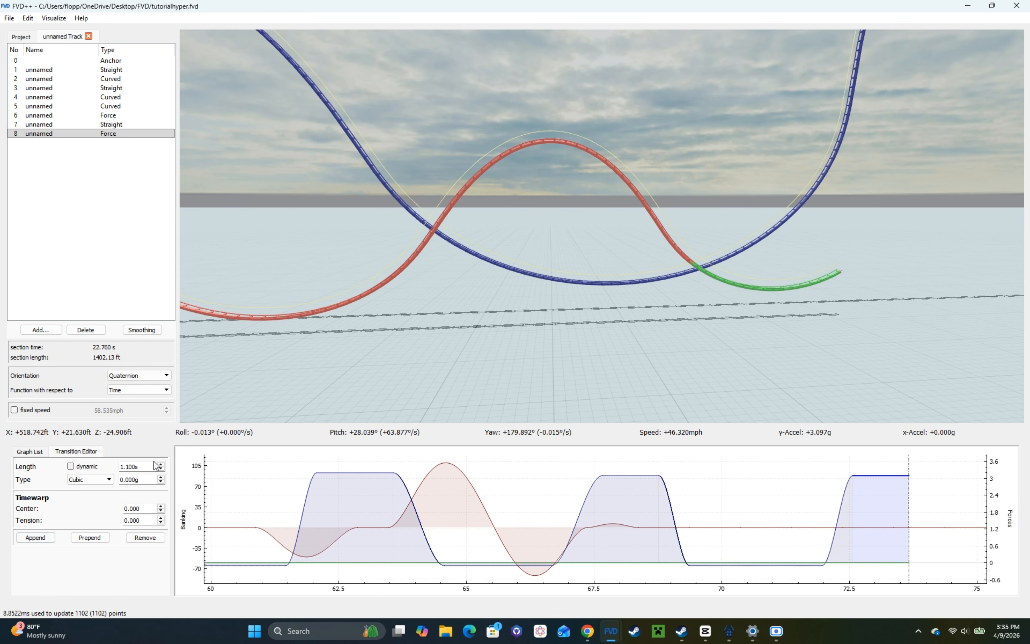
# Step: Append a 0.6 s, -3.1 g force transition and a 2 s 0 g hold to form the next hill
pyautogui.click(729, 575)
pyautogui.click(727, 568)
pyautogui.moveTo(607, 294); pyautogui.dragTo(648, 378, button='right')
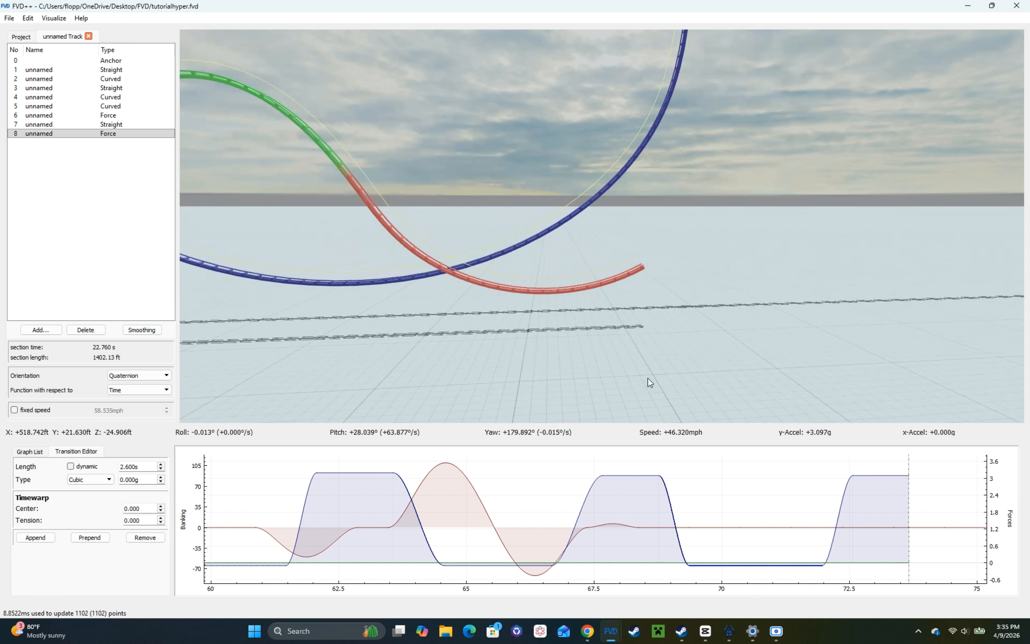
pyautogui.click(42, 539)
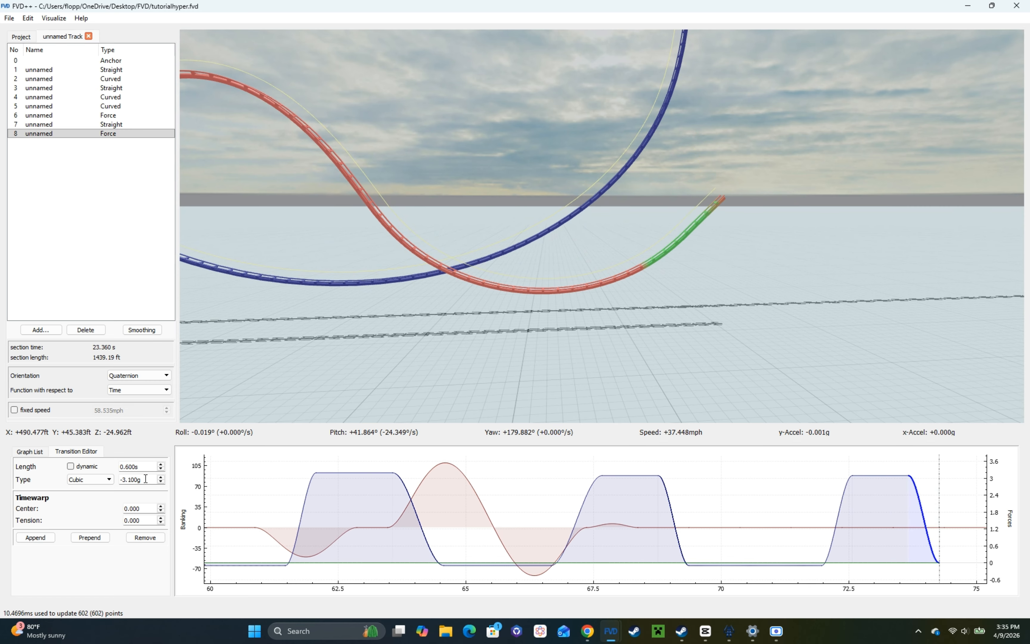
pyautogui.moveTo(540, 260); pyautogui.dragTo(343, 310, button='right')
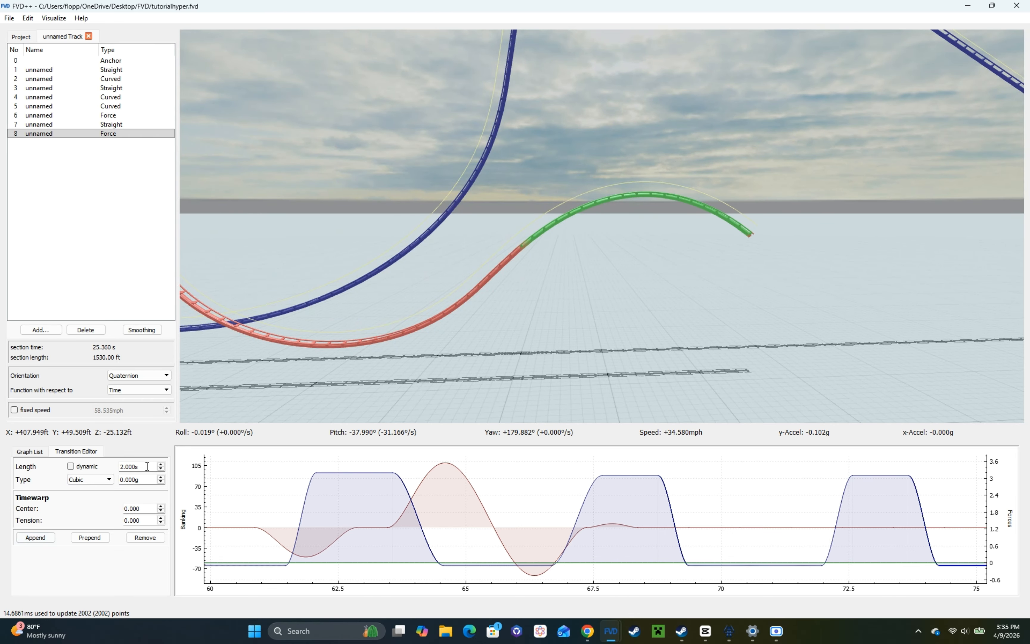
# Step: Append a 0.6 s, 3.1 g force transition and a 1.1 s hold to pull out of the last hill
pyautogui.moveTo(604, 332); pyautogui.dragTo(500, 300, button='right')
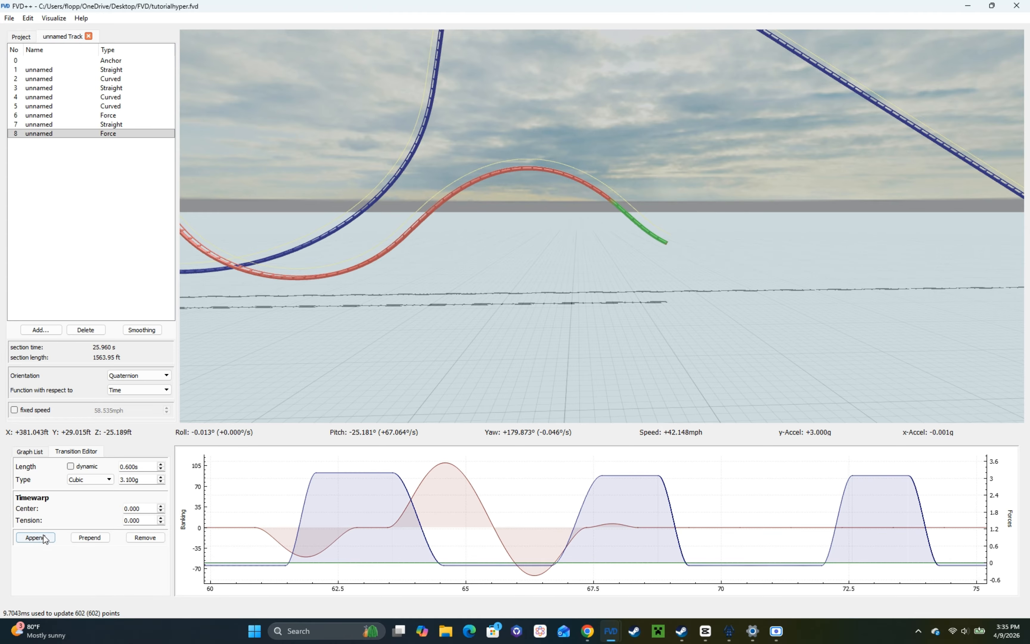
pyautogui.moveTo(765, 538); pyautogui.dragTo(494, 495)
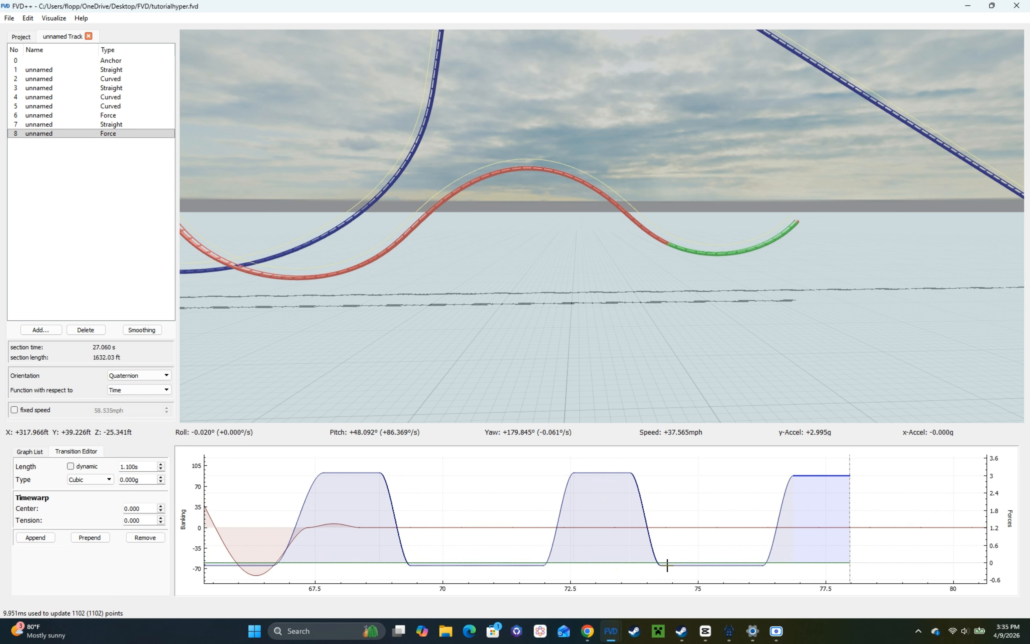
# Step: Lengthen the 0 g hold over the last hill to 2.3 s and export the track as tutorialhyper.nl2elem
pyautogui.scroll(1, 137, 464)
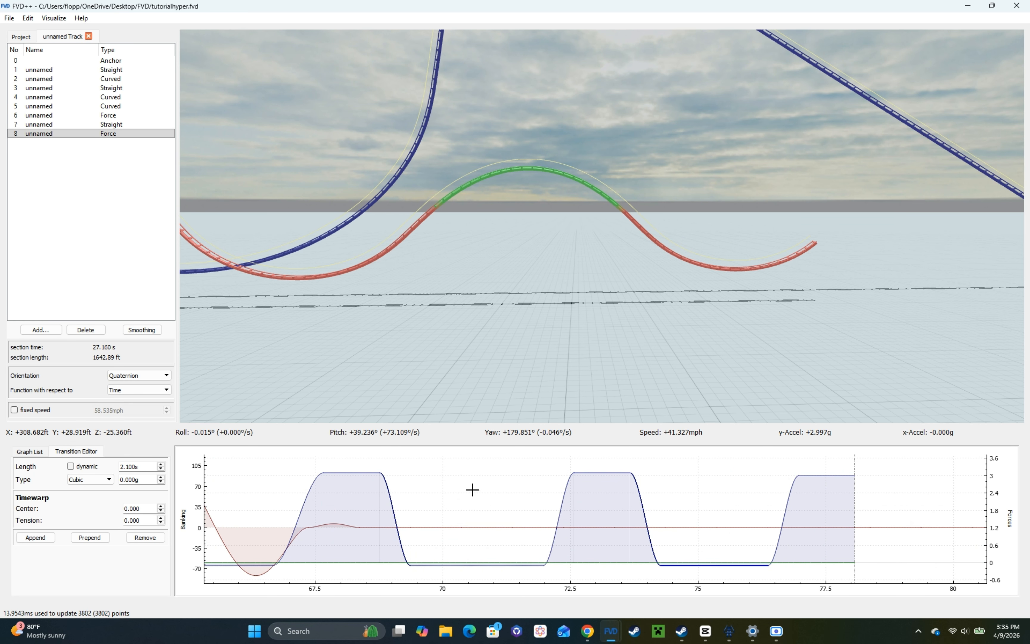
pyautogui.scroll(3, 152, 464)
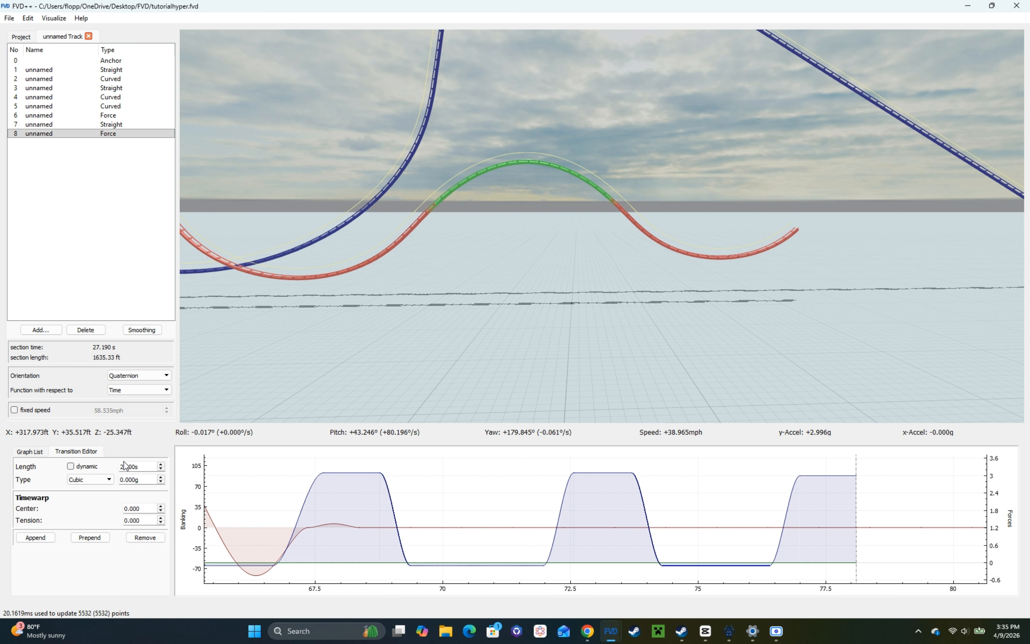
pyautogui.scroll(2, 127, 464)
pyautogui.press('s')
pyautogui.press('a')
pyautogui.moveTo(318, 369)
pyautogui.mouseDown()
pyautogui.moveTo(310, 366)
pyautogui.moveTo(318, 370)
pyautogui.mouseUp()
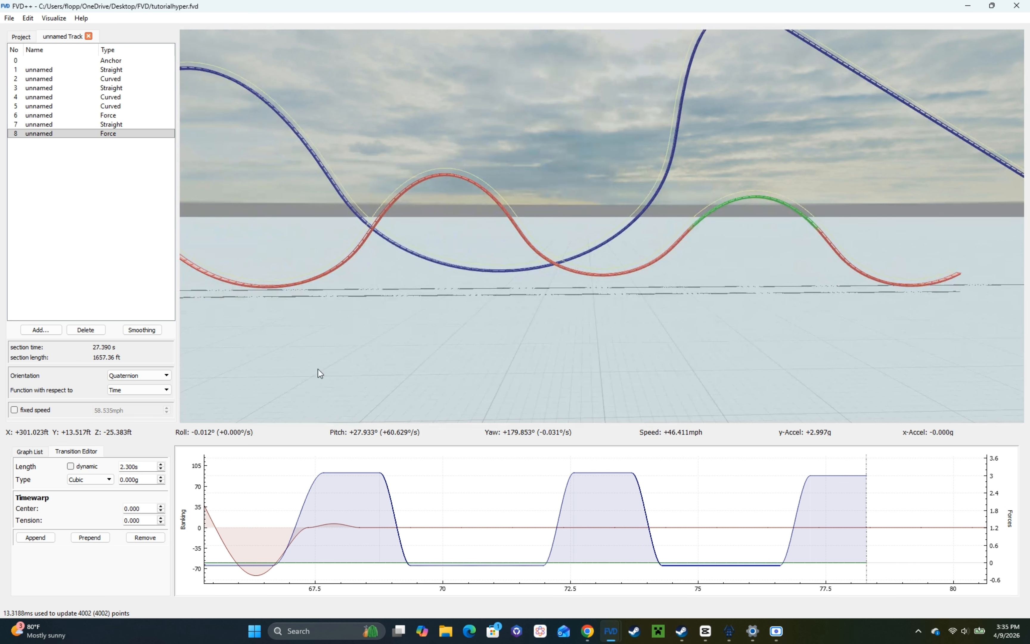
pyautogui.click(471, 486)
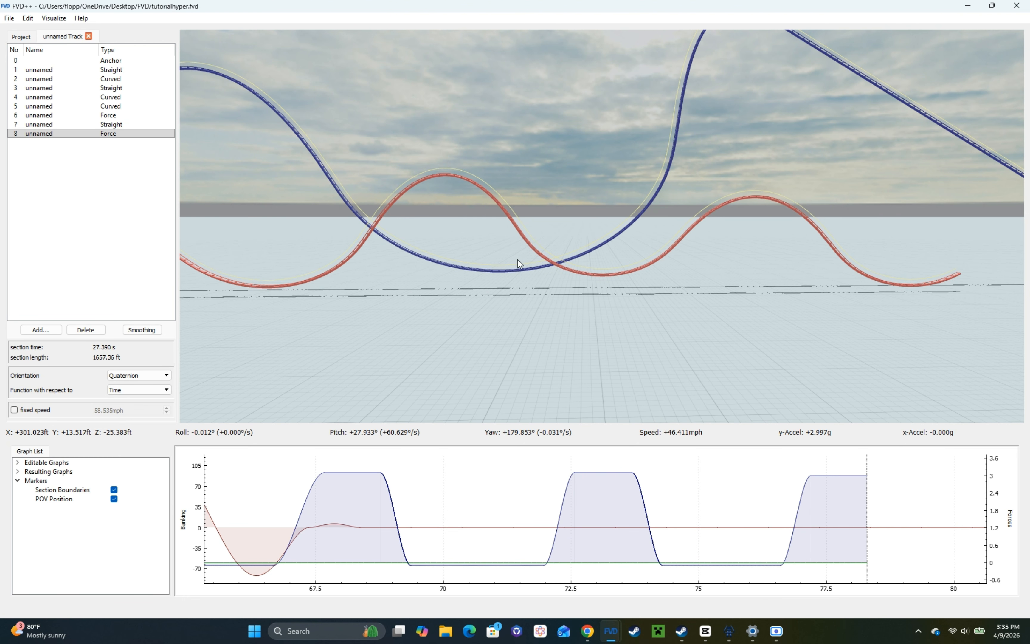
pyautogui.press('a')
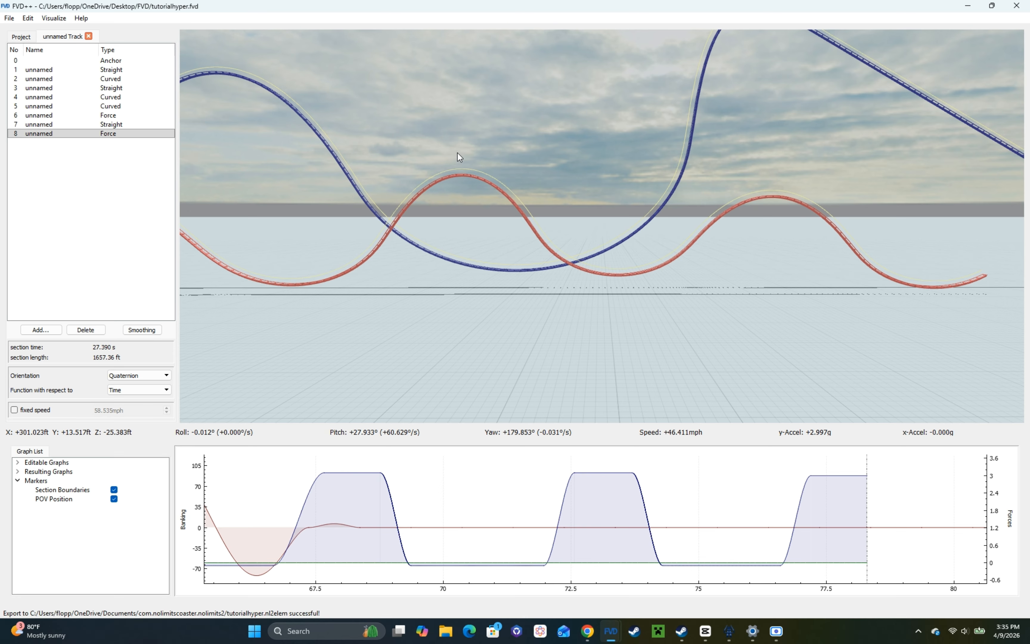
# Step: Switch to NoLimits 2, open the park in the editor and delete the entire old track
pyautogui.hotkey('alt', 'Tab')
pyautogui.press('Escape')
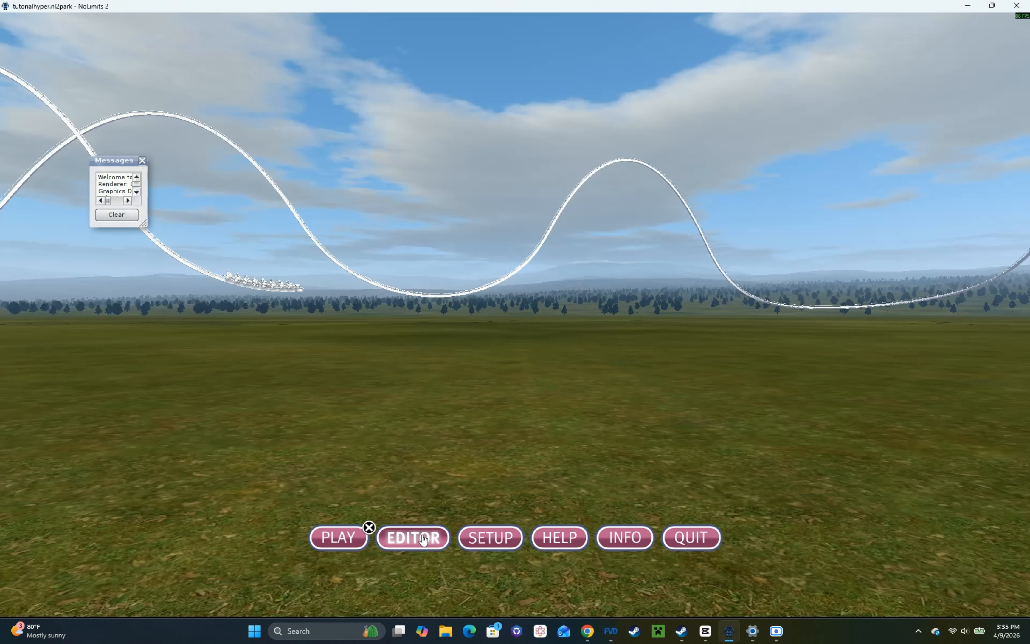
pyautogui.click(413, 537)
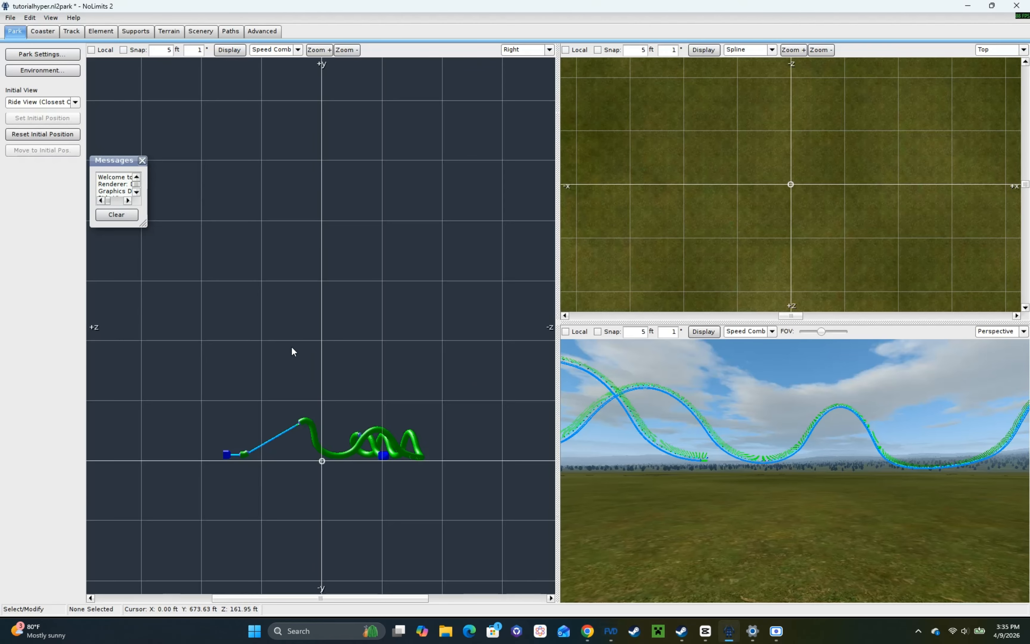
pyautogui.moveTo(185, 507); pyautogui.dragTo(463, 317)
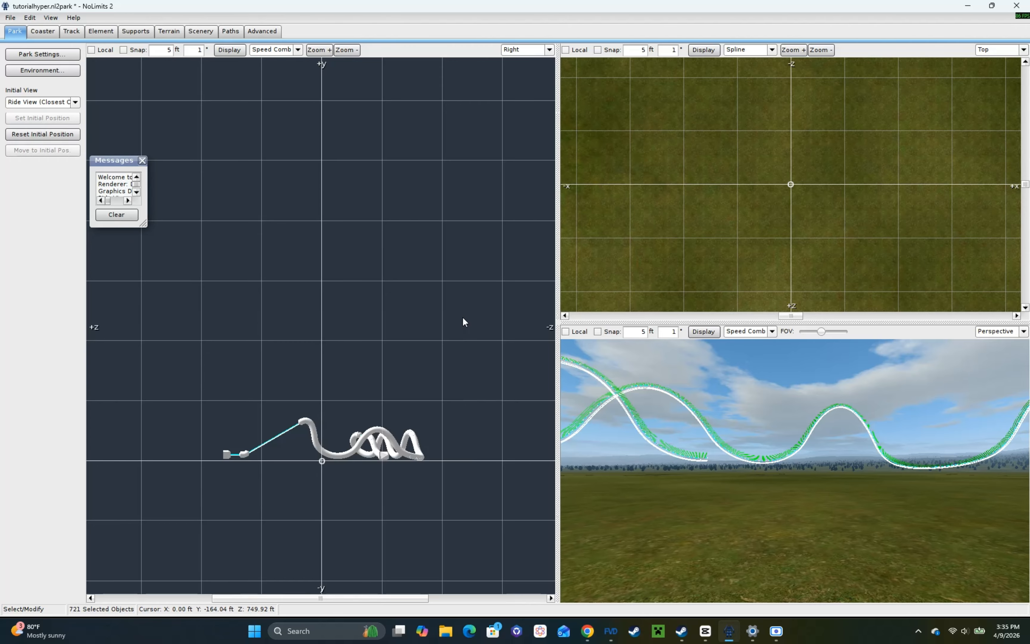
pyautogui.press('Delete')
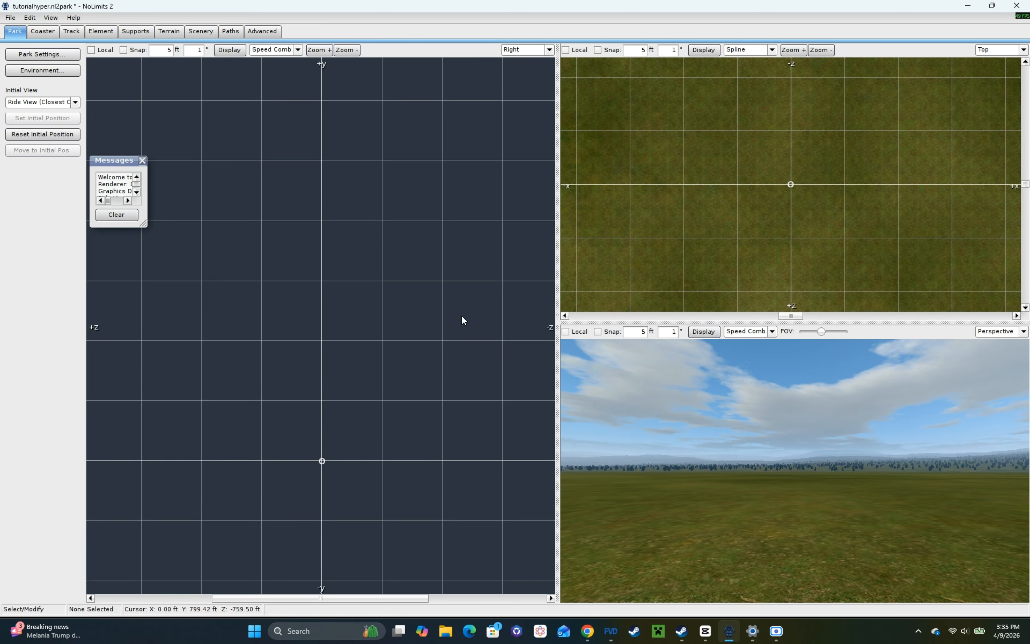
# Step: Add the recently used tutorialhyper FVD++ export element to the park as the updated track
pyautogui.click(106, 34)
pyautogui.click(57, 54)
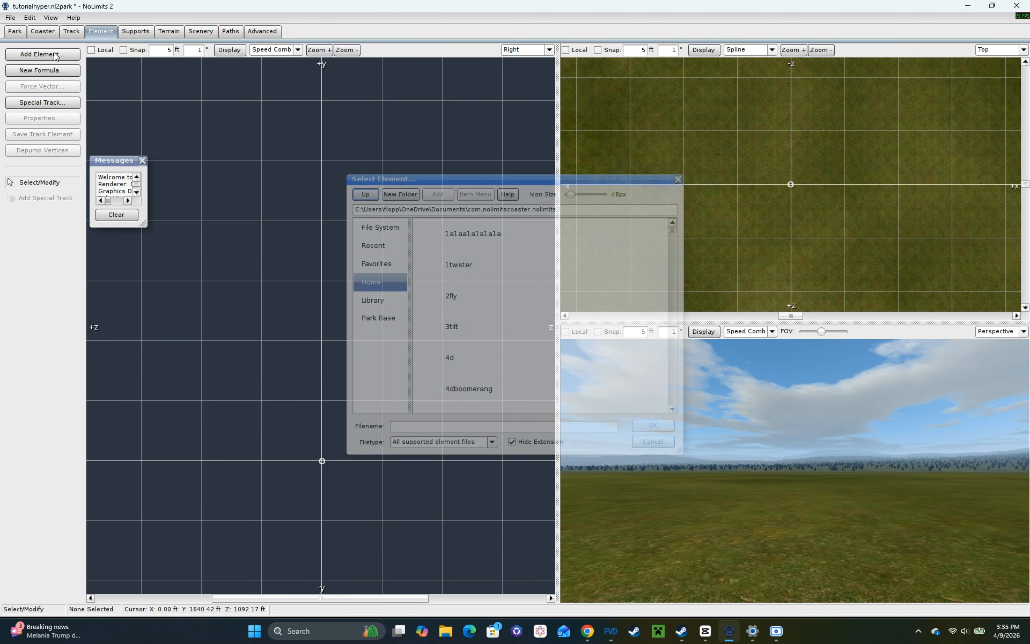
pyautogui.click(385, 247)
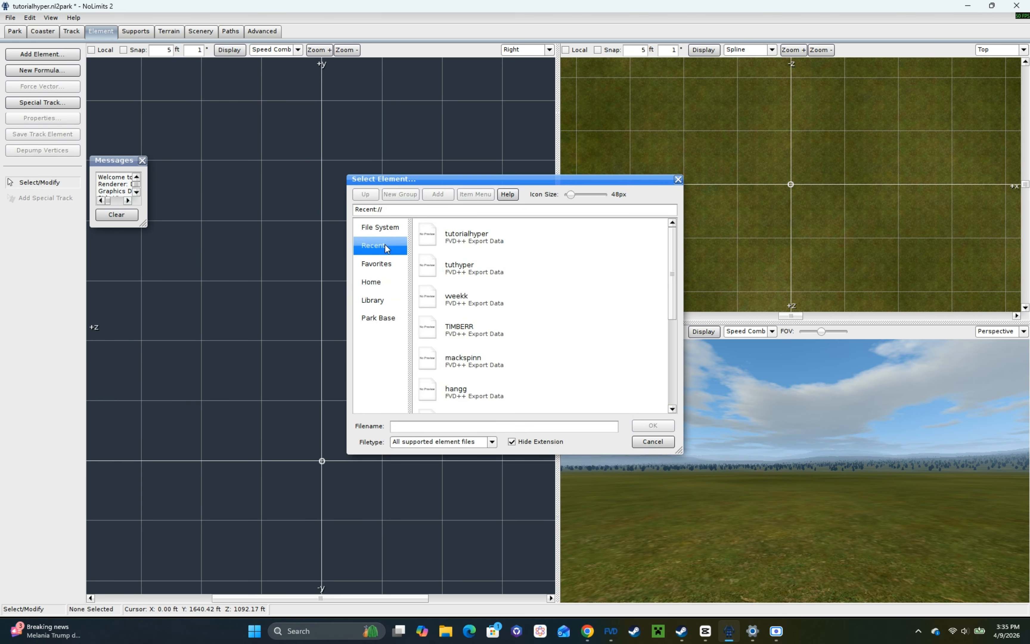
pyautogui.doubleClick(482, 243)
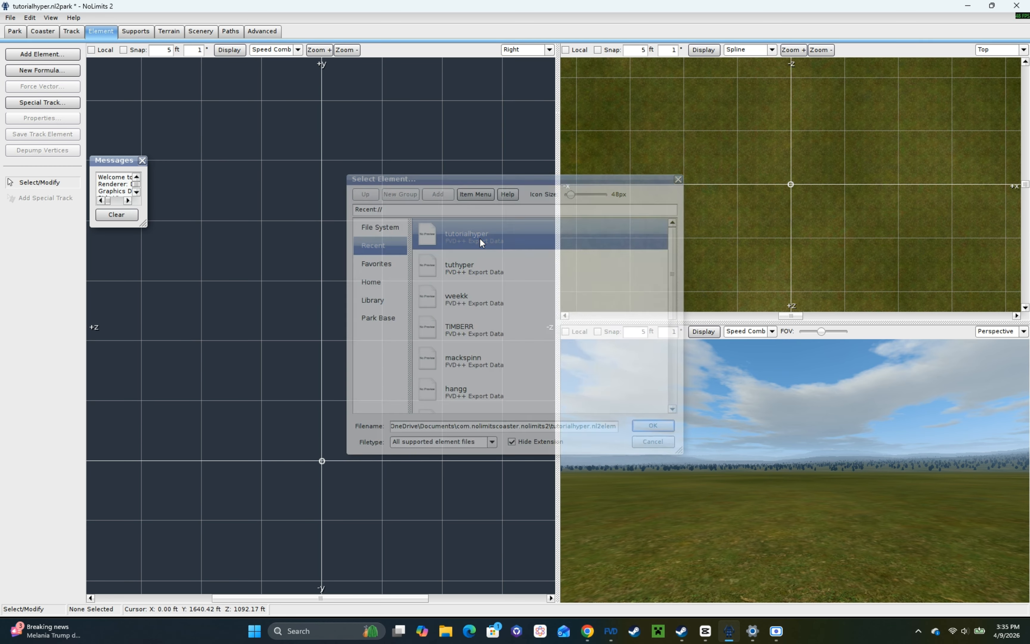
pyautogui.click(564, 271)
pyautogui.moveTo(222, 494); pyautogui.dragTo(504, 305)
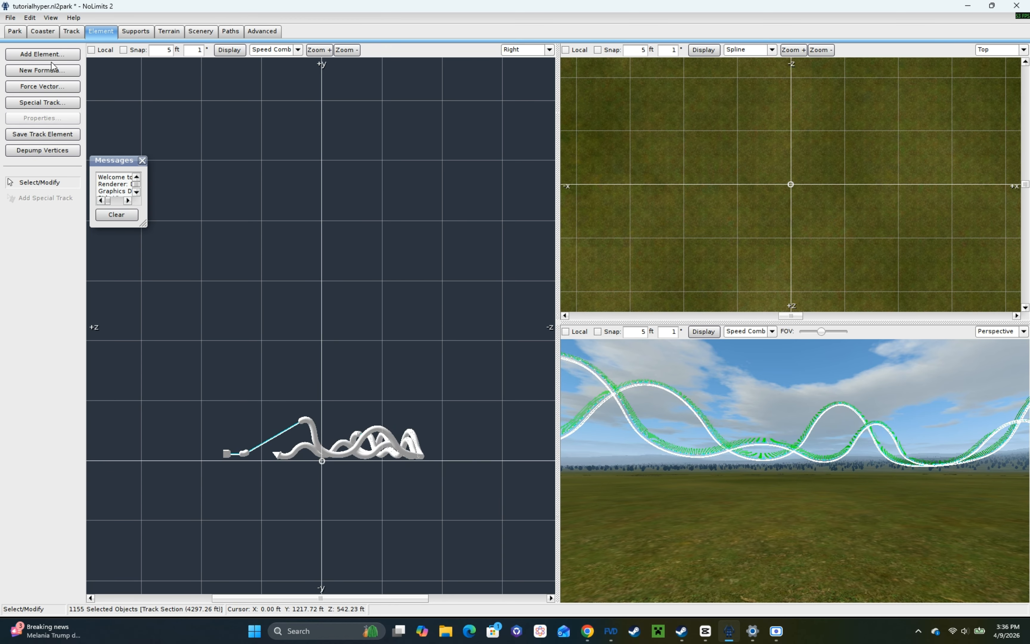
# Step: Add type separators at the top of the lift hill and near the open end of the imported track
pyautogui.click(71, 32)
pyautogui.click(47, 279)
pyautogui.scroll(3, 394, 438)
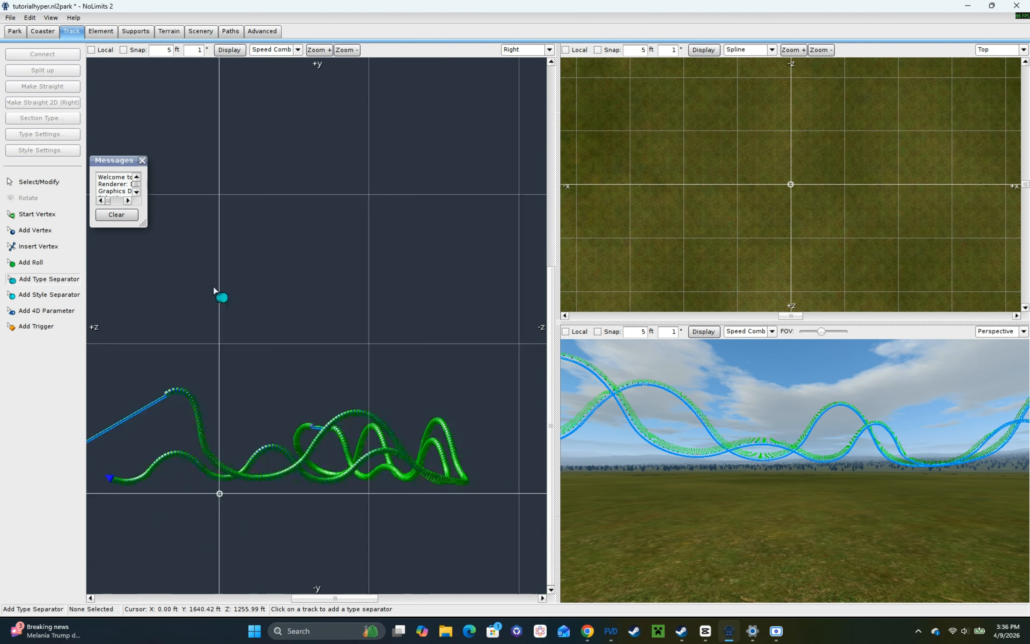
pyautogui.moveTo(795, 471); pyautogui.dragTo(628, 453, button='right')
pyautogui.press('w')
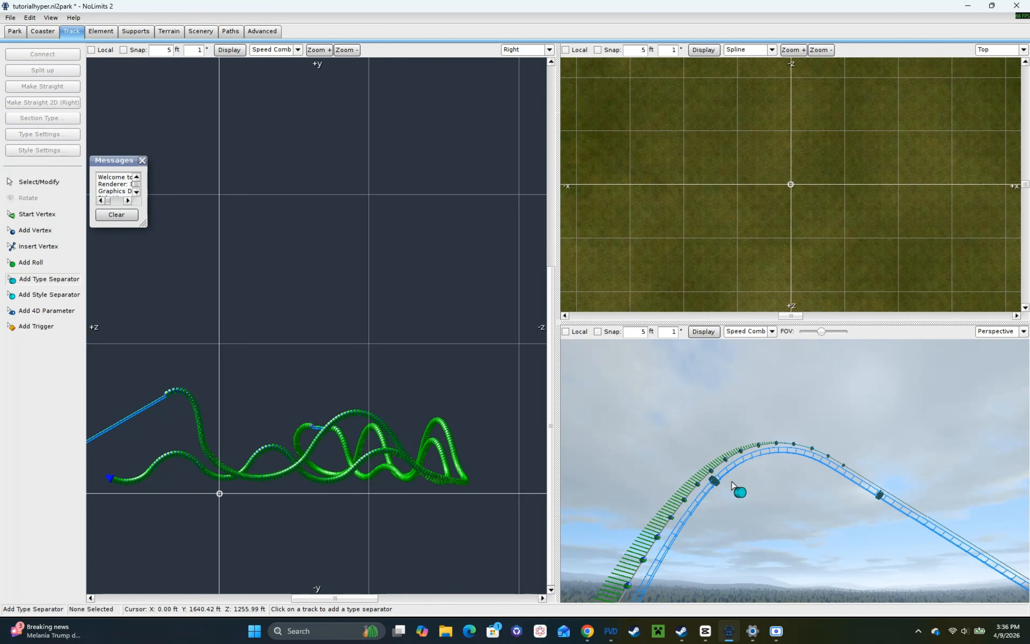
pyautogui.press('w')
pyautogui.moveTo(733, 484); pyautogui.dragTo(762, 476, button='right')
pyautogui.click(777, 470)
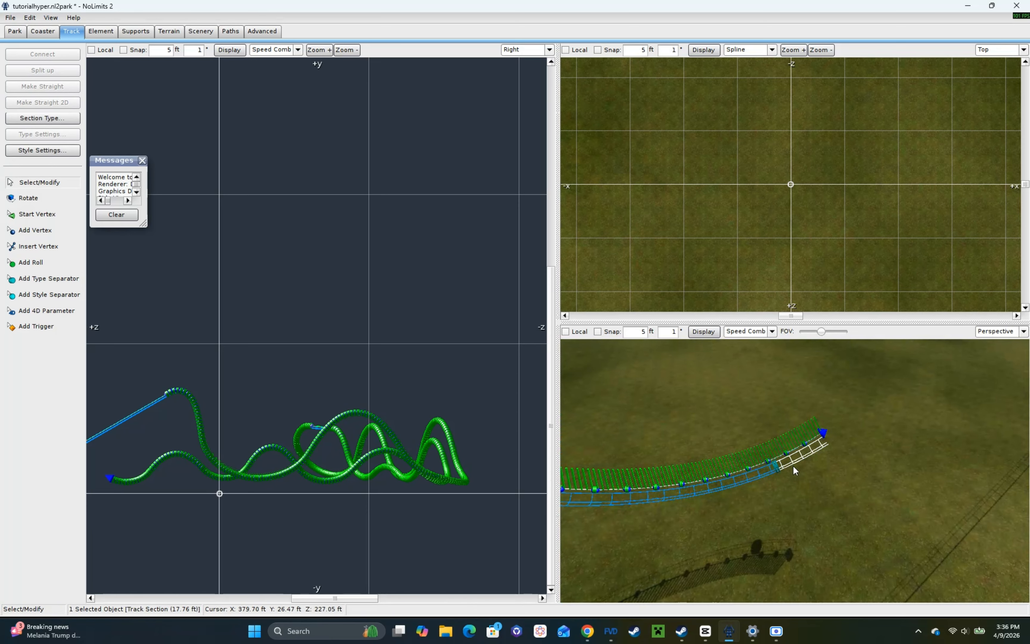
pyautogui.click(88, 155)
pyautogui.moveTo(830, 489); pyautogui.dragTo(787, 431, button='right')
pyautogui.press('w')
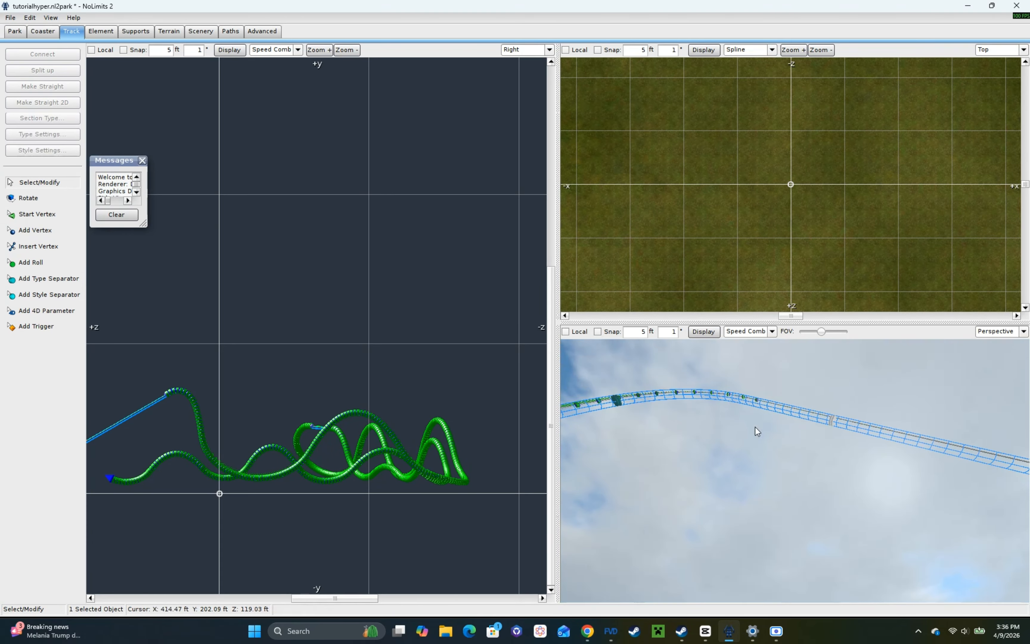
pyautogui.click(754, 405)
# Step: Freeze the coaster and save the changes to the park project
pyautogui.click(43, 31)
pyautogui.click(42, 209)
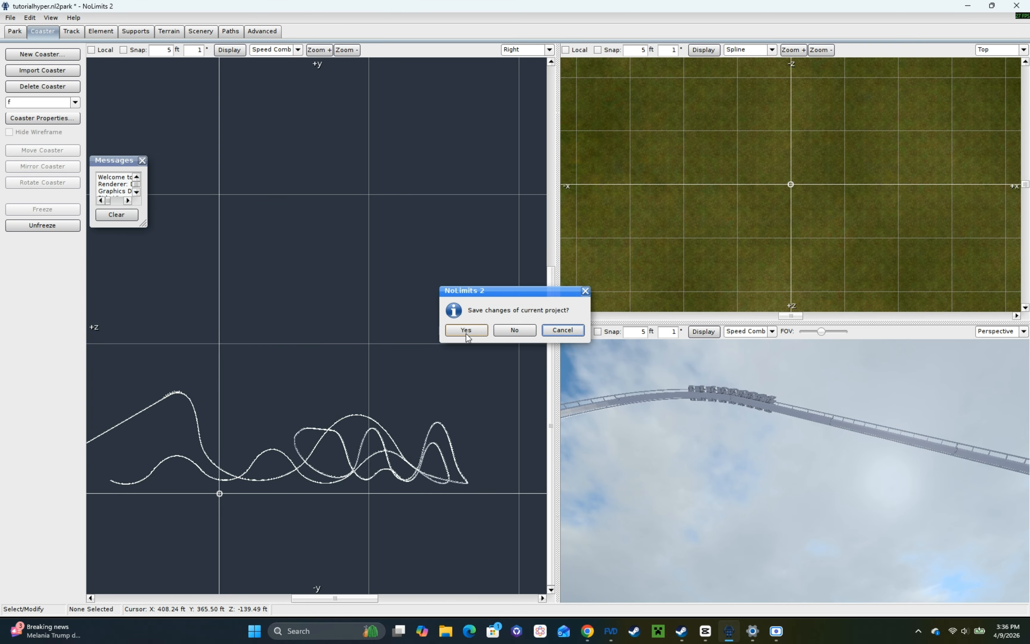
pyautogui.click(467, 334)
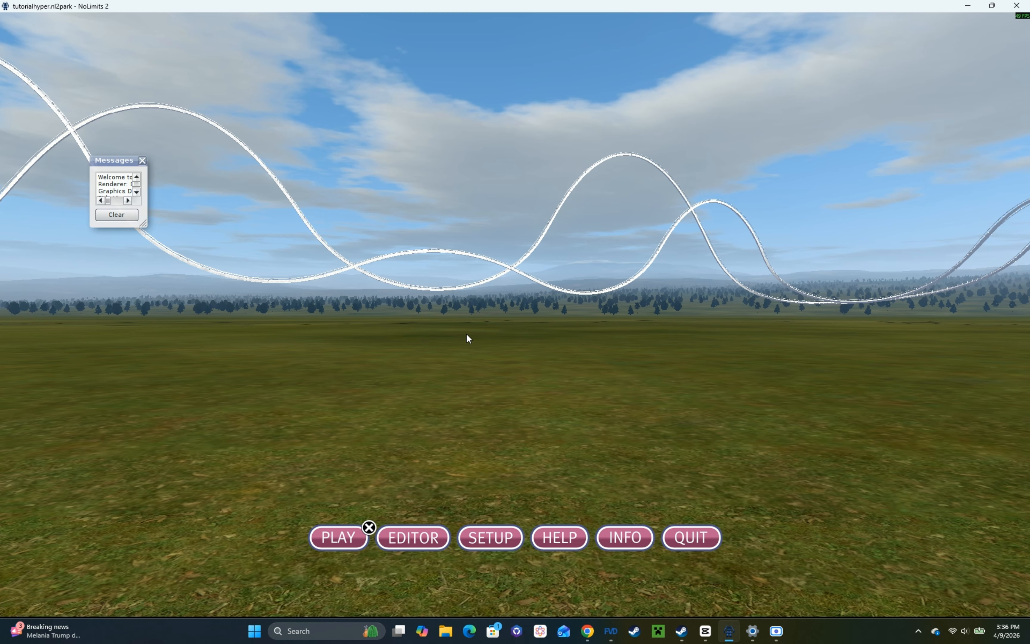
# Step: Ride the coaster in the simulation and examine the airtime hills near the track's end in fly view
pyautogui.click(315, 546)
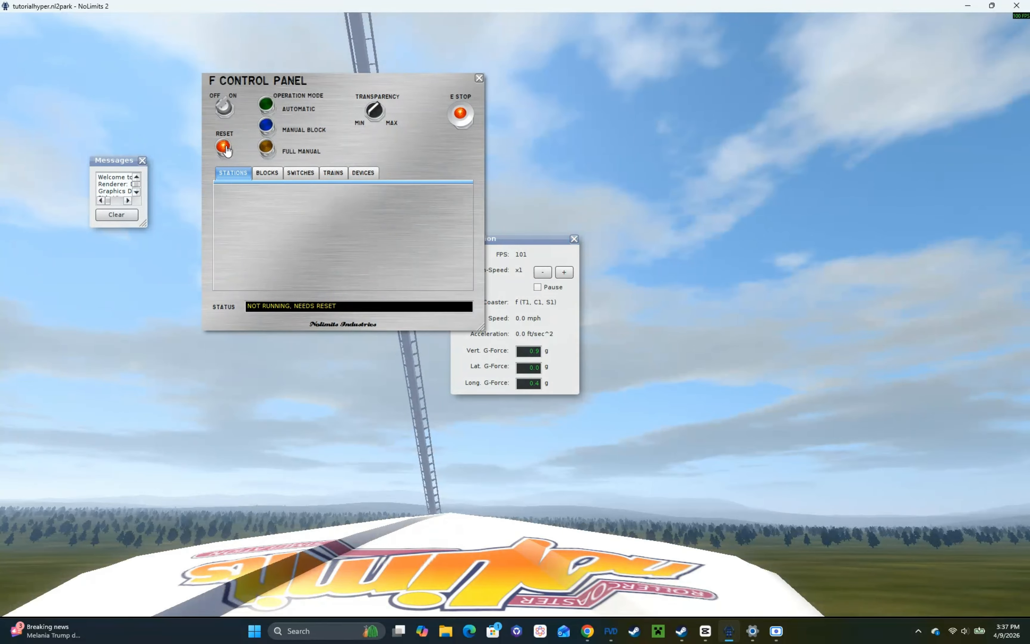
pyautogui.click(225, 147)
pyautogui.press('F3')
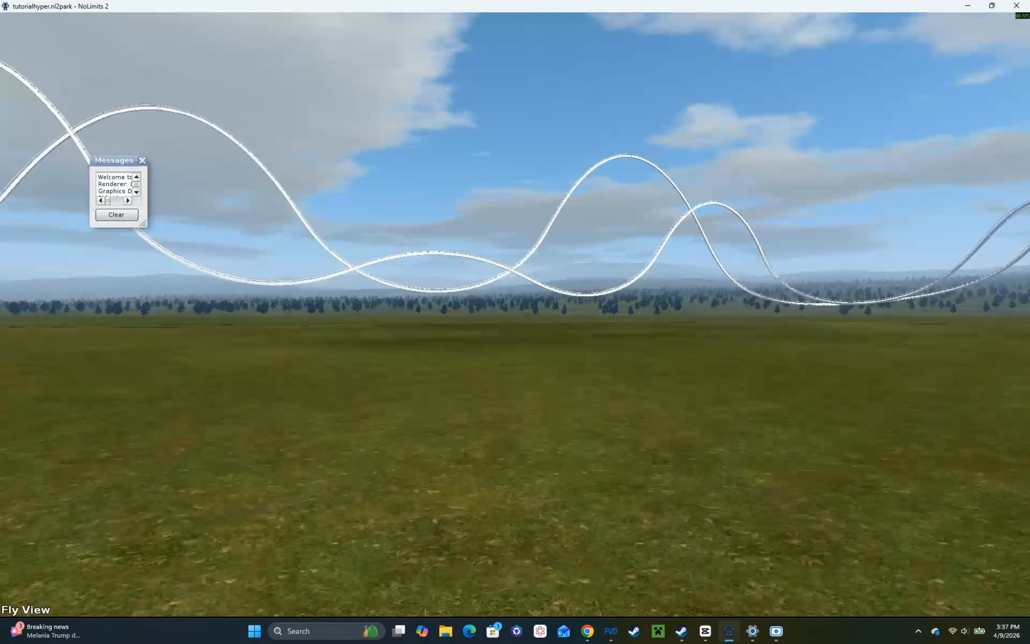
pyautogui.press('w')
pyautogui.press('a')
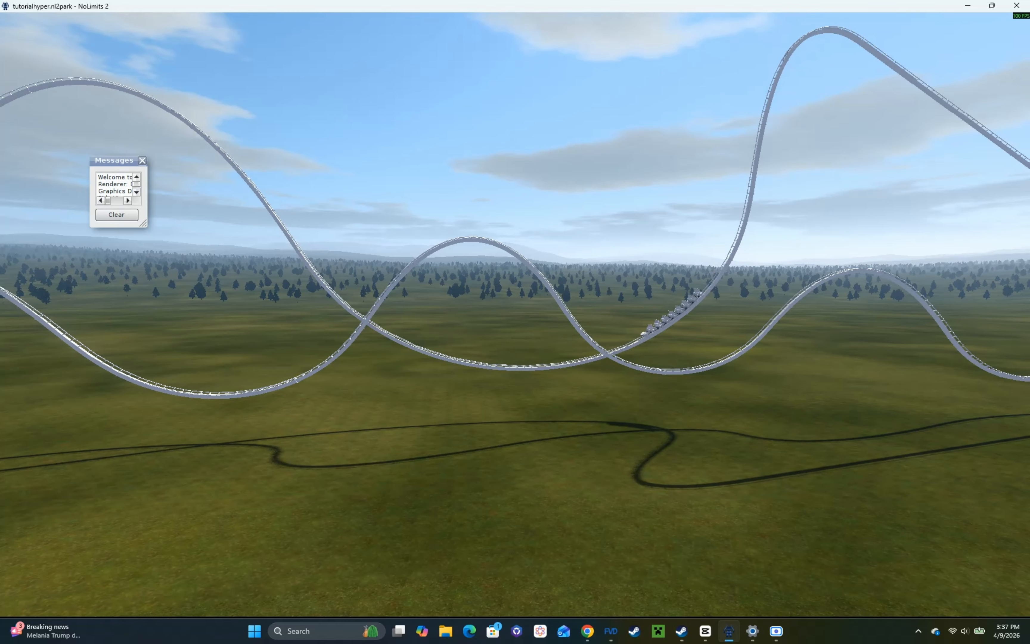
pyautogui.press('d')
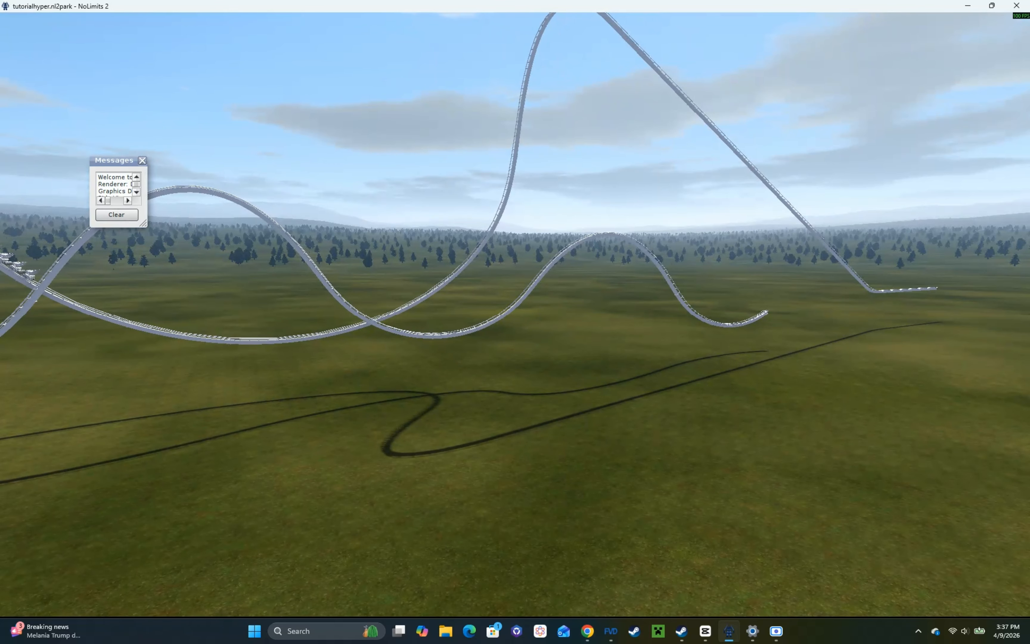
pyautogui.press('a')
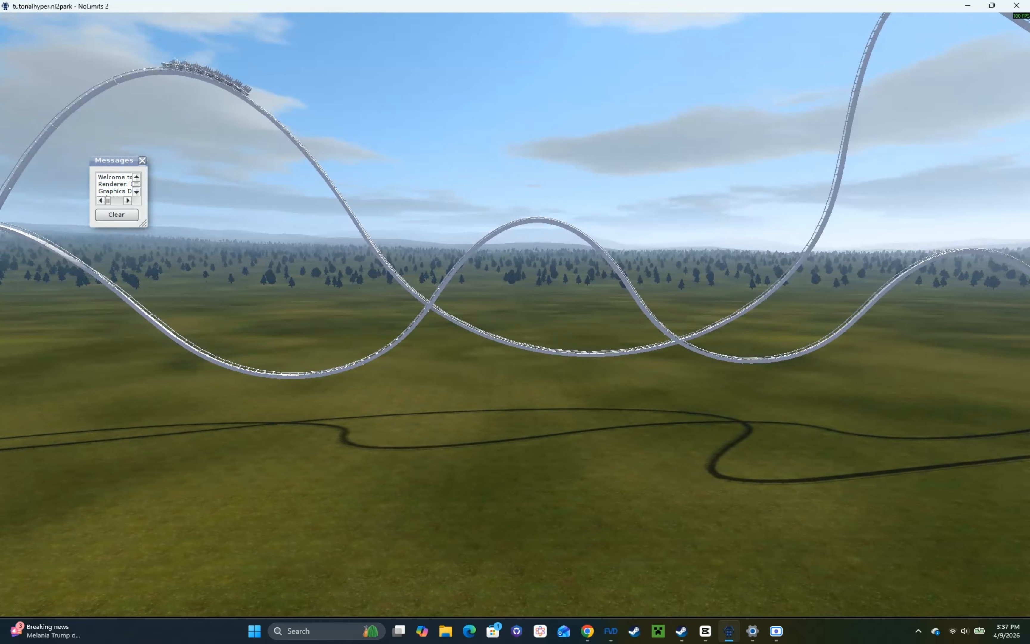
pyautogui.press('a')
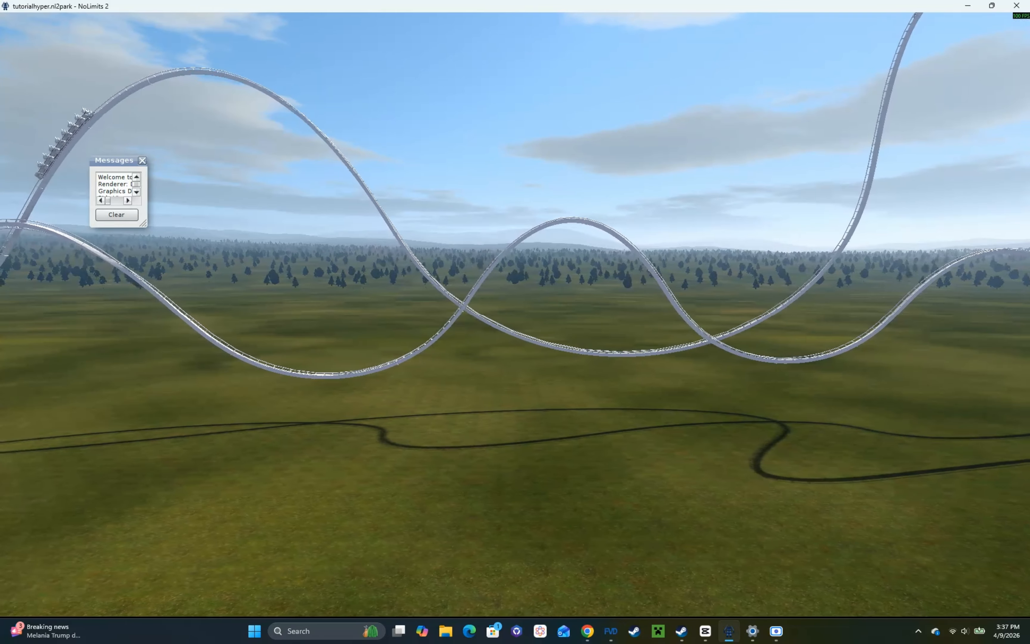
pyautogui.press('w')
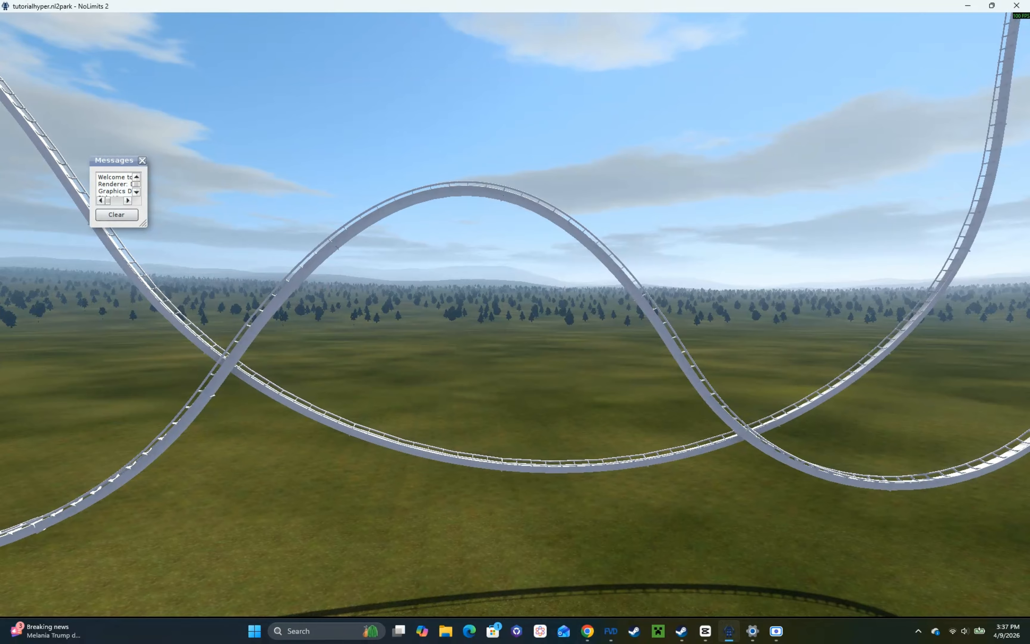
pyautogui.press('d')
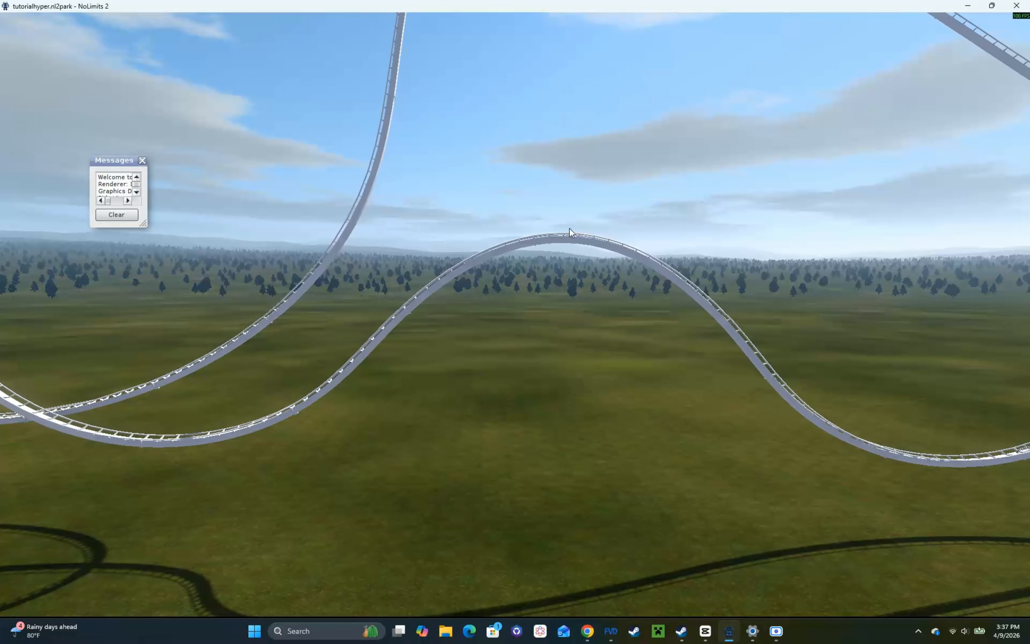
# Step: Fly along the layout to examine the turnaround and its surrounding hills while following the train
pyautogui.press('a')
pyautogui.press('a')
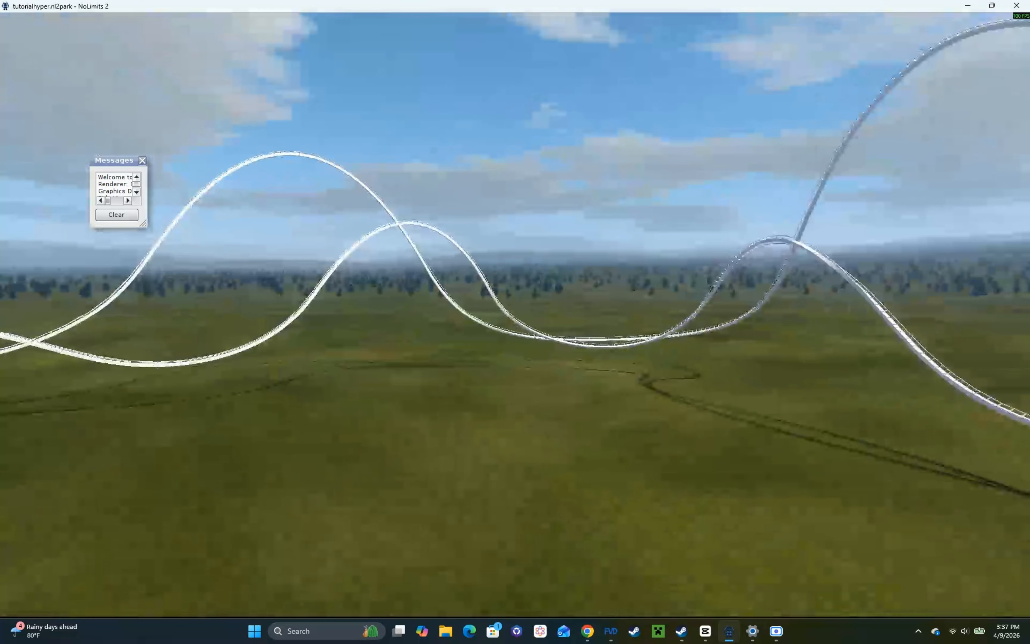
pyautogui.press('a')
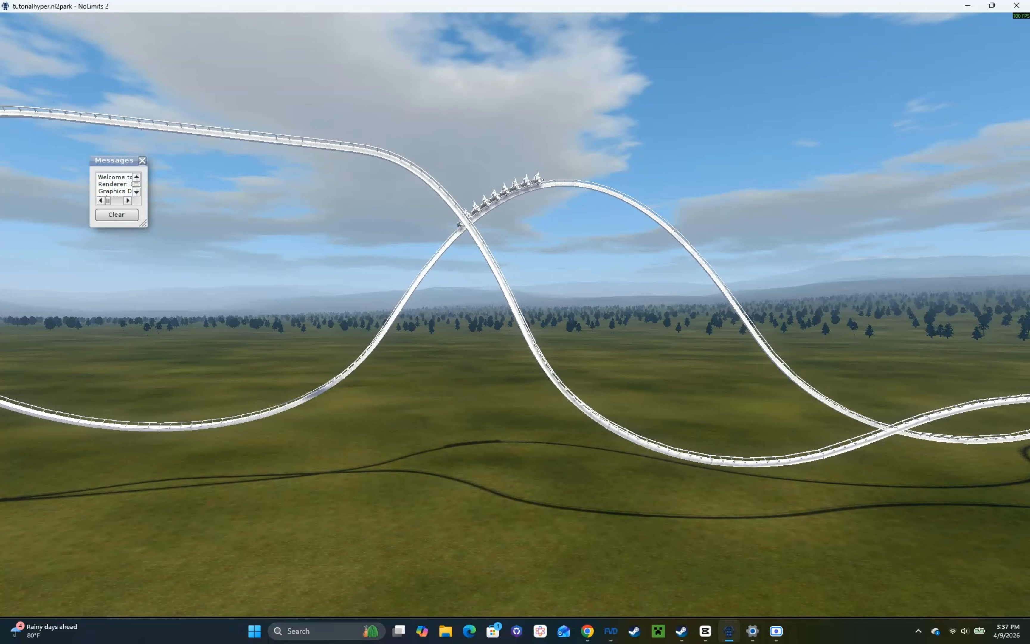
pyautogui.press('a')
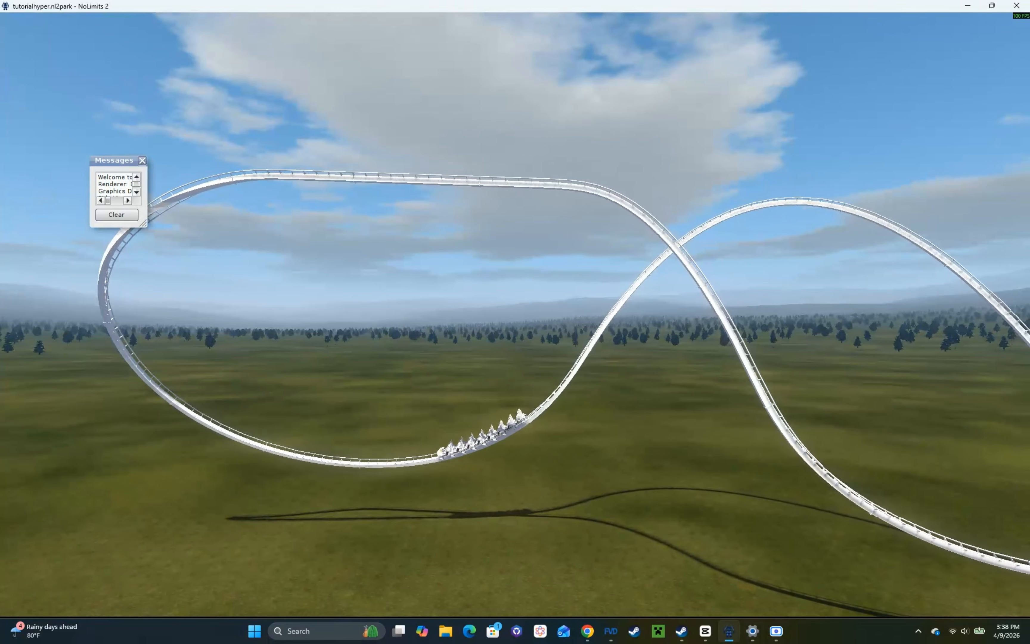
pyautogui.press('a')
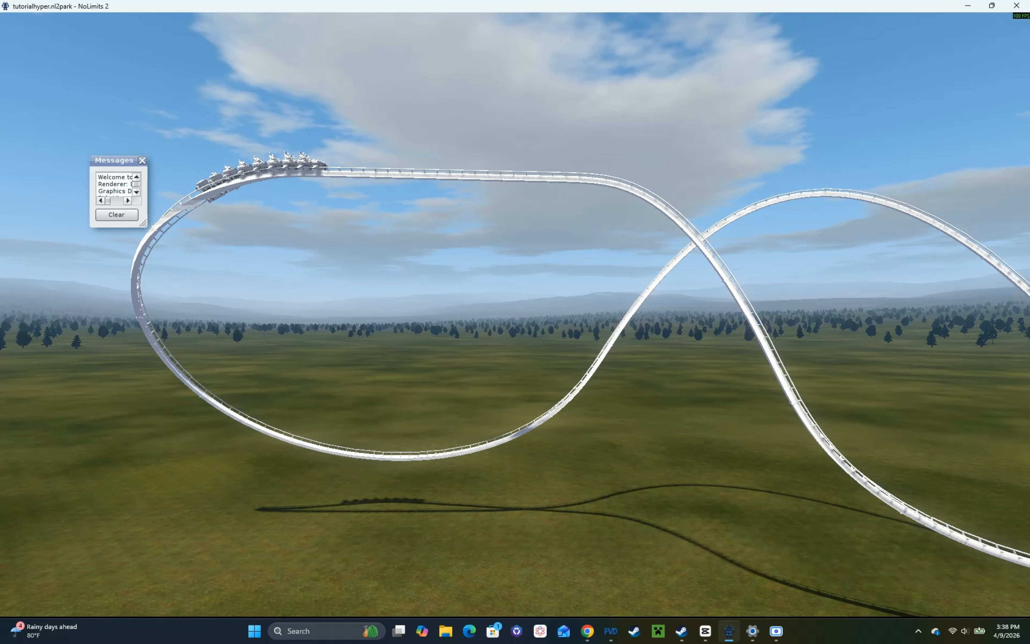
pyautogui.press('d')
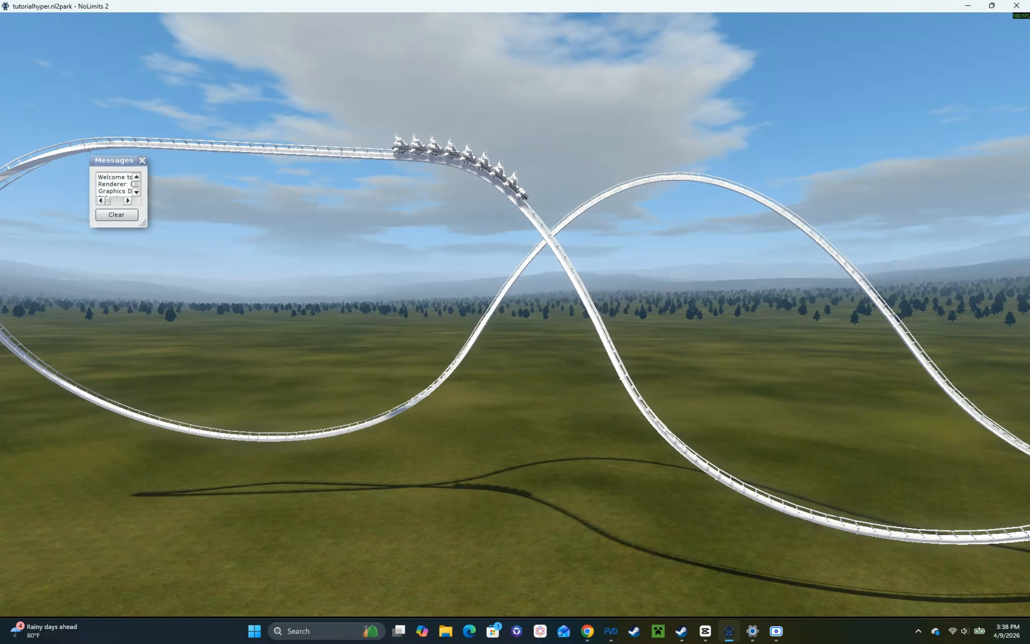
pyautogui.press('d')
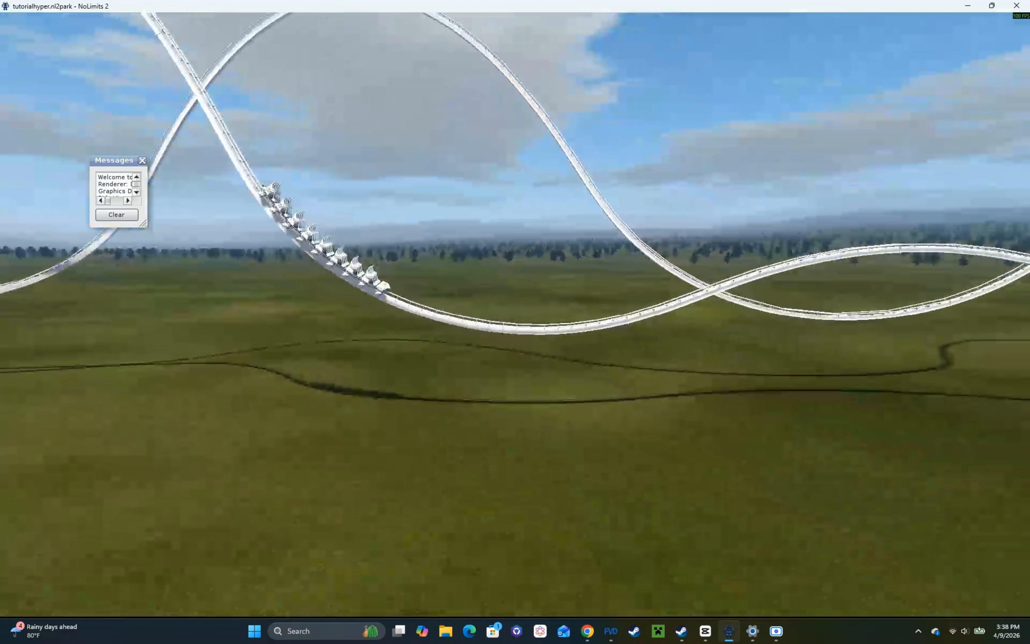
pyautogui.press('d')
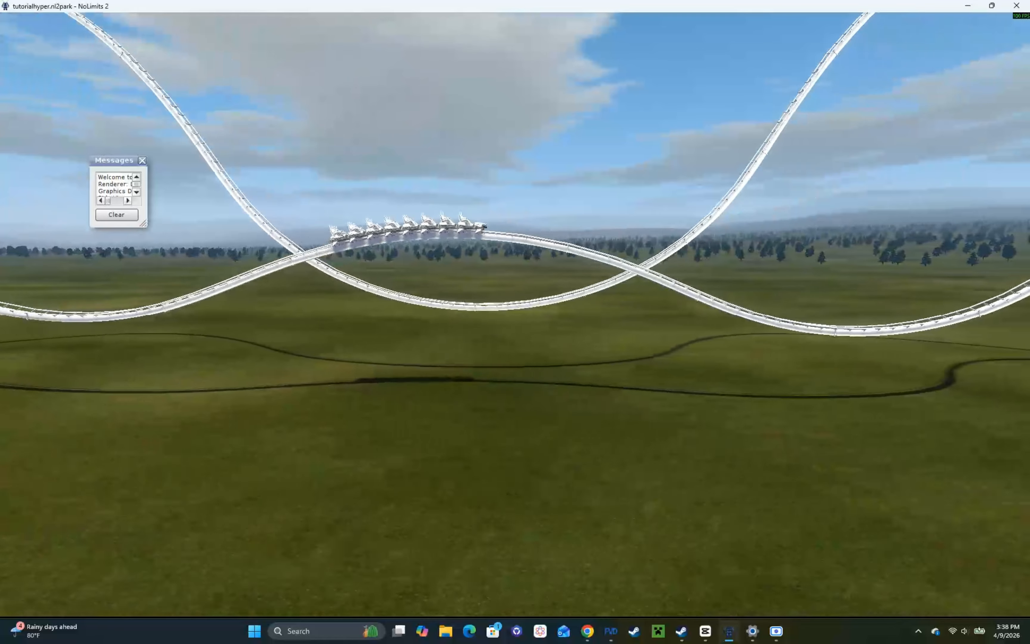
pyautogui.press('d')
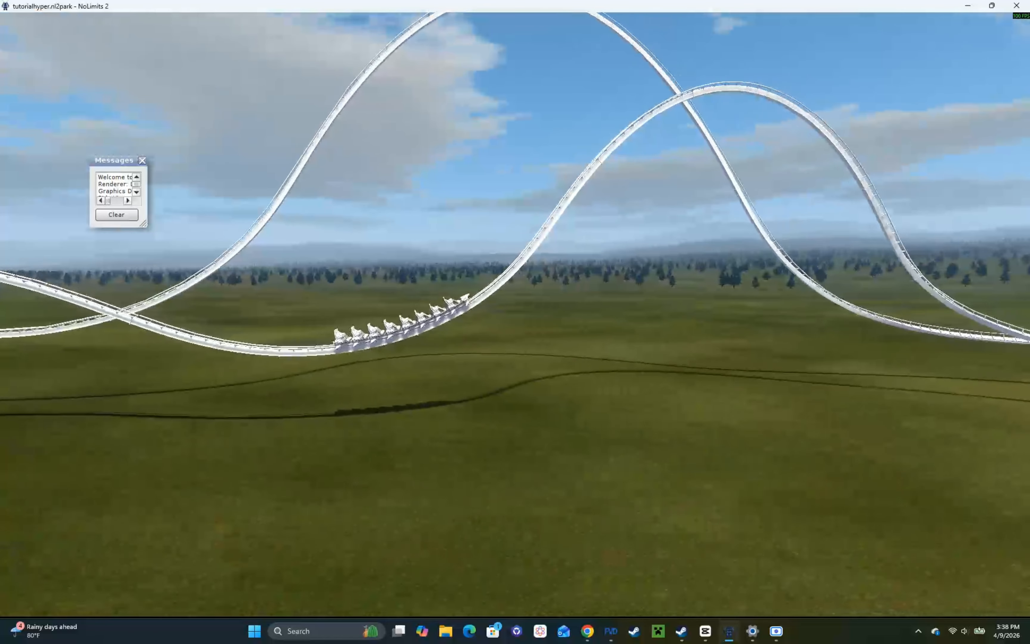
# Step: Fly around the layout to examine the turnaround and the hills following it while watching the train
pyautogui.press('d')
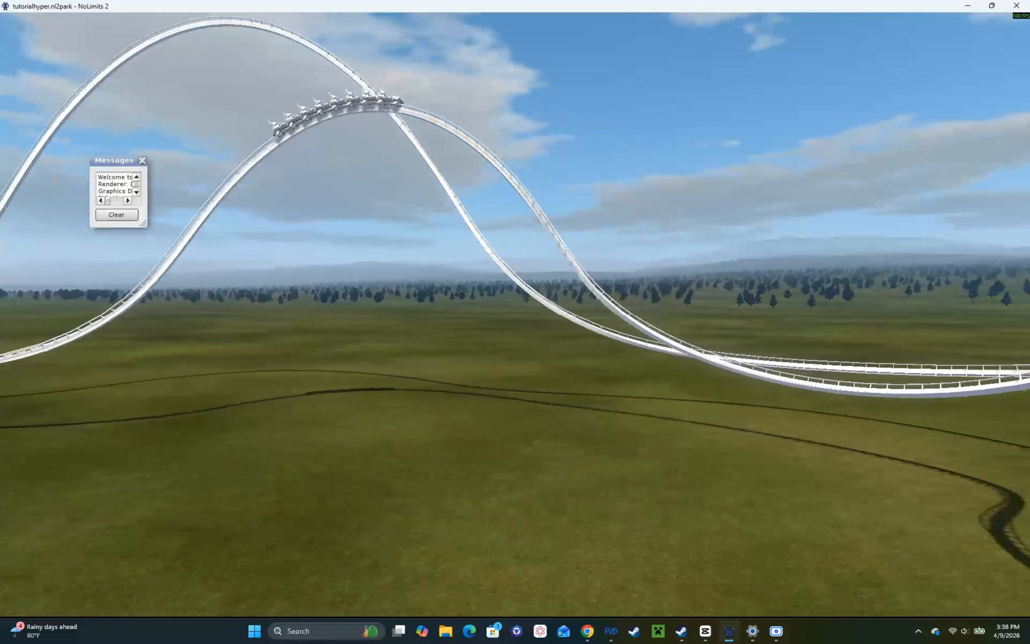
pyautogui.press('d')
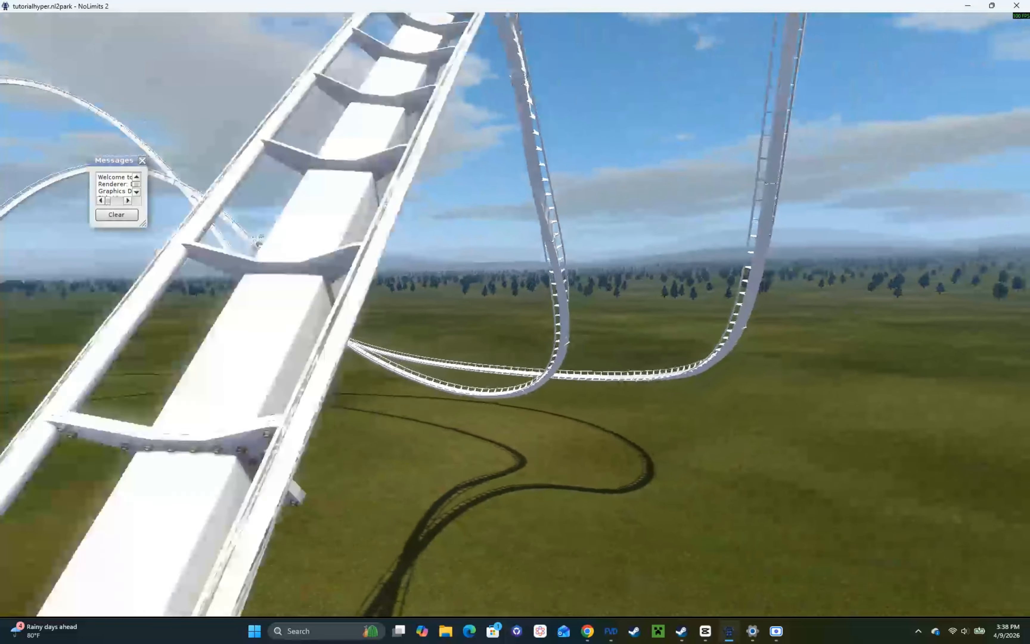
pyautogui.press('s')
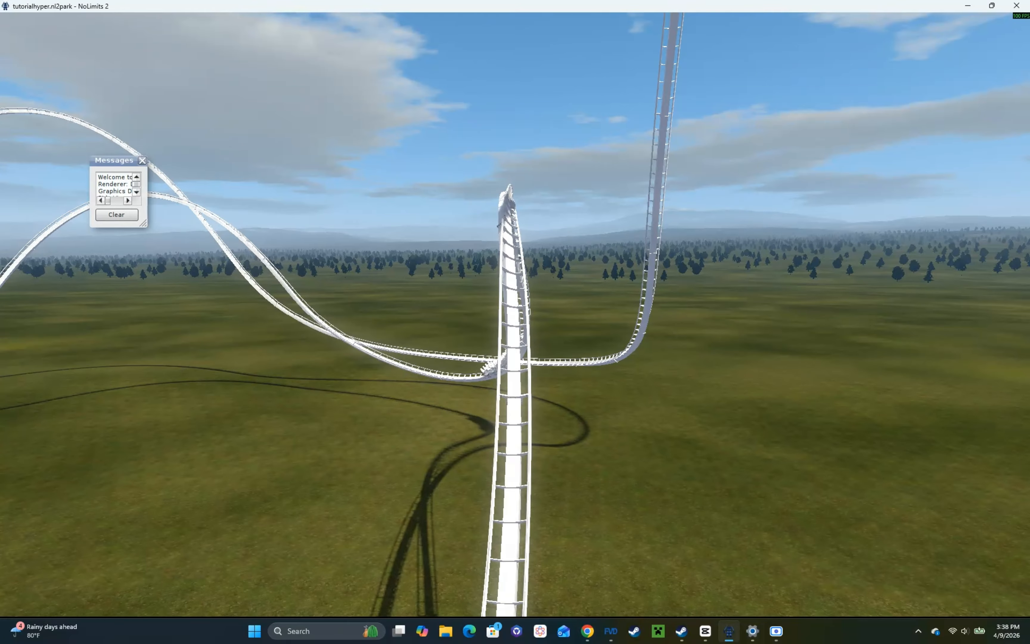
pyautogui.press('s')
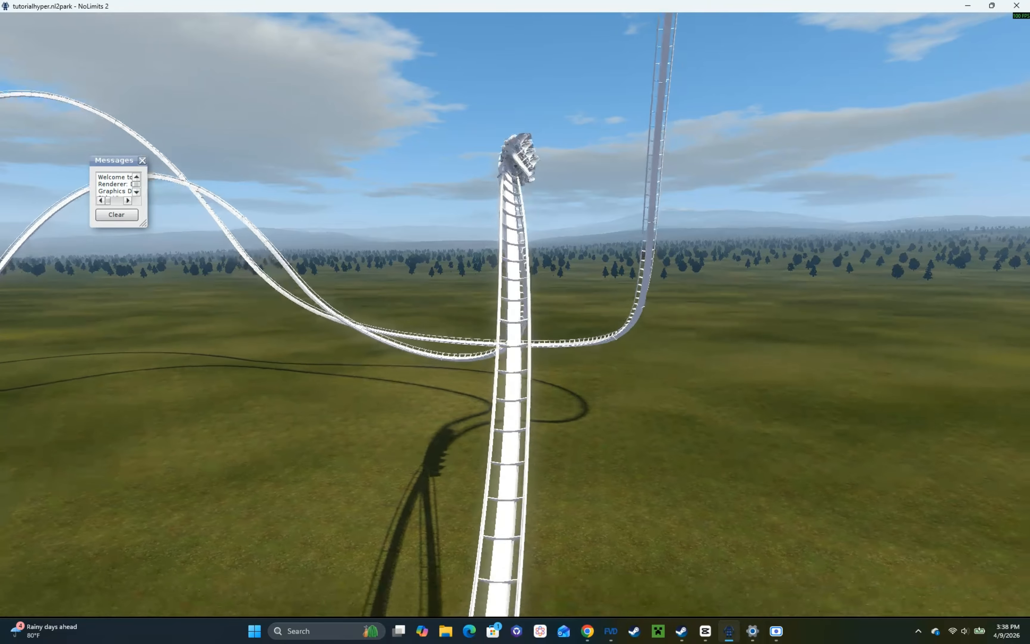
pyautogui.press('s')
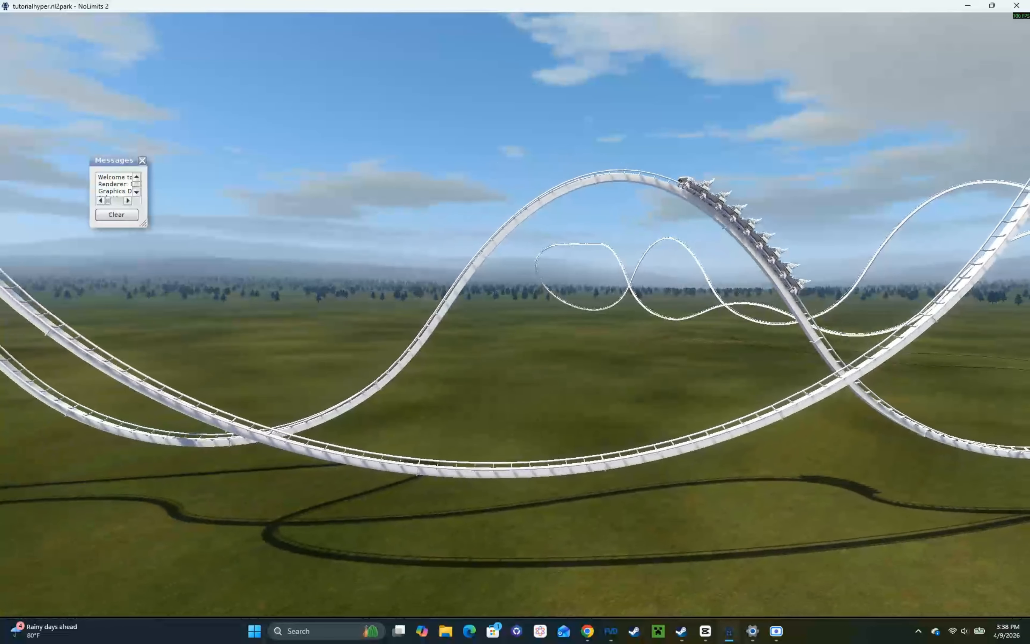
pyautogui.press('a')
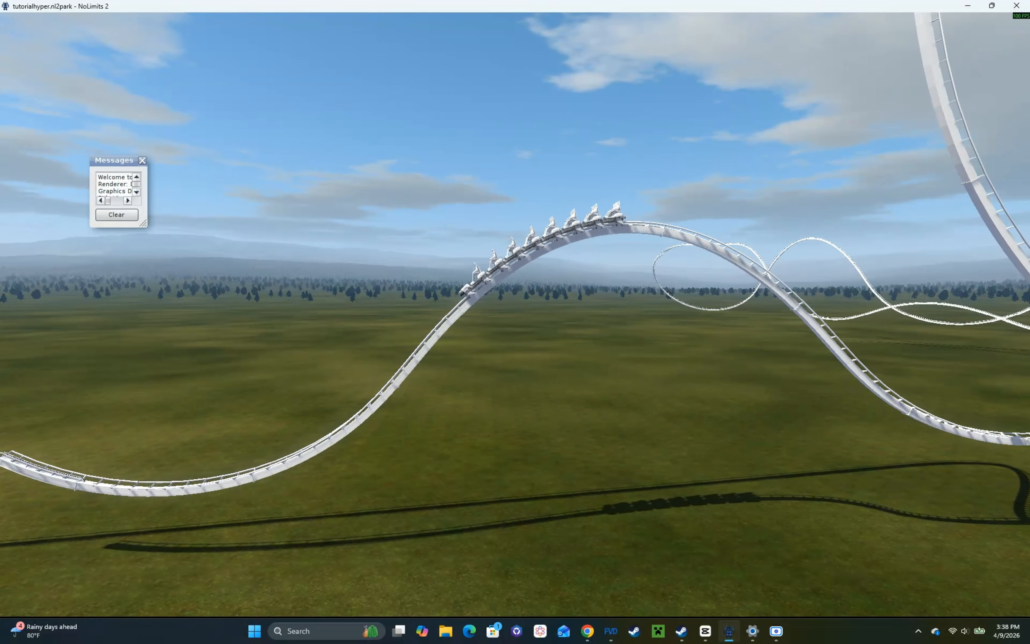
# Step: Switch to FVD++ and shorten the pull-out after the turnaround to 1.000 s and the airtime hill following it to 2.500 s
pyautogui.hotkey('alt', 'Tab')
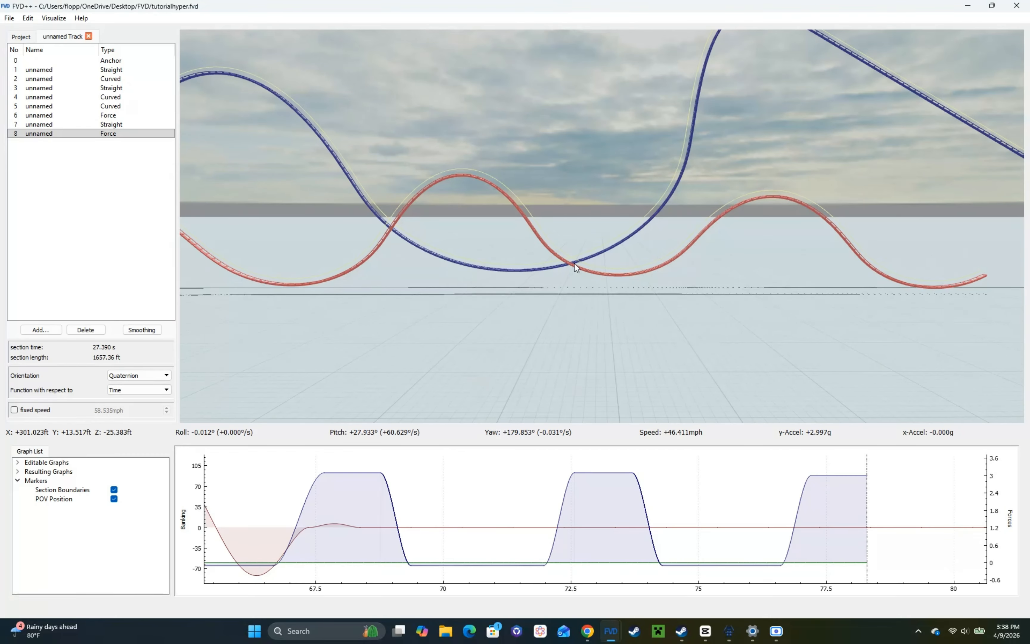
pyautogui.click(622, 476)
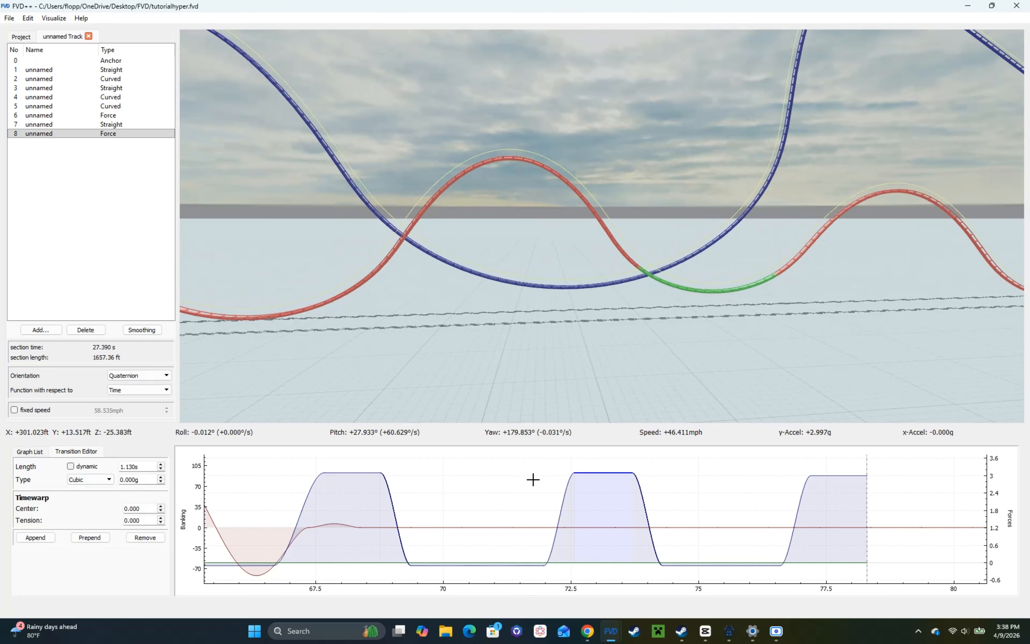
pyautogui.scroll(-1, 145, 466)
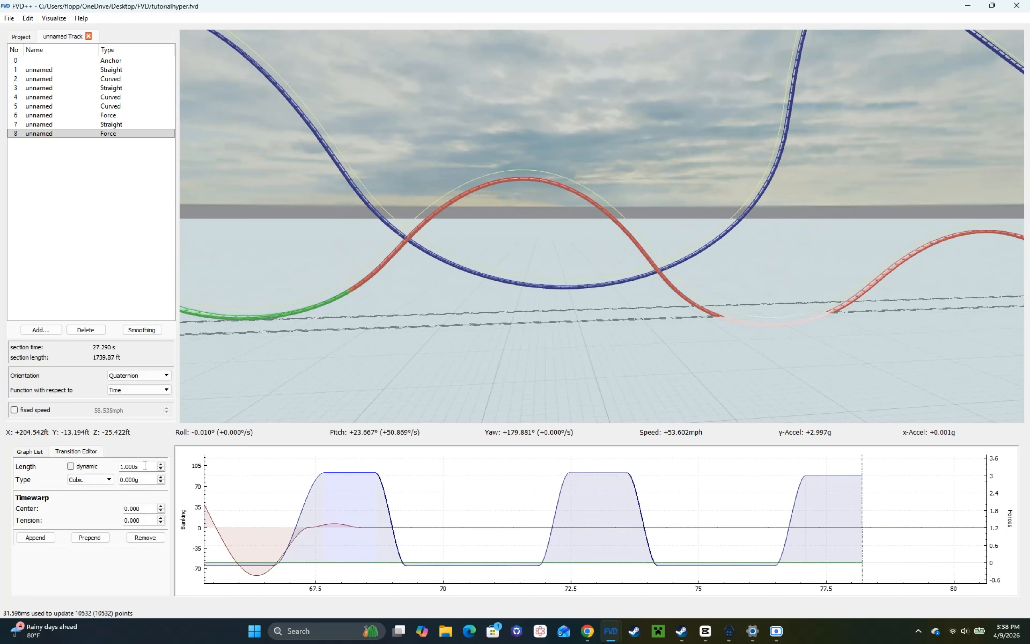
pyautogui.click(504, 566)
pyautogui.scroll(-1, 139, 468)
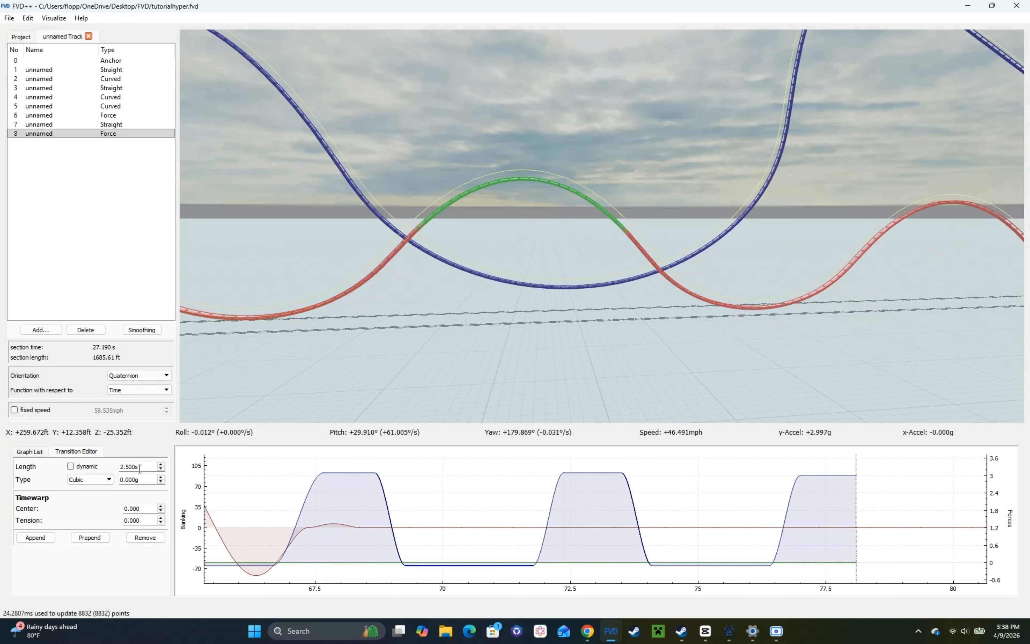
# Step: Check the final airtime hill in ride view and set its vertical force transition to 2.200 s
pyautogui.press('w')
pyautogui.press('d')
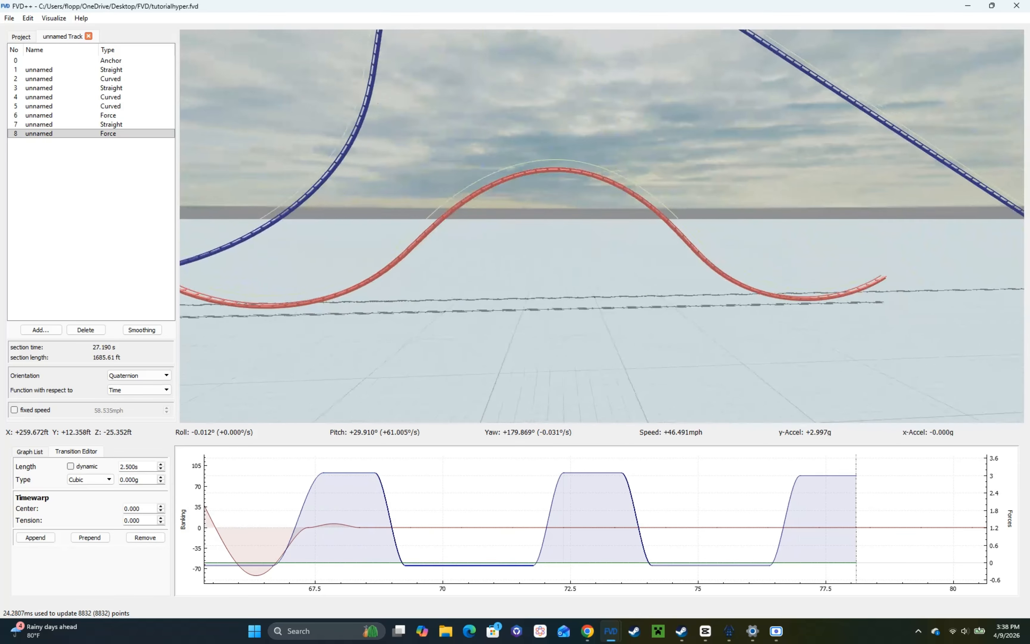
pyautogui.moveTo(423, 302); pyautogui.dragTo(375, 287)
pyautogui.press('space')
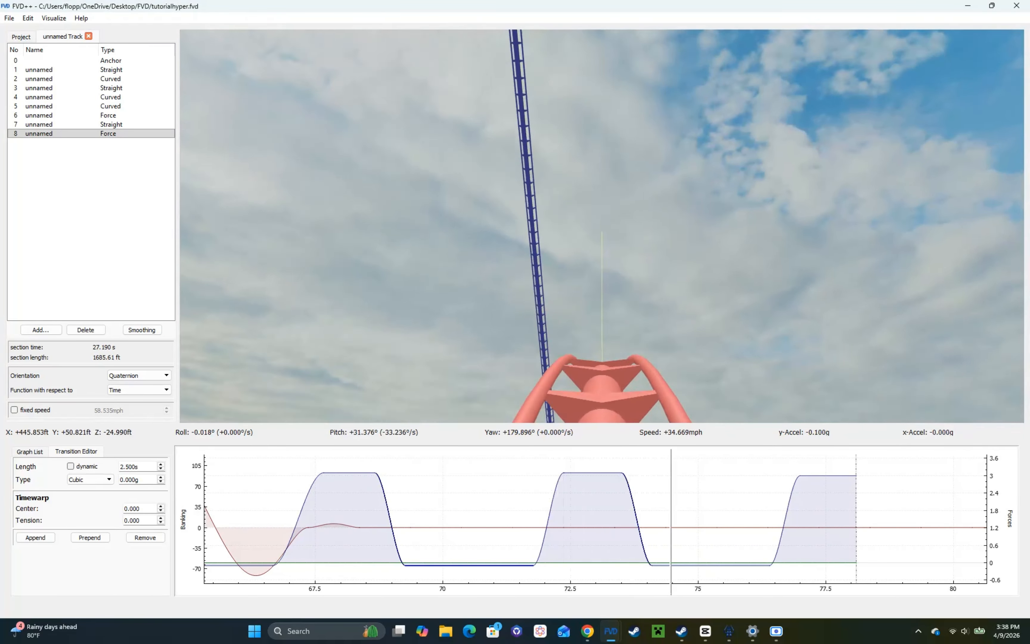
pyautogui.press('space')
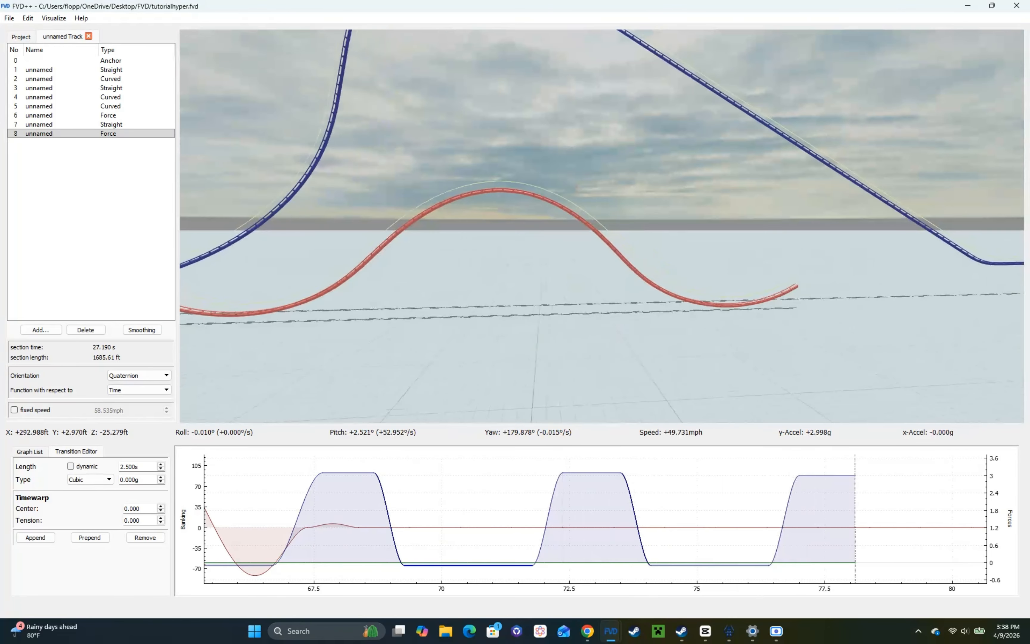
pyautogui.click(702, 560)
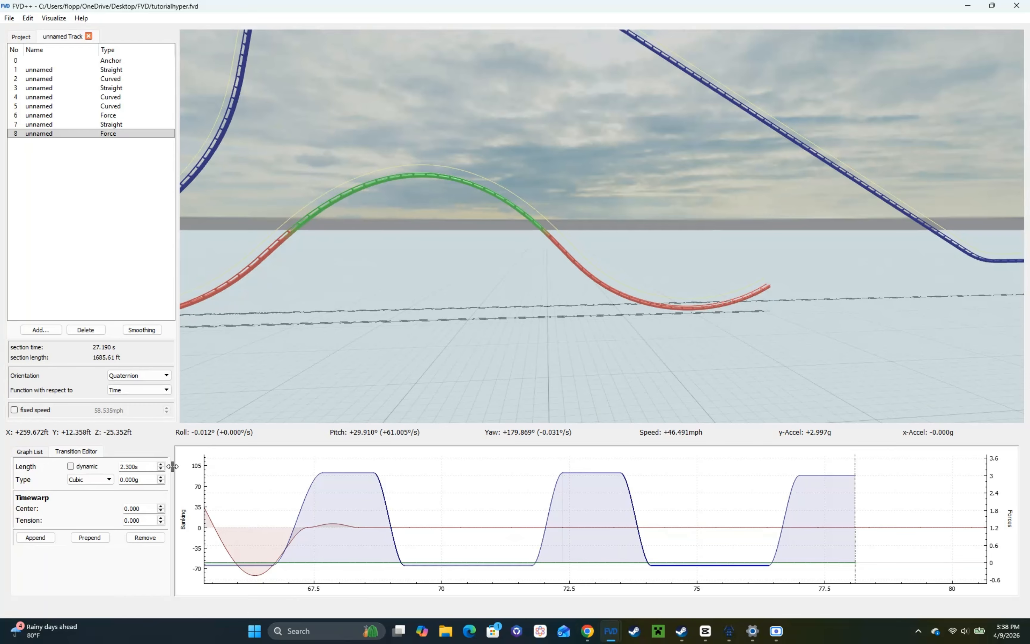
pyautogui.scroll(-1, 145, 468)
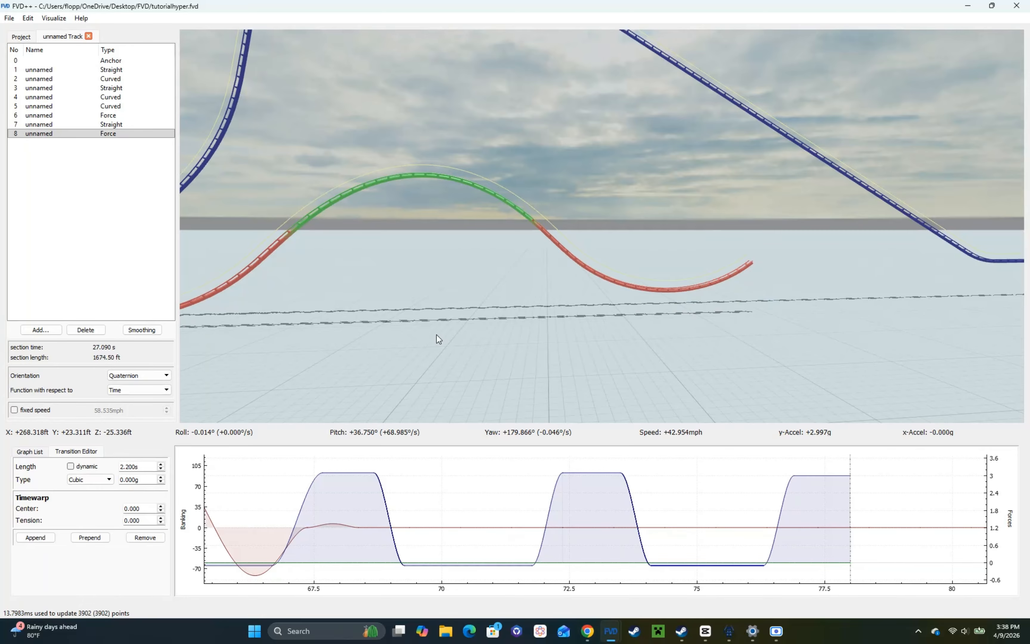
# Step: Change the final pull-out's vertical force transition to a quartic type with a −2.000 g change
pyautogui.moveTo(488, 321); pyautogui.dragTo(639, 352)
pyautogui.press('w')
pyautogui.press('d')
pyautogui.click(838, 475)
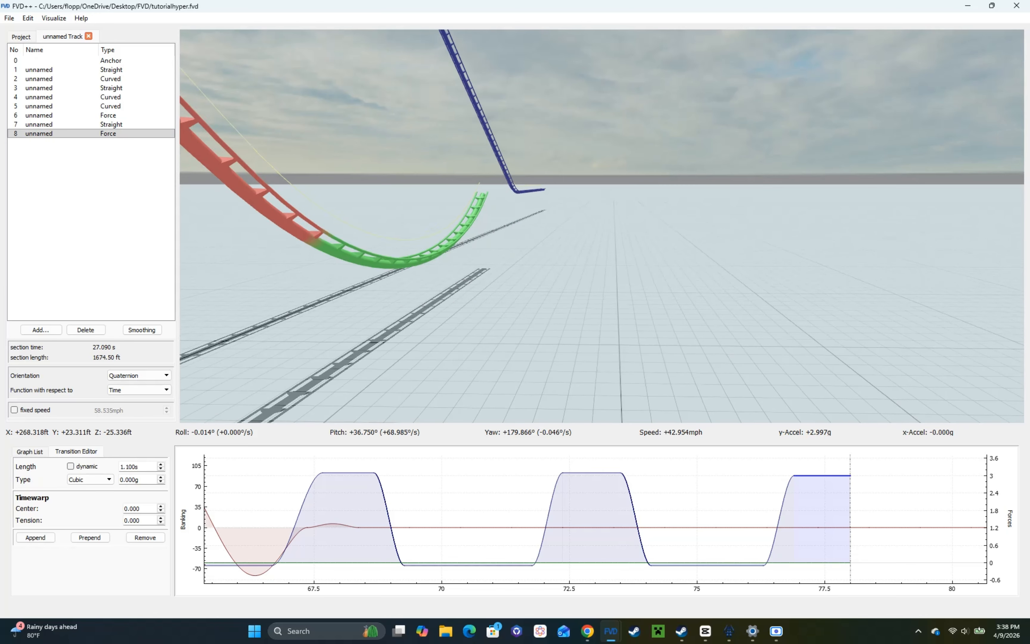
pyautogui.moveTo(682, 476); pyautogui.dragTo(482, 474)
pyautogui.press('s')
pyautogui.press('d')
pyautogui.moveTo(471, 348); pyautogui.dragTo(366, 343)
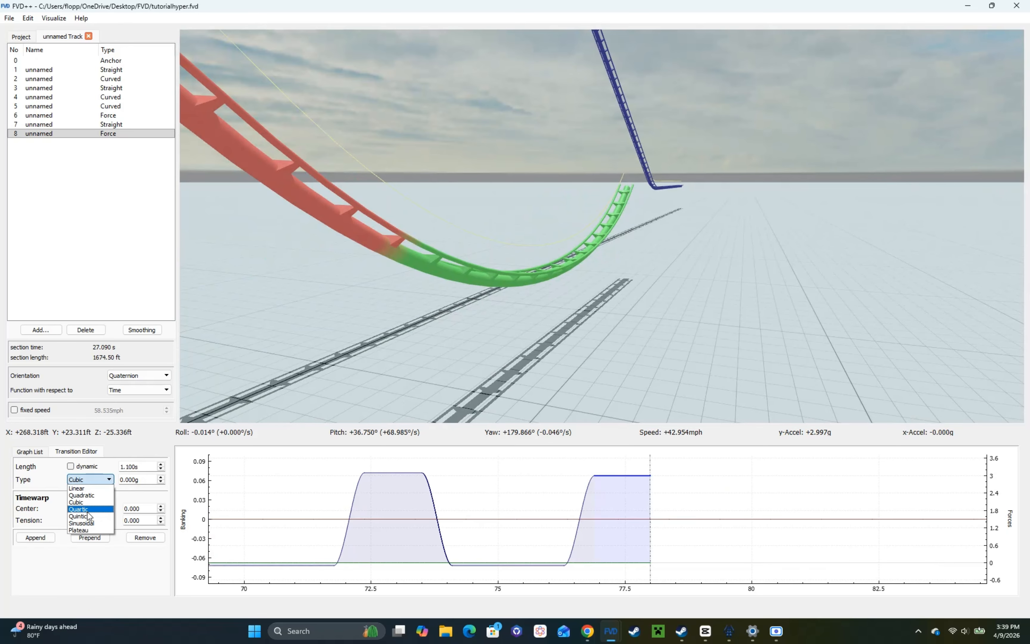
pyautogui.click(88, 506)
pyautogui.scroll(-2, 133, 477)
pyautogui.press('d')
pyautogui.moveTo(592, 332); pyautogui.dragTo(520, 336)
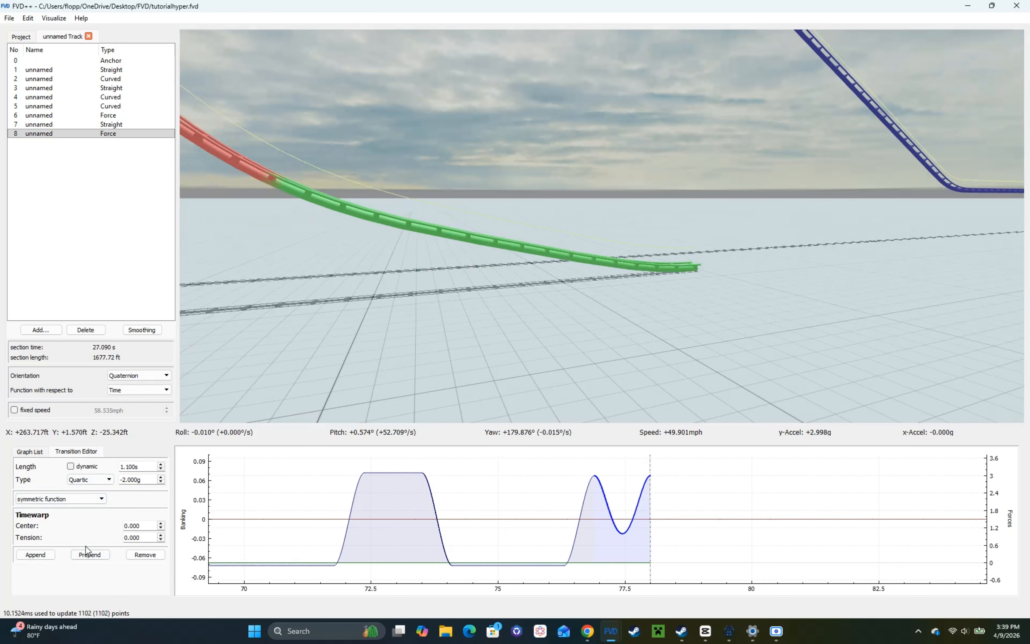
# Step: Prepend a constant cubic force transition of 0.300 s before the quartic dip and inspect the pull-out in ride view
pyautogui.click(84, 555)
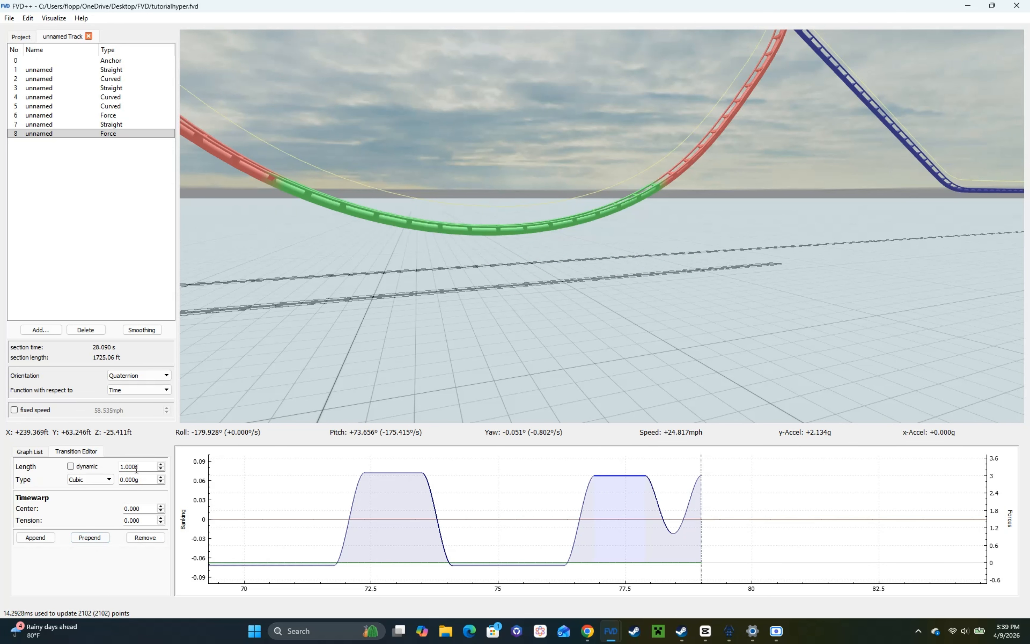
pyautogui.scroll(-9, 136, 468)
pyautogui.scroll(2, 136, 468)
pyautogui.press('r')
pyautogui.press('s')
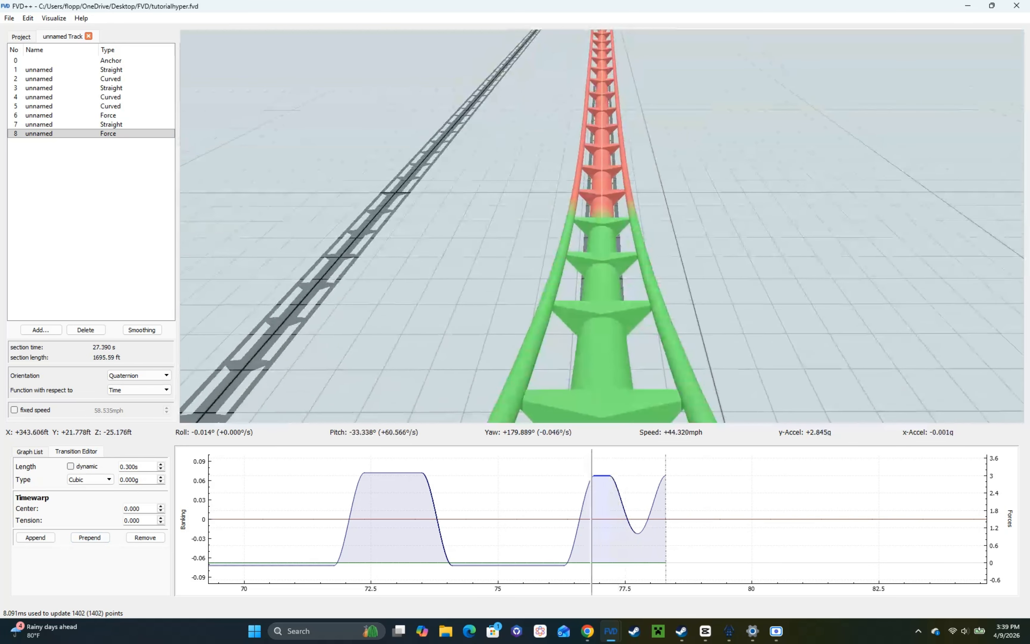
pyautogui.press('w')
pyautogui.press('r')
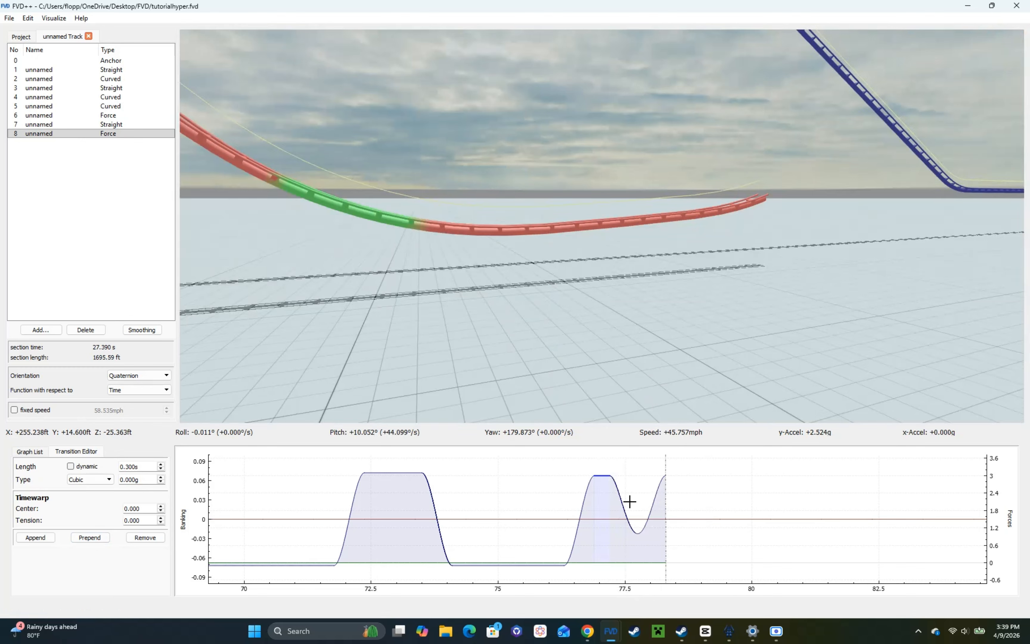
# Step: Set the quartic roll transition leading up to the force dip to a length of 0.930 s
pyautogui.click(638, 519)
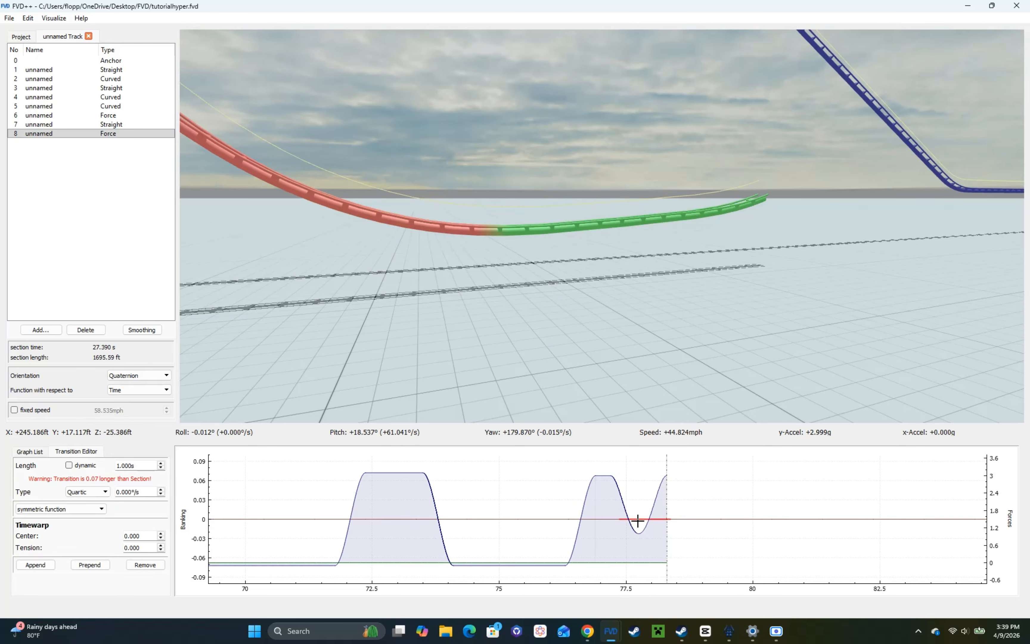
pyautogui.click(607, 520)
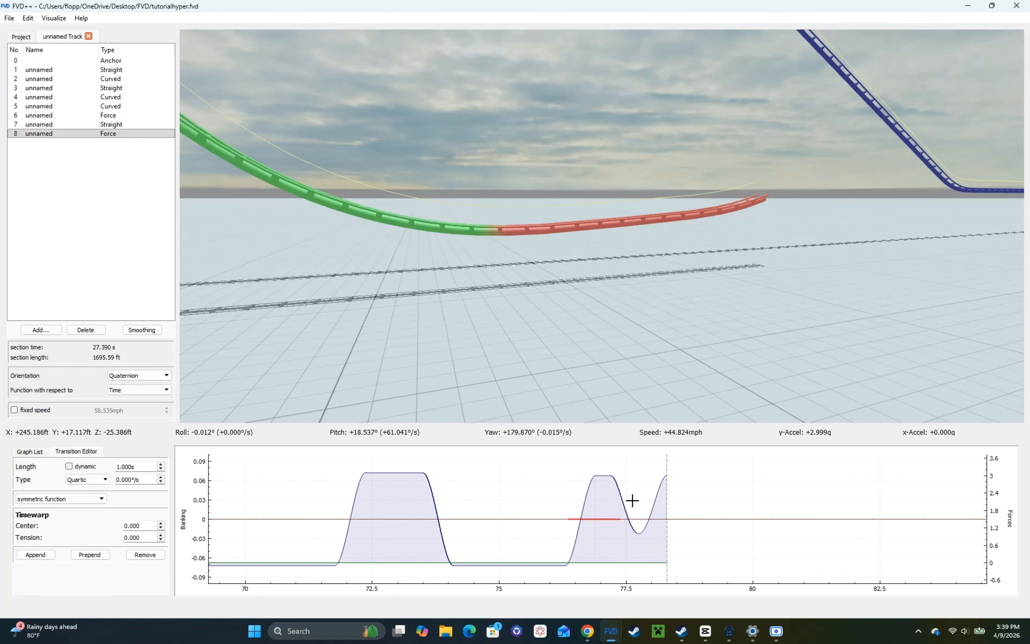
pyautogui.click(638, 519)
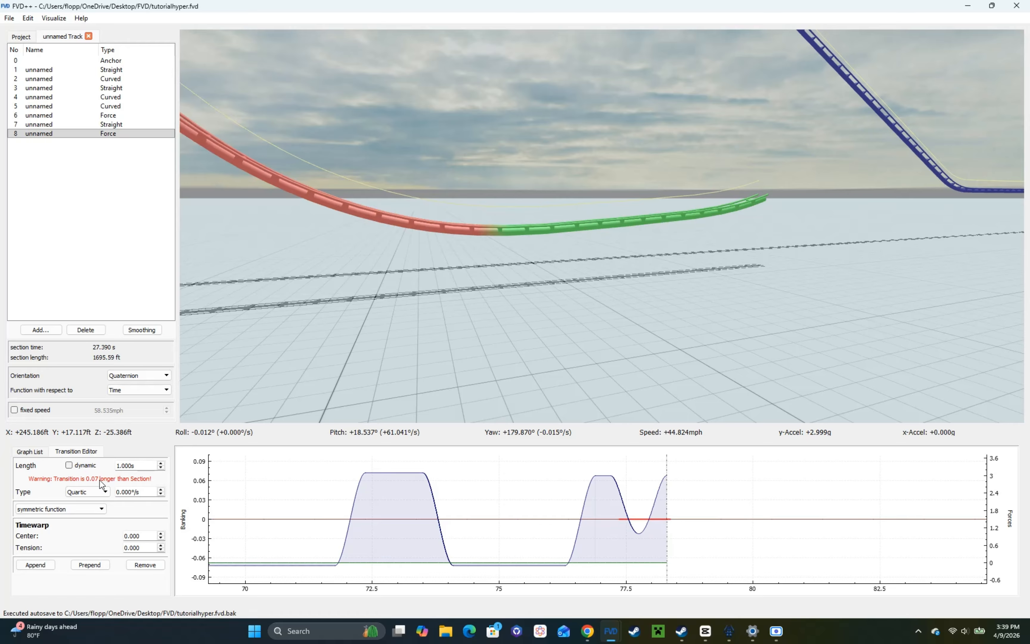
pyautogui.click(600, 519)
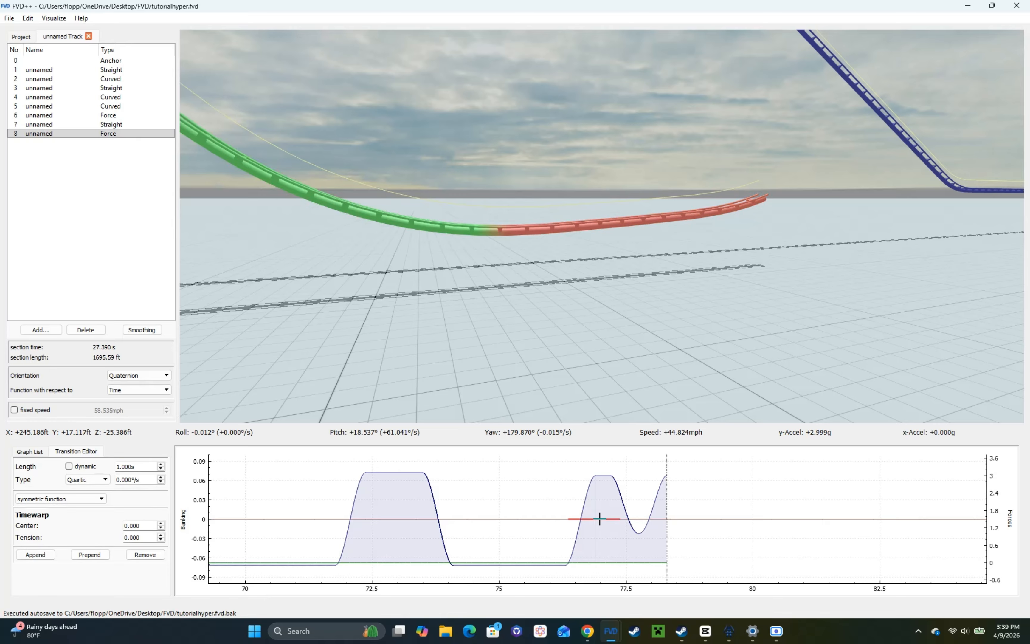
pyautogui.click(90, 467)
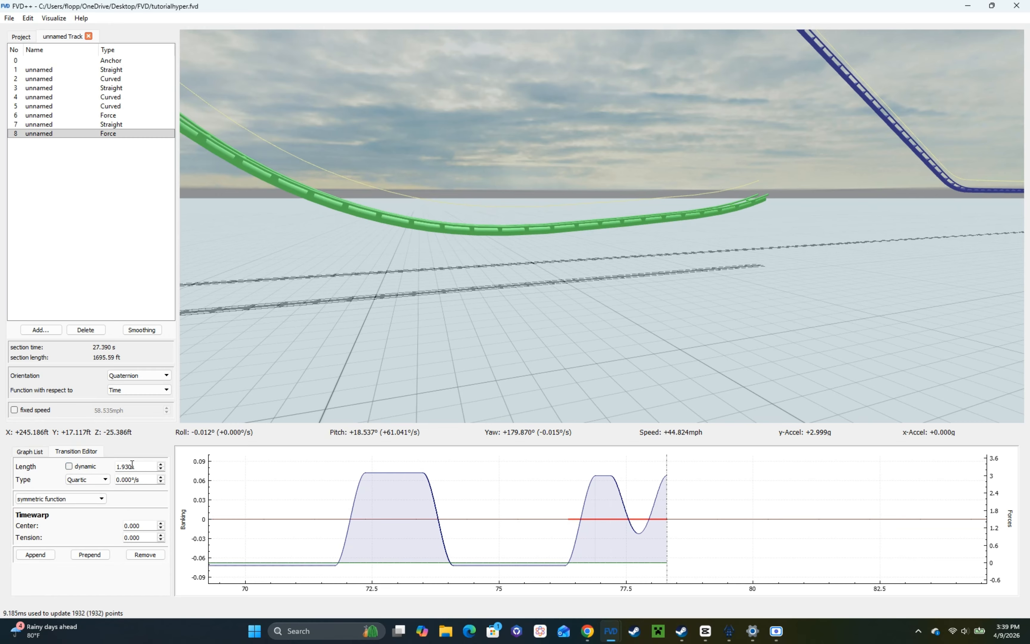
pyautogui.scroll(-1, 132, 465)
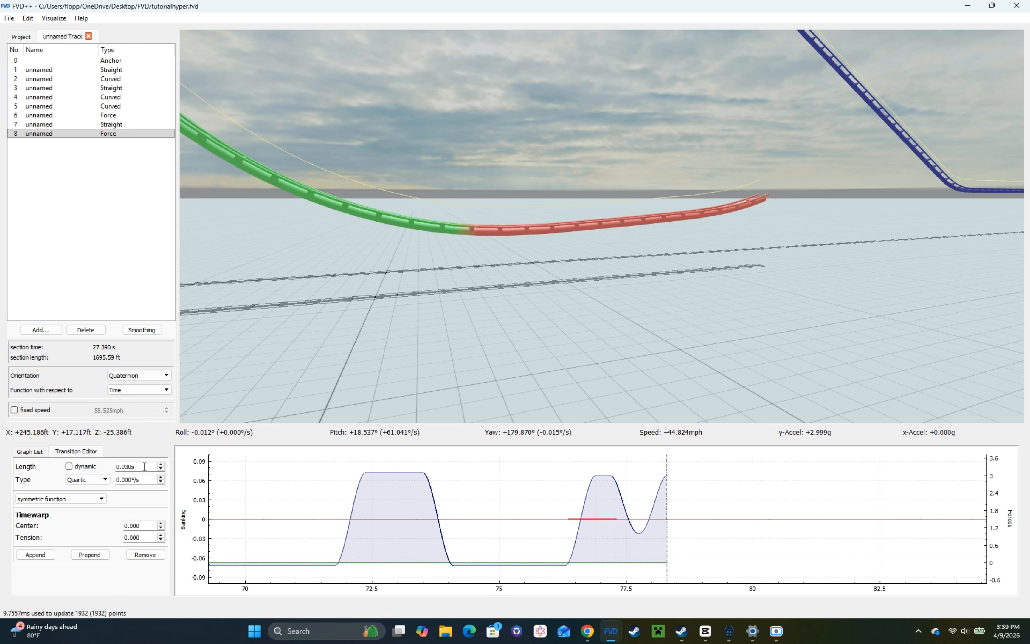
# Step: Set the quartic vertical force transition at the track's end to a length of 1.000 s
pyautogui.click(617, 494)
pyautogui.click(605, 519)
pyautogui.click(616, 488)
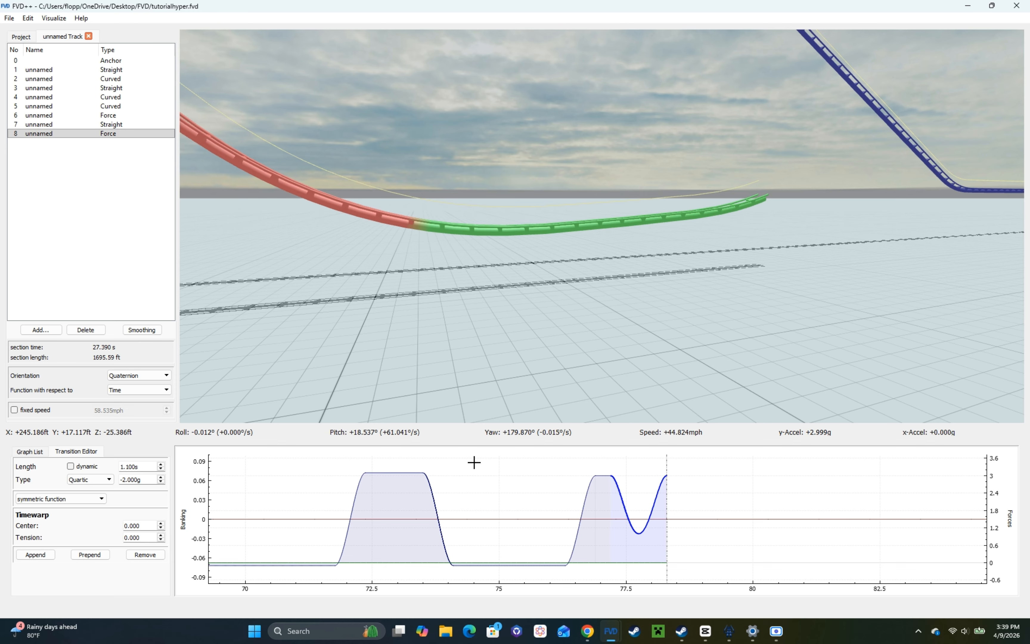
pyautogui.scroll(-1, 137, 464)
pyautogui.click(594, 520)
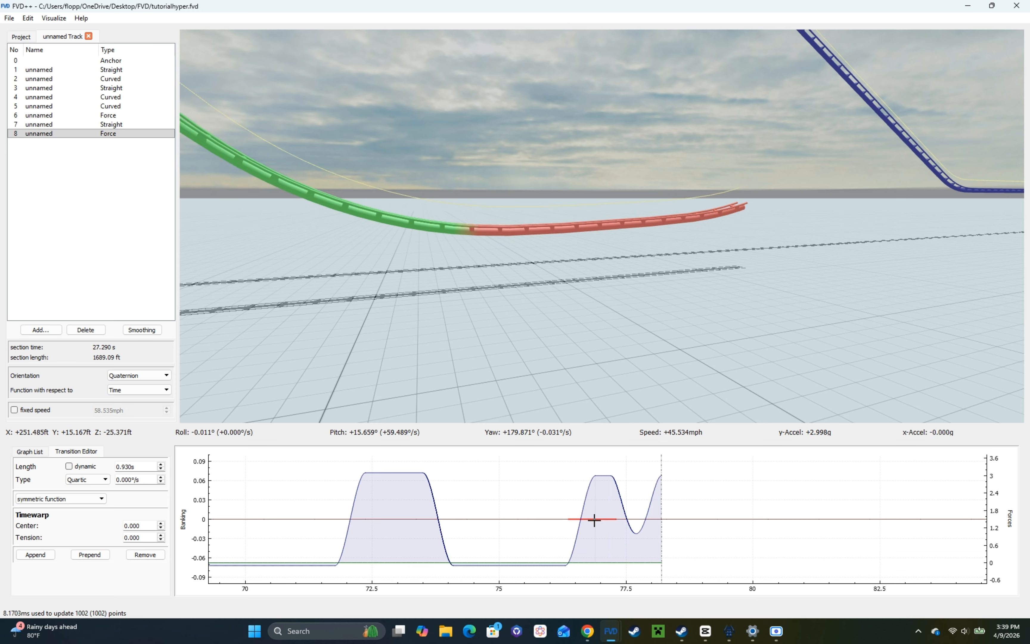
# Step: Set the roll transition over the force dip to −110.000°/s and check the banking in ride view
pyautogui.click(618, 520)
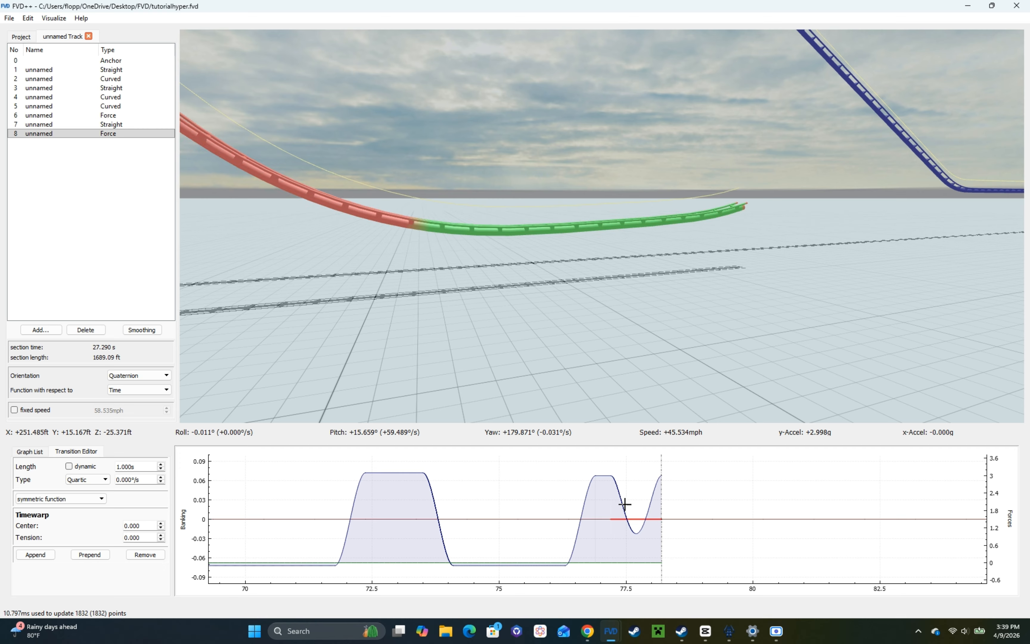
pyautogui.scroll(2, 625, 502)
pyautogui.click(604, 517)
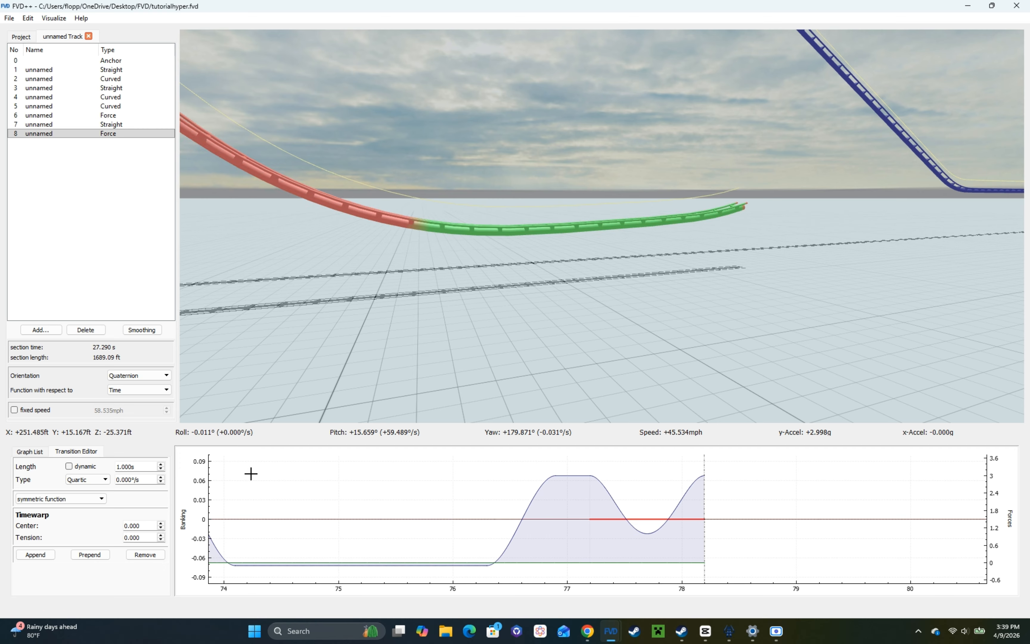
pyautogui.scroll(-11, 138, 482)
pyautogui.press('r')
pyautogui.press('s')
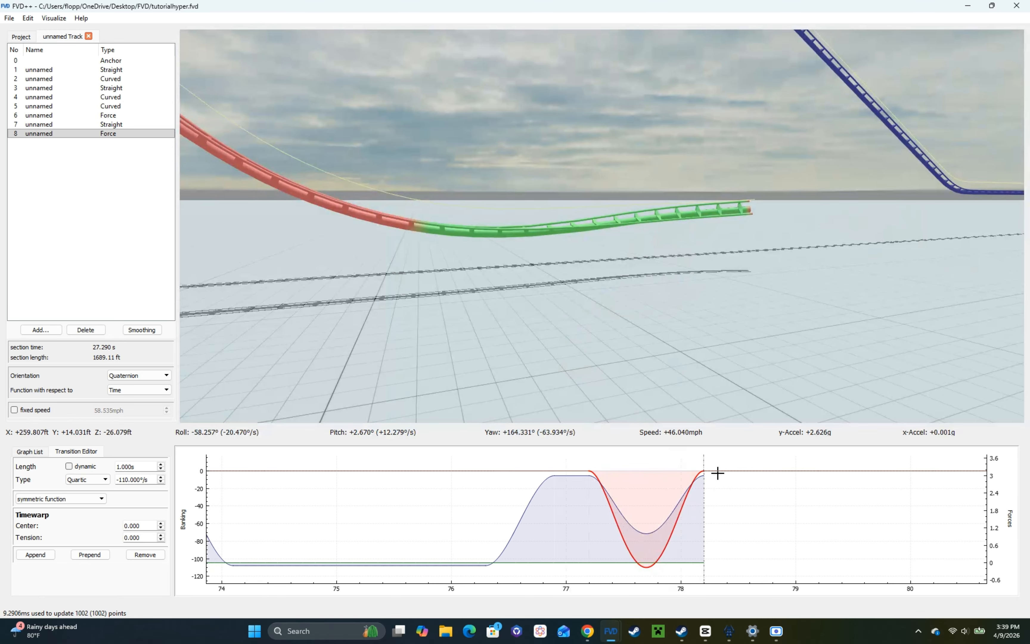
# Step: Append a constant vertical force transition after the dip and lengthen it to 4.000 s to form a helix
pyautogui.click(699, 476)
pyautogui.click(36, 554)
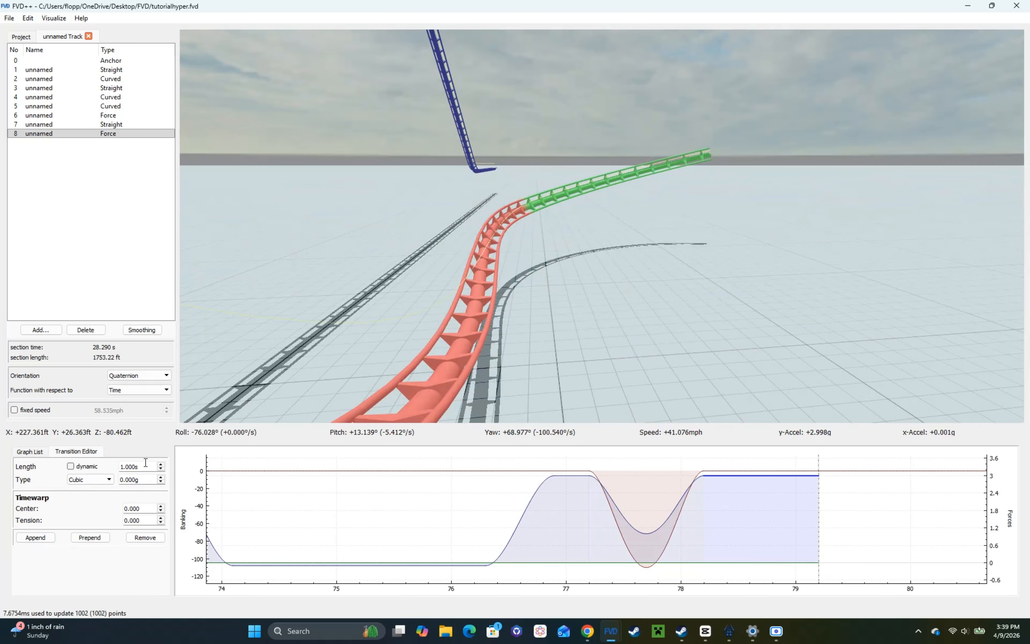
pyautogui.scroll(3, 146, 462)
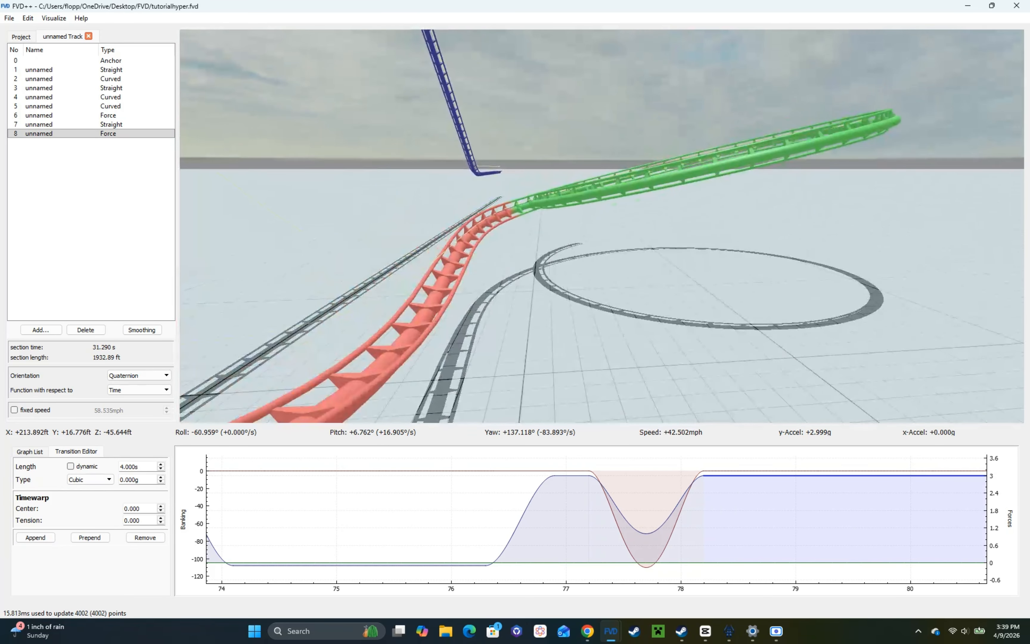
# Step: Set the roll transition at the helix's start to 10.000°/s and the one over the force dip to −130.000°/s
pyautogui.moveTo(694, 332); pyautogui.dragTo(641, 322, button='right')
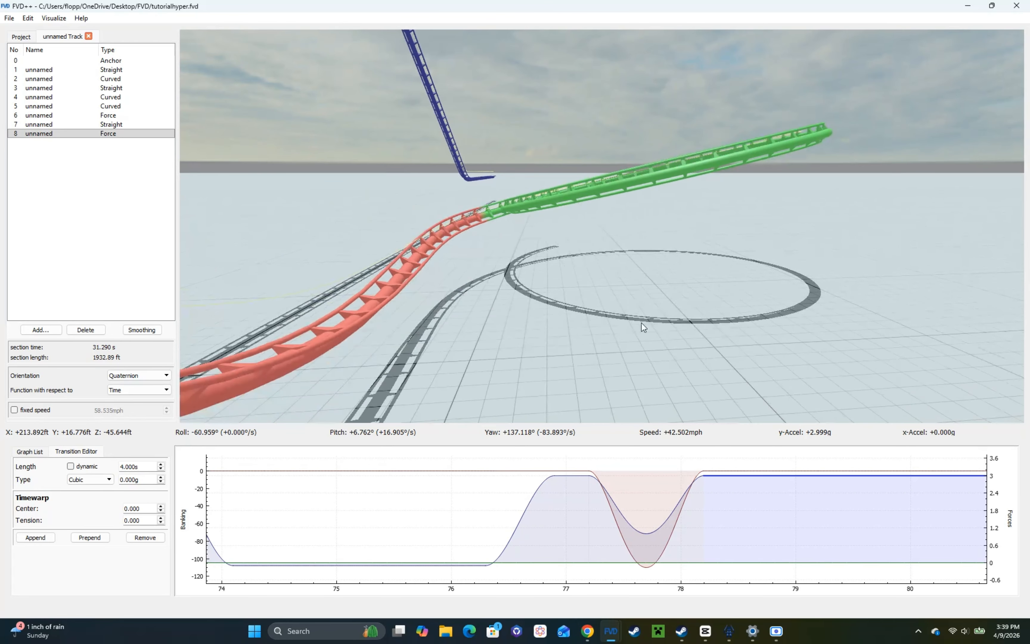
pyautogui.click(712, 468)
pyautogui.moveTo(575, 341); pyautogui.dragTo(371, 320, button='right')
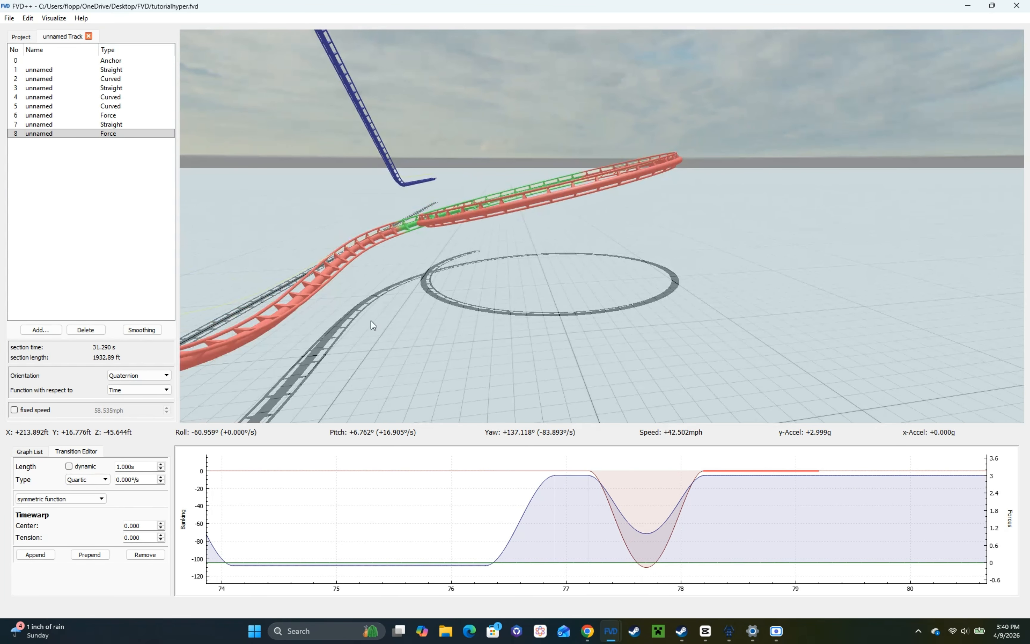
pyautogui.scroll(1, 131, 476)
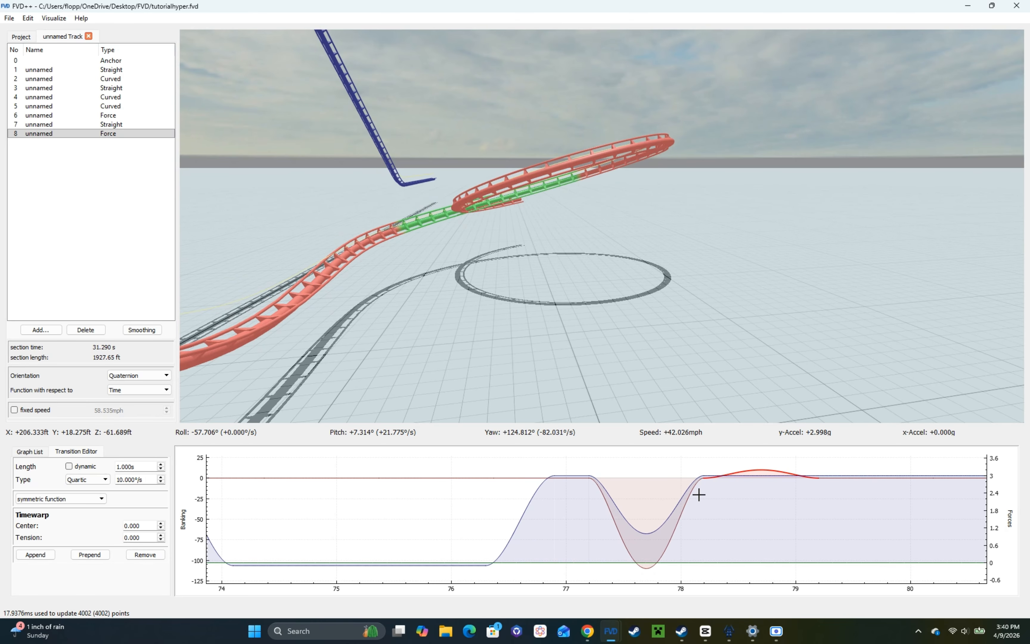
pyautogui.click(690, 495)
pyautogui.scroll(-2, 139, 479)
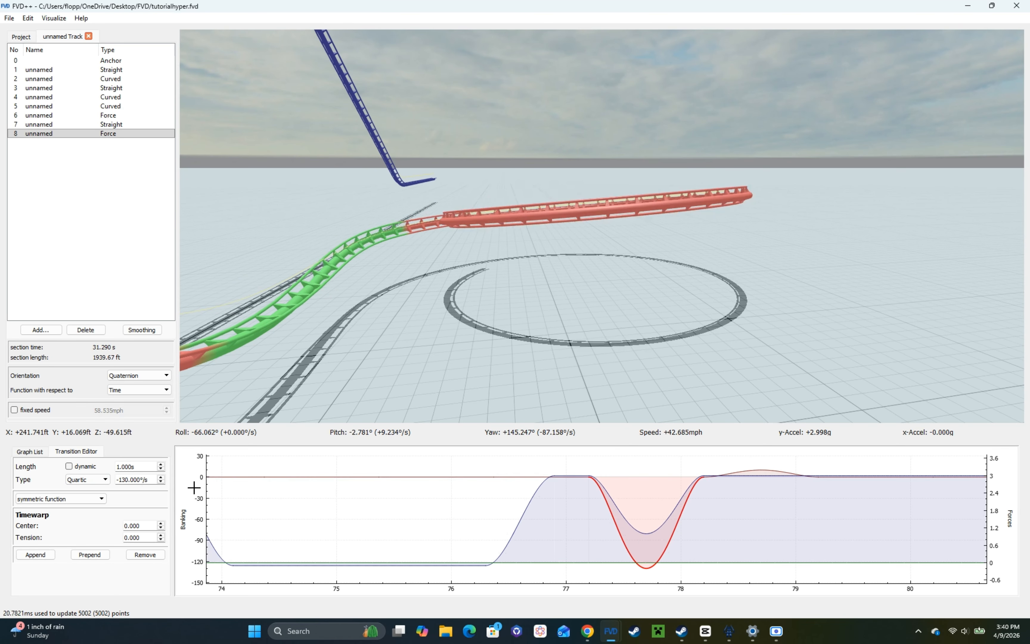
# Step: Try increasing the roll along the helix, setting its second roll transition to 10.000°/s and the next two to 20.000°/s
pyautogui.moveTo(795, 466); pyautogui.dragTo(563, 475)
pyautogui.click(589, 476)
pyautogui.scroll(1, 138, 477)
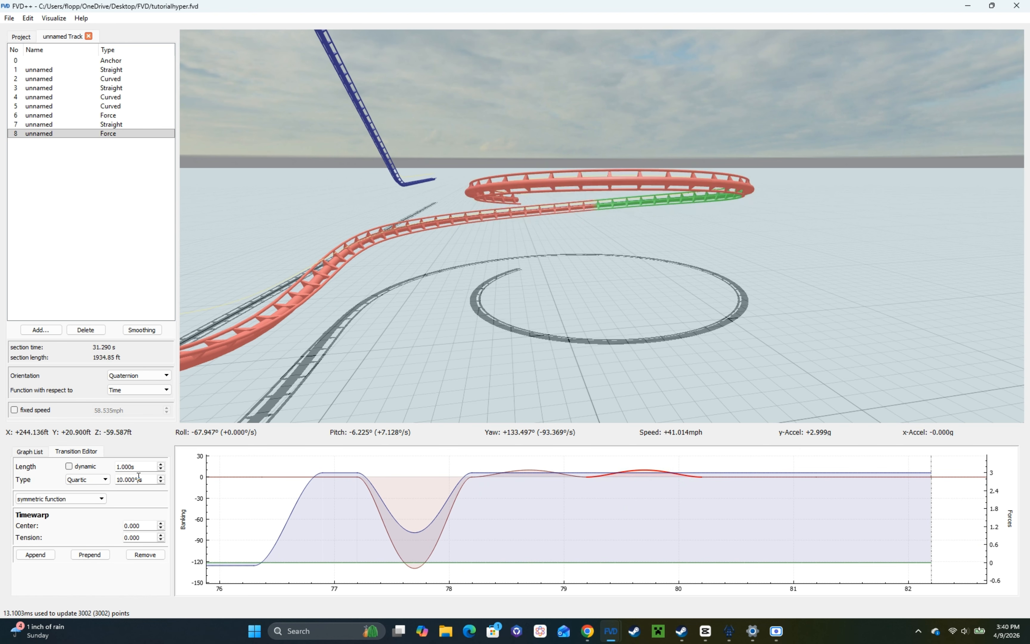
pyautogui.click(720, 475)
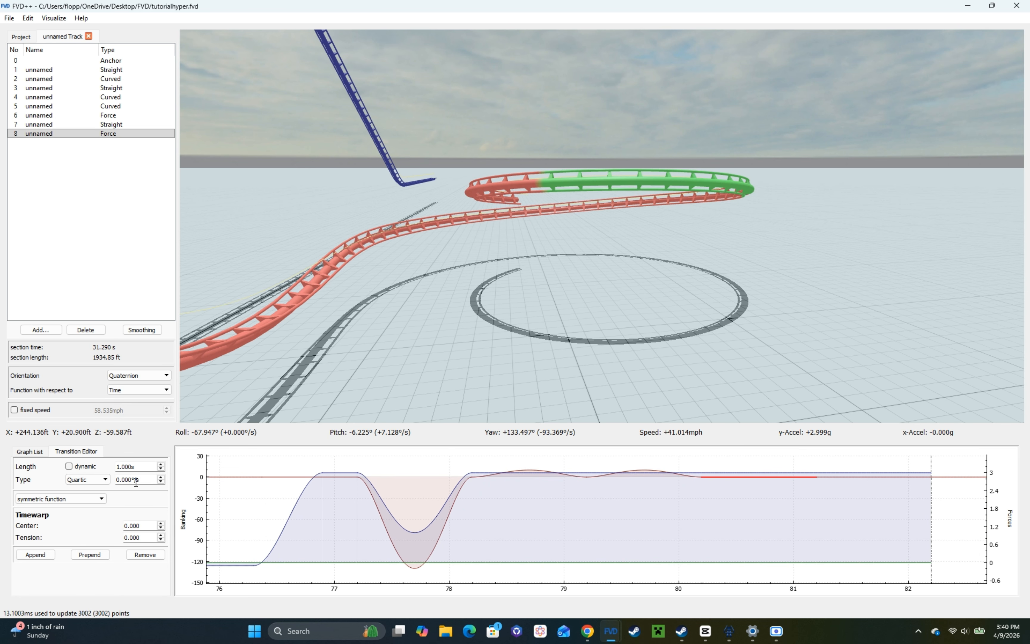
pyautogui.scroll(2, 136, 481)
pyautogui.moveTo(723, 491); pyautogui.dragTo(484, 495)
pyautogui.click(589, 480)
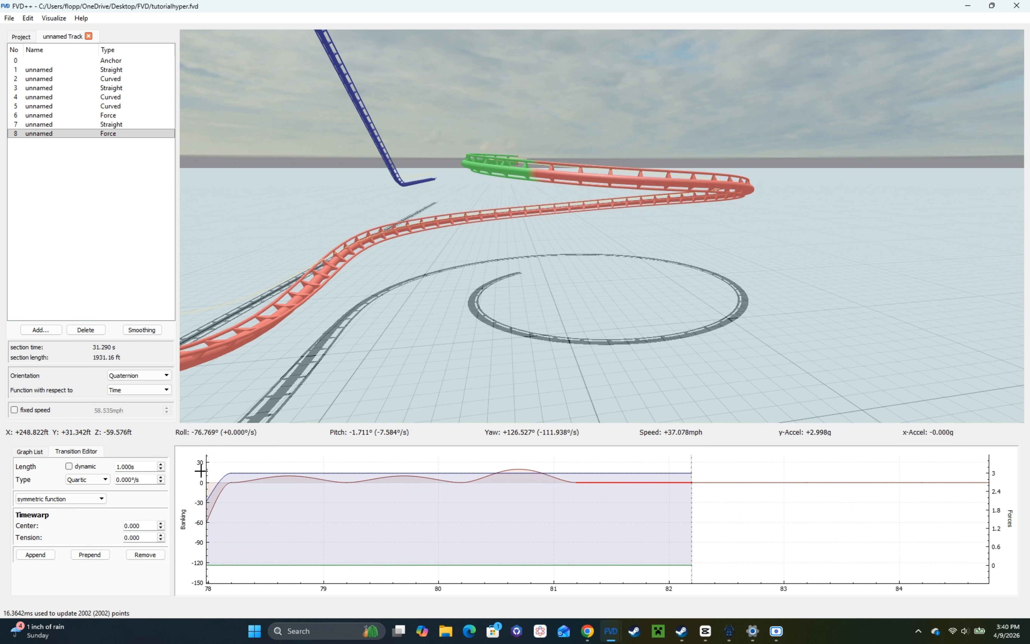
pyautogui.scroll(2, 136, 480)
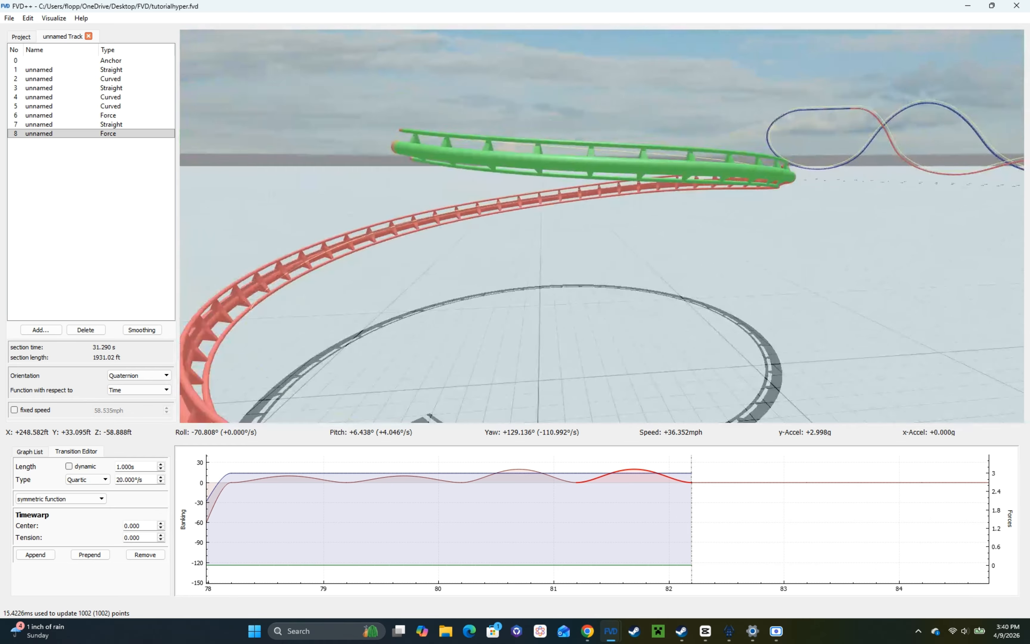
# Step: Check the helix's banking in ride view, moving back and forth along the track
pyautogui.press('space')
pyautogui.press('s')
pyautogui.press('w')
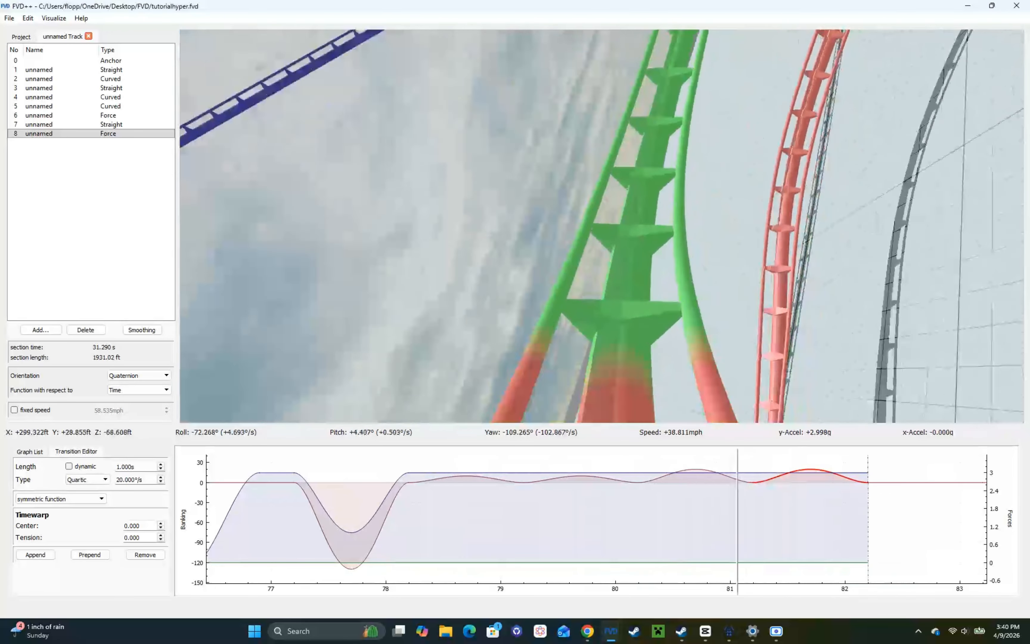
pyautogui.press('s')
pyautogui.press('space')
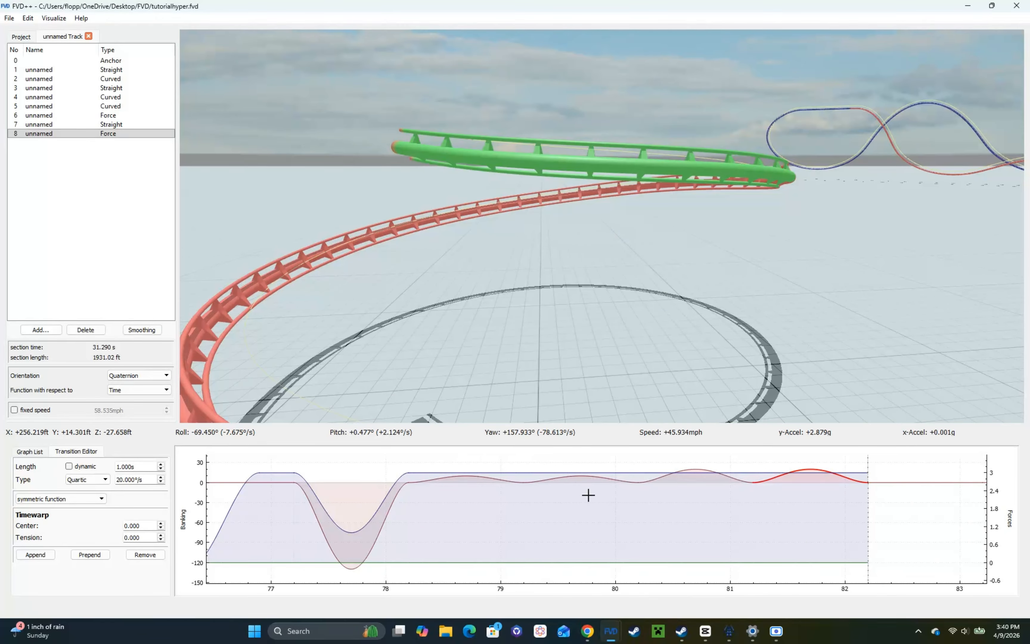
# Step: Remove the extra roll changes after the helix's first roll transition, and make that first one cubic with a length of 0.600 s
pyautogui.click(486, 475)
pyautogui.click(157, 557)
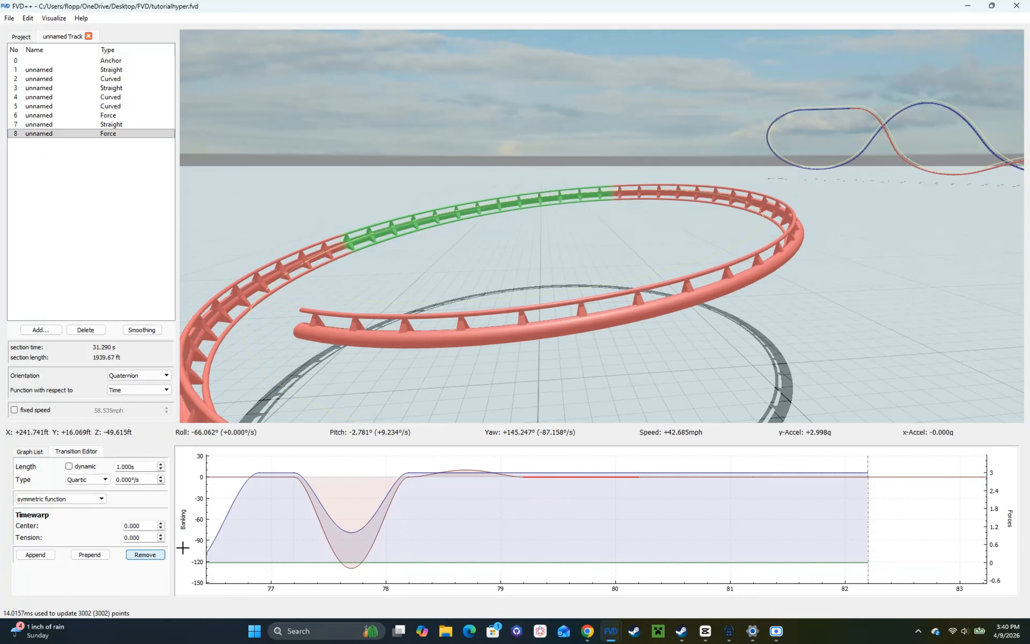
pyautogui.click(468, 468)
pyautogui.scroll(-4, 160, 467)
pyautogui.click(91, 480)
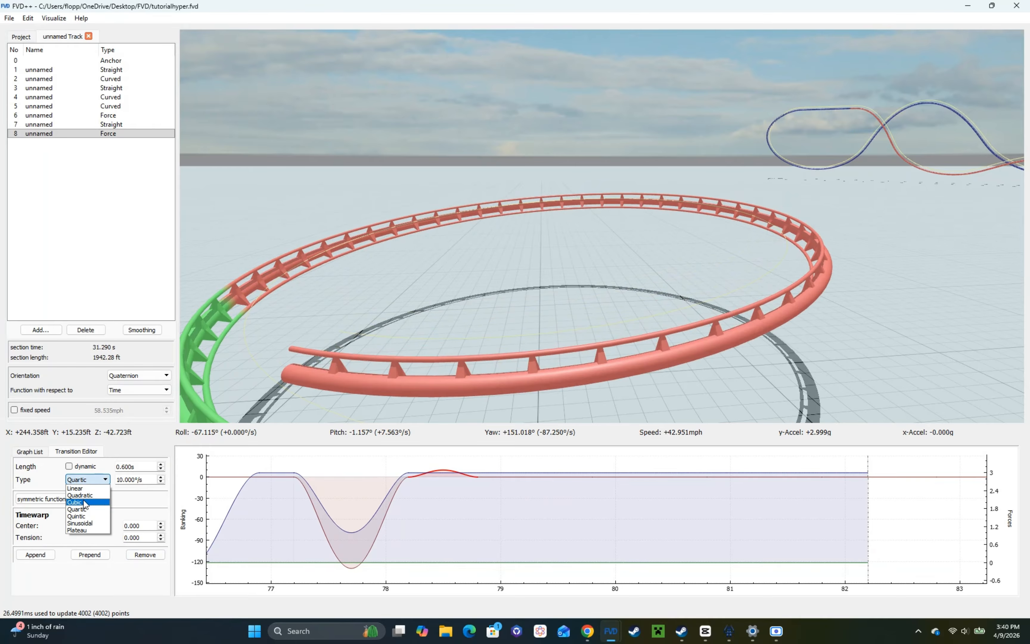
pyautogui.click(88, 501)
# Step: Make the roll transition near the helix's end cubic at 80.000°/s and shorten the flat quartic one before it to 0.800 s
pyautogui.moveTo(409, 273); pyautogui.dragTo(630, 286)
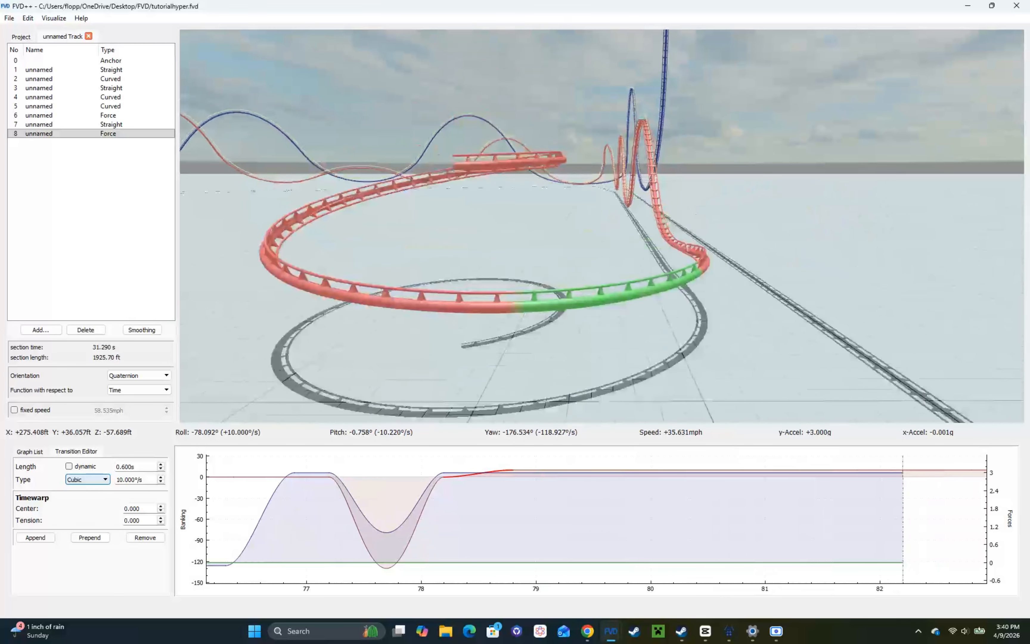
pyautogui.moveTo(602, 226); pyautogui.dragTo(728, 218)
pyautogui.moveTo(602, 226); pyautogui.dragTo(601, 255, button='right')
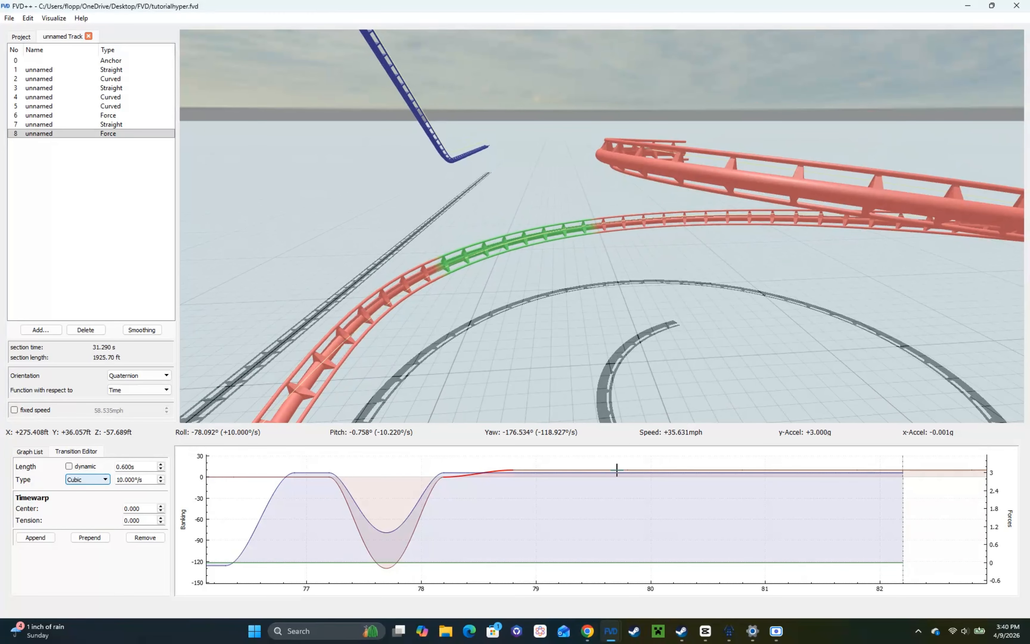
pyautogui.click(750, 474)
pyautogui.moveTo(750, 474); pyautogui.dragTo(424, 506)
pyautogui.click(479, 477)
pyautogui.click(480, 471)
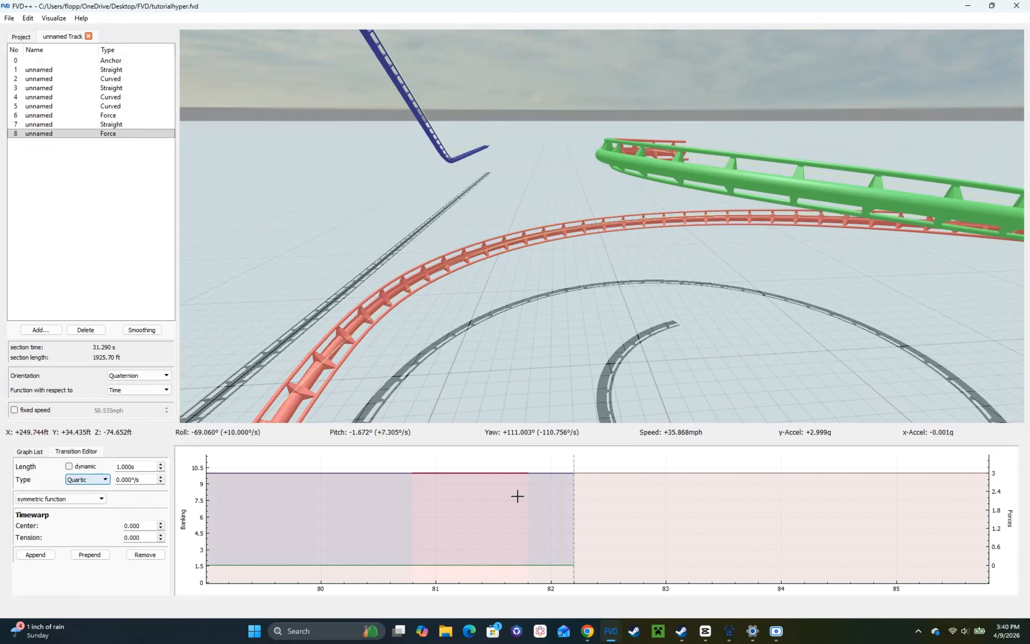
pyautogui.moveTo(517, 496); pyautogui.dragTo(428, 501)
pyautogui.click(98, 503)
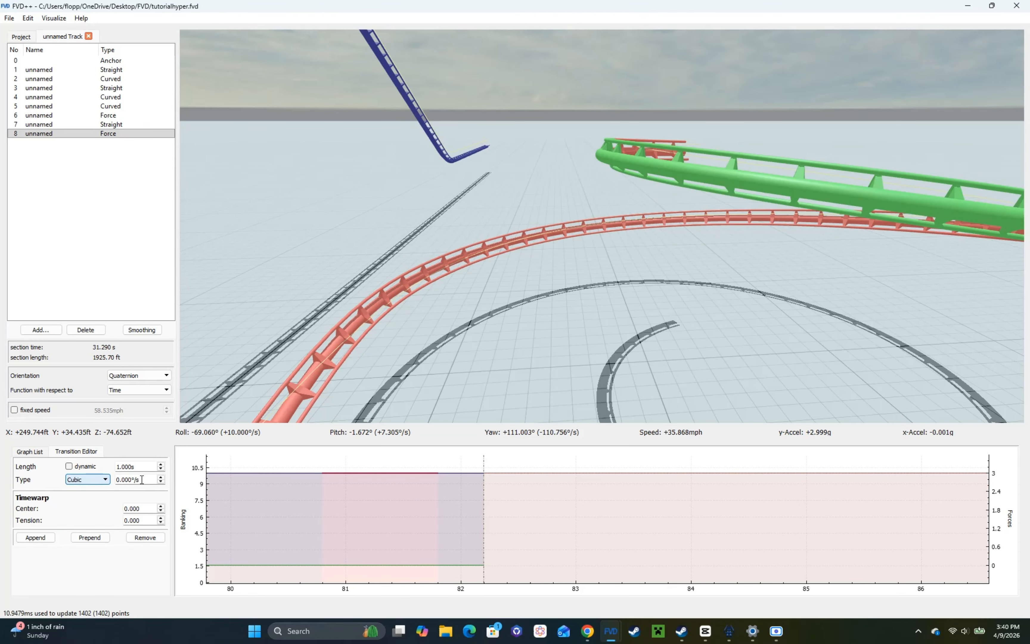
pyautogui.scroll(8, 142, 480)
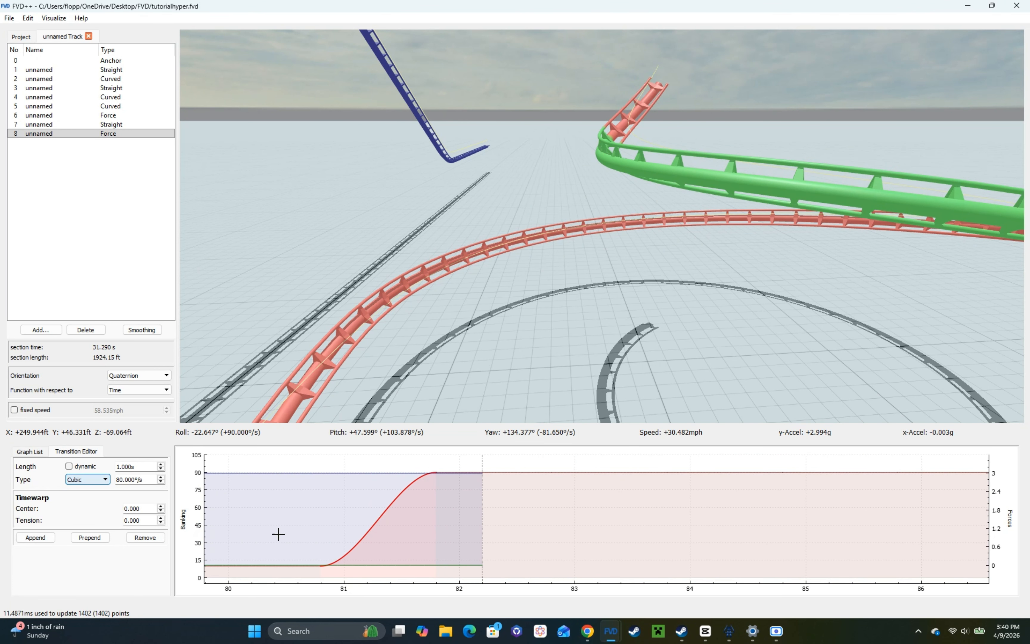
pyautogui.click(306, 567)
pyautogui.scroll(-2, 131, 468)
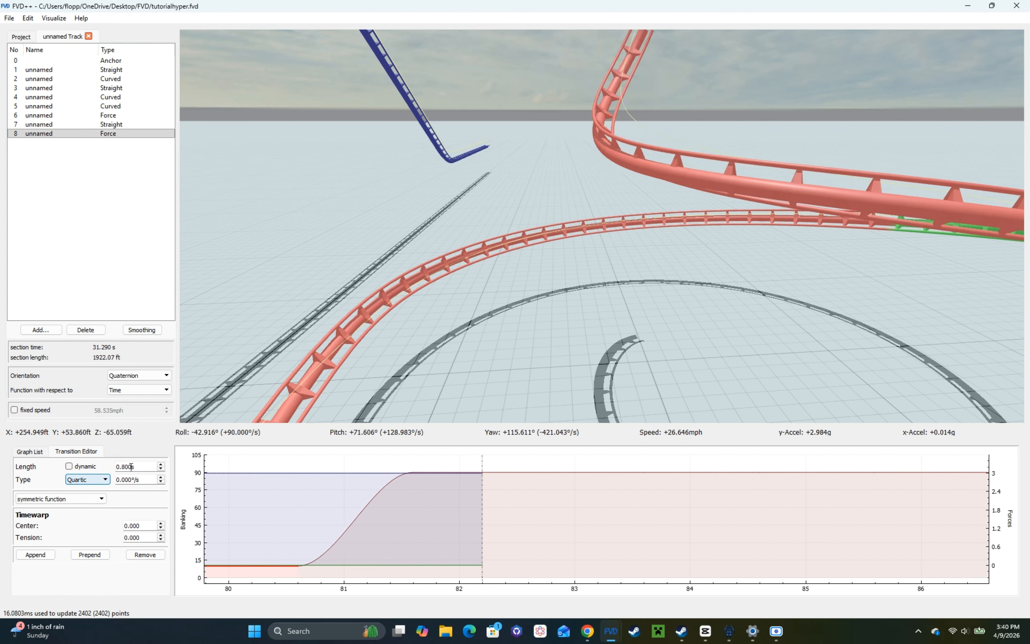
# Step: Shorten the constant vertical force transition through the helix to 3.000 s
pyautogui.click(481, 479)
pyautogui.click(367, 472)
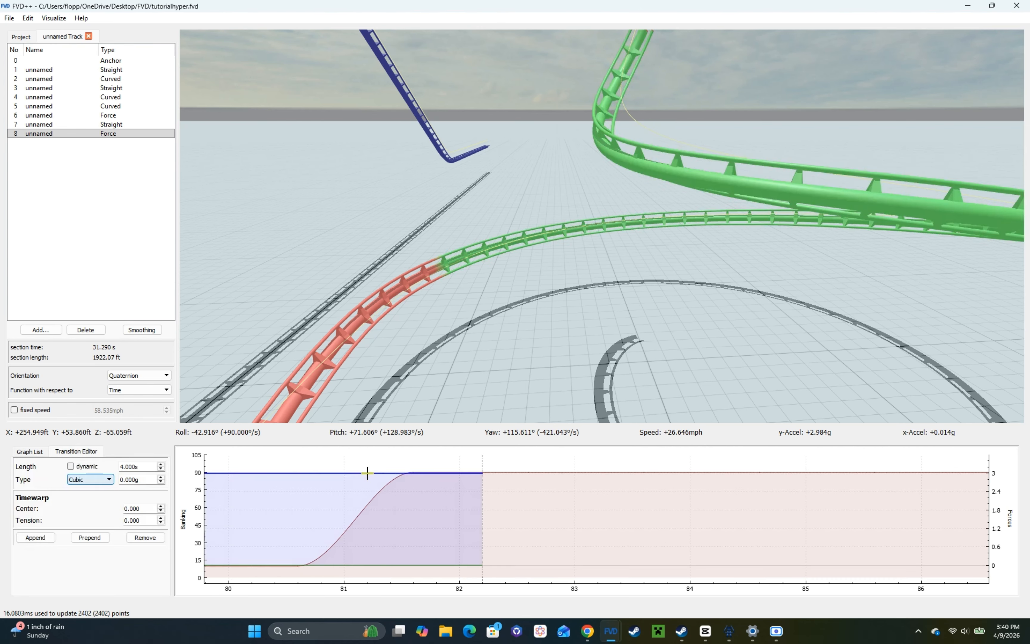
pyautogui.scroll(-10, 132, 463)
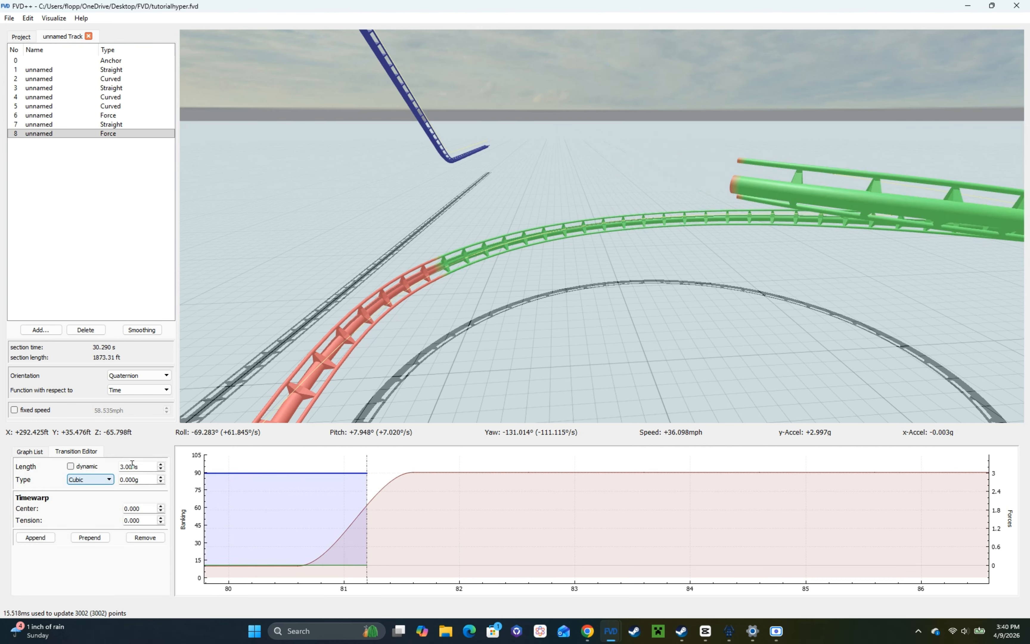
# Step: Append a 1.000 s cubic vertical force transition of −3.200g after the helix, followed by a constant 1.000 s transition
pyautogui.click(38, 536)
pyautogui.scroll(-20, 152, 480)
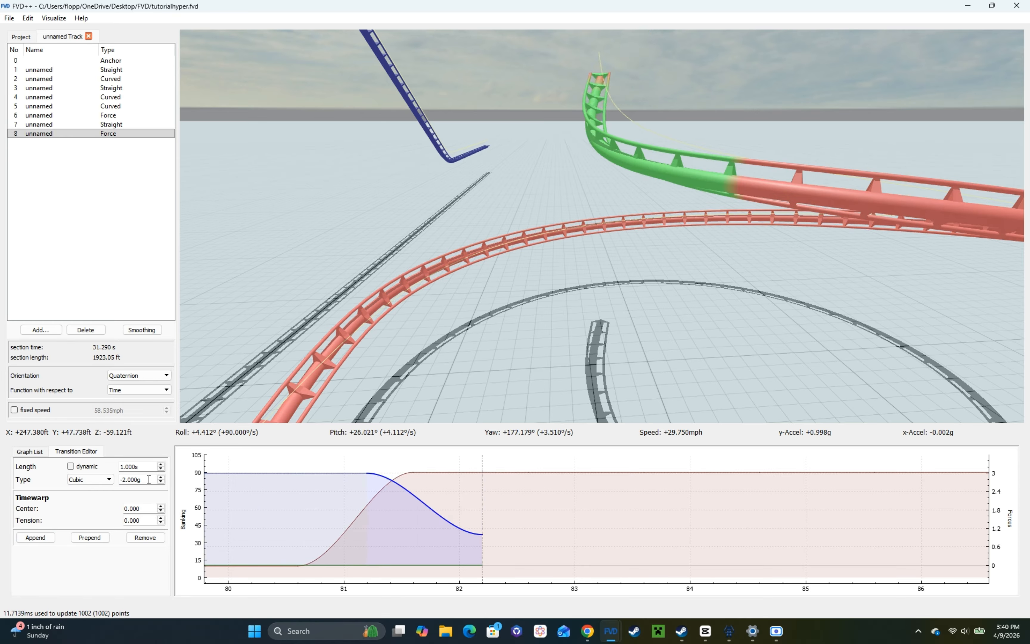
pyautogui.scroll(-2, 149, 480)
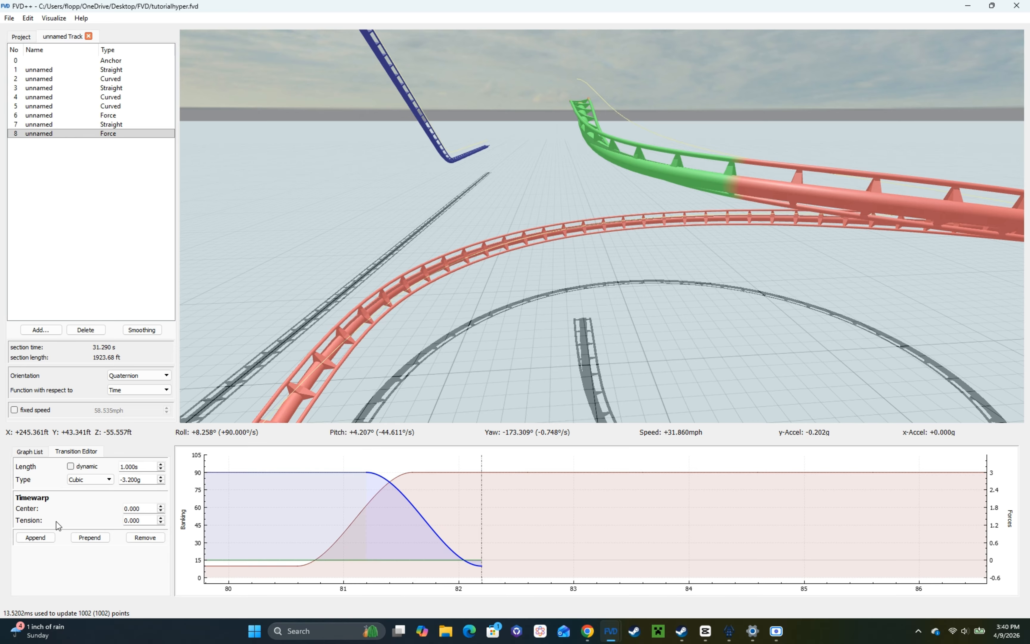
pyautogui.click(28, 537)
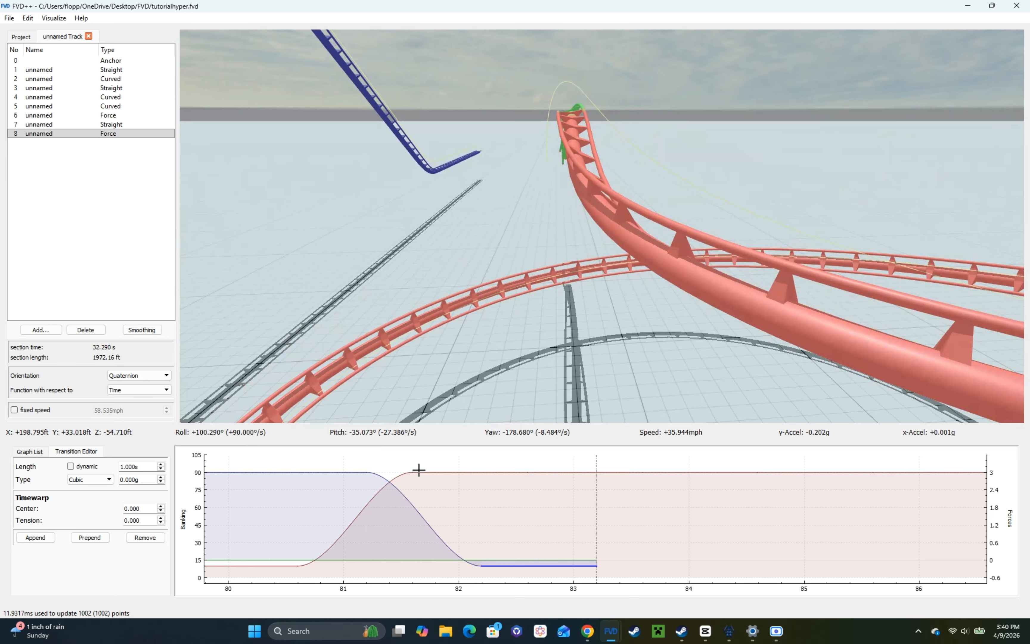
# Step: Make the roll transition after the helix exit's roll-in cubic and set it to −90.000°/s
pyautogui.click(419, 470)
pyautogui.click(74, 502)
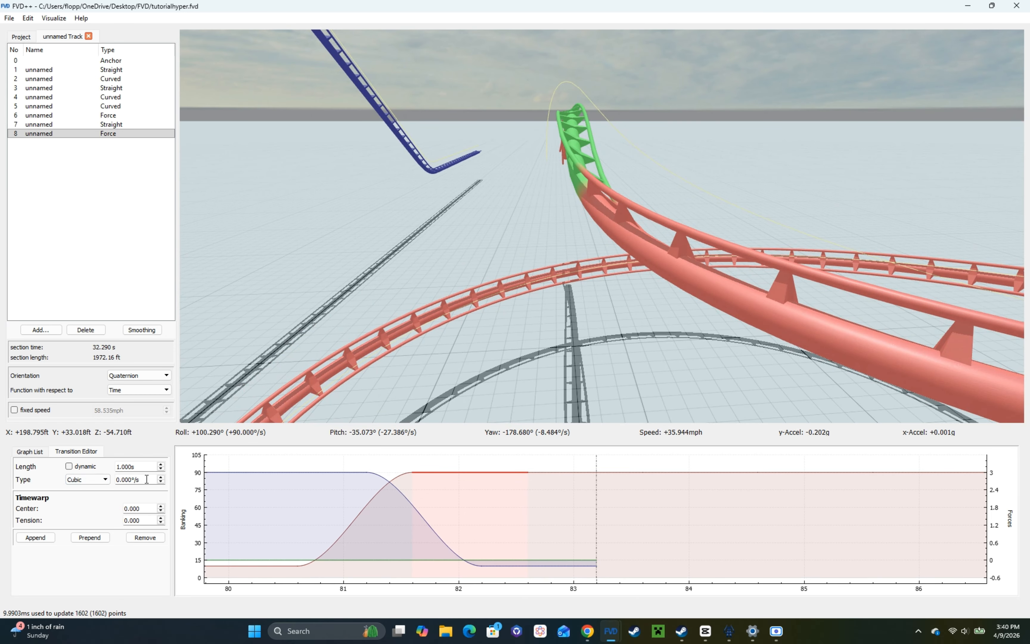
pyautogui.scroll(-9, 146, 479)
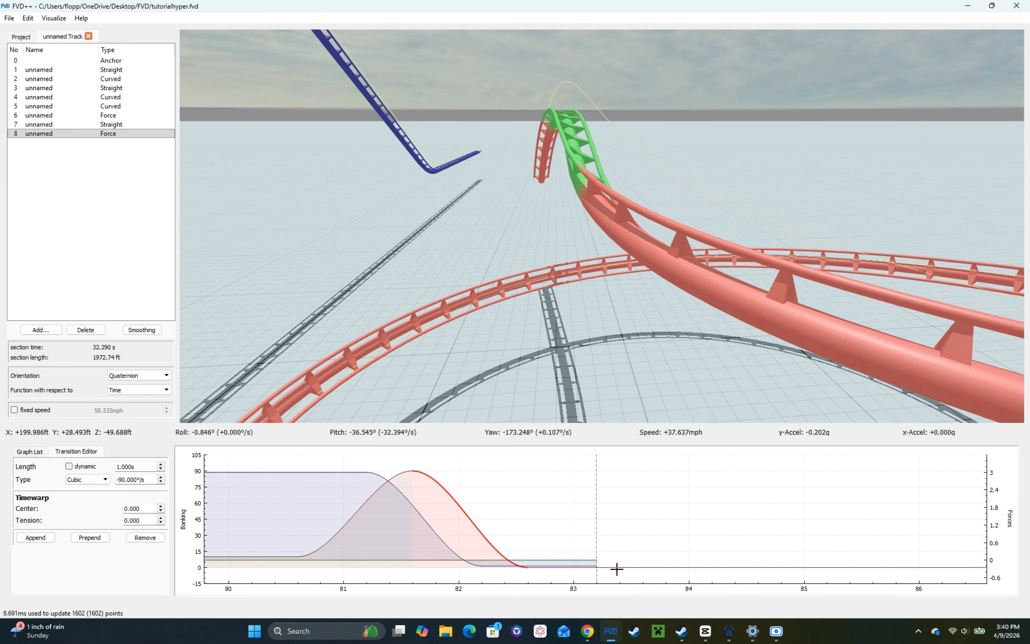
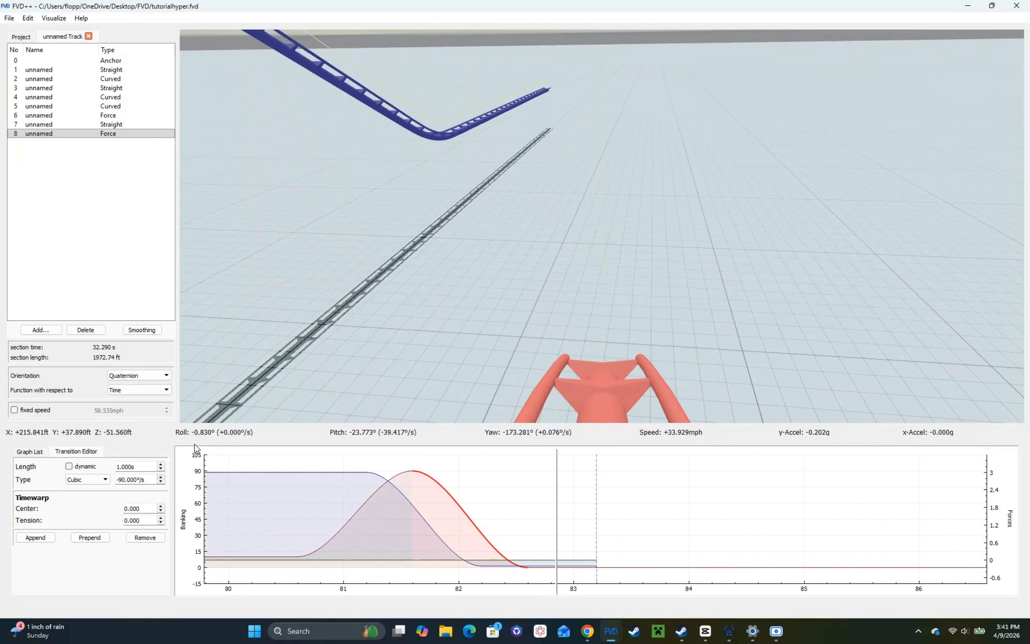
# Step: Set the timewarp center of the helix exit's −90.000°/s roll transition to 0.090
pyautogui.scroll(-1, 136, 462)
pyautogui.scroll(1, 137, 462)
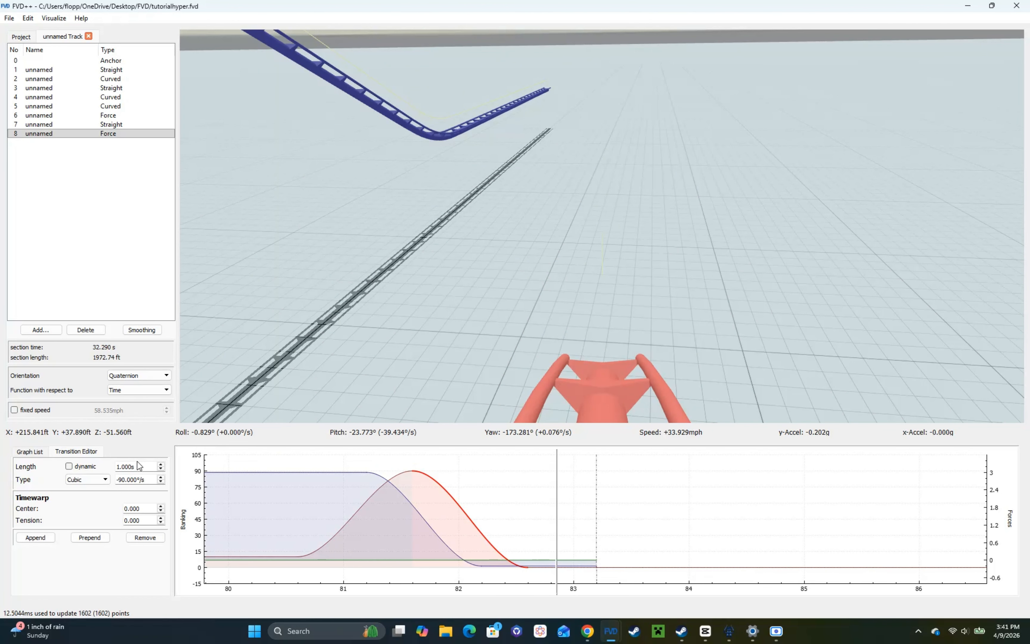
pyautogui.scroll(1, 137, 461)
pyautogui.scroll(-1, 137, 462)
pyautogui.scroll(7, 143, 505)
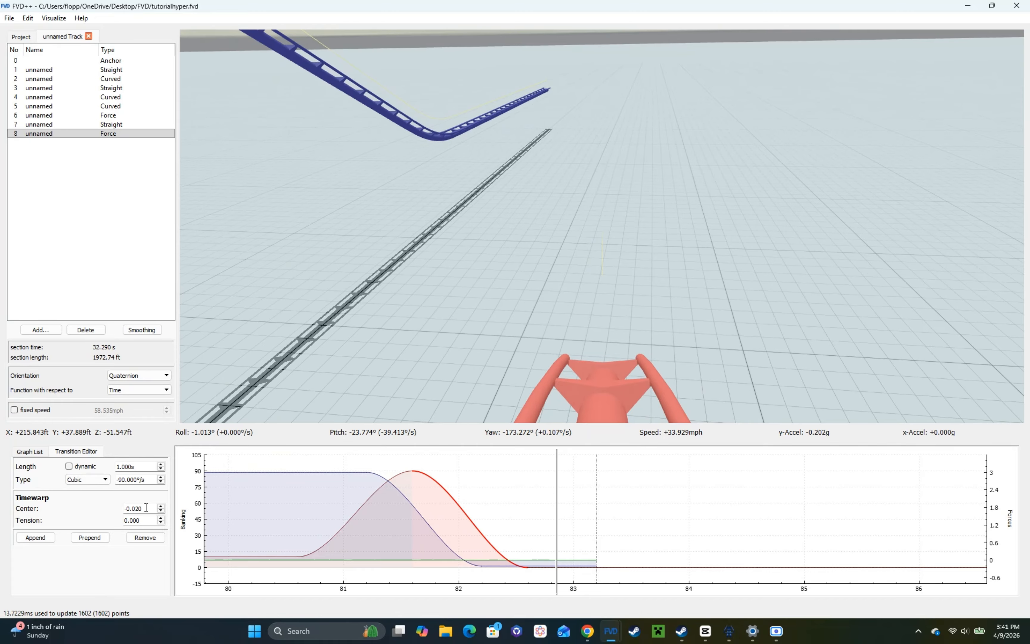
pyautogui.scroll(2, 147, 508)
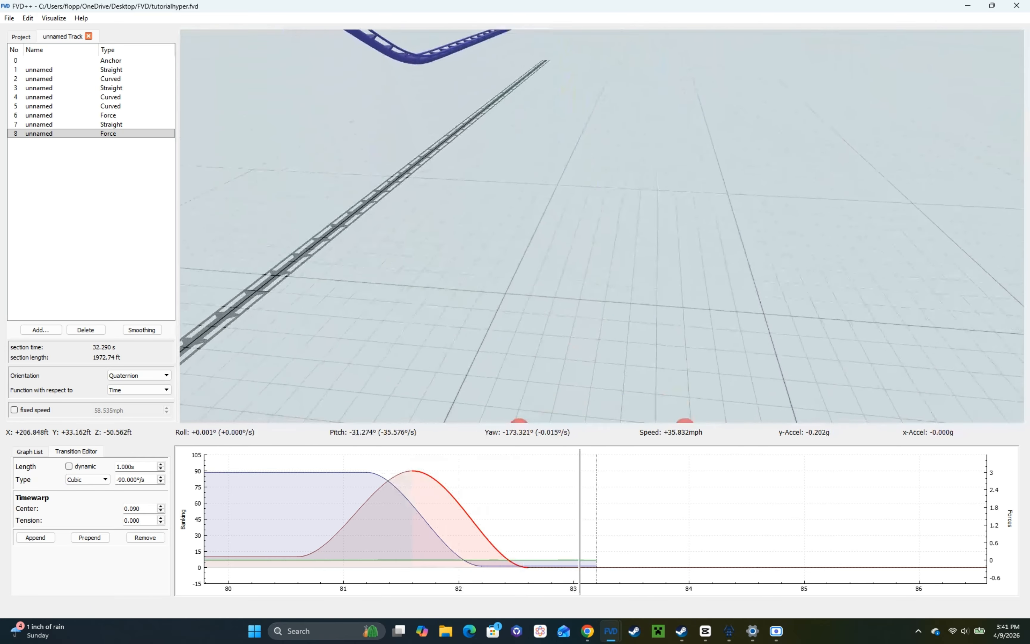
# Step: Shorten the constant vertical force transition at the end of the track to 0.800 s
pyautogui.press('w')
pyautogui.moveTo(475, 413)
pyautogui.mouseDown()
pyautogui.moveTo(468, 408)
pyautogui.moveTo(476, 413)
pyautogui.mouseUp()
pyautogui.click(542, 562)
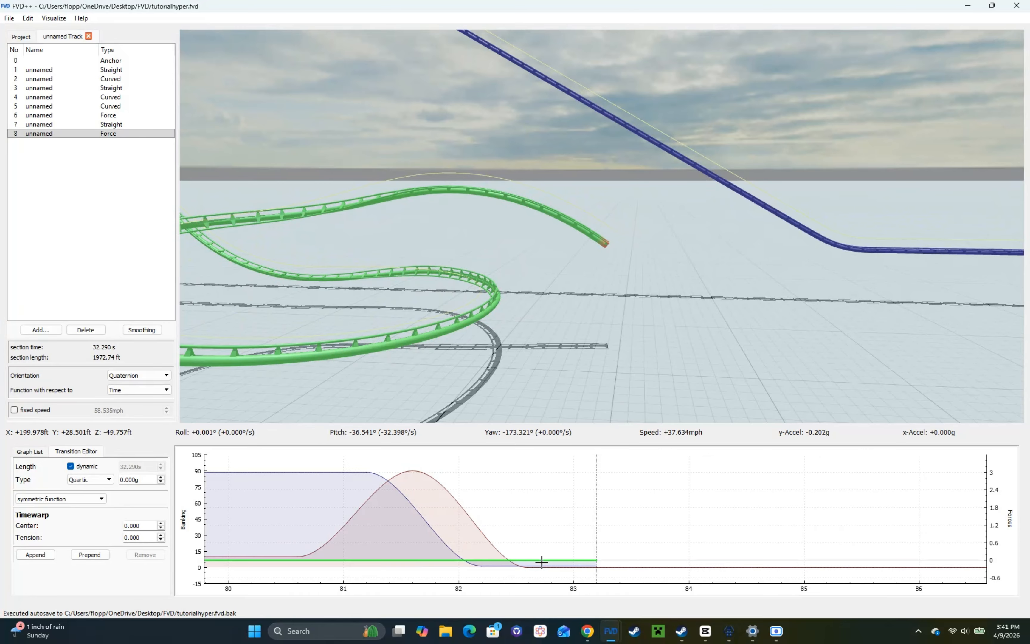
pyautogui.click(543, 567)
pyautogui.click(542, 561)
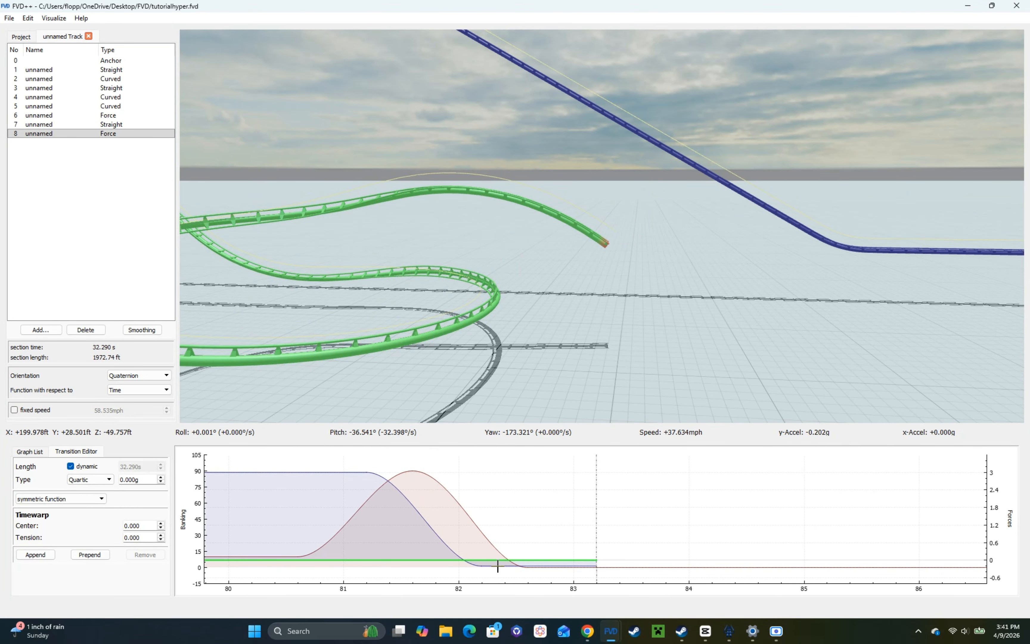
pyautogui.click(497, 566)
pyautogui.moveTo(450, 379)
pyautogui.mouseDown()
pyautogui.moveTo(465, 380)
pyautogui.moveTo(451, 379)
pyautogui.mouseUp()
pyautogui.scroll(-2, 150, 469)
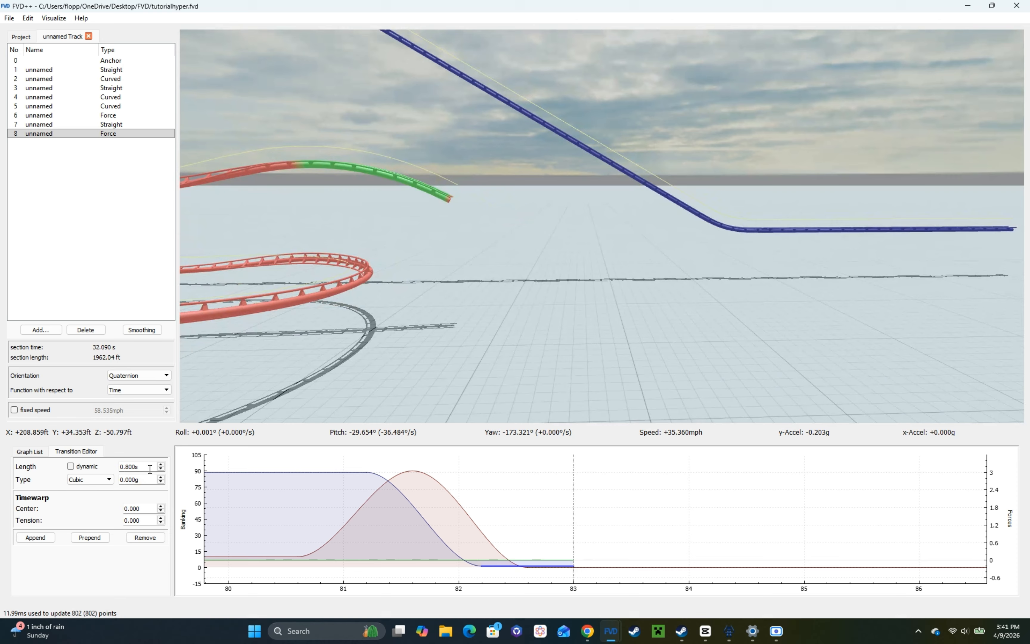
# Step: Append a 0.600 s cubic vertical force transition up to about 3.2g, followed by a constant transition of about 0.3 s
pyautogui.click(51, 540)
pyautogui.scroll(-3, 157, 462)
pyautogui.scroll(-1, 157, 462)
pyautogui.scroll(20, 146, 480)
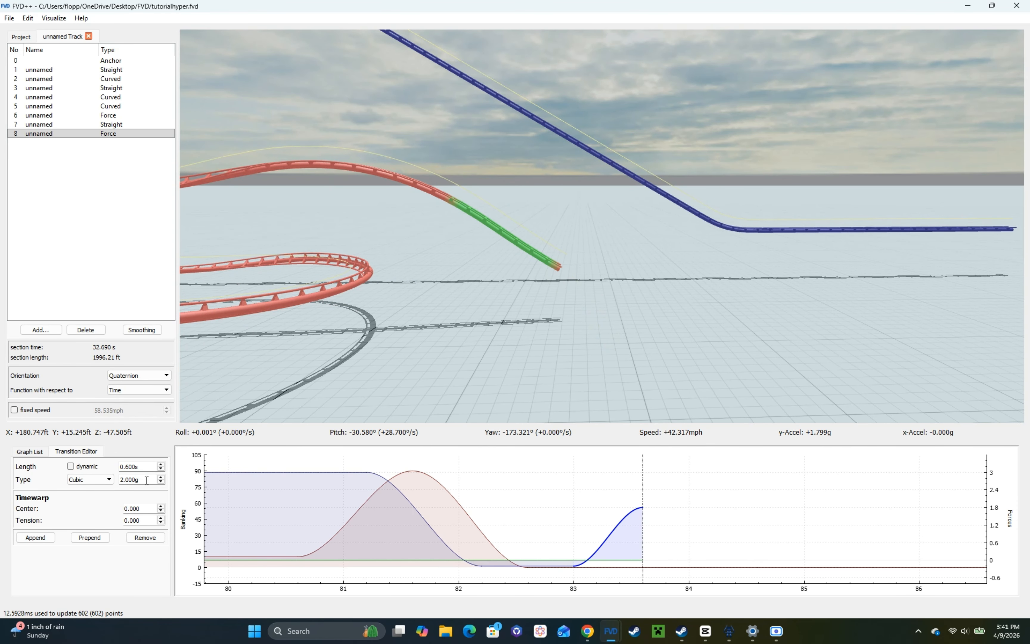
pyautogui.click(38, 539)
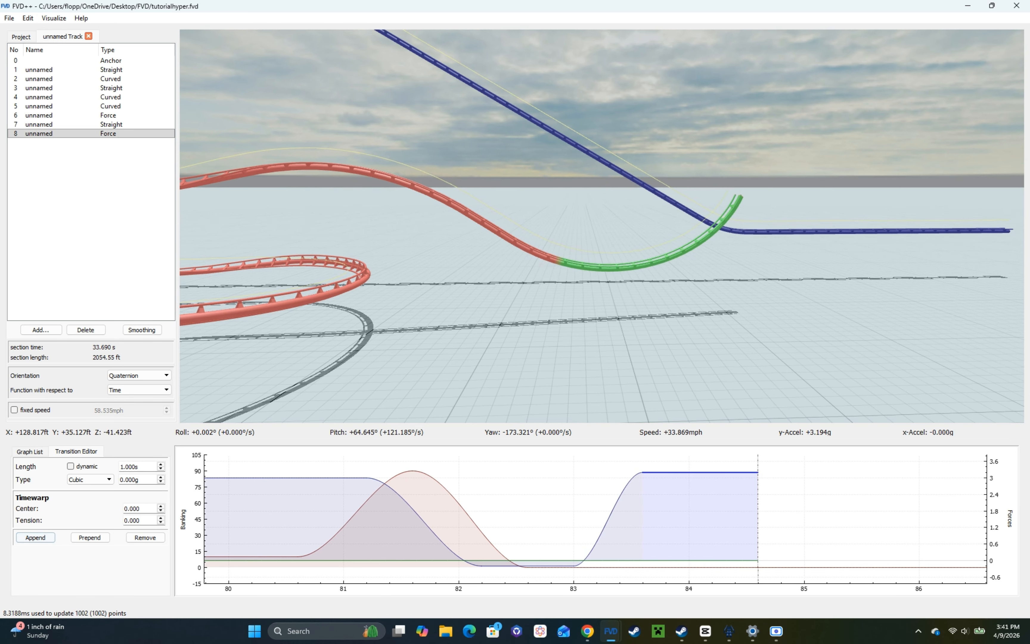
pyautogui.scroll(-7, 143, 466)
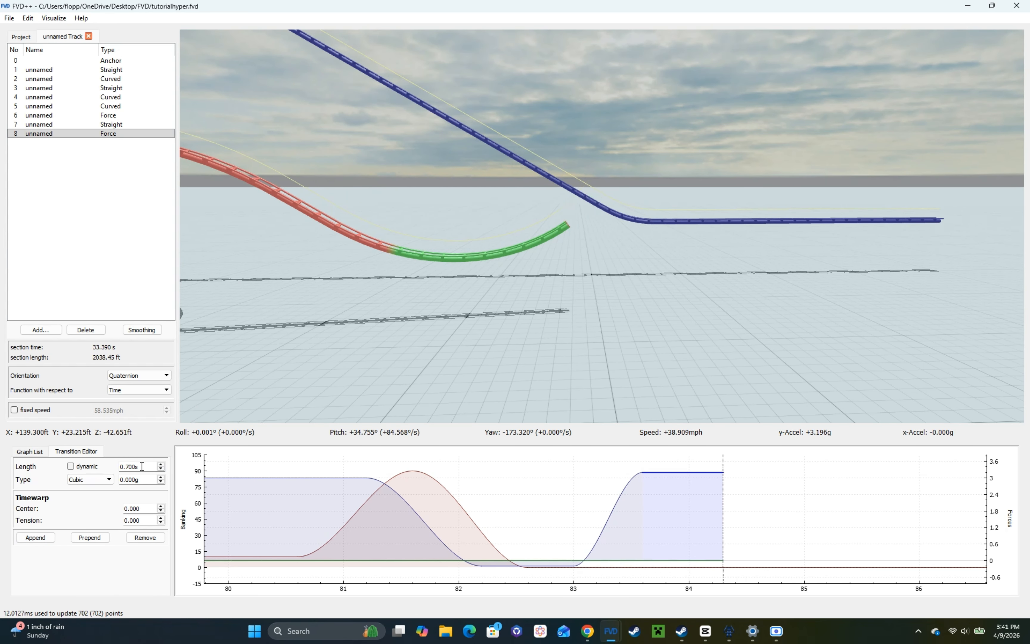
# Step: Append a 0.500 s cubic vertical force transition down to about −0.2g, followed by a constant 1.000 s transition
pyautogui.click(36, 537)
pyautogui.scroll(-1, 144, 471)
pyautogui.scroll(-5, 145, 476)
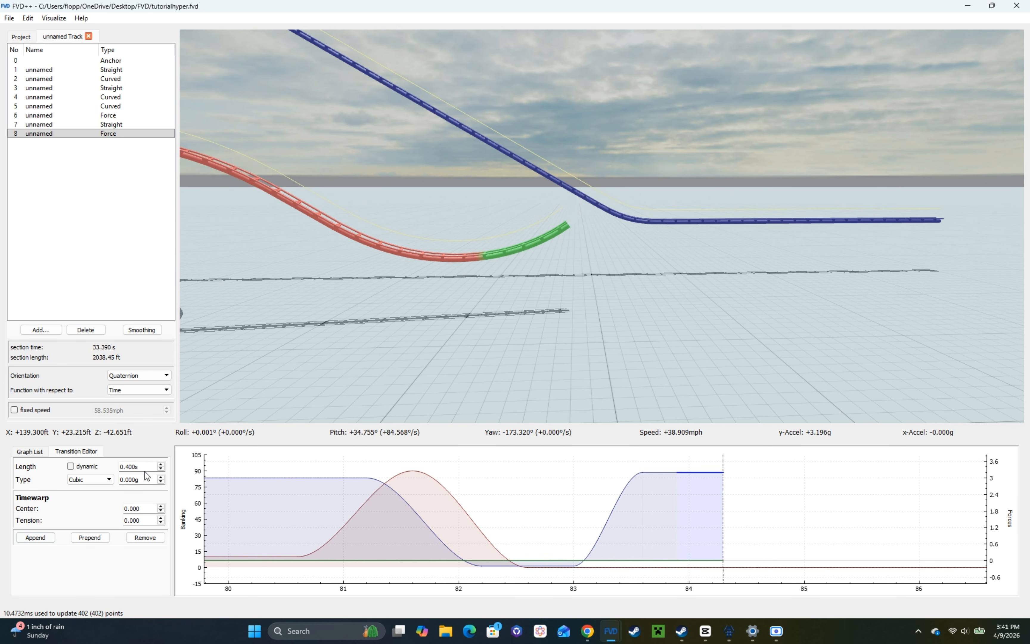
pyautogui.scroll(1, 144, 466)
pyautogui.scroll(-20, 142, 481)
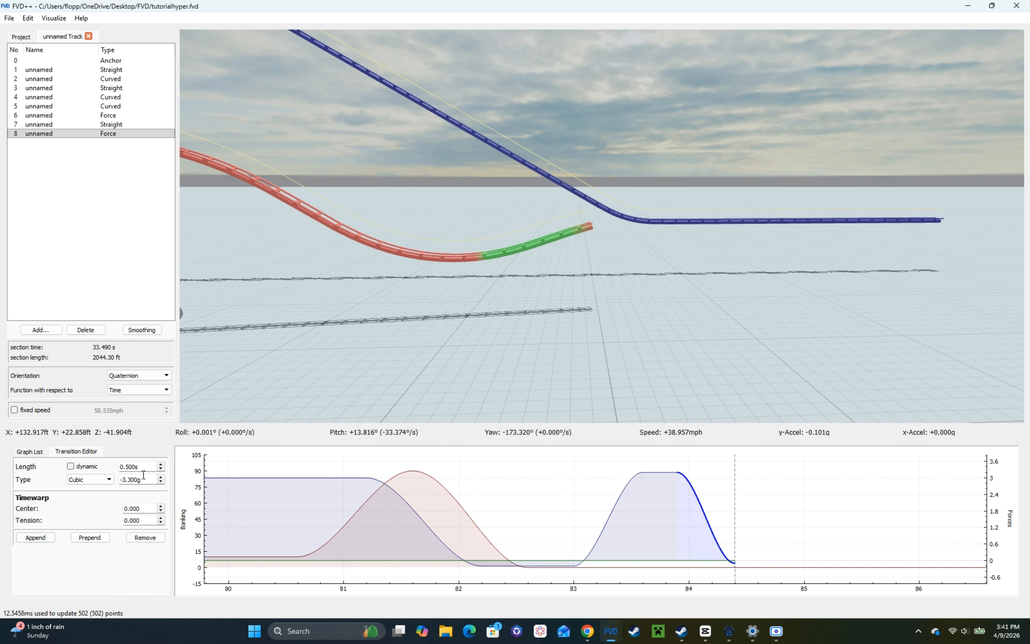
pyautogui.click(43, 539)
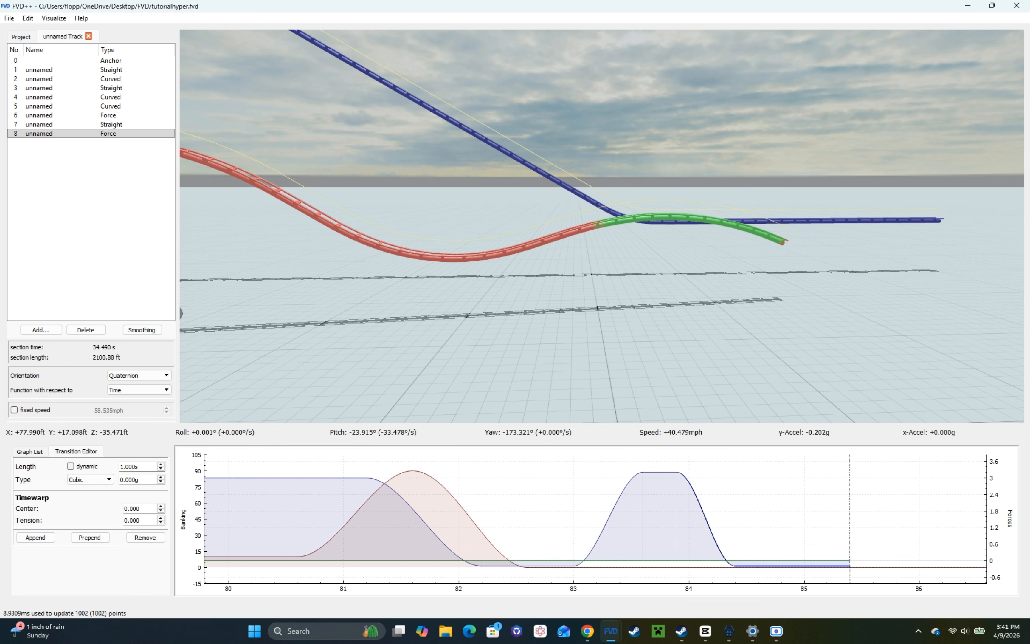
# Step: Lengthen the valley's constant force transition to 0.400 s and shorten the constant airtime transition over the last hill to 0.300 s
pyautogui.press('r')
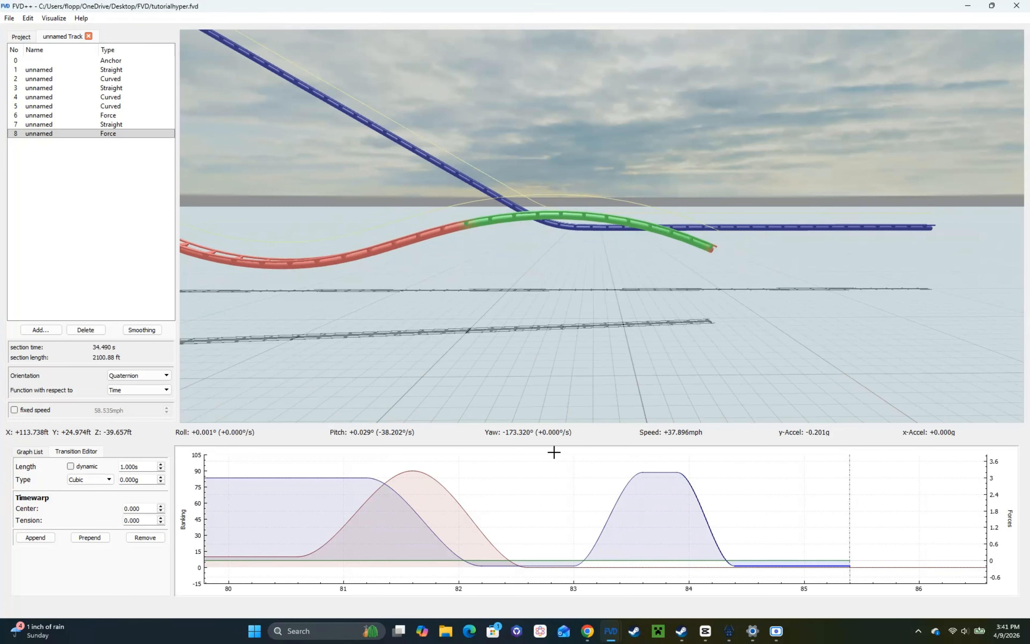
pyautogui.click(651, 473)
pyautogui.scroll(1, 144, 465)
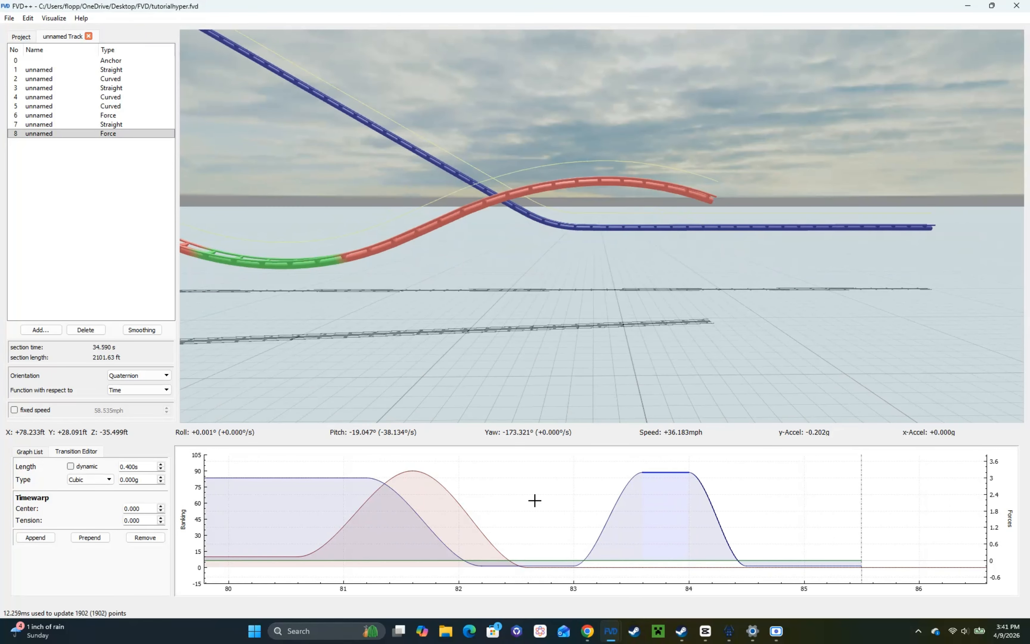
pyautogui.moveTo(706, 513); pyautogui.dragTo(560, 527)
pyautogui.click(643, 566)
pyautogui.scroll(-7, 146, 464)
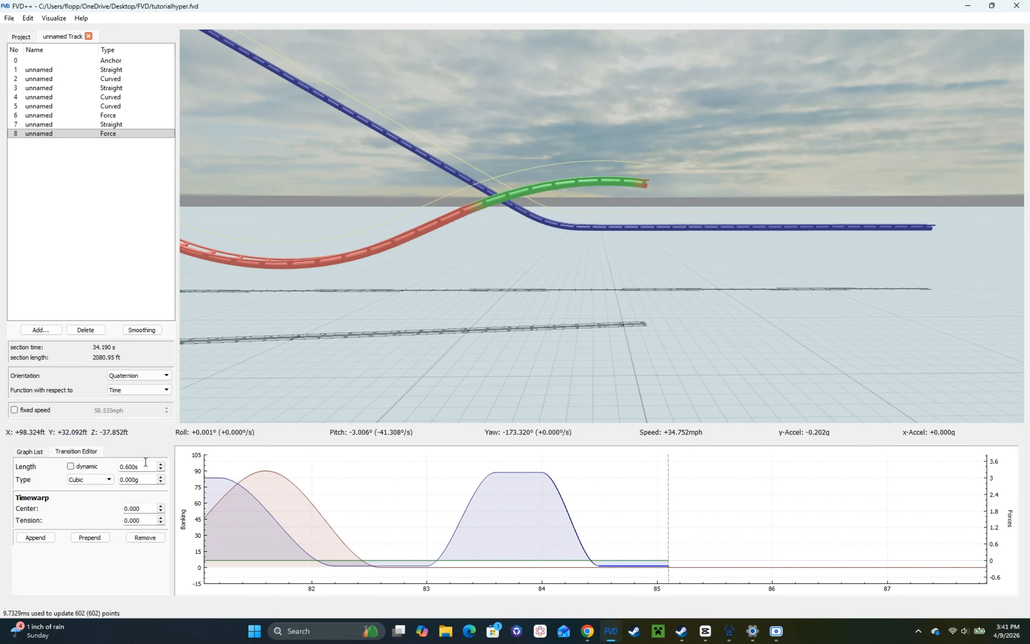
# Step: Append a 0.500 s cubic vertical force transition of 1.200g and lengthen the constant airtime transition before it to 0.400 s
pyautogui.click(34, 540)
pyautogui.scroll(11, 149, 480)
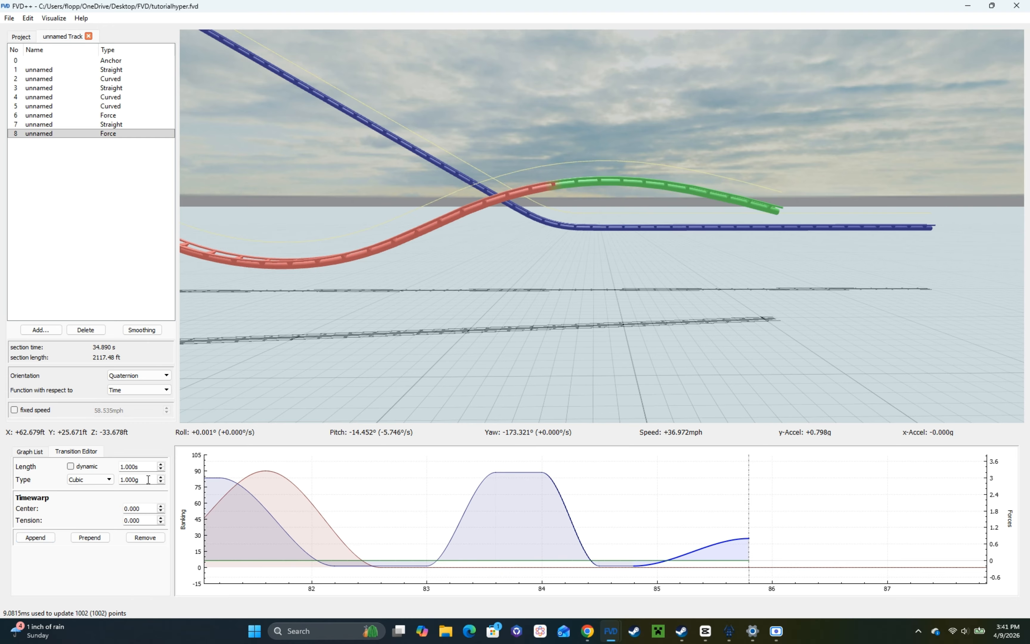
pyautogui.scroll(-4, 144, 464)
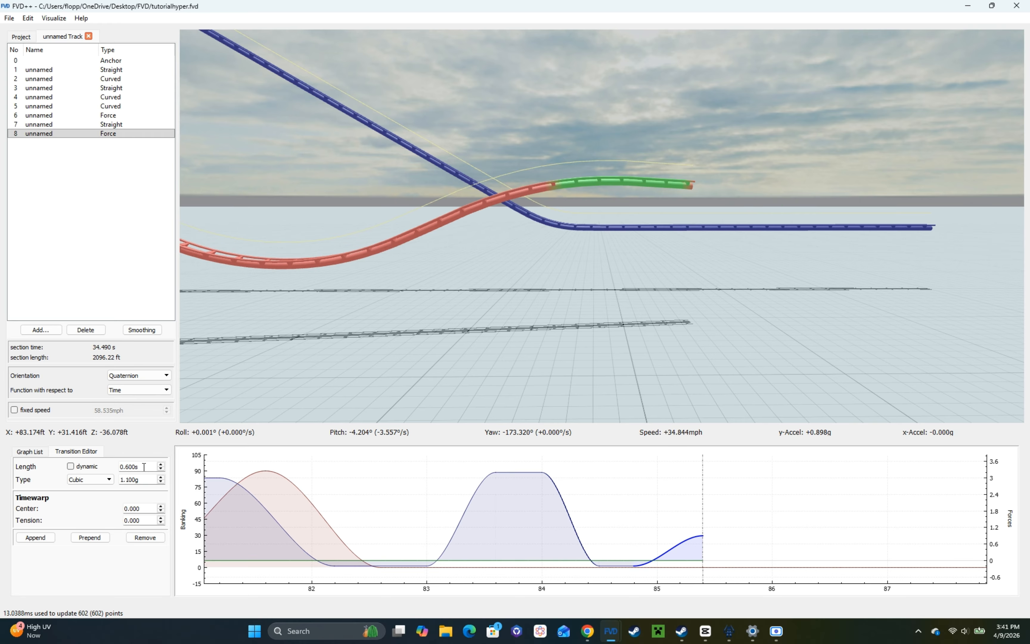
pyautogui.moveTo(277, 338); pyautogui.dragTo(306, 353)
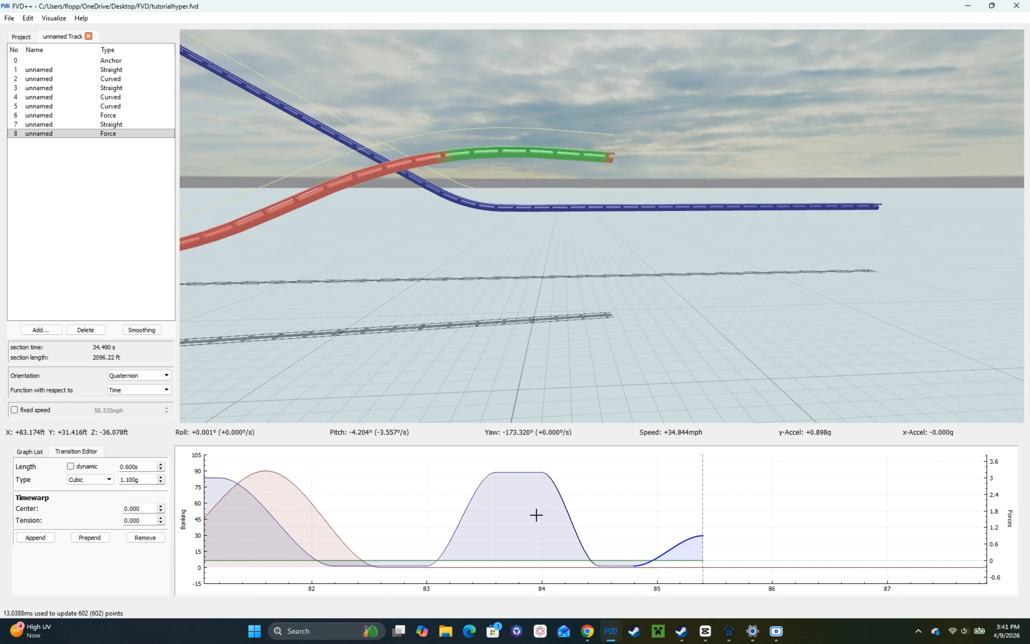
pyautogui.scroll(-1, 132, 466)
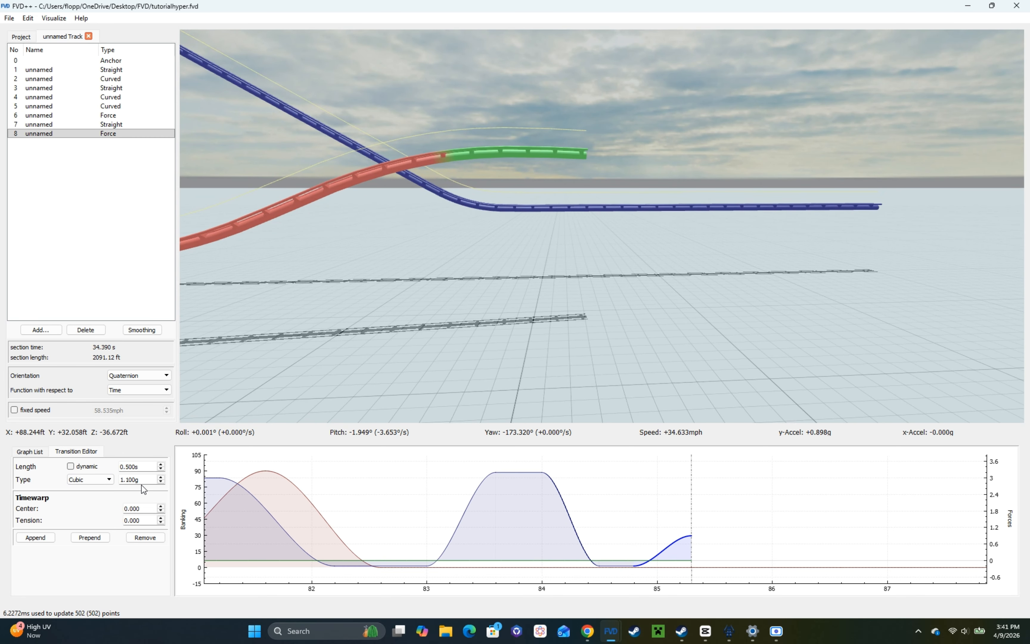
pyautogui.click(601, 559)
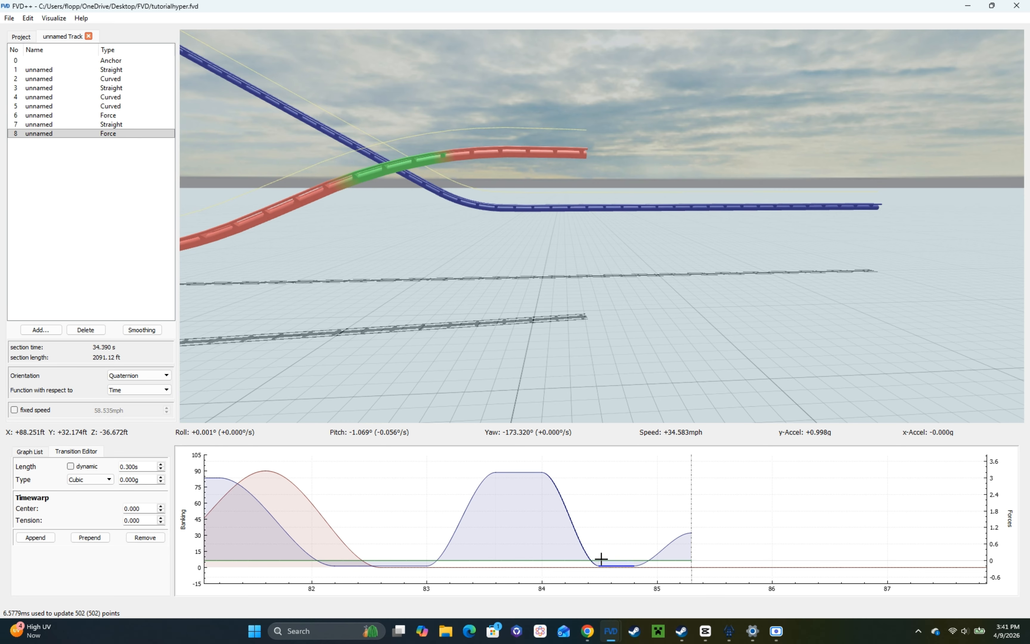
pyautogui.scroll(1, 152, 464)
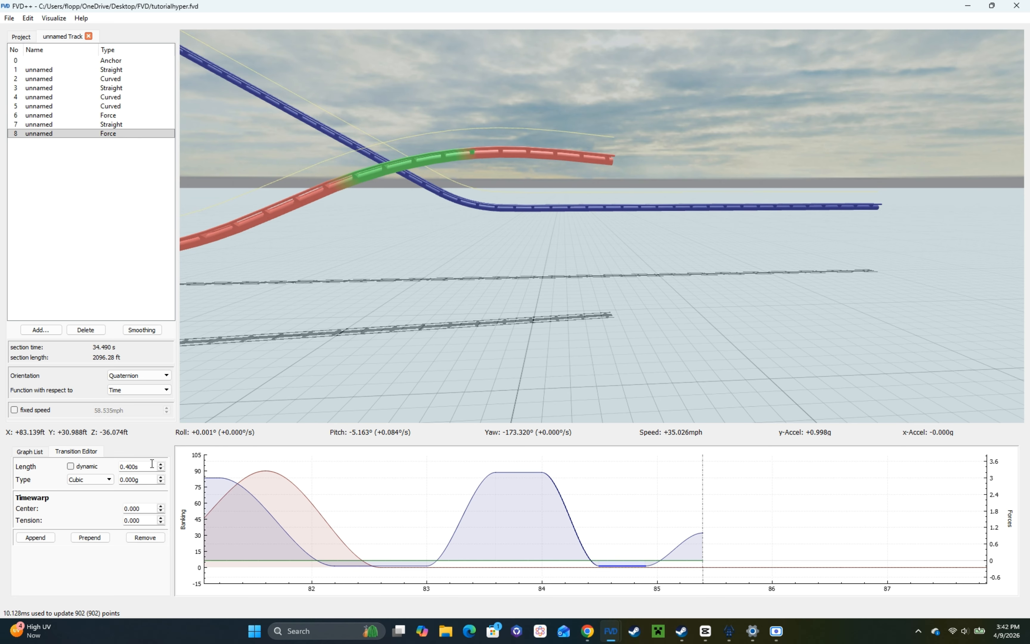
# Step: Add a straight section after the force section and set its heartline length to 92.808 ft
pyautogui.click(54, 332)
pyautogui.click(72, 340)
pyautogui.press('d')
pyautogui.moveTo(478, 233)
pyautogui.mouseDown()
pyautogui.moveTo(466, 251)
pyautogui.moveTo(460, 243)
pyautogui.mouseUp()
pyautogui.click(112, 61)
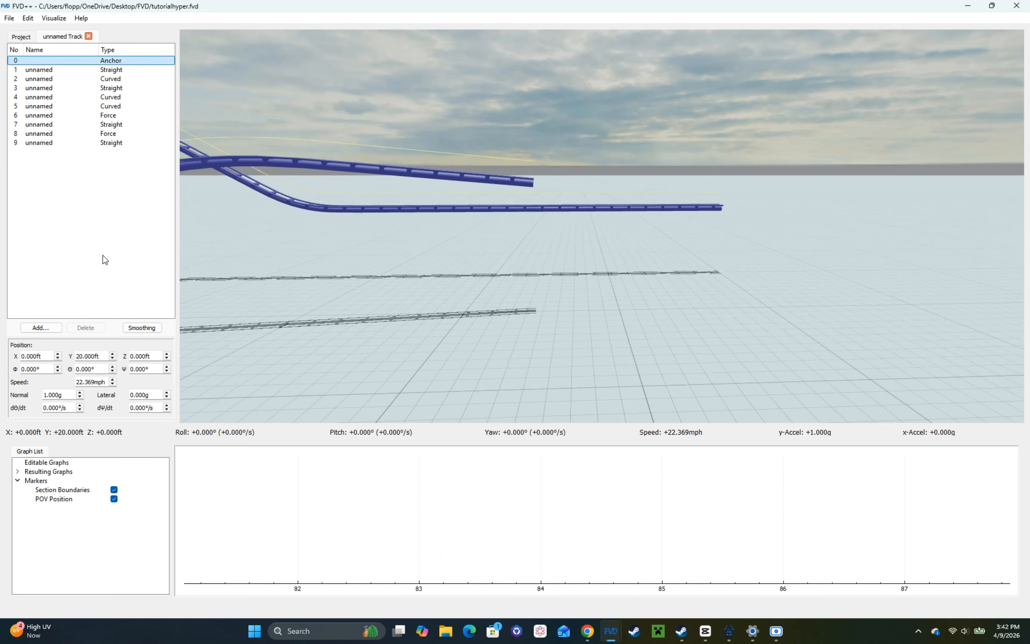
pyautogui.click(117, 143)
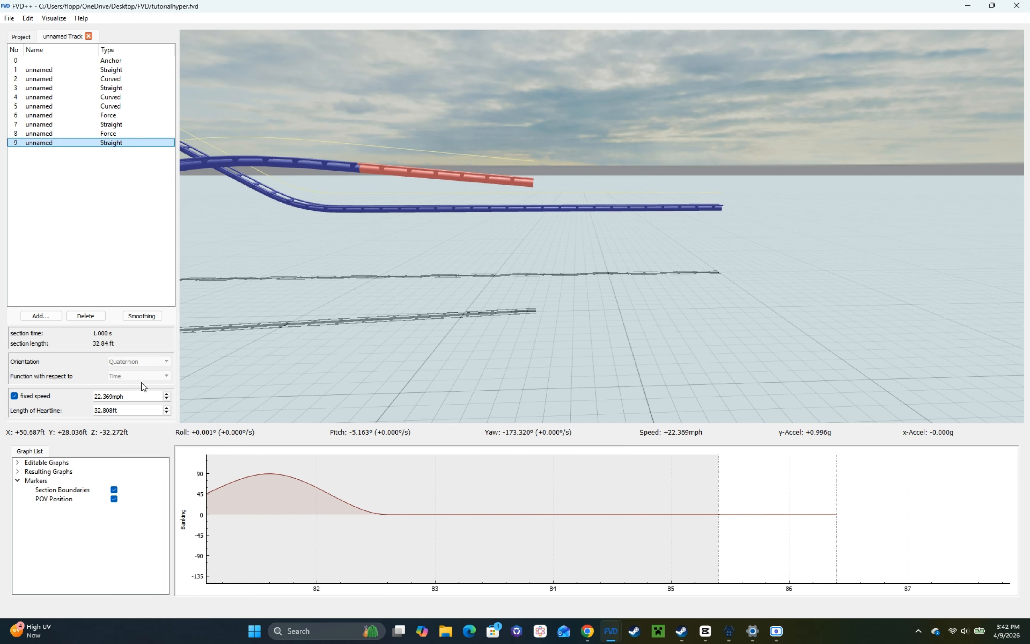
pyautogui.click(147, 409)
pyautogui.scroll(6, 147, 408)
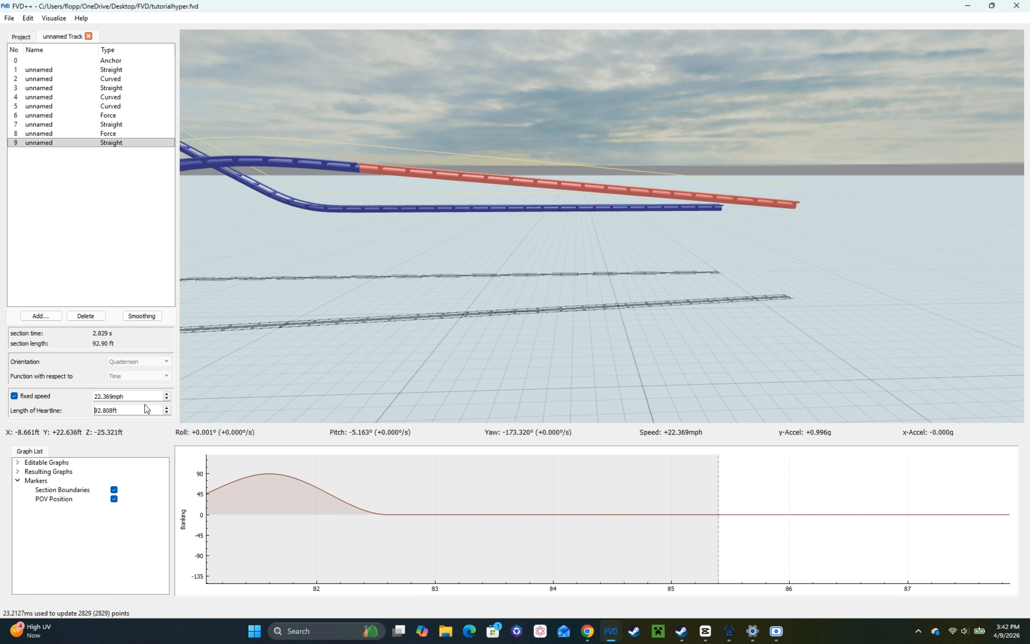
# Step: Examine the new straight section's height and alignment against the parallel track at the foot of the slope
pyautogui.press('d')
pyautogui.moveTo(690, 232); pyautogui.dragTo(589, 231)
pyautogui.press('a')
pyautogui.press('d')
pyautogui.press('a')
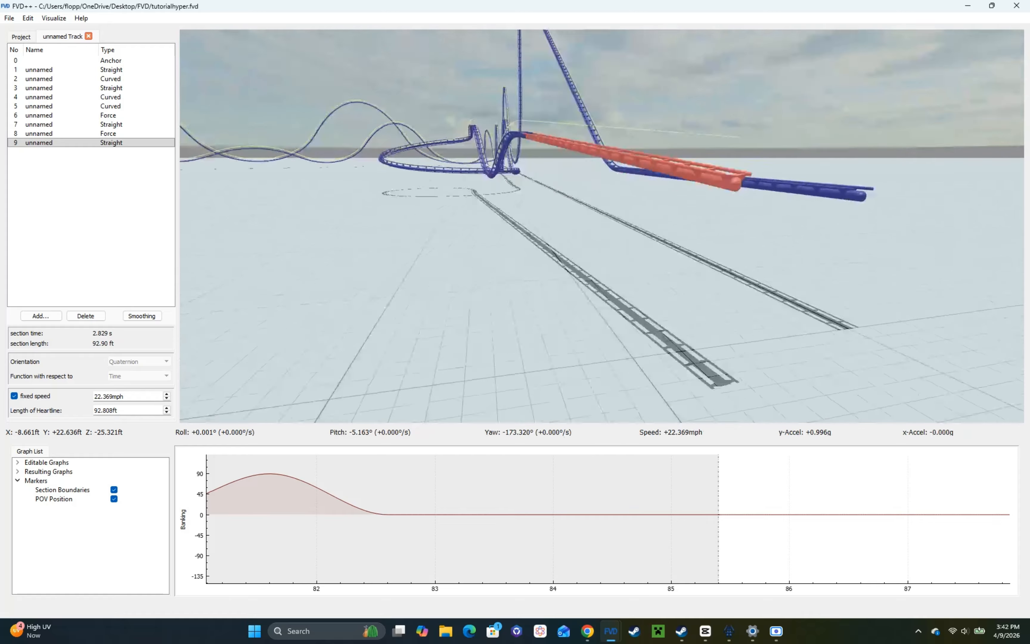
pyautogui.press('a')
pyautogui.moveTo(443, 242); pyautogui.dragTo(524, 253)
pyautogui.press('d')
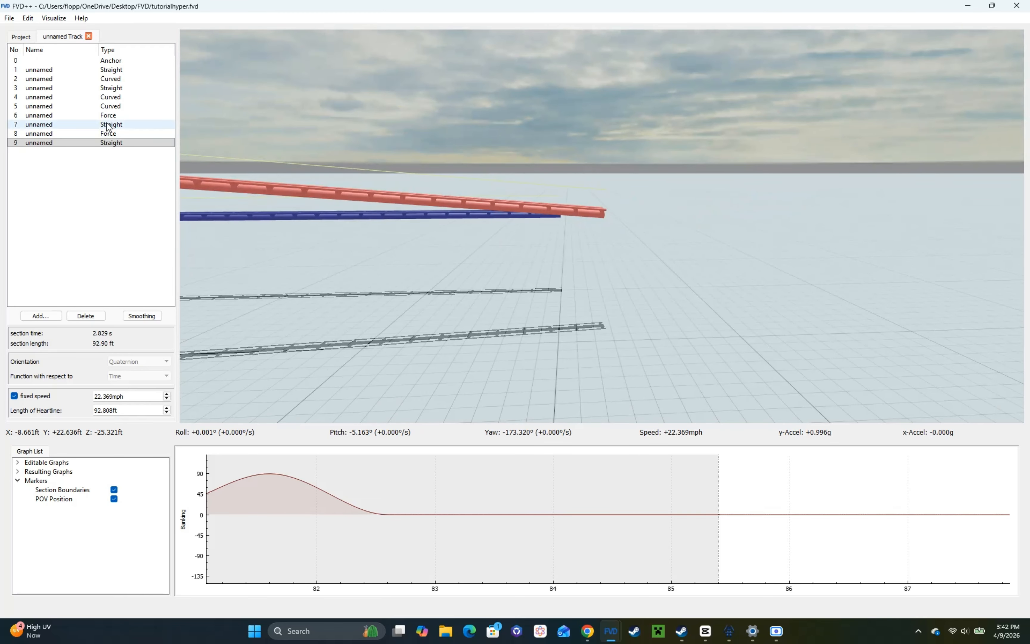
# Step: Lengthen the force section's final 1.200g cubic vertical force transition to 0.600 s
pyautogui.click(107, 133)
pyautogui.click(684, 538)
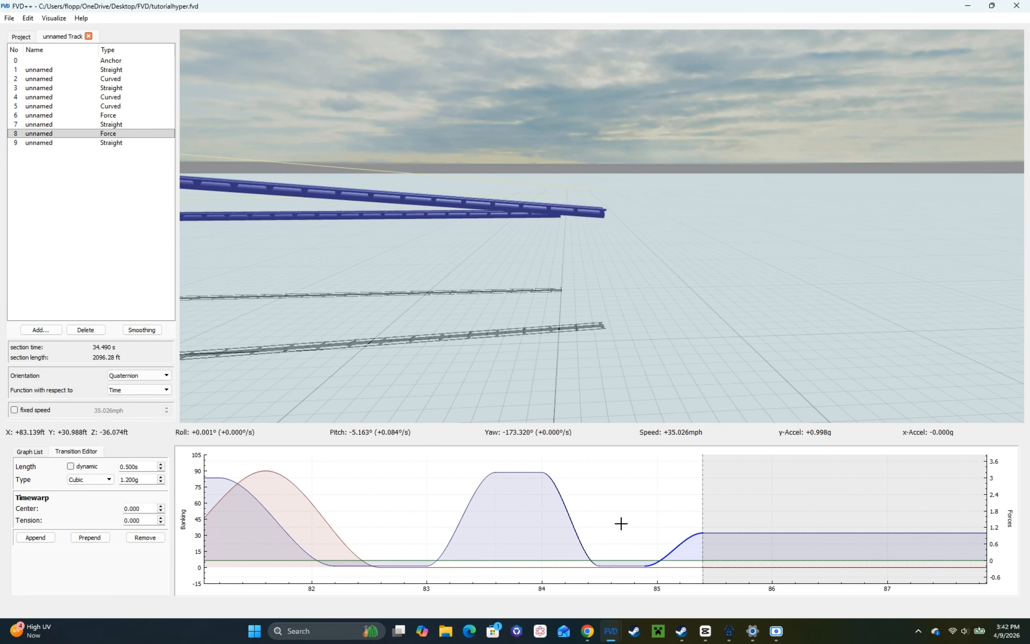
pyautogui.press('a')
pyautogui.moveTo(383, 345); pyautogui.dragTo(362, 332)
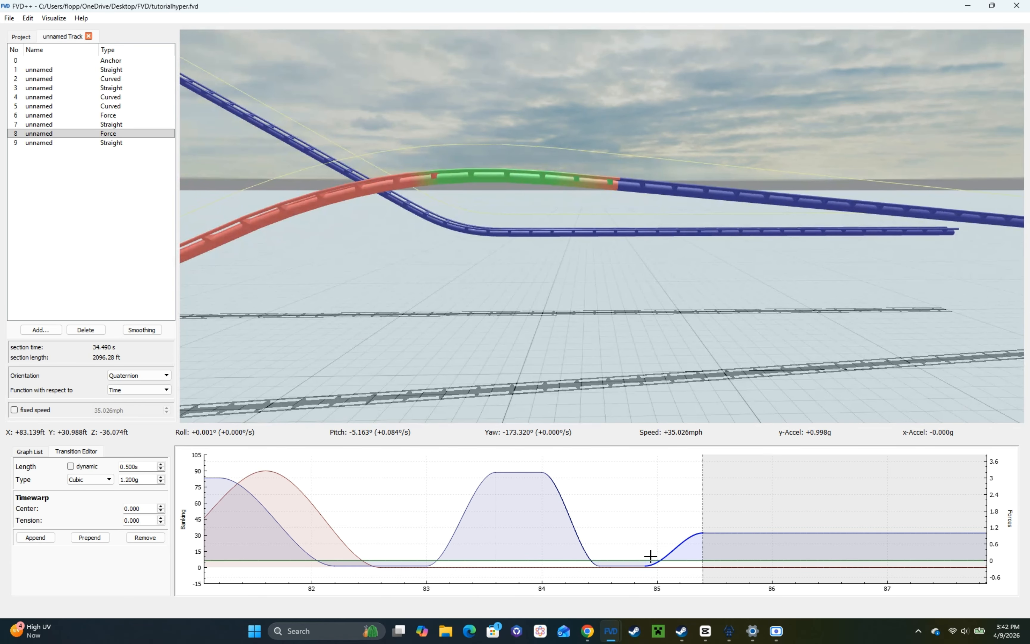
pyautogui.click(161, 464)
# Step: Add a curved section after the final straight section and set its direction to 0.000°
pyautogui.press('d')
pyautogui.moveTo(341, 375); pyautogui.dragTo(323, 373)
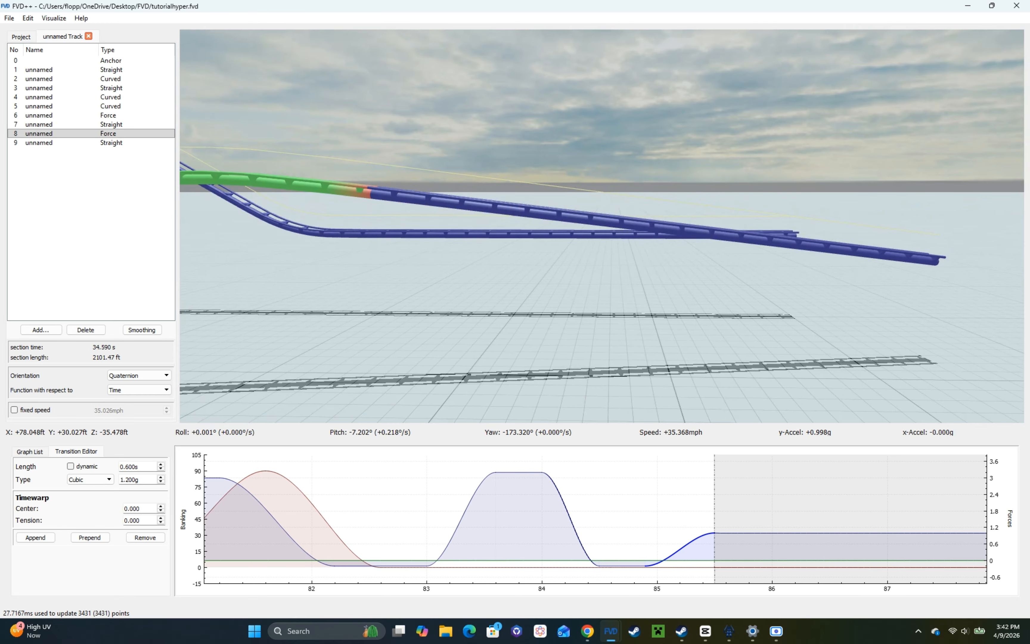
pyautogui.press('a')
pyautogui.press('d')
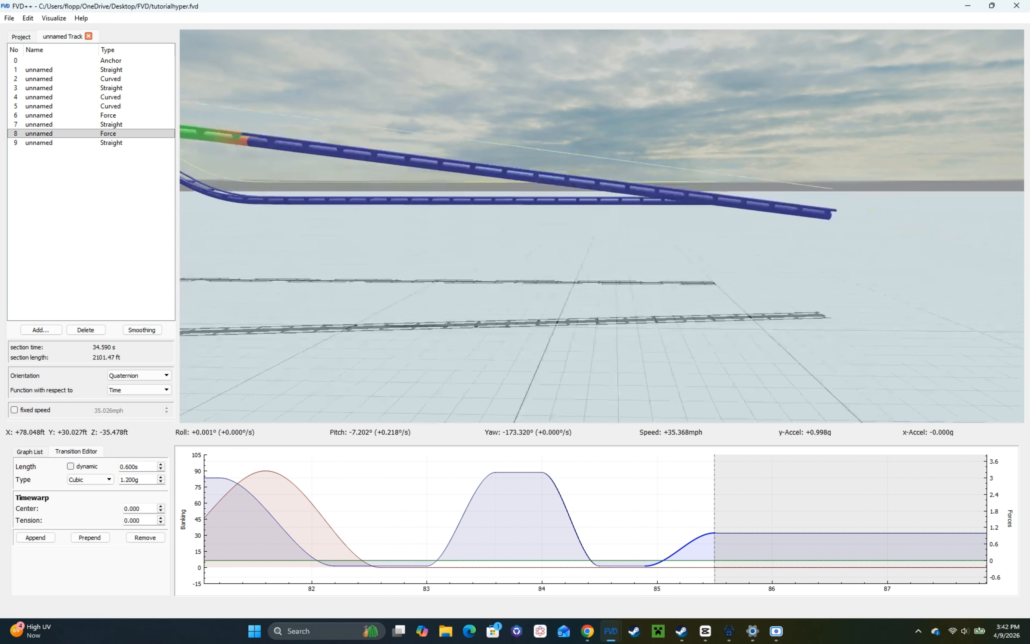
pyautogui.press('w')
pyautogui.click(66, 145)
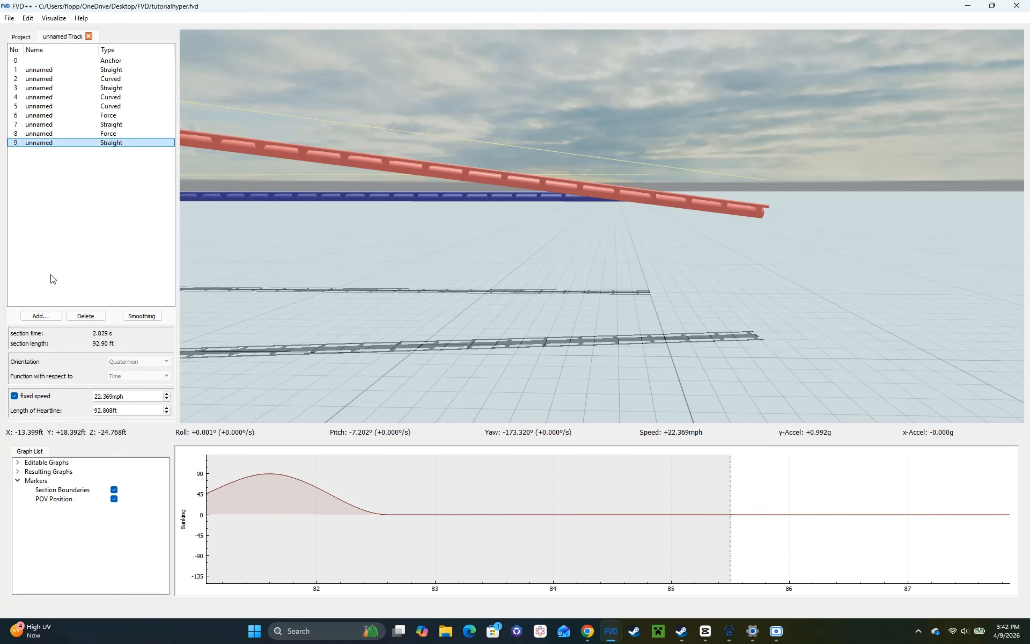
pyautogui.click(41, 314)
pyautogui.click(68, 330)
pyautogui.click(97, 383)
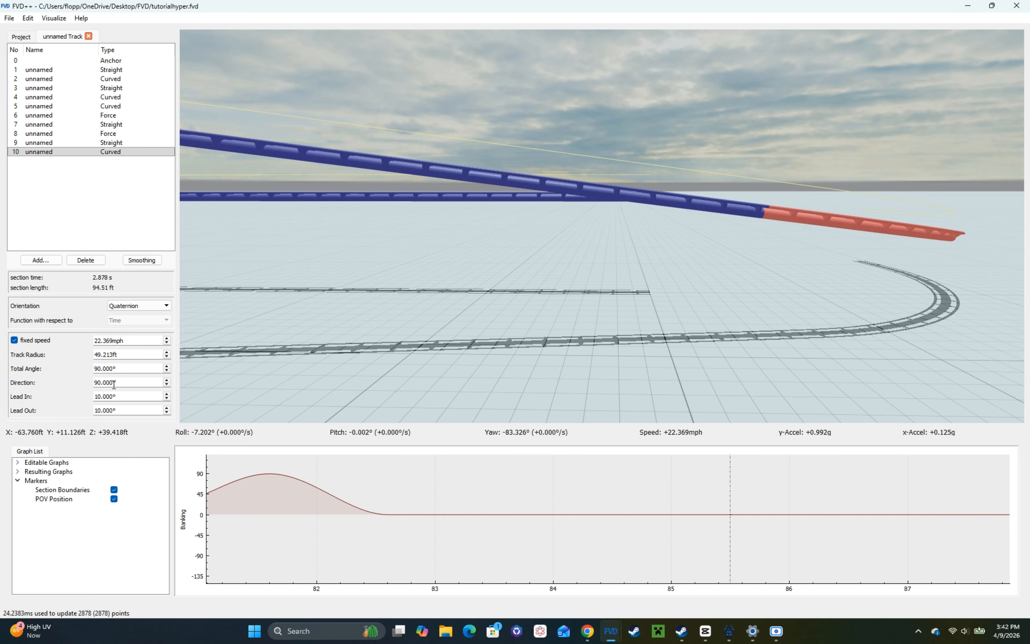
pyautogui.press('BackSpace')
# Step: Reduce the new curved section's total angle to 11.000° to level out the descending track
pyautogui.scroll(-20, 115, 371)
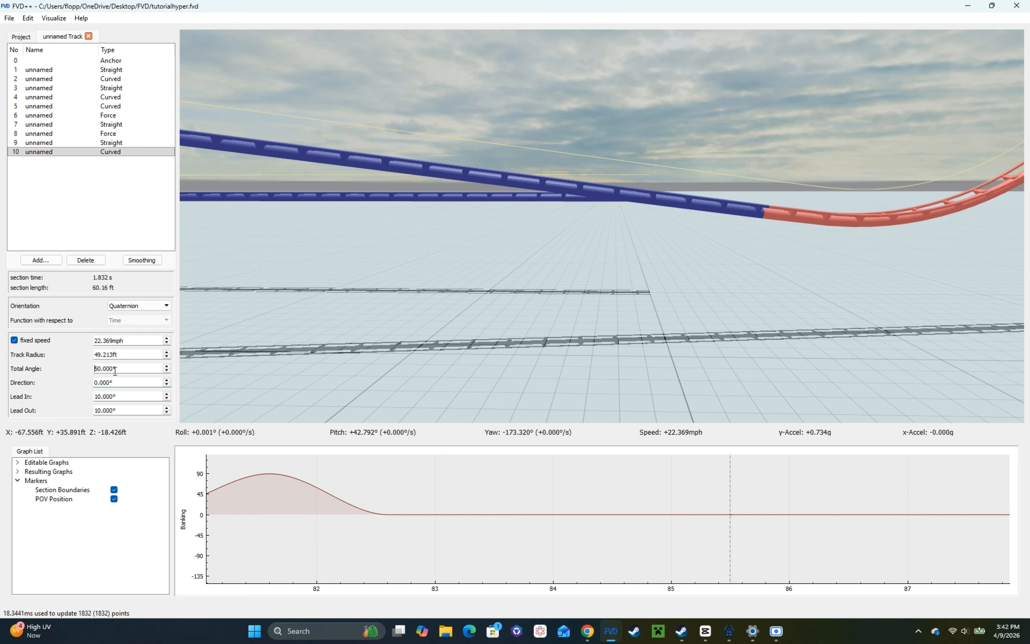
pyautogui.scroll(2, 115, 371)
pyautogui.click(115, 371)
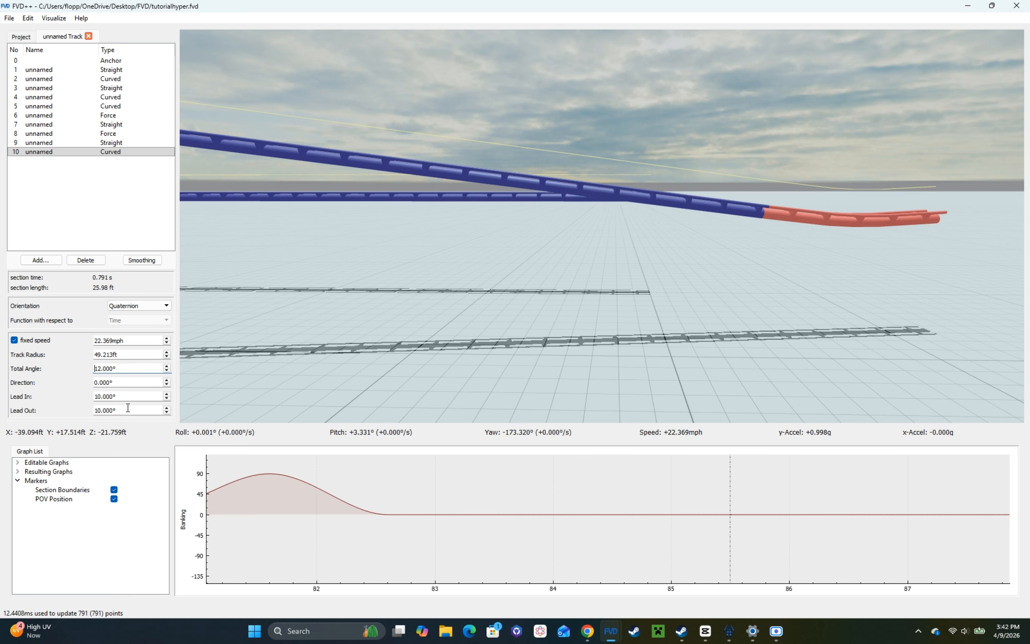
pyautogui.scroll(-2, 112, 369)
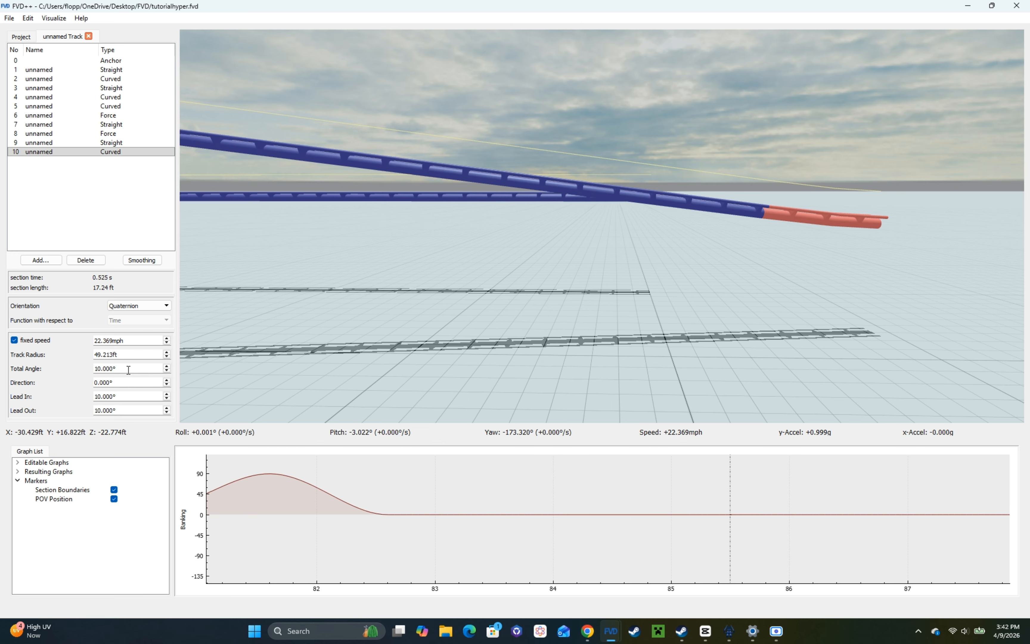
pyautogui.scroll(1, 128, 370)
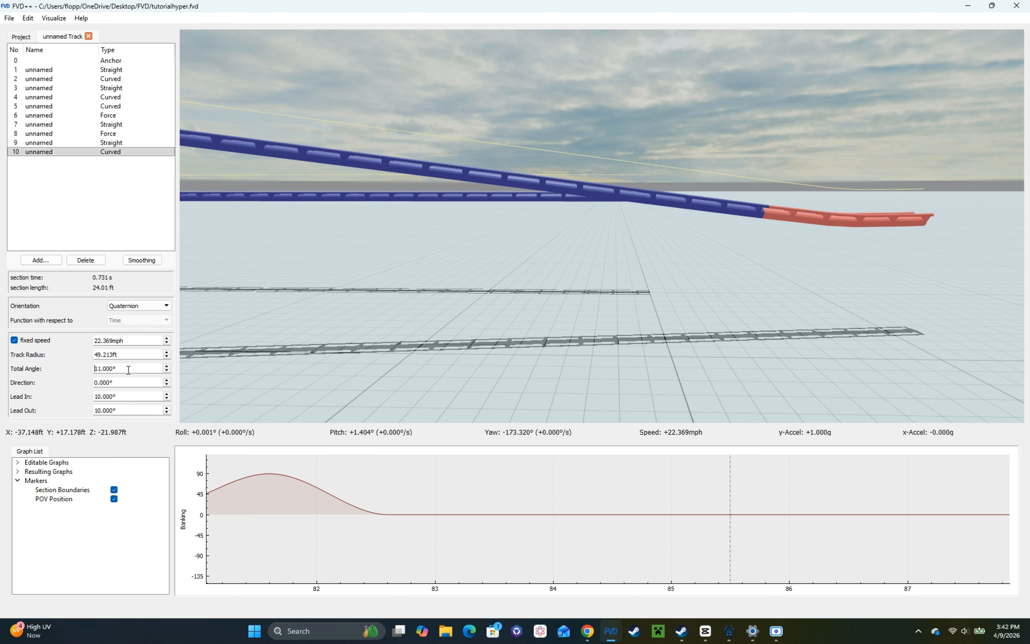
# Step: Set the final curved section's lead-in and lead-out to 0.000° and its total angle to 10.000°
pyautogui.scroll(-1, 129, 370)
pyautogui.scroll(-10, 106, 411)
pyautogui.scroll(-10, 110, 400)
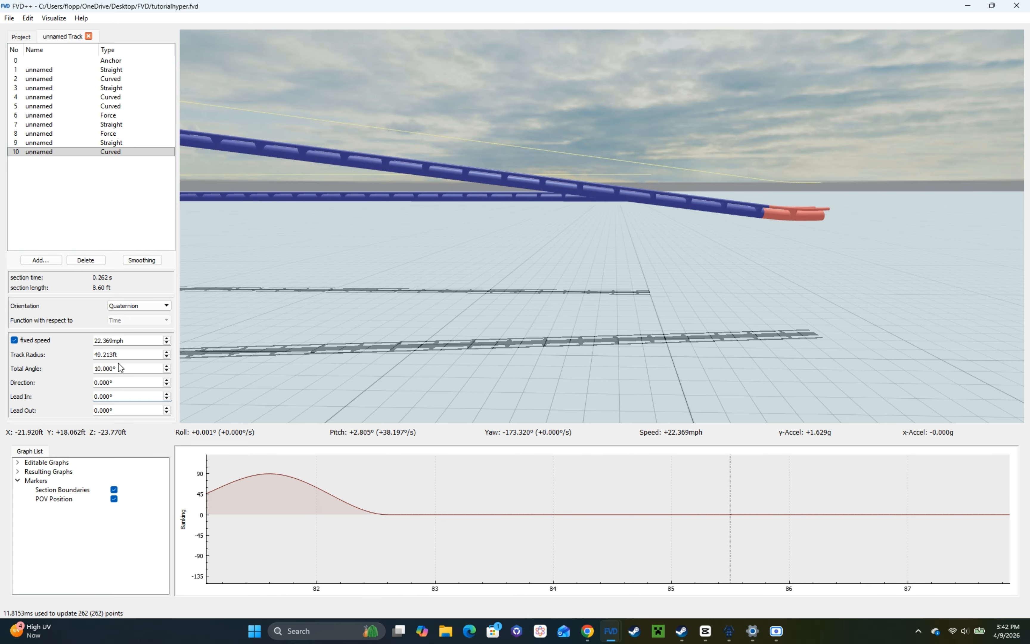
# Step: Increase the final curved section's track radius to 119.213 ft and set its total angle to 7.200° to level the track
pyautogui.scroll(20, 114, 355)
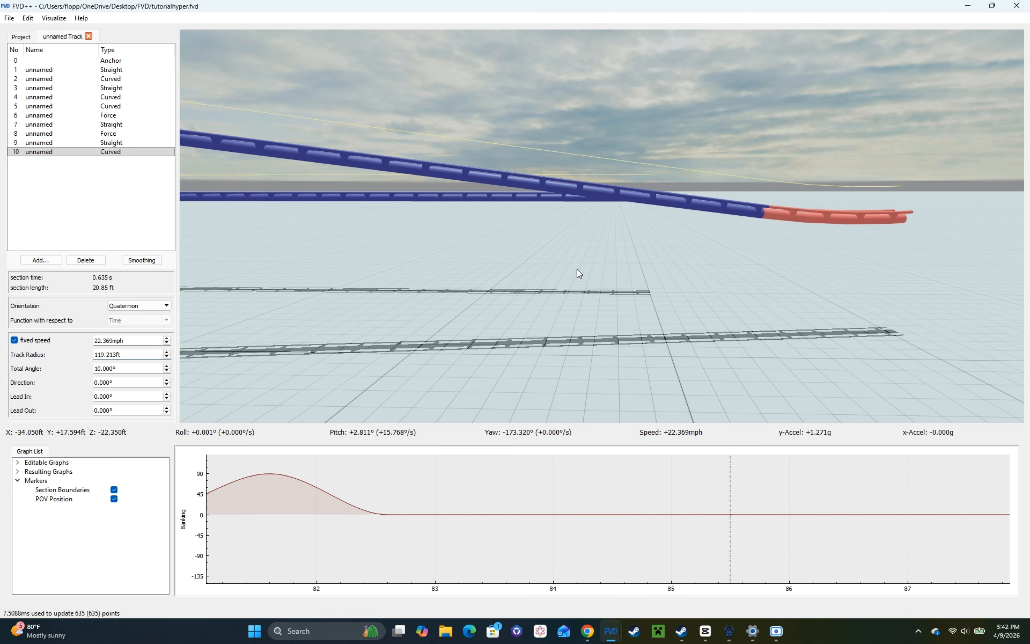
pyautogui.scroll(3, 573, 289)
pyautogui.scroll(-3, 101, 371)
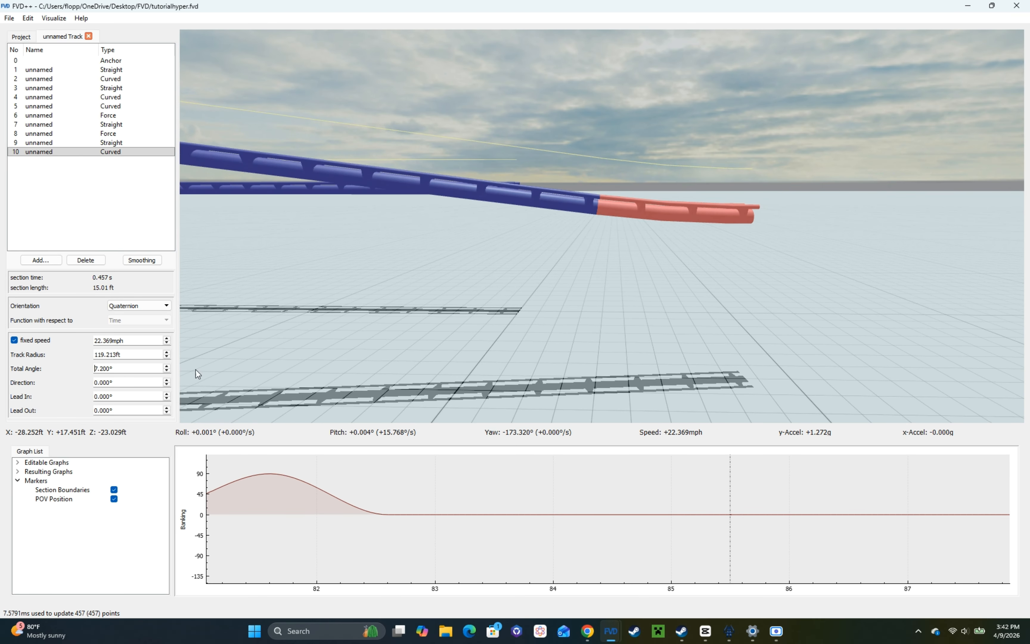
pyautogui.moveTo(196, 370); pyautogui.dragTo(349, 368)
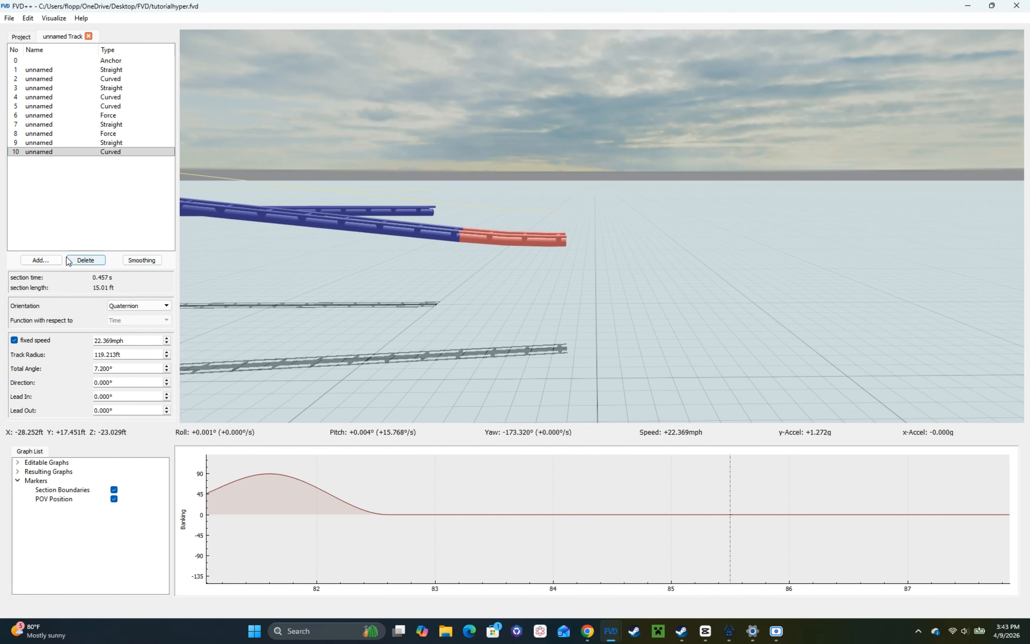
# Step: Add a straight section after the levelling curve, extend its heartline length to 192.808 ft and view it from the track
pyautogui.click(47, 260)
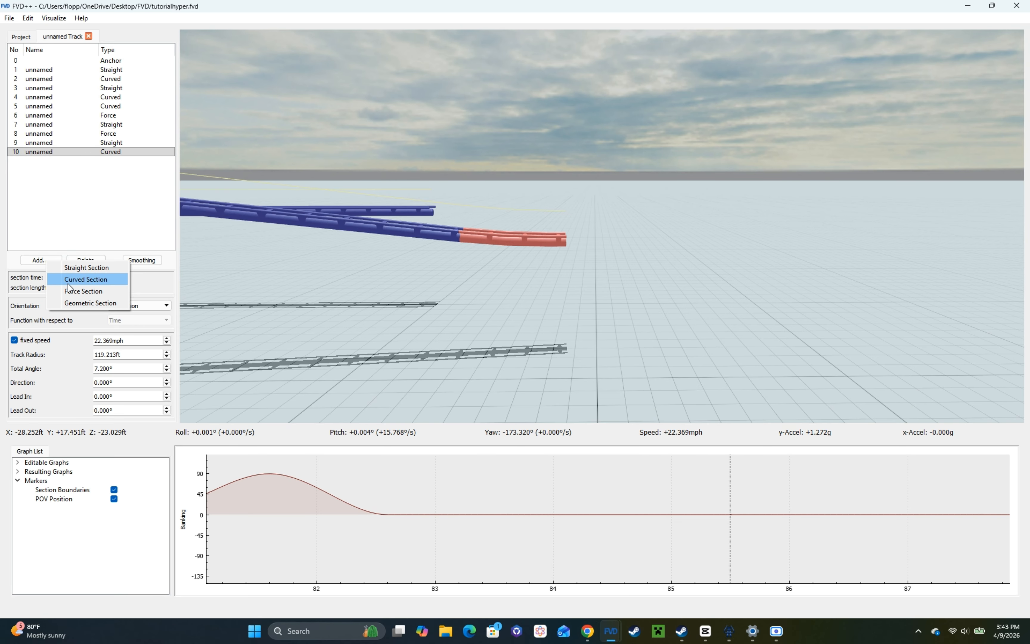
pyautogui.click(90, 180)
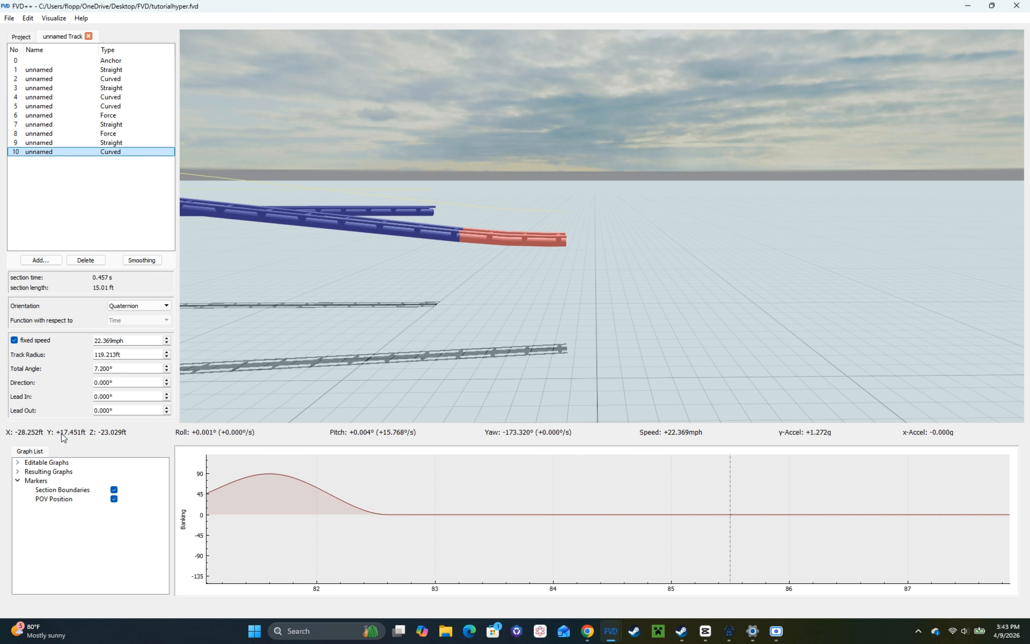
pyautogui.click(42, 261)
pyautogui.click(64, 266)
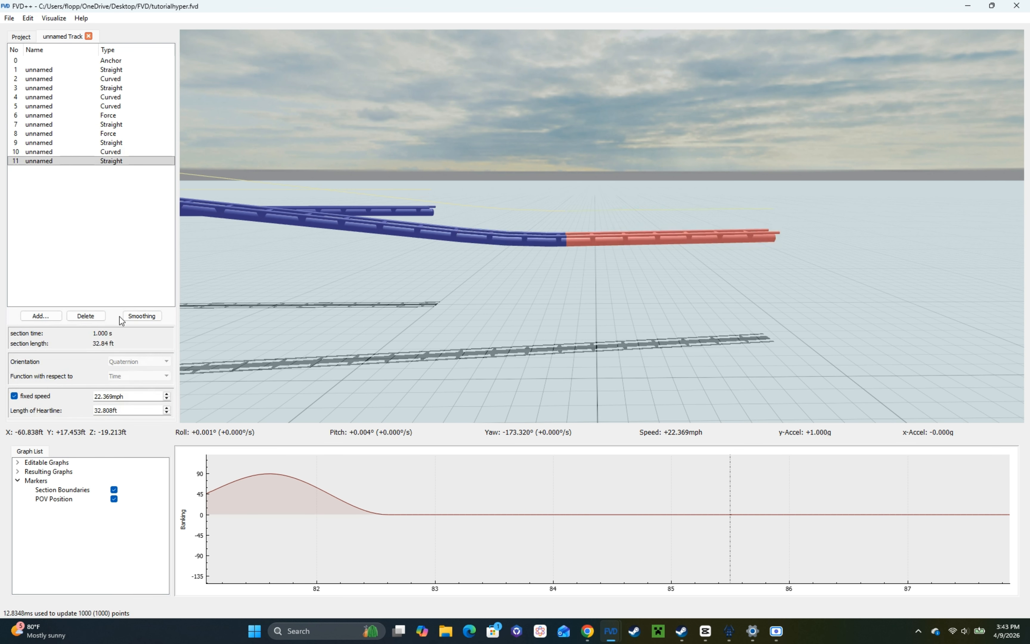
pyautogui.scroll(16, 106, 412)
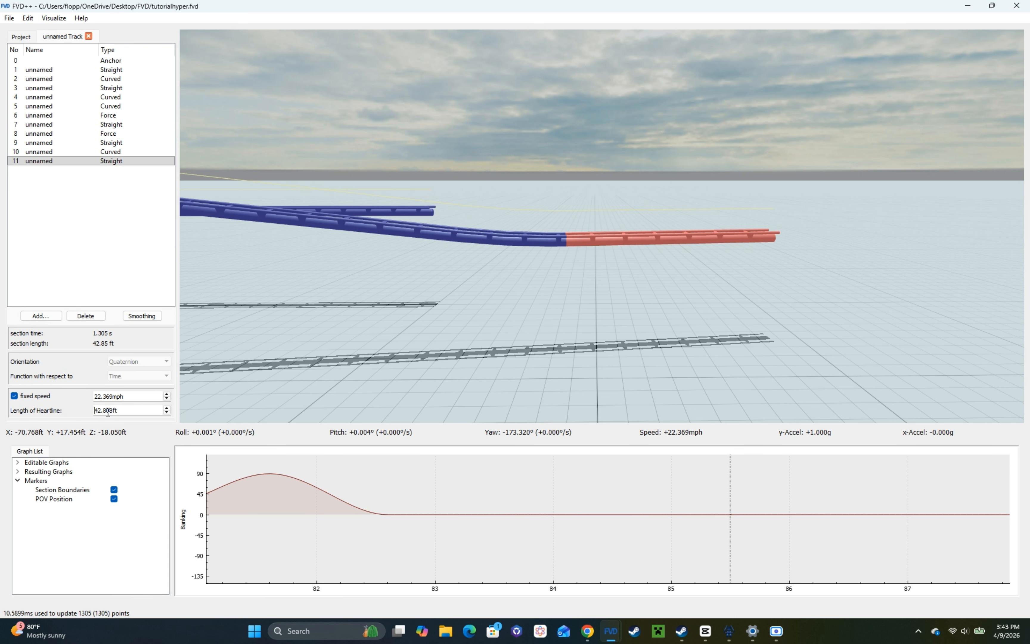
pyautogui.click(615, 352)
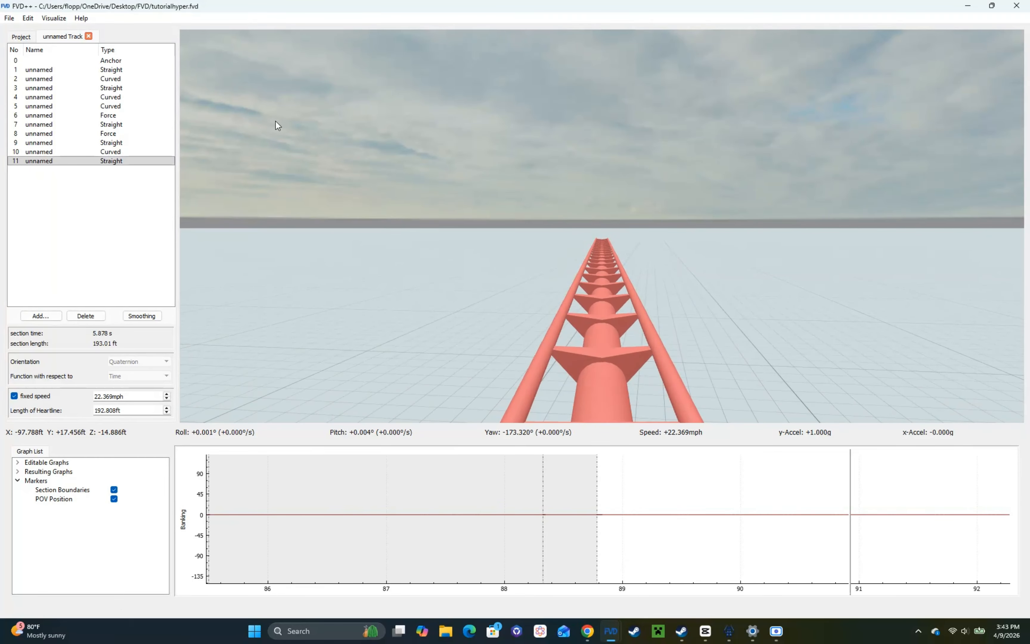
# Step: Shorten the straight section before the levelling curve to a heartline length of 72.508 ft
pyautogui.click(84, 142)
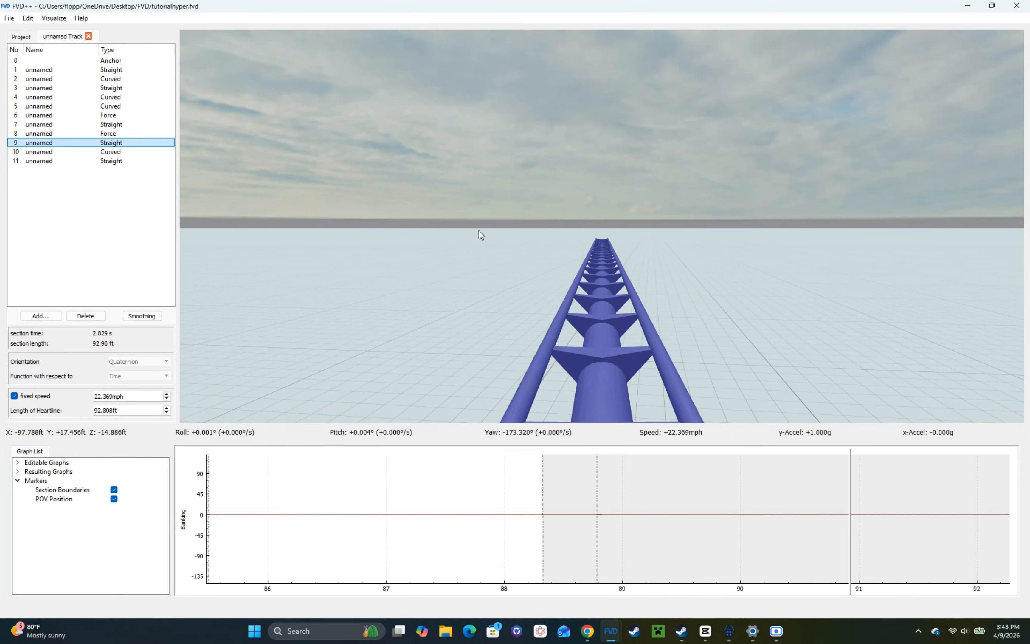
pyautogui.click(299, 208)
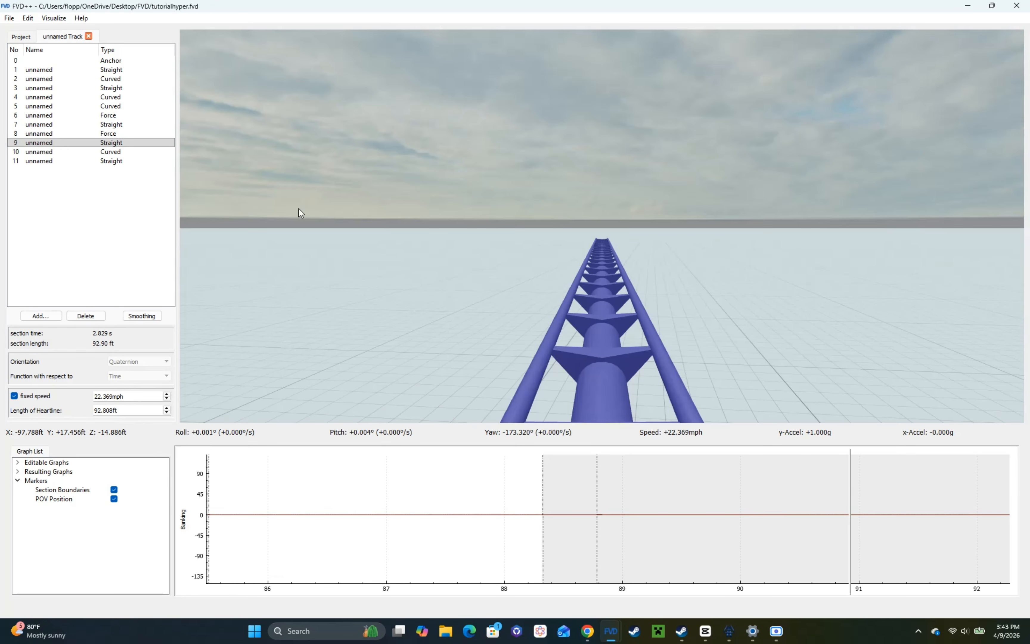
pyautogui.scroll(-3, 146, 409)
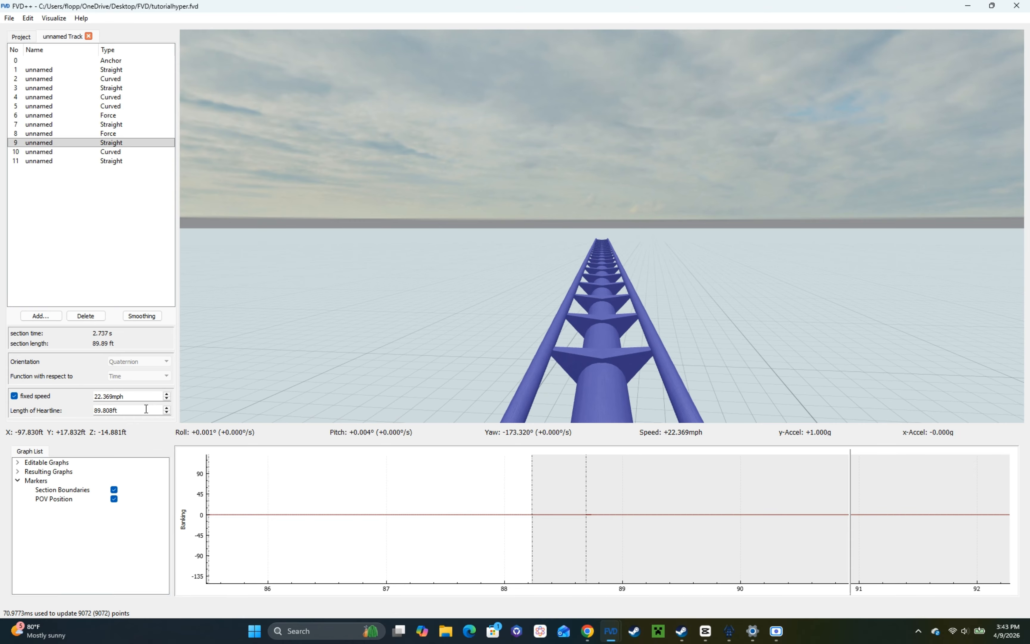
pyautogui.scroll(-10, 123, 411)
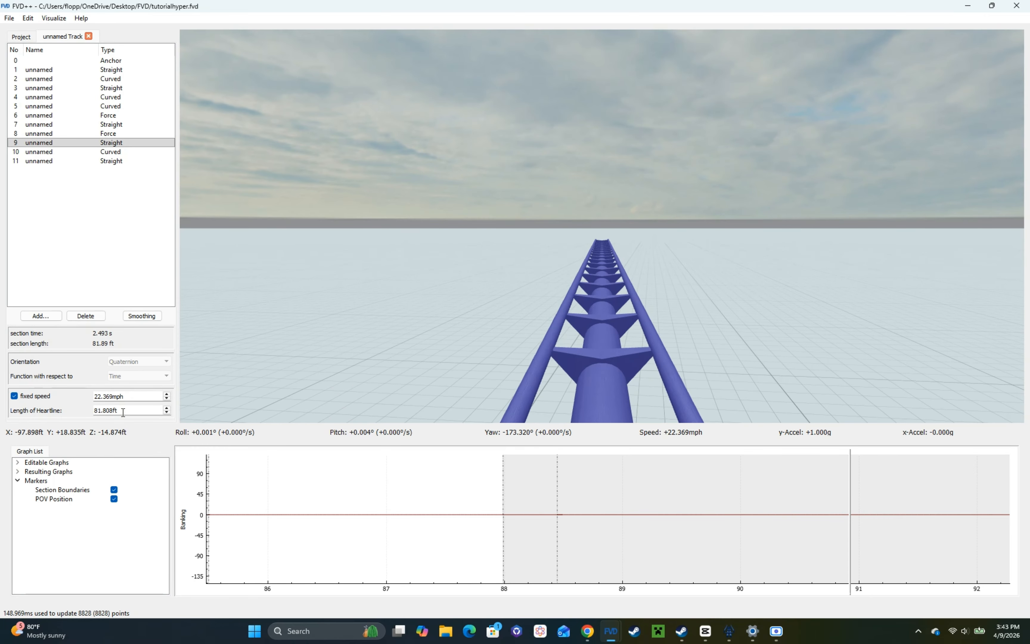
pyautogui.scroll(-6, 123, 412)
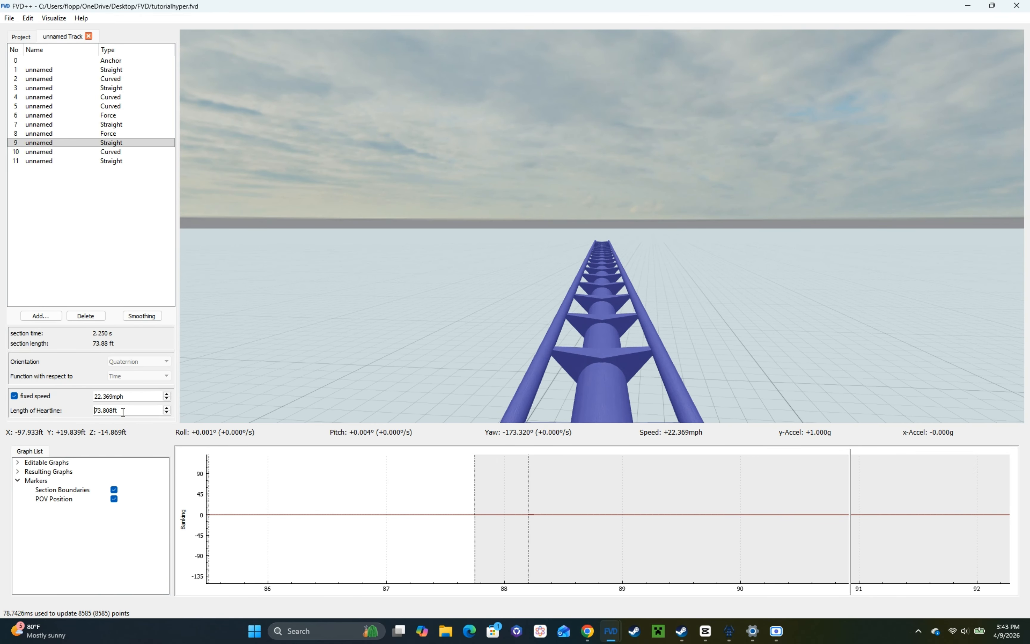
pyautogui.scroll(-2, 123, 412)
pyautogui.scroll(6, 123, 412)
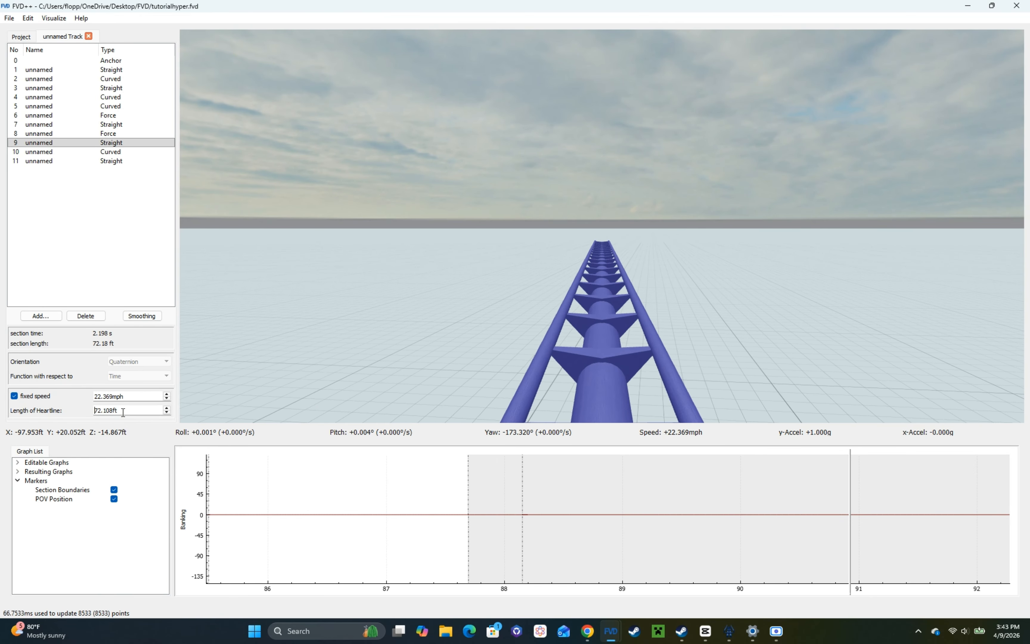
pyautogui.scroll(-1, 123, 412)
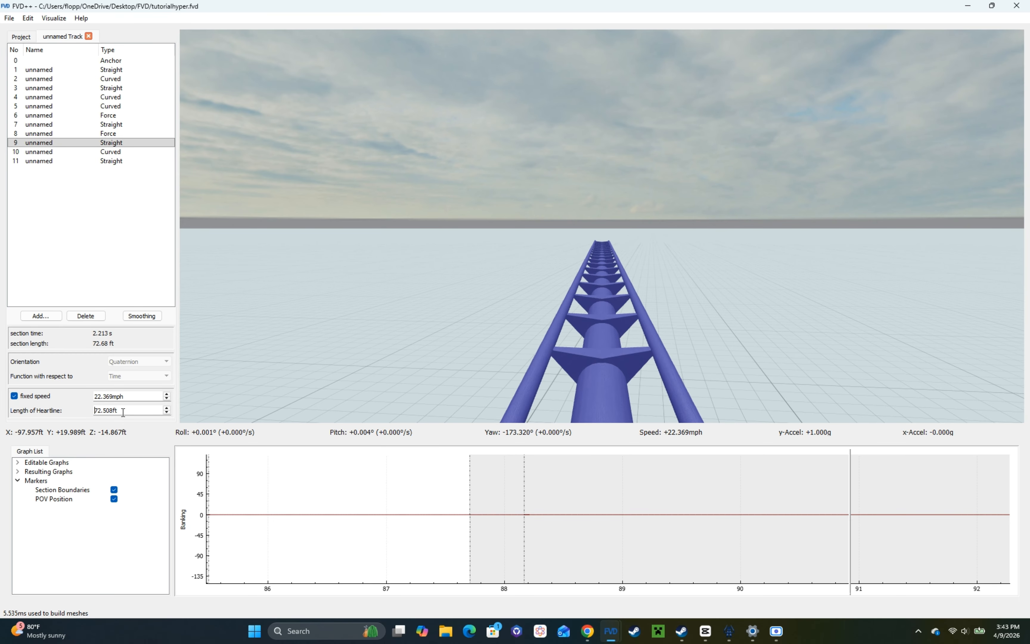
pyautogui.moveTo(382, 369); pyautogui.dragTo(382, 368)
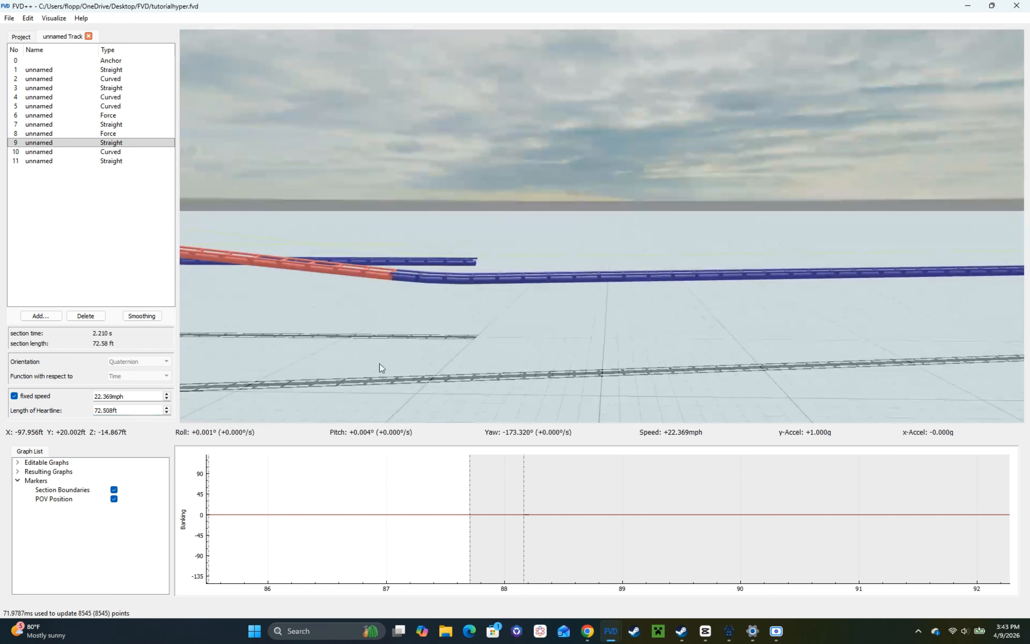
# Step: Replace the last straight section with a curved section following the levelling curve
pyautogui.click(102, 162)
pyautogui.click(86, 316)
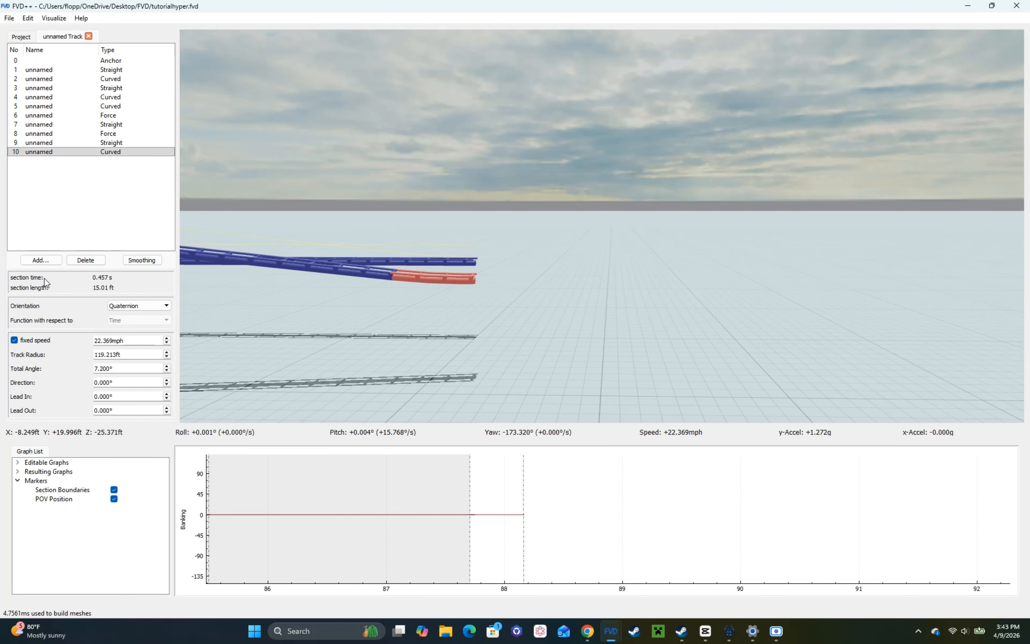
pyautogui.click(41, 260)
pyautogui.click(81, 282)
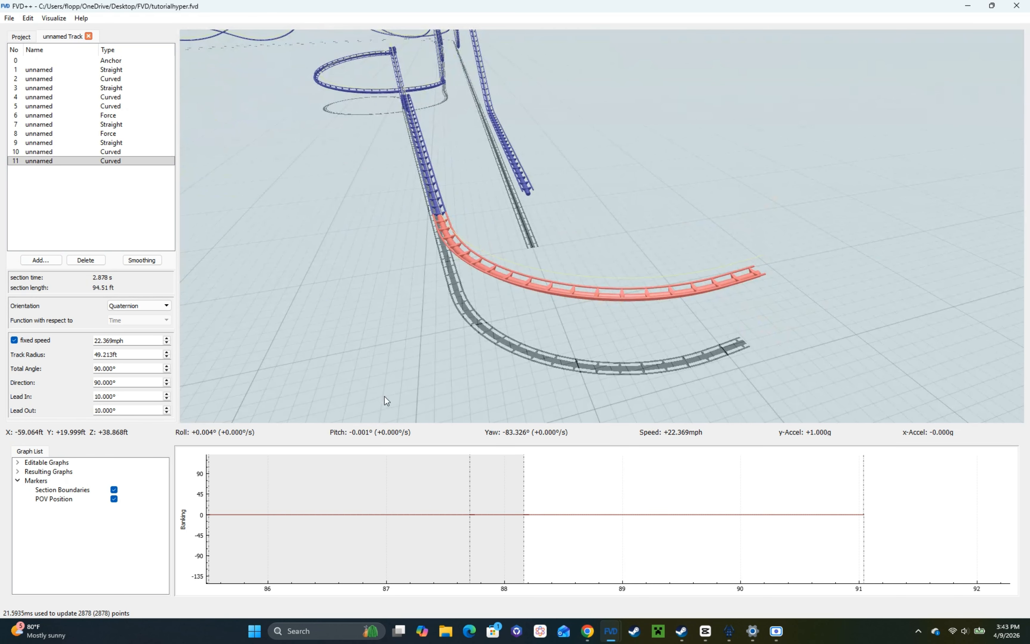
# Step: Set the new curved section's total angle to 173.326° so it turns back parallel to the starting track
pyautogui.scroll(9, 137, 371)
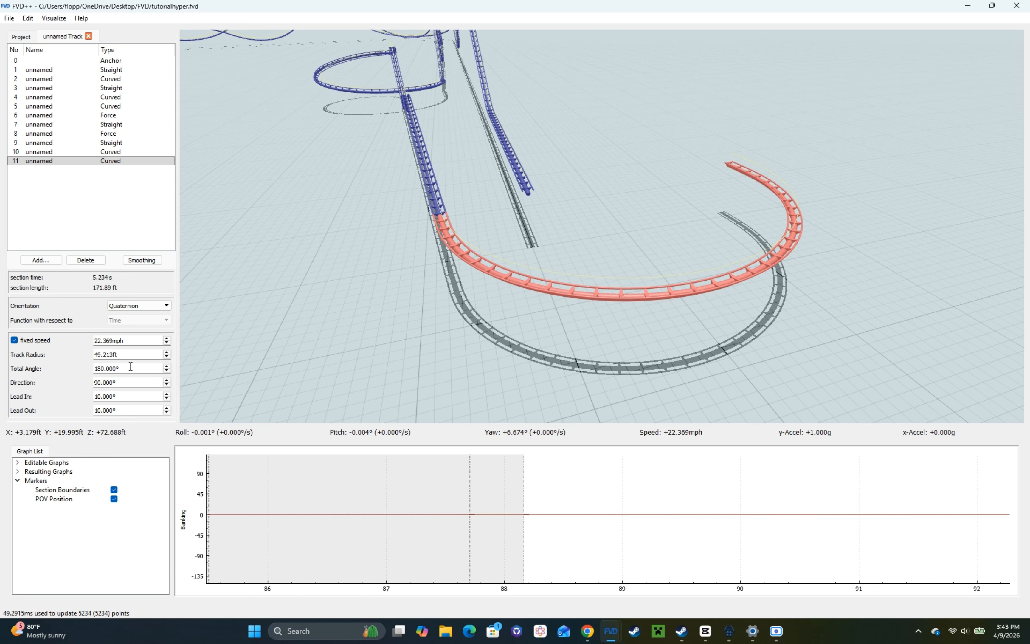
pyautogui.scroll(-6, 131, 367)
pyautogui.scroll(-6, 130, 367)
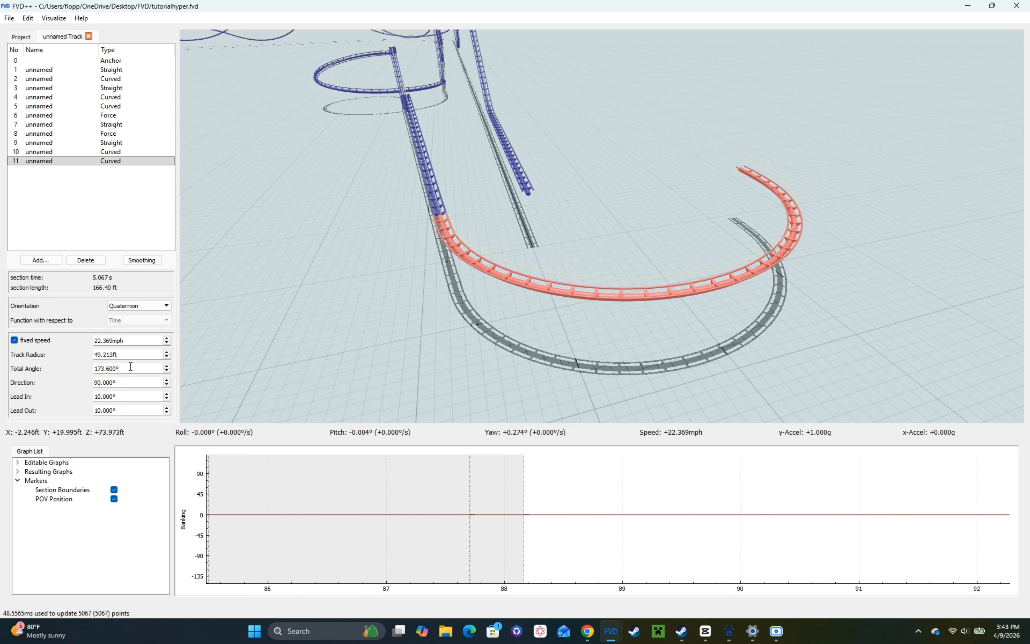
pyautogui.scroll(-20, 127, 356)
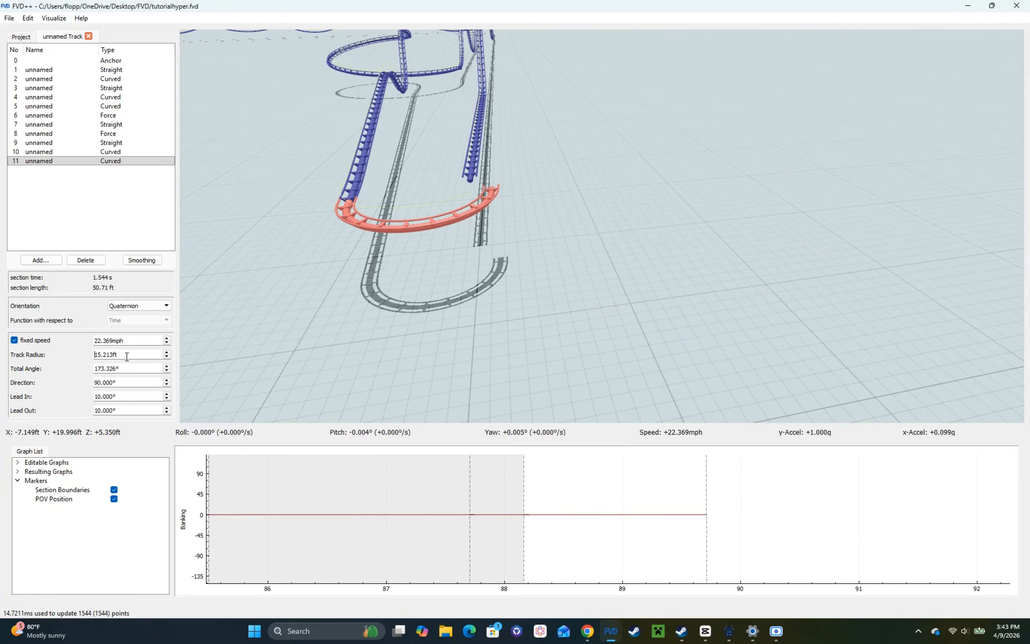
# Step: Reduce the turnaround curve's track radius to 12.563 ft to line its end up with the start of the track
pyautogui.scroll(-2, 127, 357)
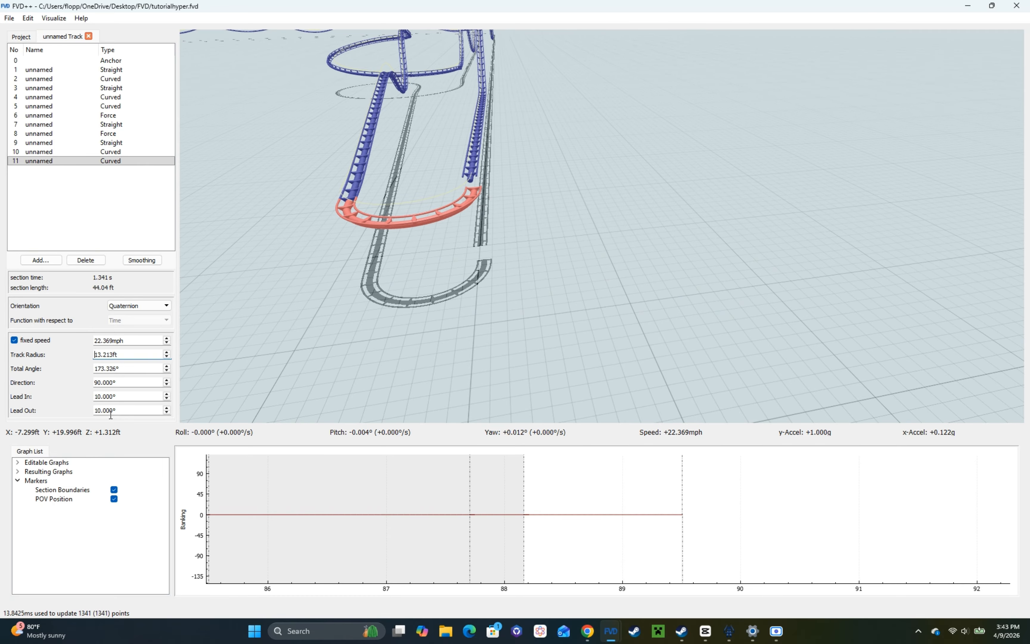
pyautogui.scroll(-7, 118, 355)
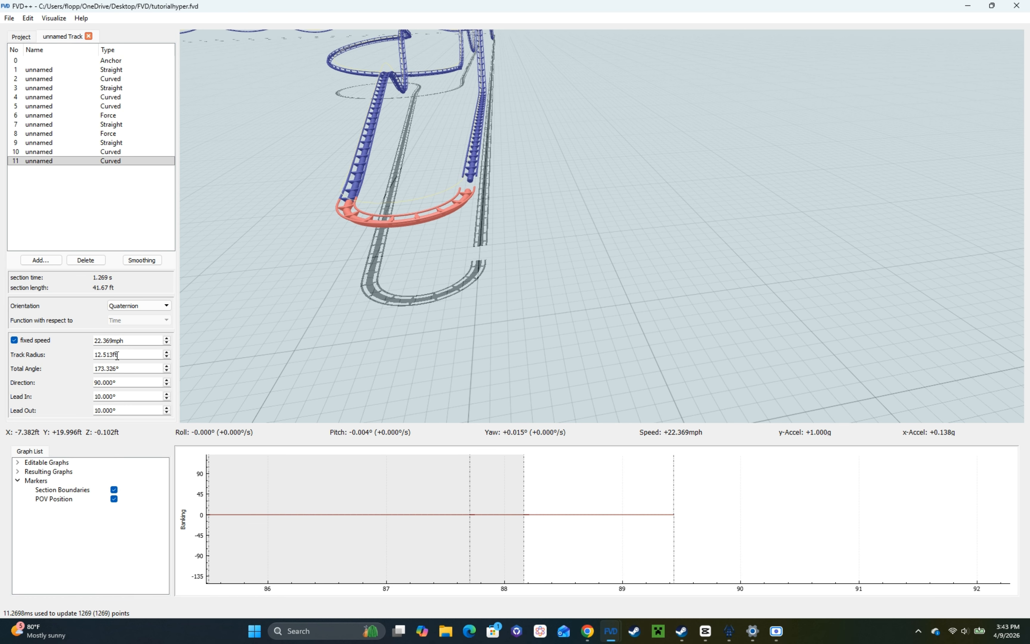
pyautogui.scroll(1, 117, 355)
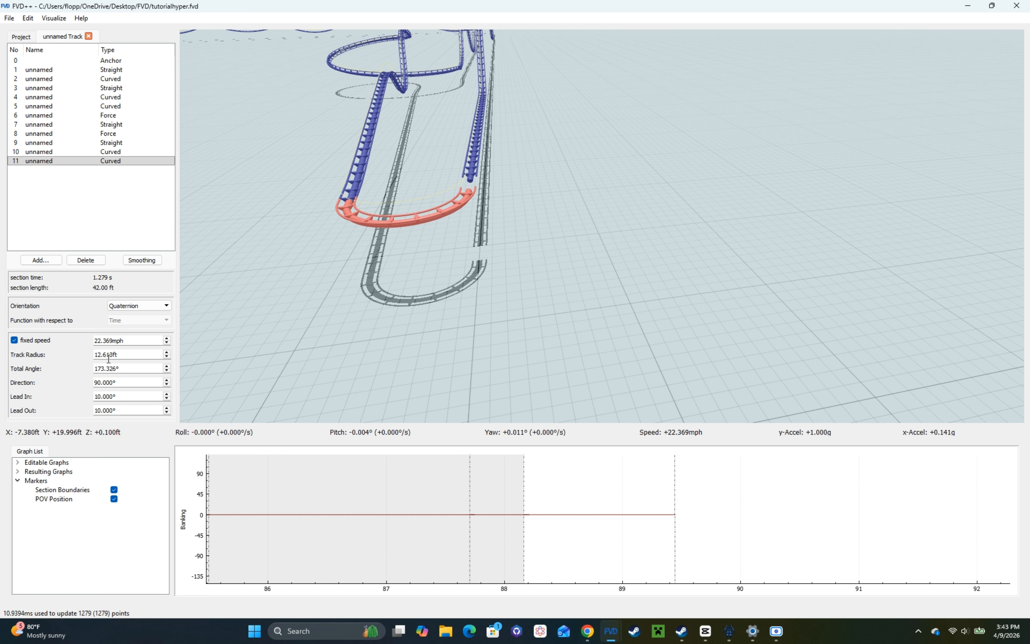
pyautogui.write('7')
pyautogui.scroll(-1, 124, 357)
# Step: Look over the whole coaster layout and save the project
pyautogui.moveTo(213, 340); pyautogui.dragTo(336, 330)
pyautogui.press('w')
pyautogui.press('s')
pyautogui.press('w')
pyautogui.press('s')
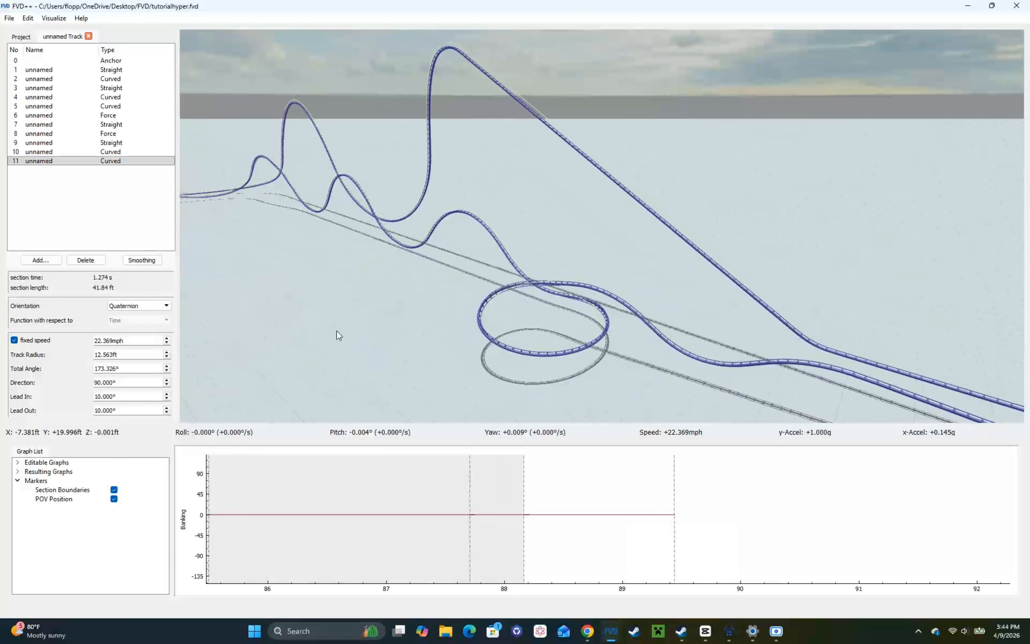
pyautogui.hotkey('ctrl', 's')
pyautogui.moveTo(408, 336); pyautogui.dragTo(455, 350)
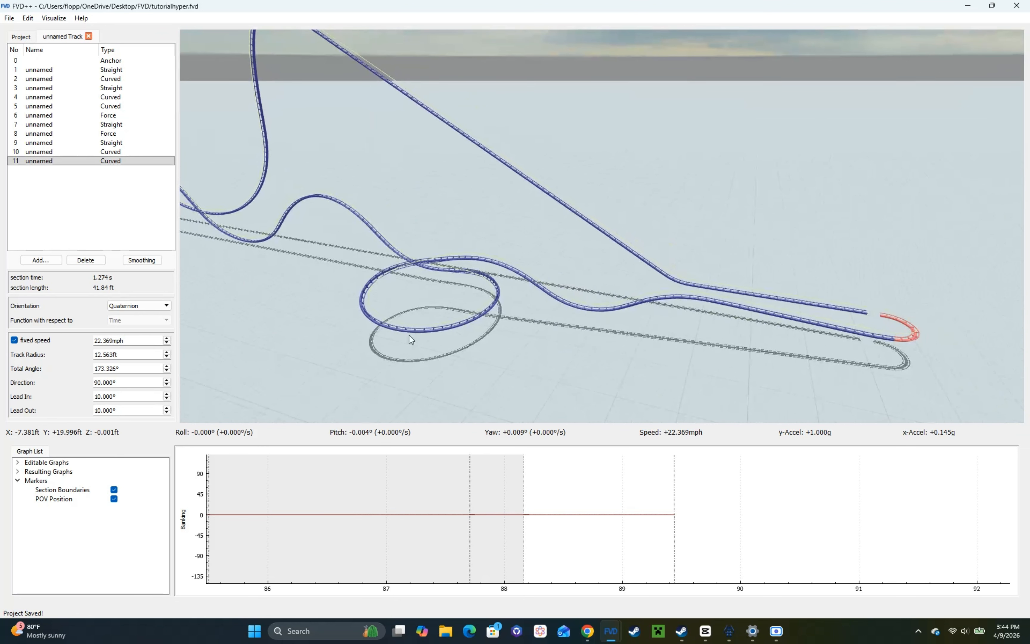
# Step: Export the track with the NoLimits2 Exporter from section 1 to section 10, using a 2.00 m segment length
pyautogui.click(109, 133)
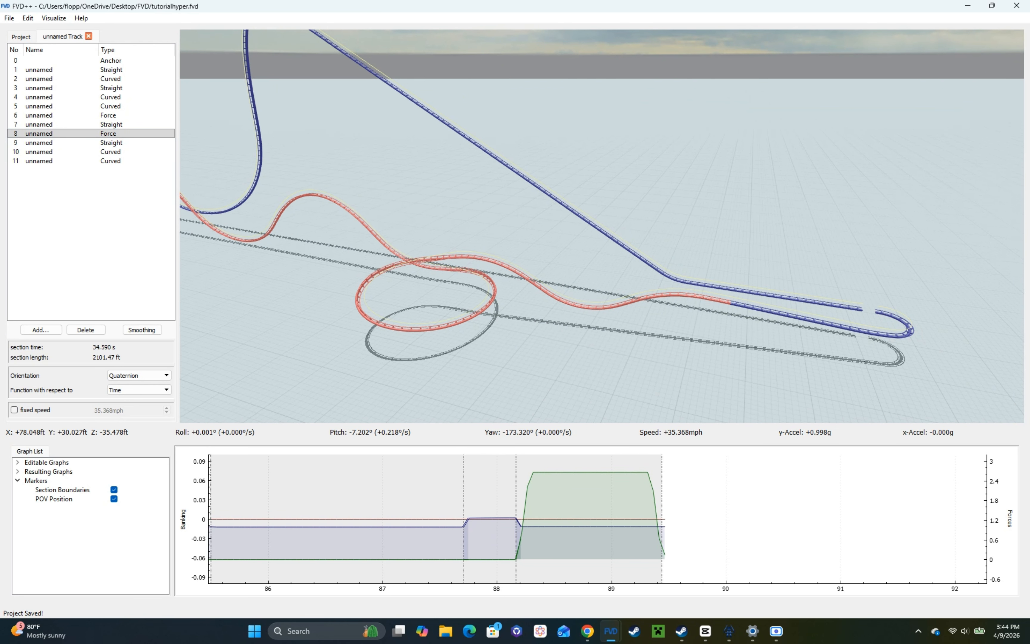
pyautogui.moveTo(483, 252); pyautogui.dragTo(438, 254)
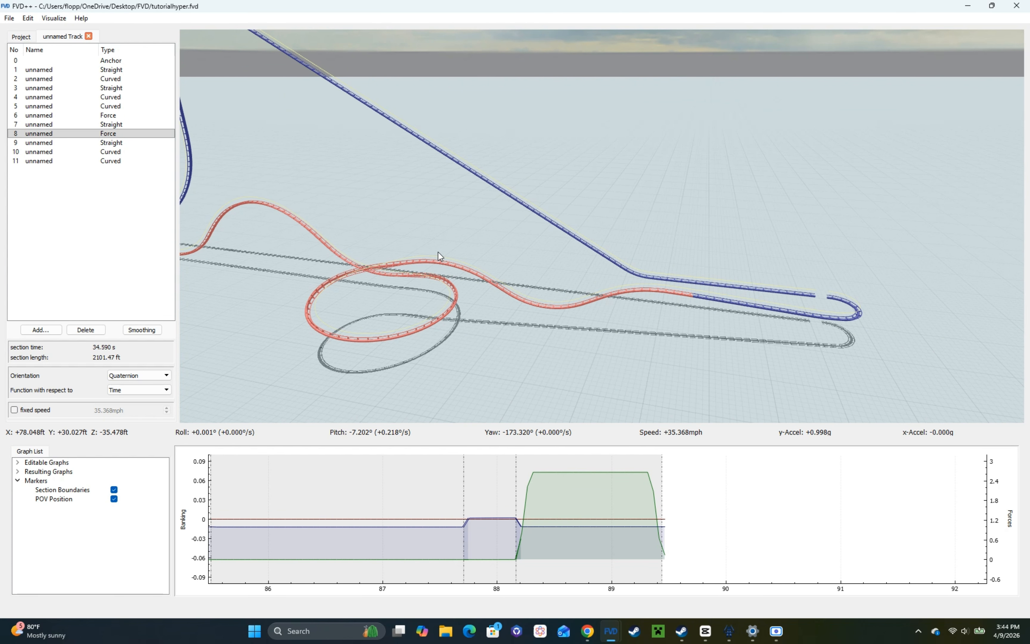
pyautogui.hotkey('ctrl', 'e')
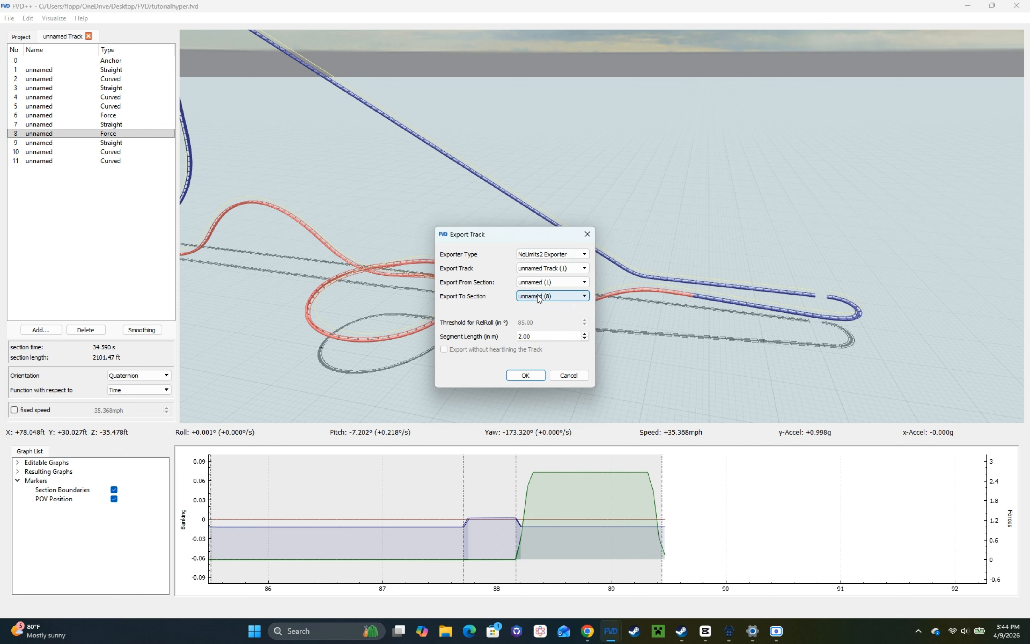
pyautogui.click(21, 137)
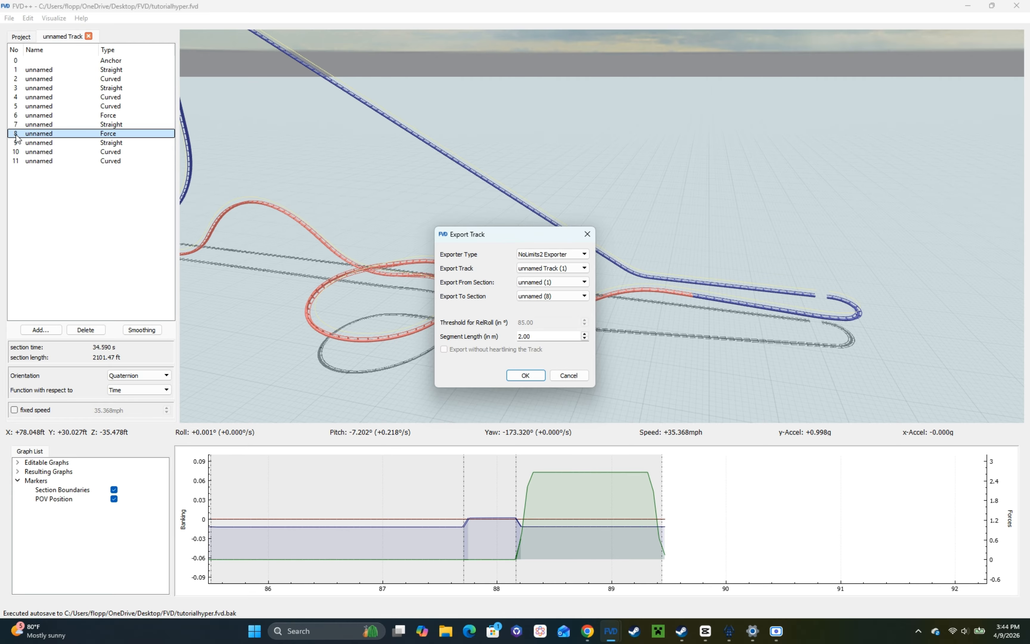
pyautogui.click(566, 296)
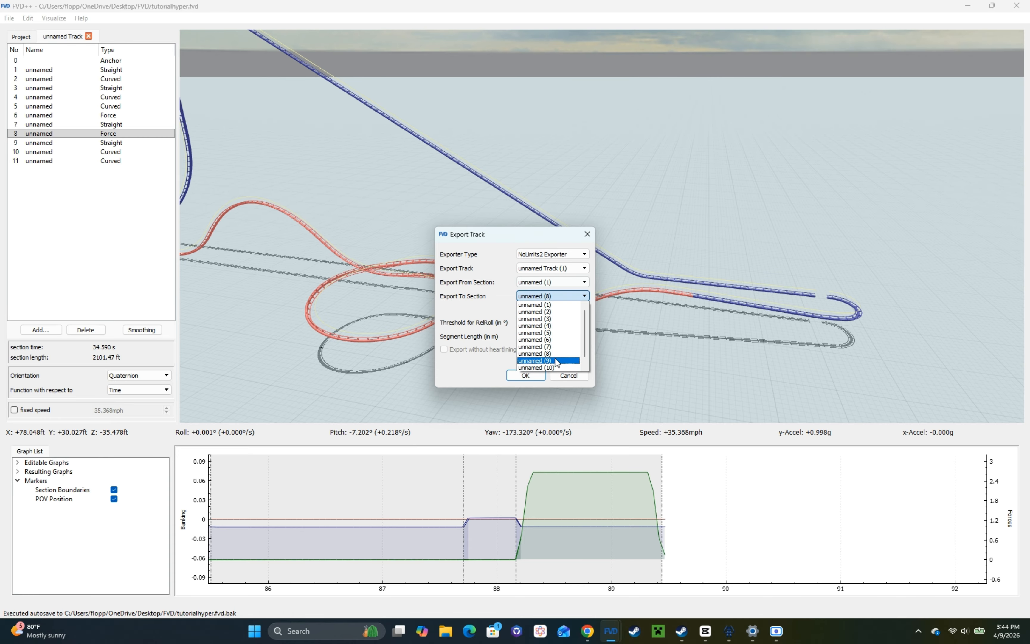
pyautogui.click(549, 367)
pyautogui.click(526, 376)
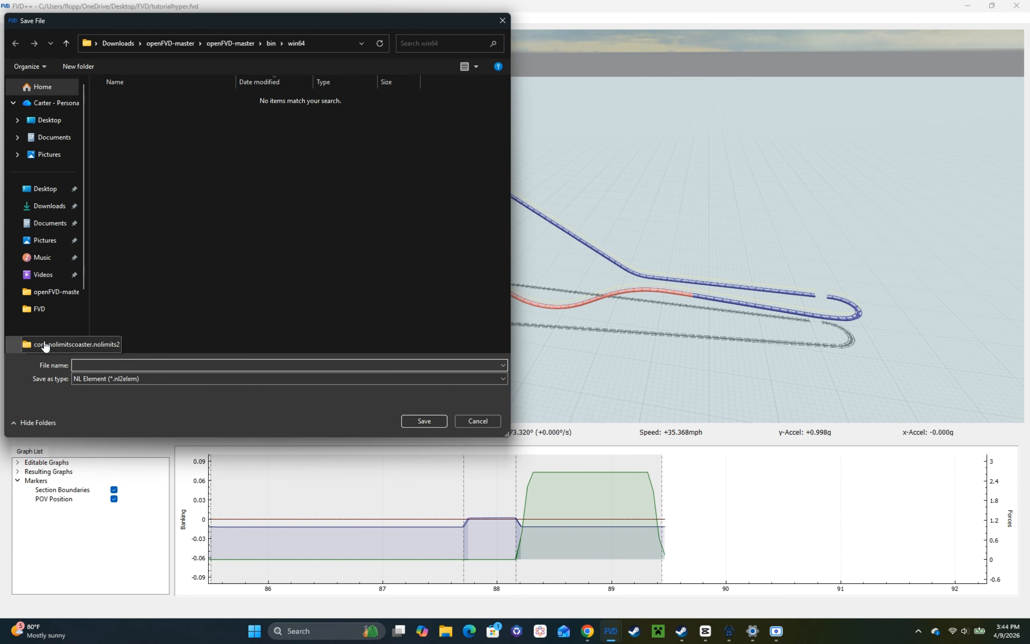
# Step: Save the exported track element as tutorialhyper.nl2elem in the com.nolimitscoaster.nolimits2 folder
pyautogui.click(55, 344)
pyautogui.click(93, 366)
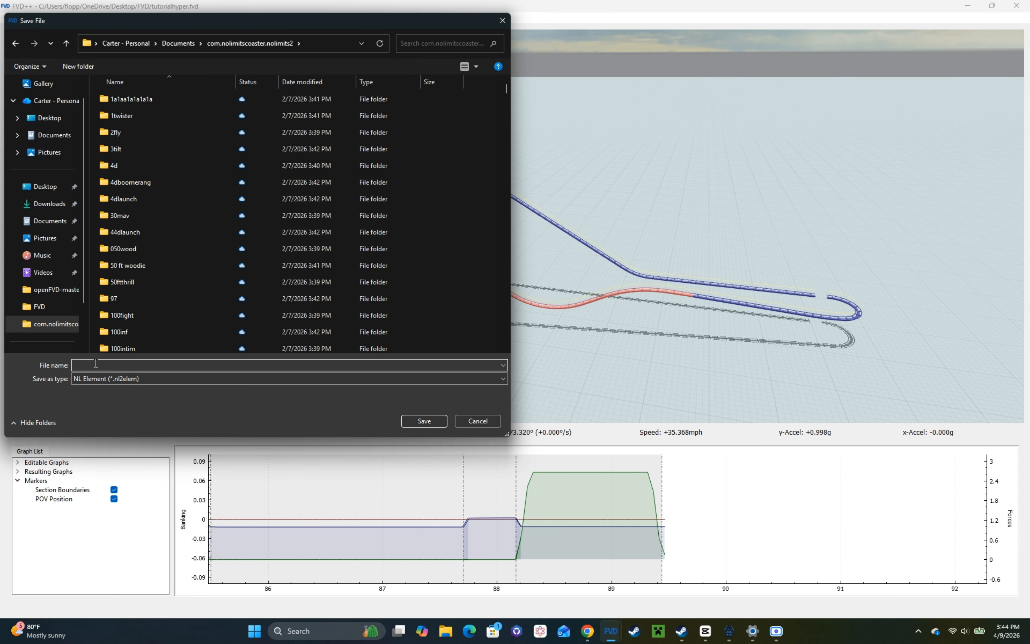
pyautogui.write('tut')
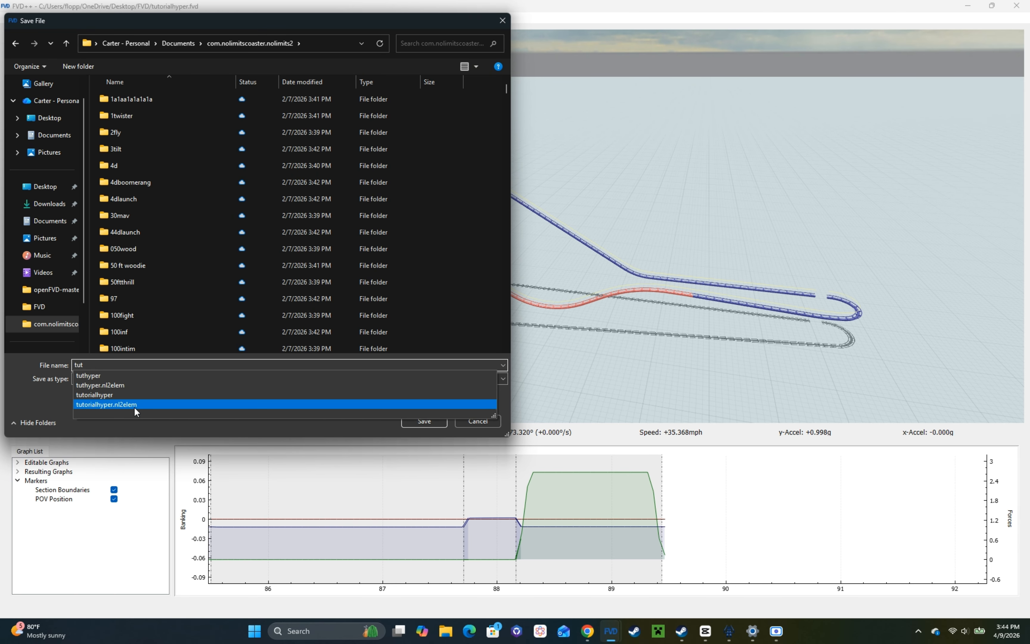
pyautogui.click(128, 404)
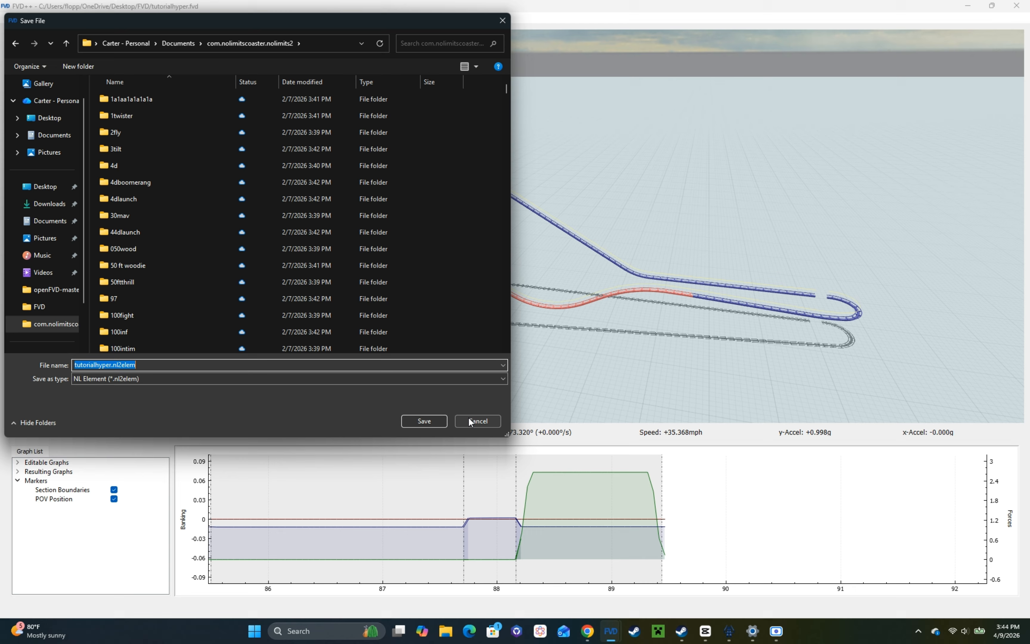
pyautogui.click(421, 417)
pyautogui.click(536, 319)
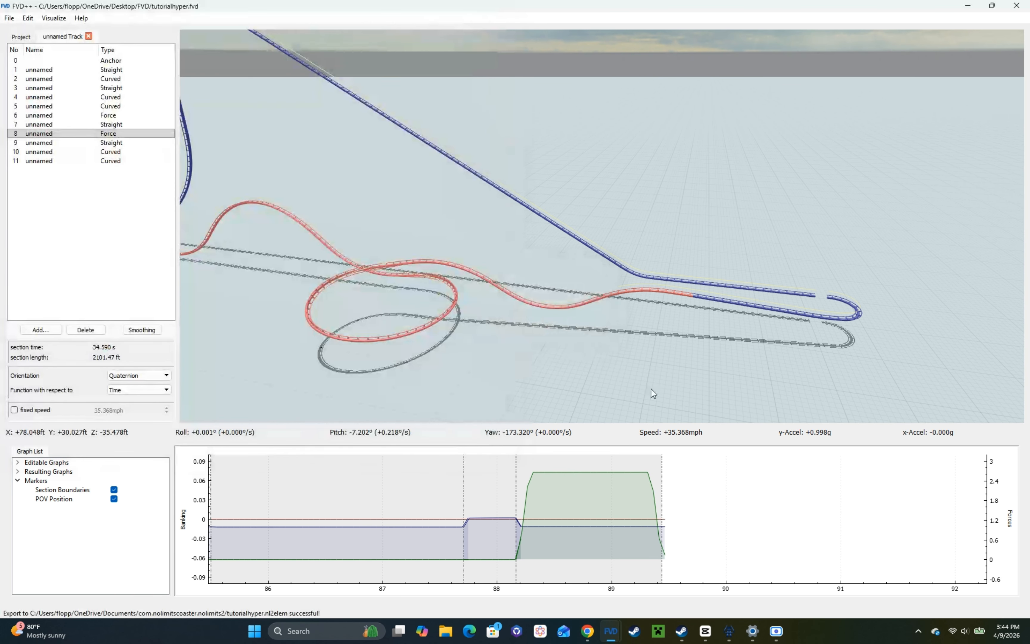
# Step: Switch to NoLimits 2, enter the editor, and delete the whole old coaster track from the tutorialhyper park
pyautogui.click(727, 638)
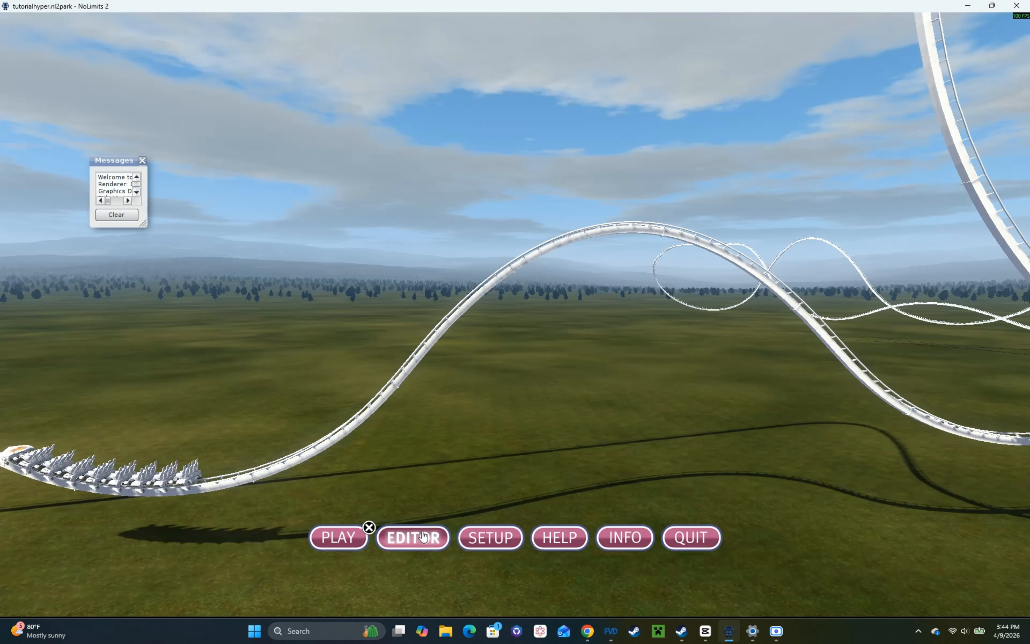
pyautogui.click(422, 536)
pyautogui.scroll(-9, 404, 347)
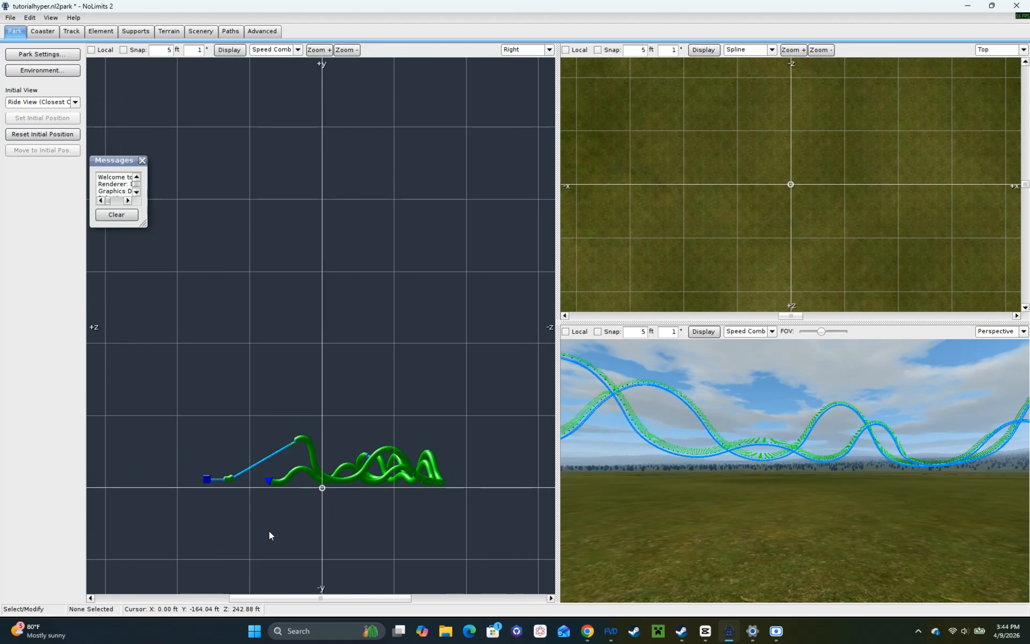
pyautogui.moveTo(173, 527); pyautogui.dragTo(495, 313)
pyautogui.press('Delete')
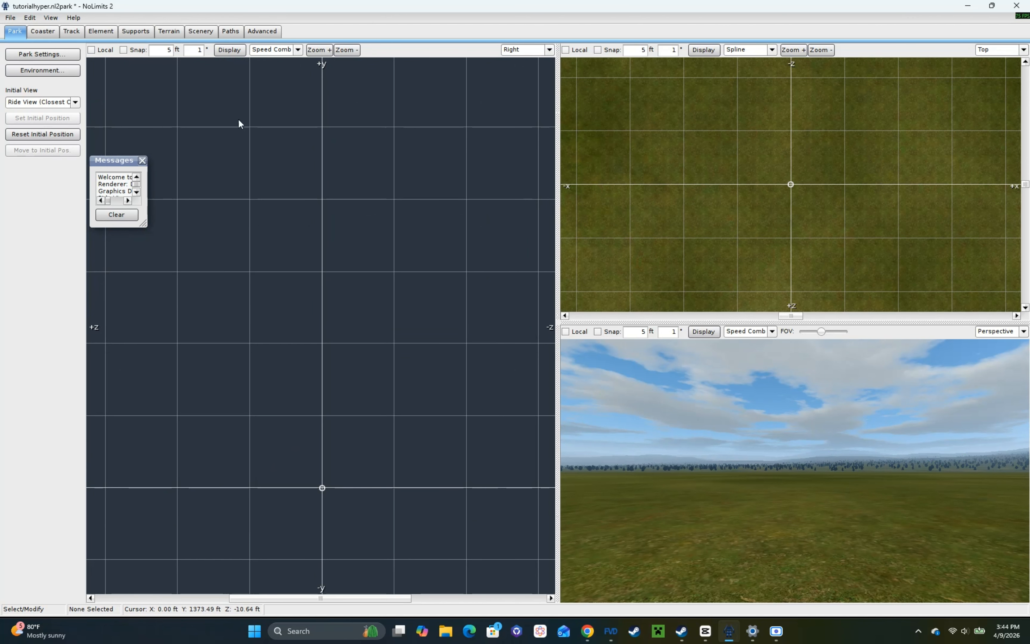
# Step: Insert the tutorialhyper FVD++ export as a track element at 100% scale
pyautogui.click(98, 33)
pyautogui.click(59, 53)
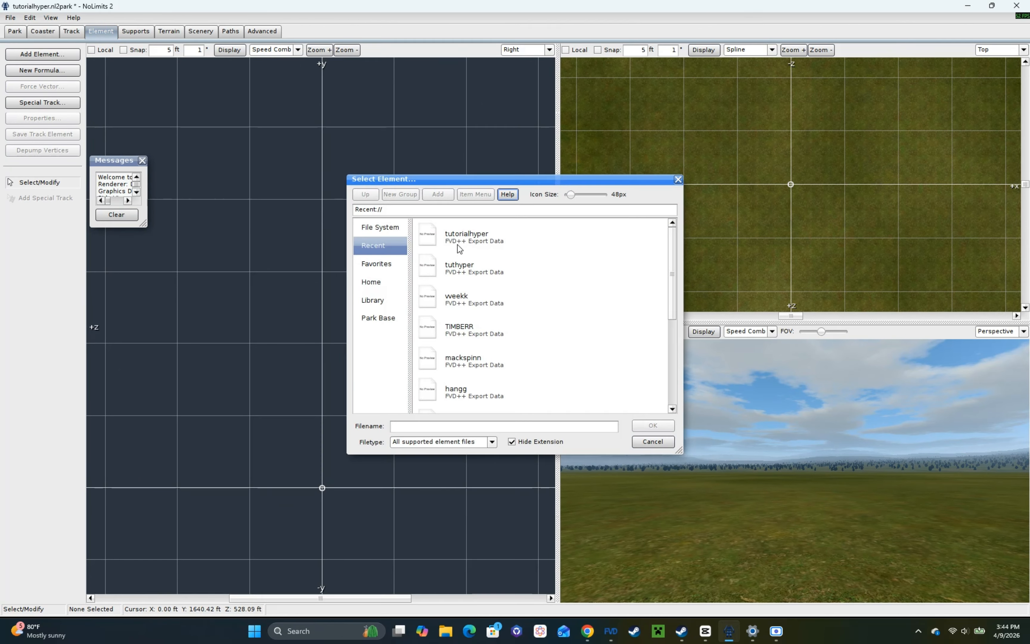
pyautogui.doubleClick(452, 235)
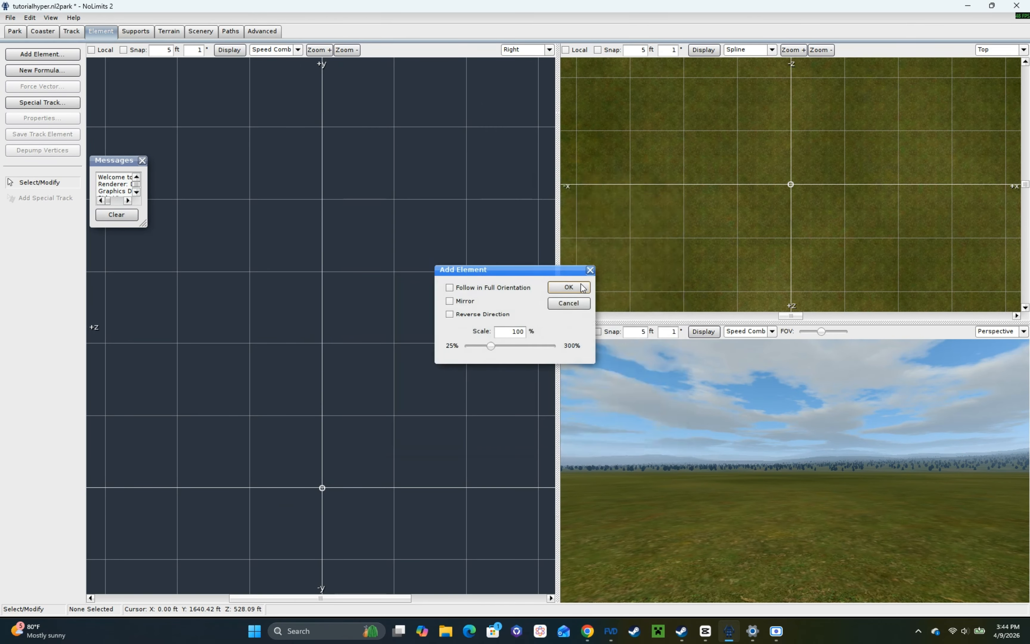
pyautogui.click(581, 287)
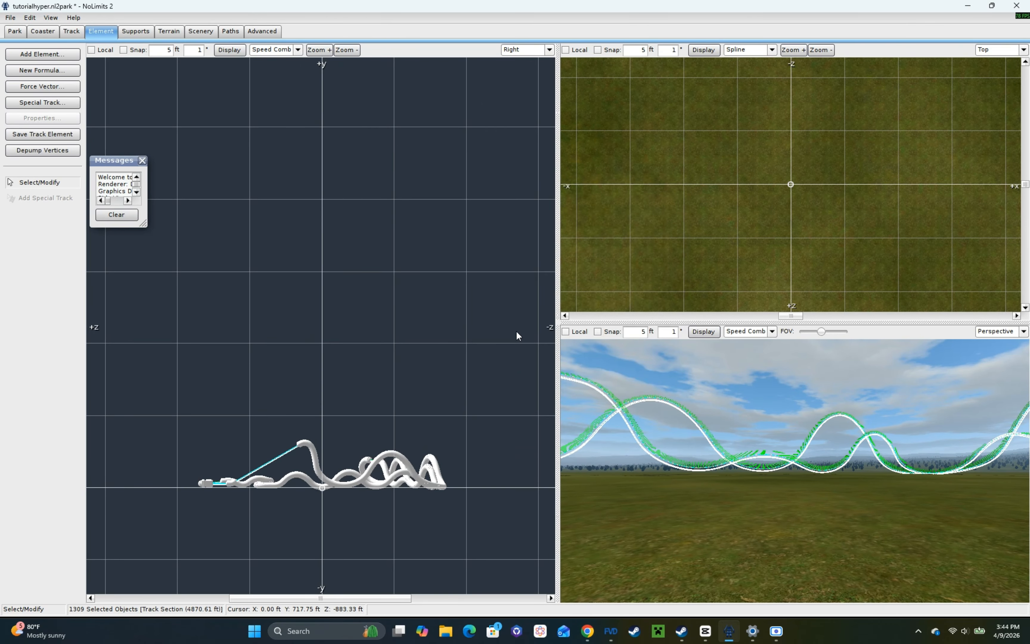
# Step: Add type separators on the lift slope and just past the lift crest, moving the slope one farther down the lift
pyautogui.click(79, 33)
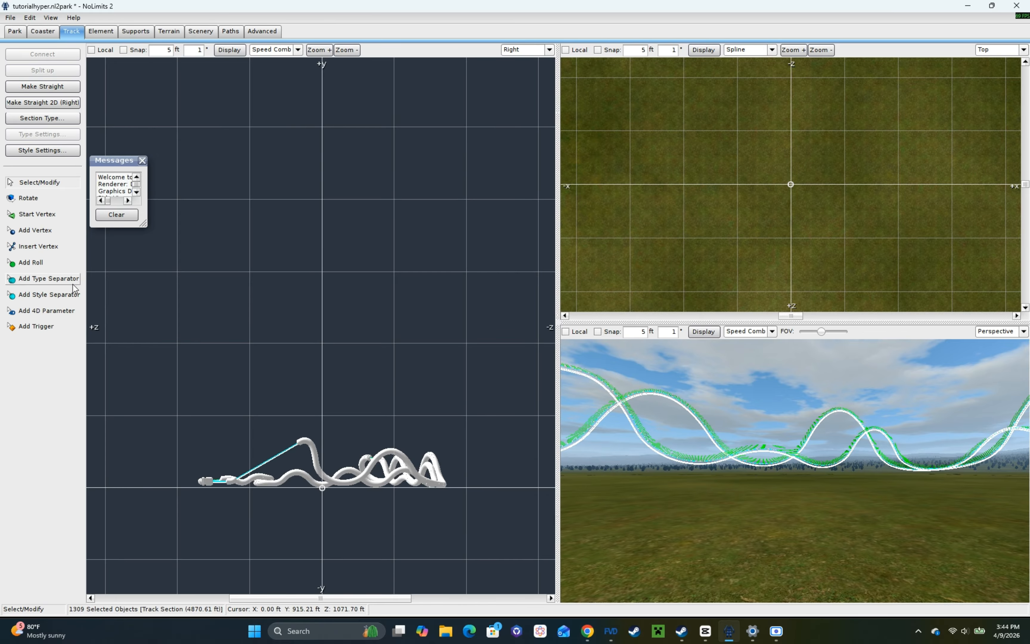
pyautogui.click(47, 279)
pyautogui.scroll(8, 267, 433)
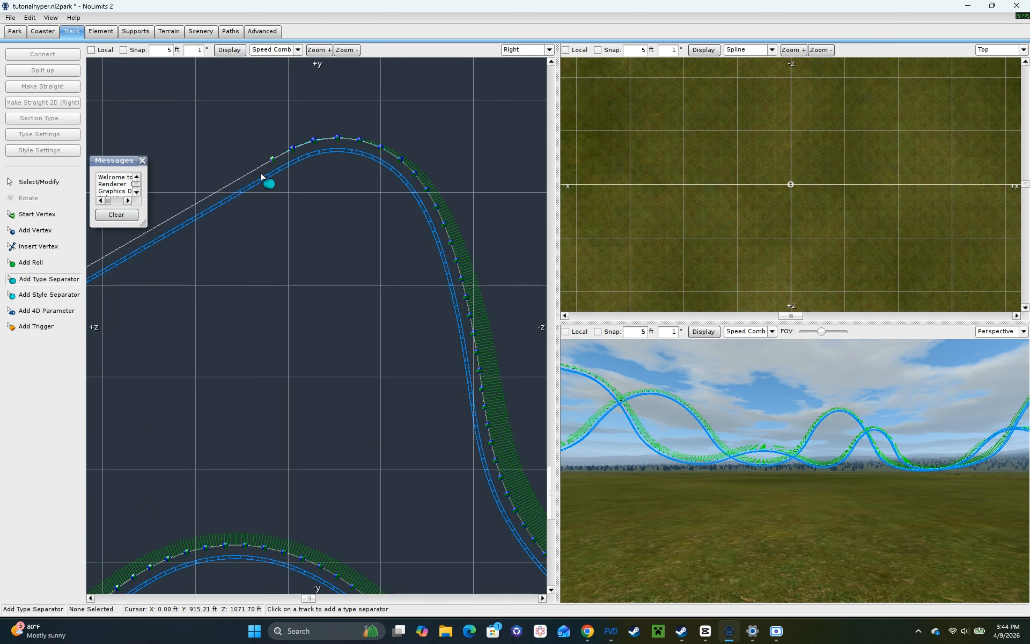
pyautogui.click(248, 181)
pyautogui.click(361, 149)
pyautogui.rightClick(272, 181)
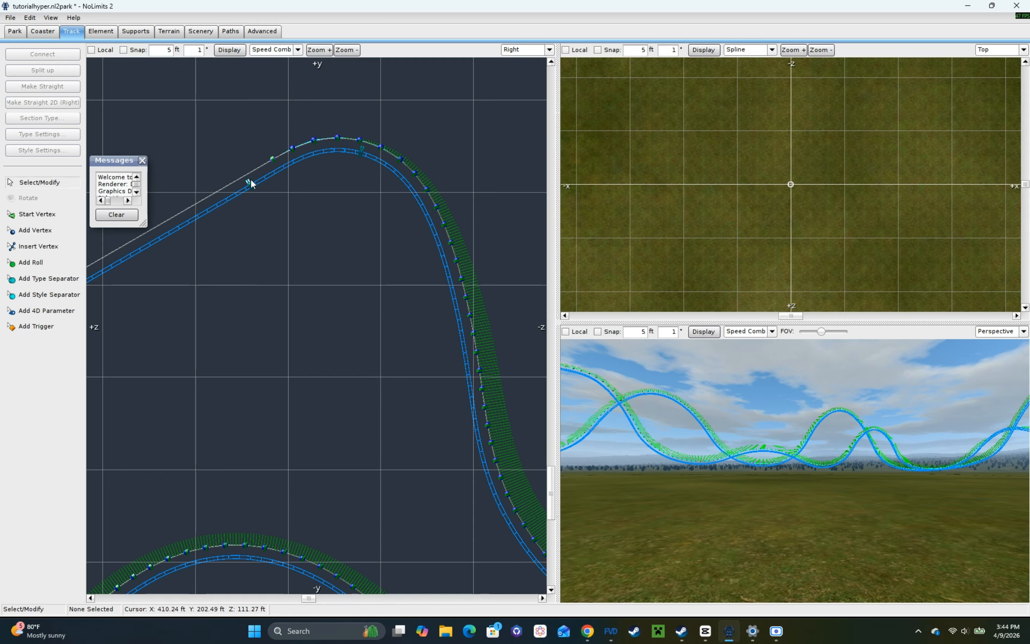
pyautogui.moveTo(249, 182); pyautogui.dragTo(192, 215)
# Step: Add type separators at the beginning of the final straight and where the turnaround starts
pyautogui.moveTo(702, 447); pyautogui.dragTo(915, 447, button='right')
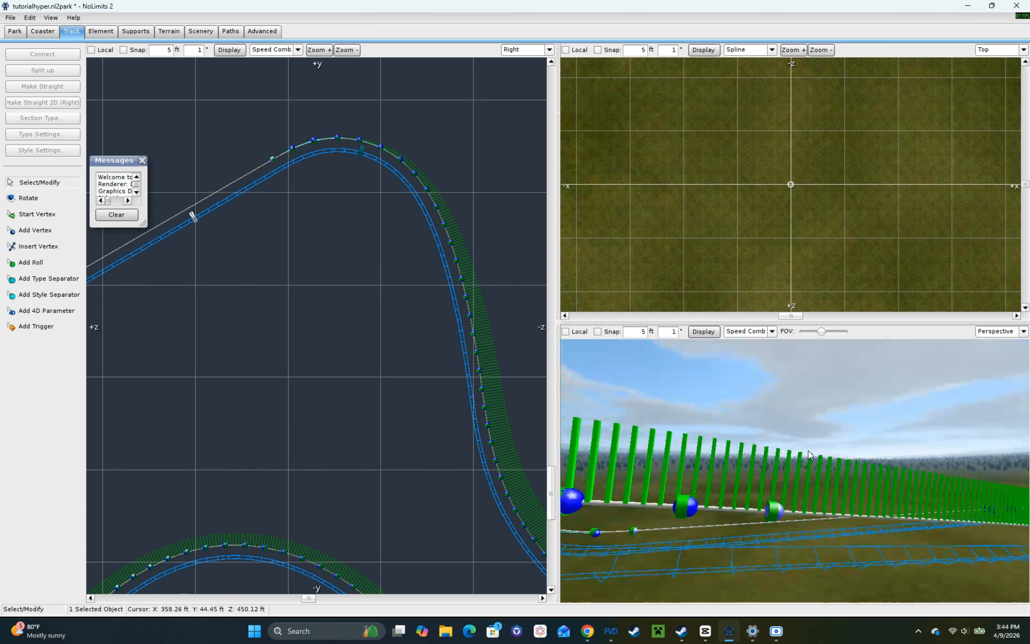
pyautogui.click(56, 277)
pyautogui.moveTo(738, 528); pyautogui.dragTo(745, 516, button='right')
pyautogui.scroll(2, 698, 524)
pyautogui.scroll(2, 745, 516)
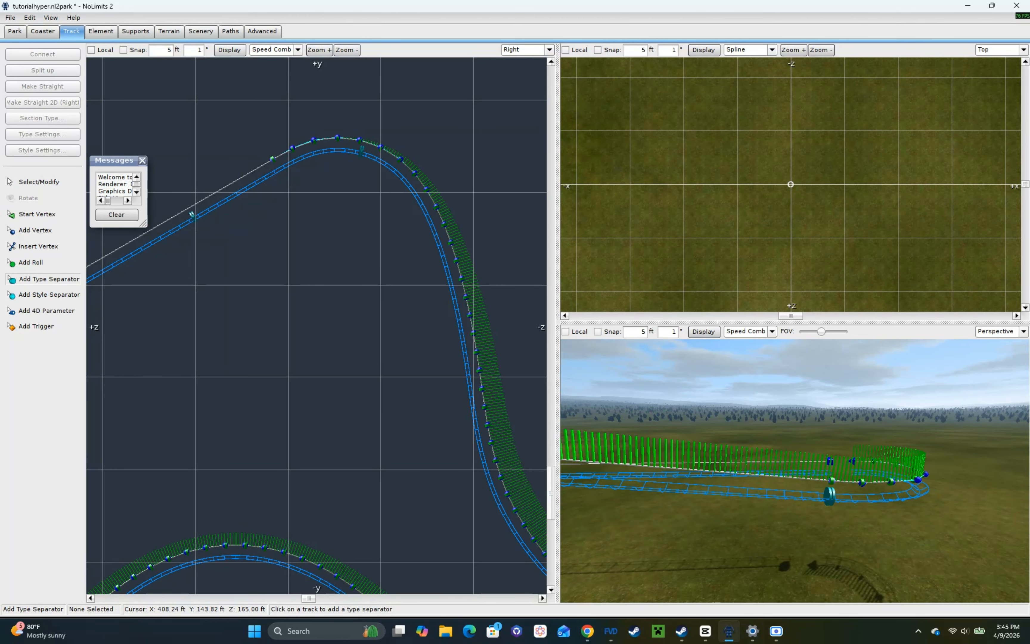
pyautogui.scroll(4, 856, 485)
pyautogui.press('Escape')
# Step: Select the facing open ends of the track between the turnaround and the start and connect them
pyautogui.moveTo(734, 509); pyautogui.dragTo(871, 397)
pyautogui.click(42, 54)
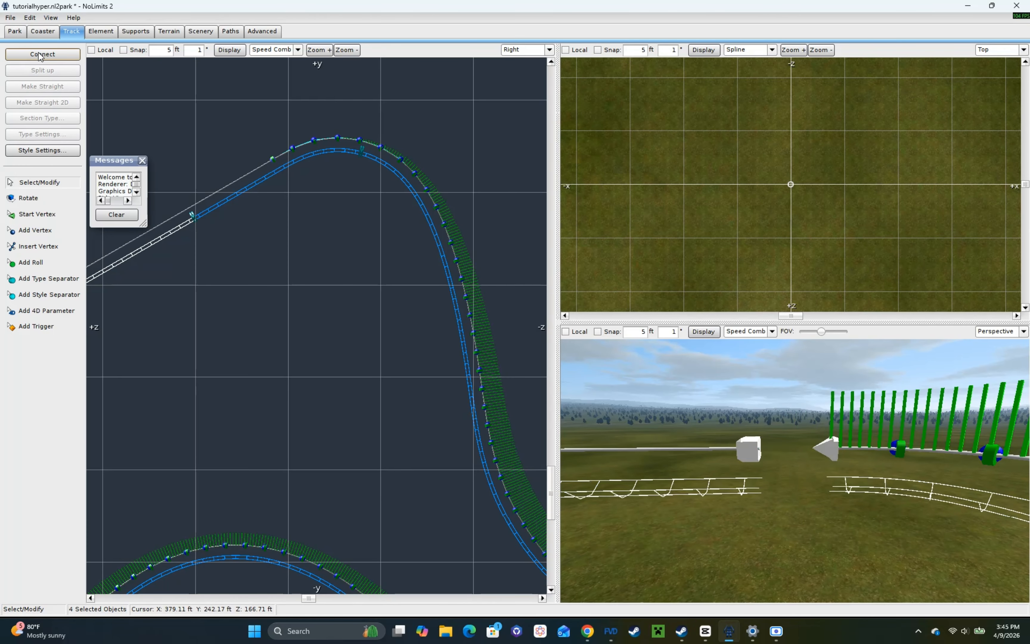
# Step: Add type separators at the foot of the lift and farther back along the level starting straight
pyautogui.scroll(-4, 825, 461)
pyautogui.click(43, 278)
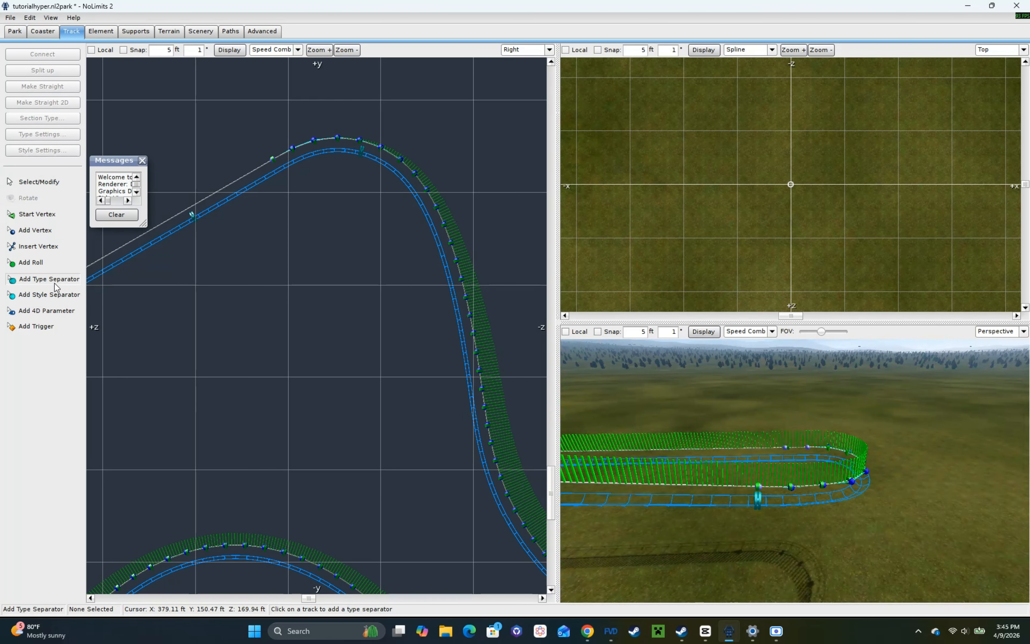
pyautogui.scroll(5, 809, 487)
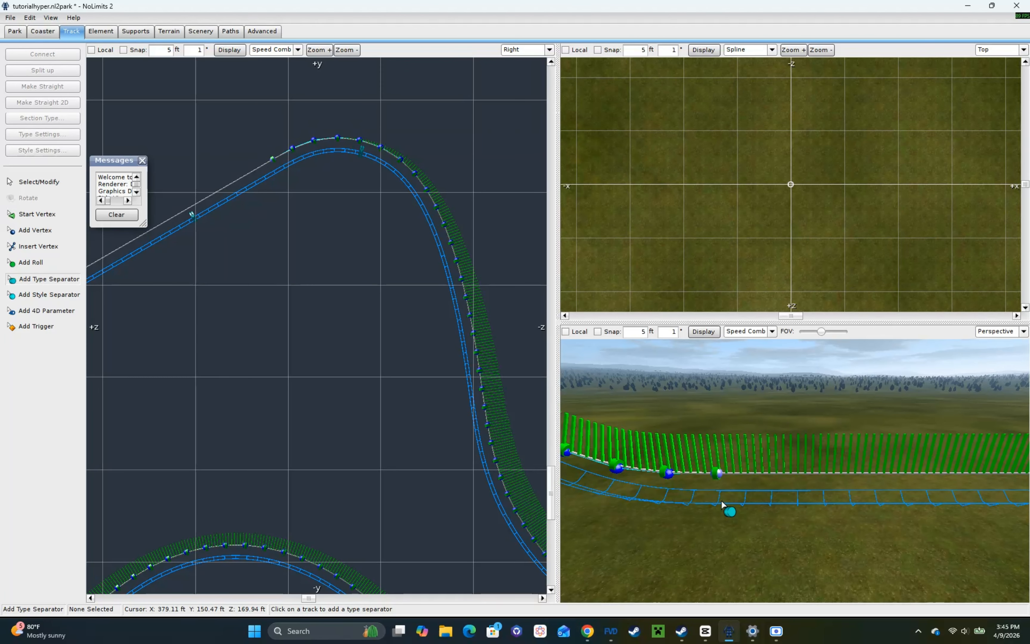
pyautogui.click(722, 503)
pyautogui.moveTo(721, 504); pyautogui.dragTo(715, 528, button='middle')
pyautogui.scroll(-3, 715, 528)
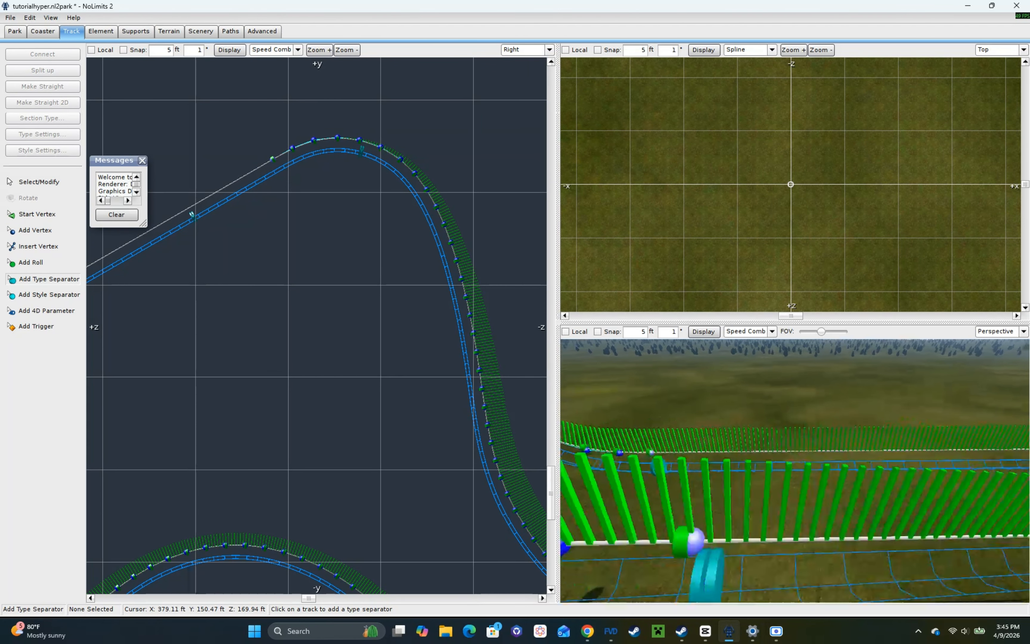
pyautogui.click(923, 455)
pyautogui.press('Escape')
# Step: Change the level section just before the lift, between the two new separators, to a station
pyautogui.click(845, 459)
pyautogui.click(42, 118)
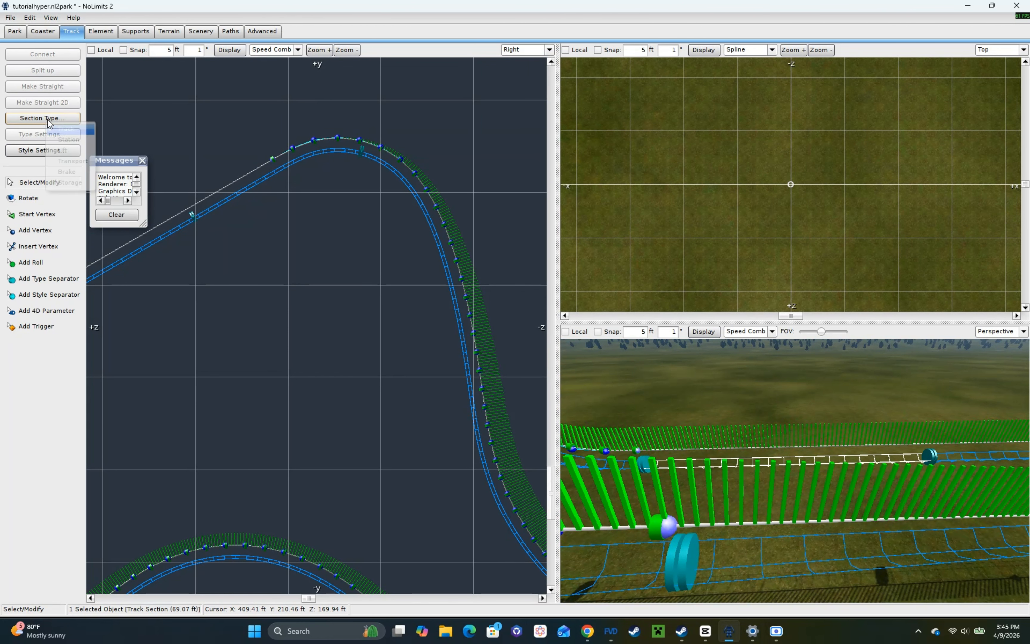
pyautogui.click(64, 184)
# Step: Add a type separator at the turnaround's exit and make the section between it and the station a brake section
pyautogui.scroll(3, 896, 465)
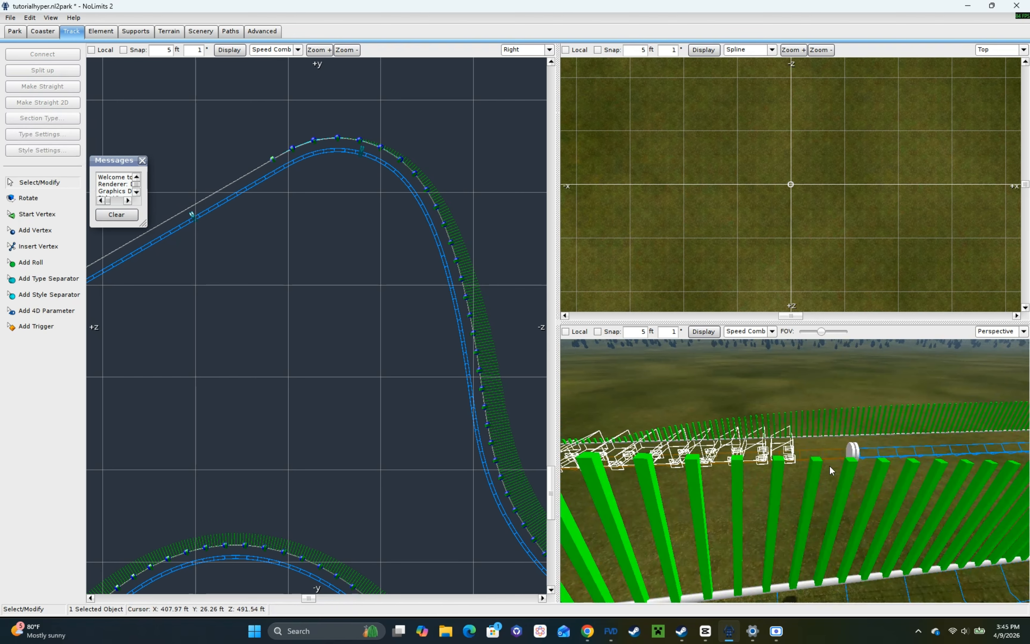
pyautogui.click(72, 281)
pyautogui.moveTo(980, 431); pyautogui.dragTo(885, 429, button='middle')
pyautogui.click(875, 455)
pyautogui.click(848, 456)
pyautogui.click(51, 119)
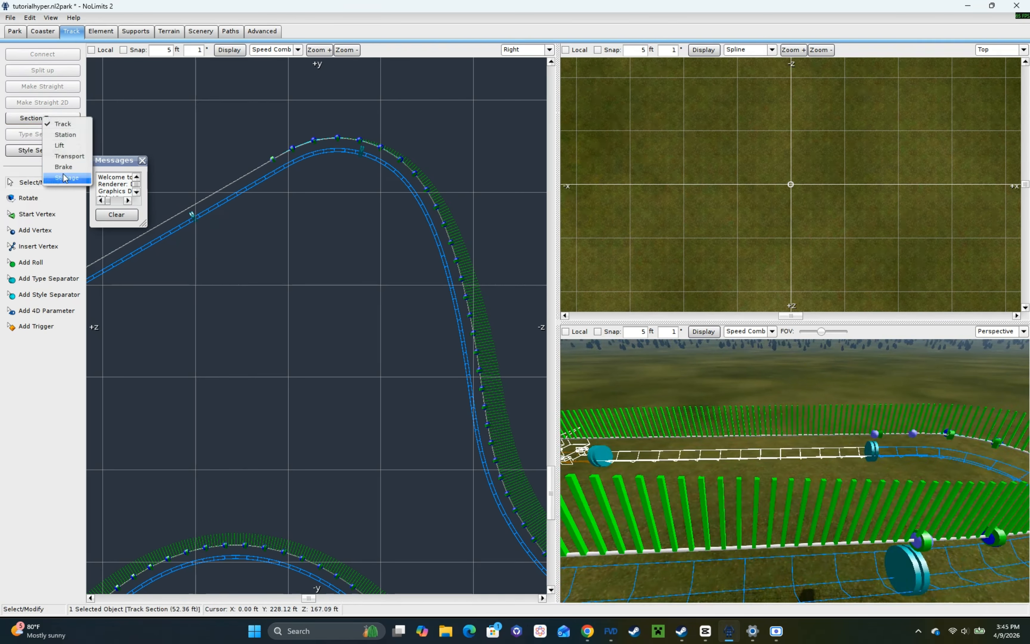
pyautogui.click(65, 175)
# Step: Set the coaster's number of trains to 2 in its properties
pyautogui.click(44, 32)
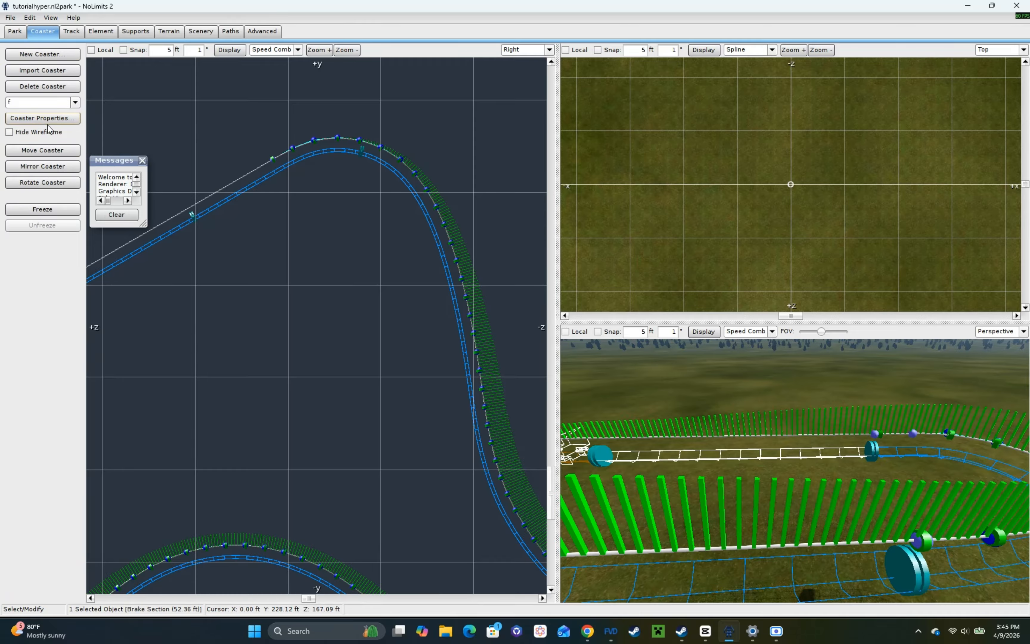
pyautogui.click(42, 118)
pyautogui.click(448, 210)
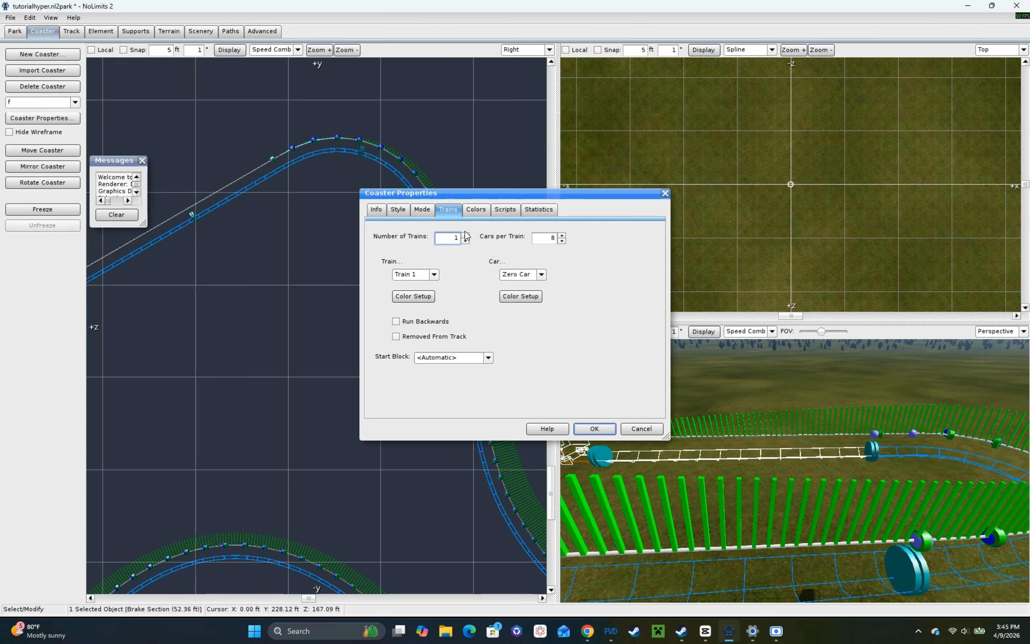
pyautogui.click(594, 429)
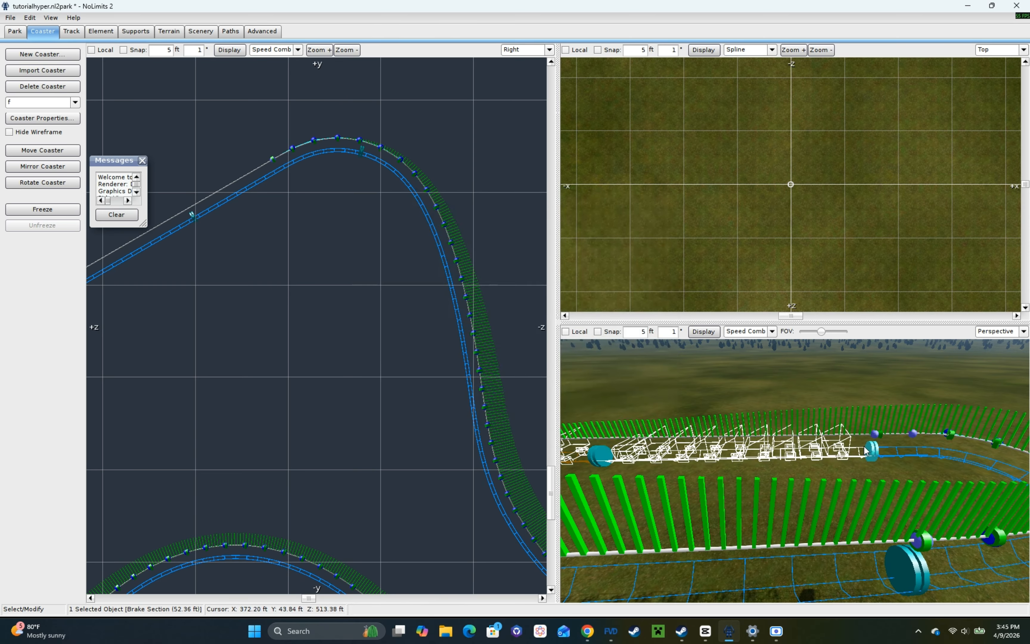
# Step: Enable the friction tire transport device on the brake section behind the station and centre its trigger on the section
pyautogui.doubleClick(858, 457)
pyautogui.click(387, 288)
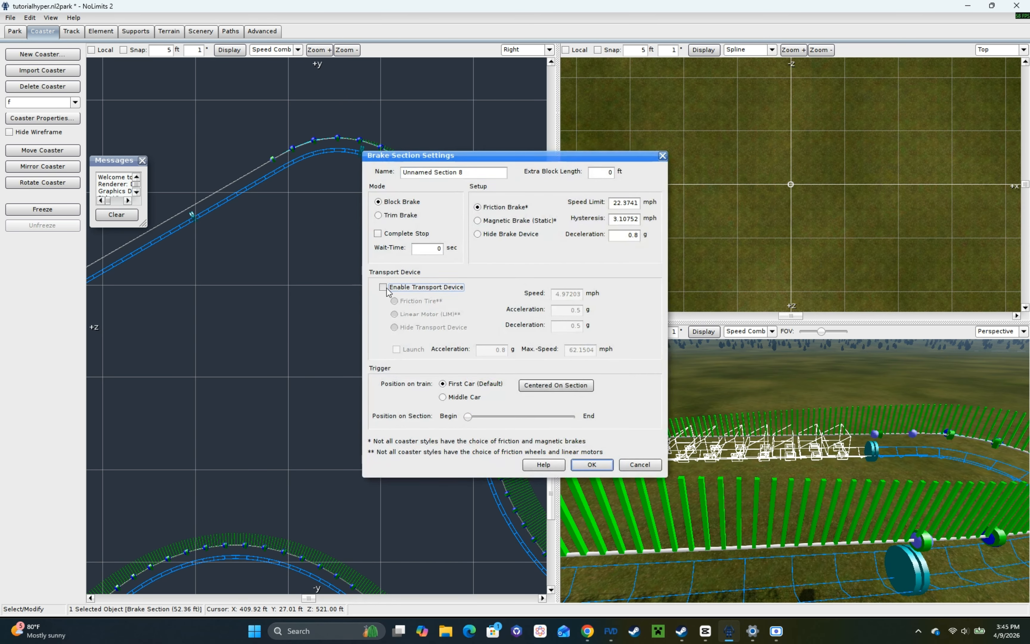
pyautogui.click(546, 387)
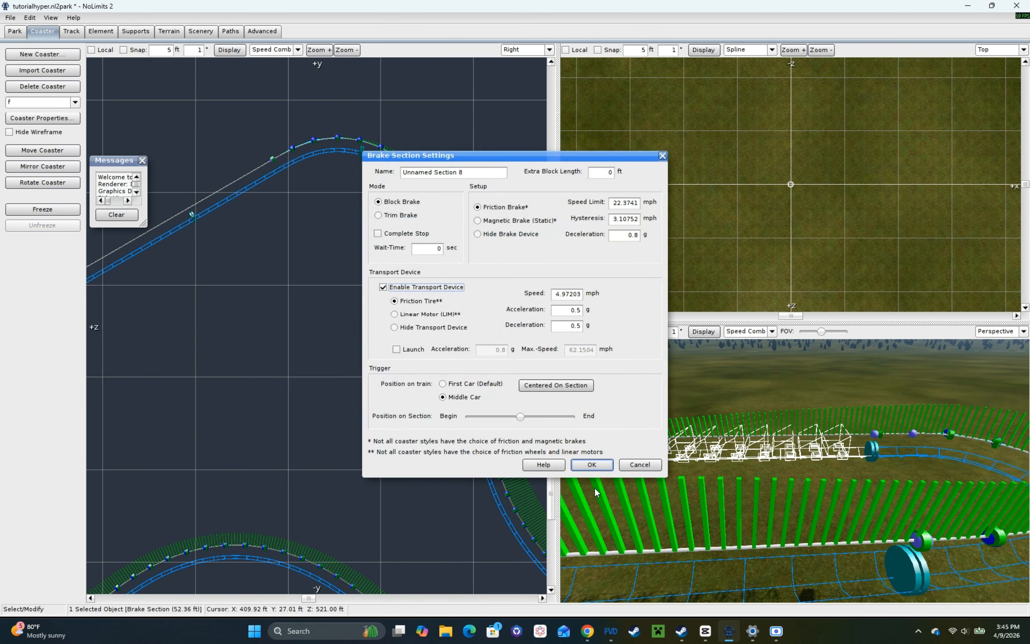
pyautogui.click(592, 465)
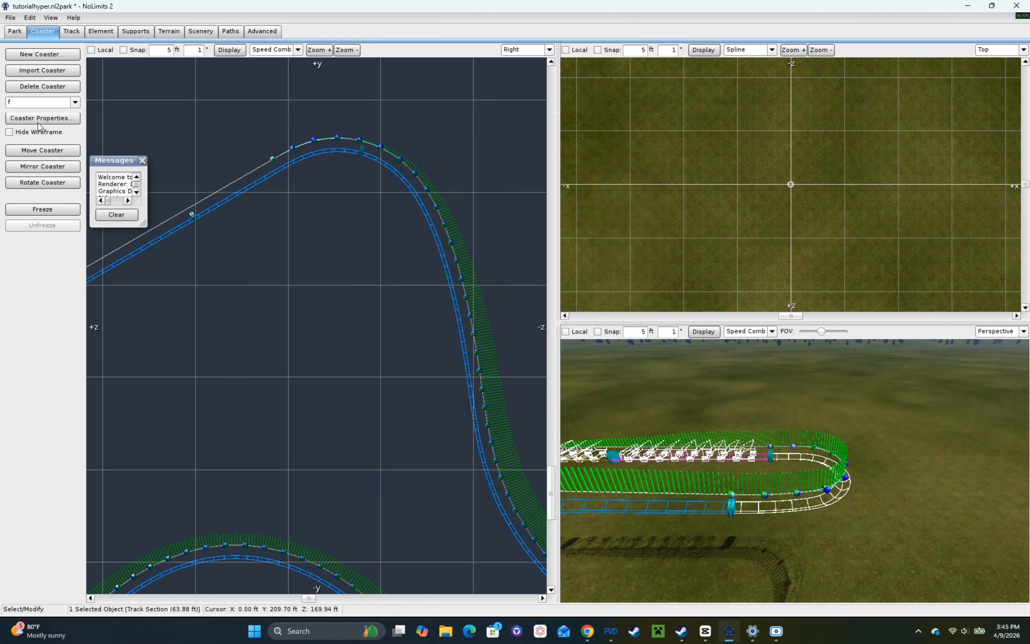
# Step: Change the turnaround to a transport section and accept its settings with the Friction Tire type
pyautogui.click(72, 32)
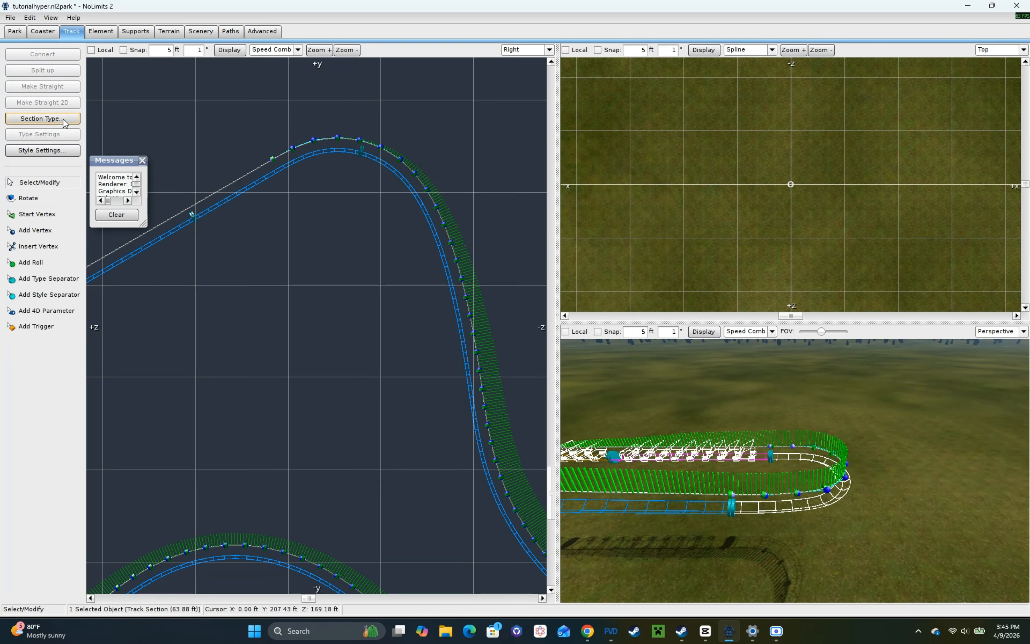
pyautogui.click(79, 120)
pyautogui.click(85, 162)
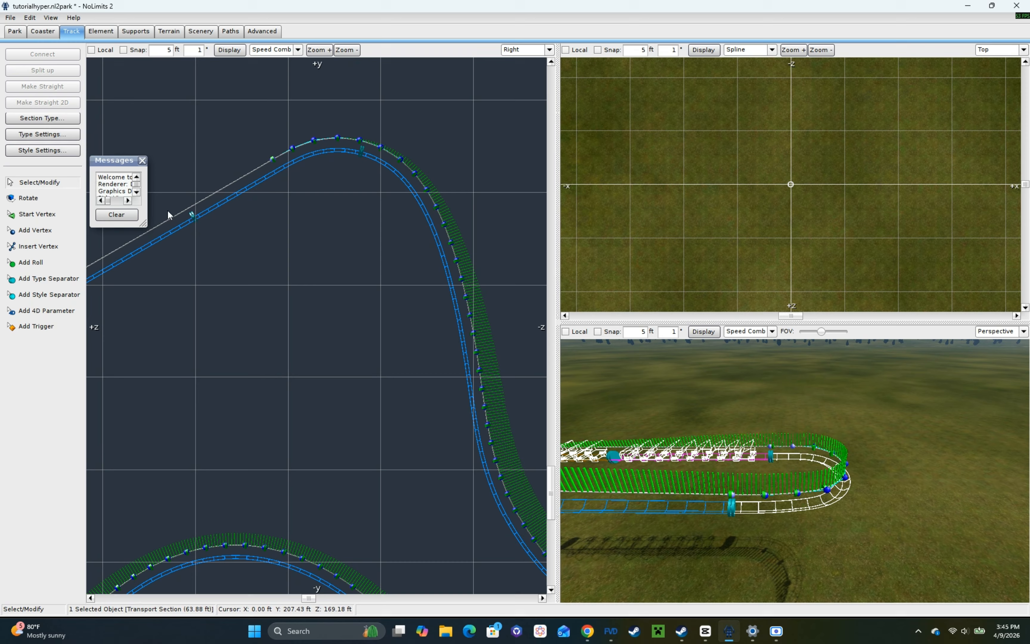
pyautogui.doubleClick(779, 513)
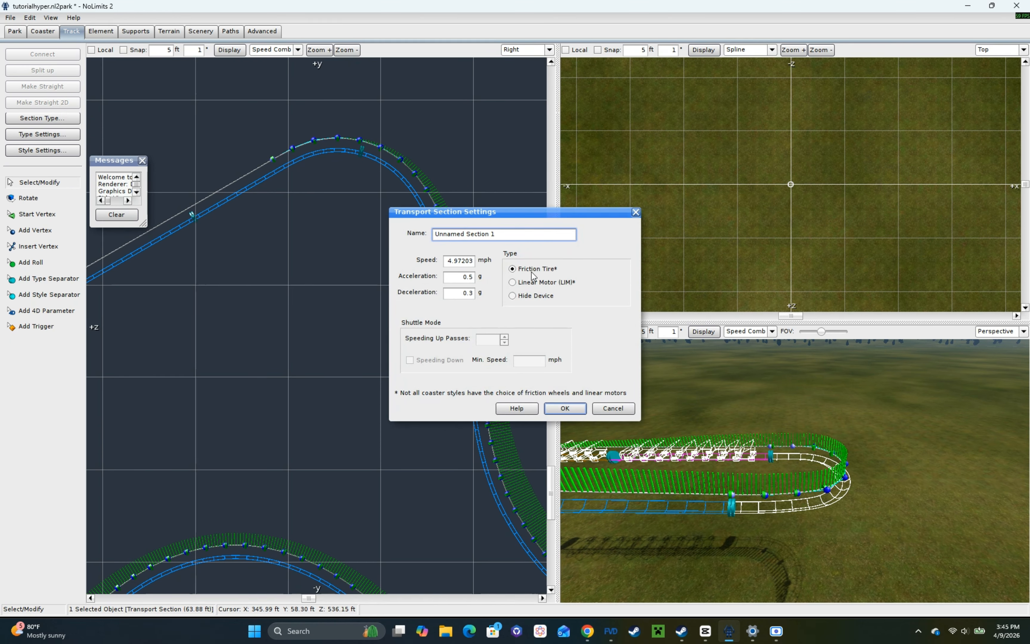
pyautogui.click(562, 404)
# Step: Change the final straight before the turnaround to a brake section
pyautogui.moveTo(723, 460); pyautogui.dragTo(690, 439, button='right')
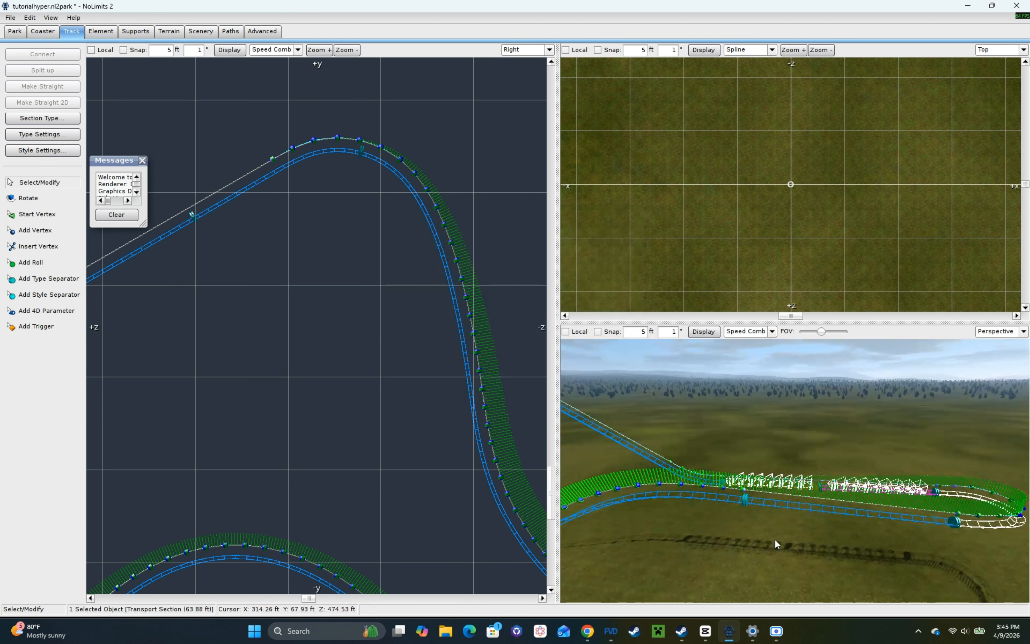
pyautogui.click(769, 505)
pyautogui.click(69, 123)
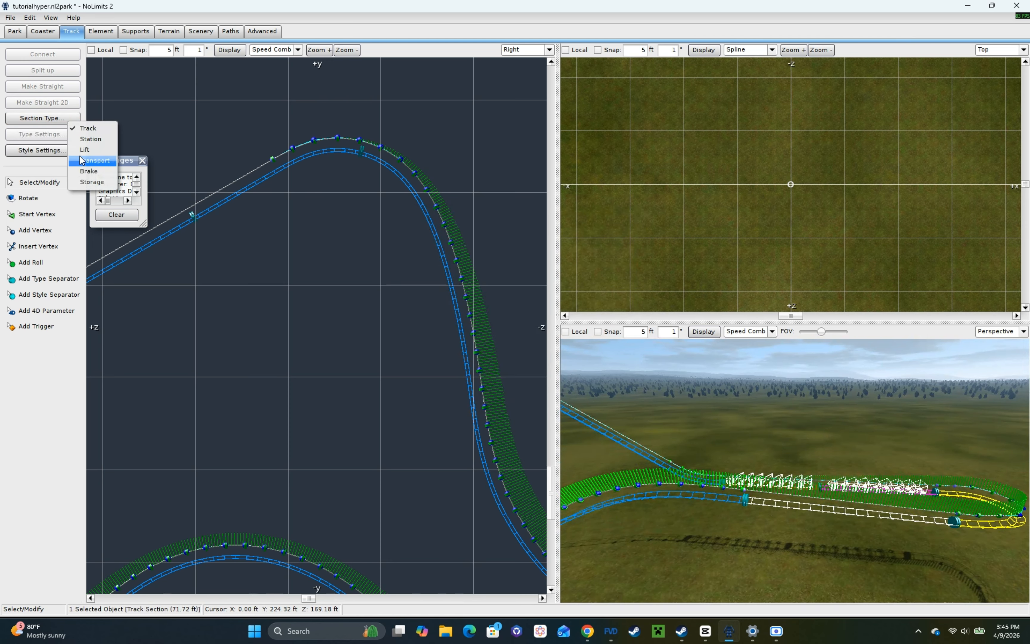
pyautogui.click(114, 176)
# Step: Set the final straight's brake speed limit to 8 mph and its hysteresis to 2 mph
pyautogui.click(69, 132)
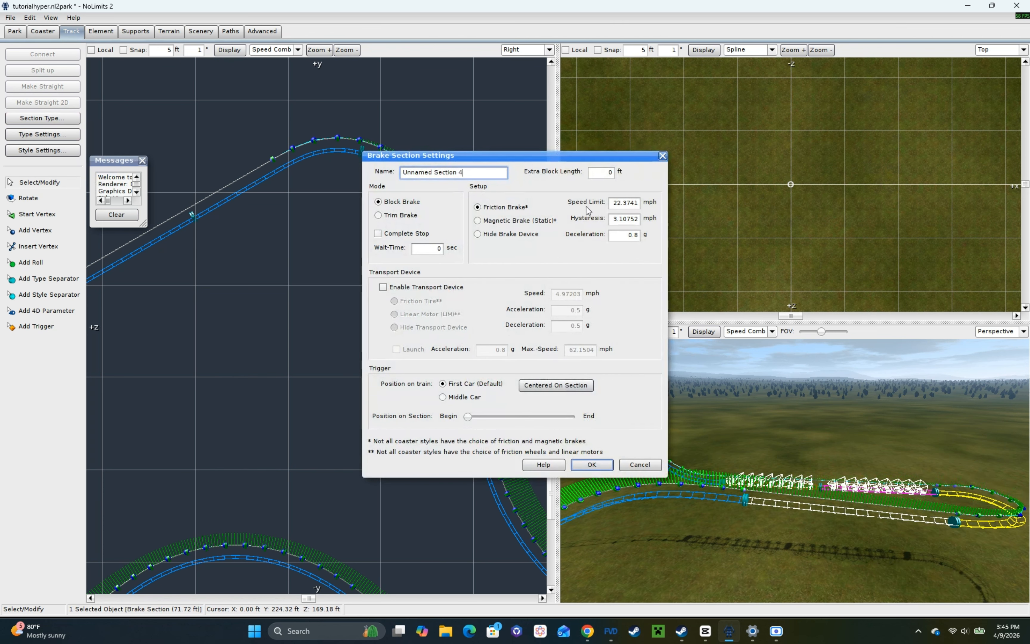
pyautogui.moveTo(611, 207); pyautogui.dragTo(679, 211)
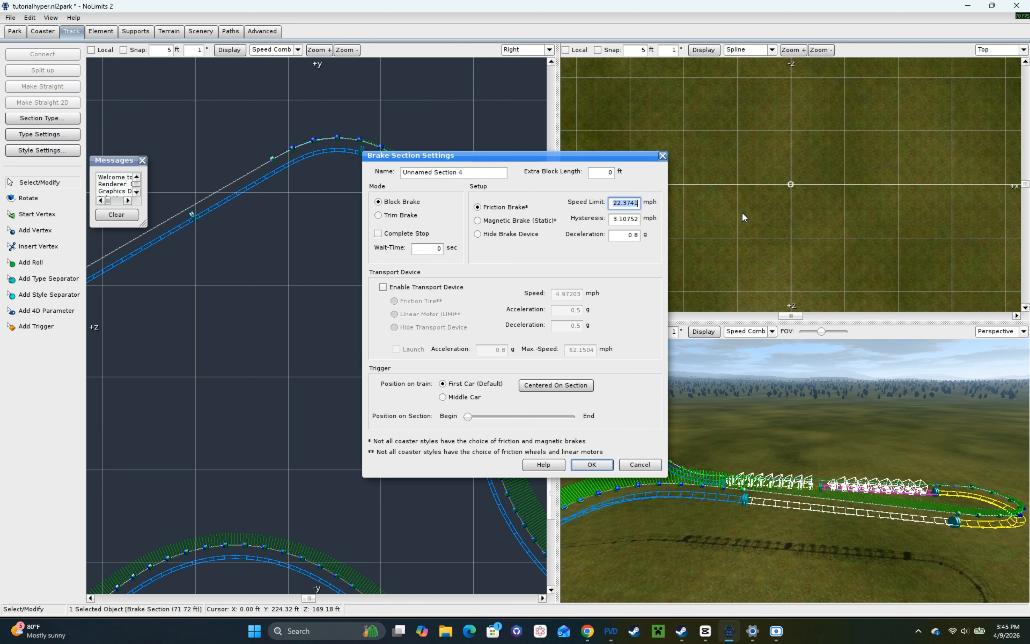
pyautogui.write('8')
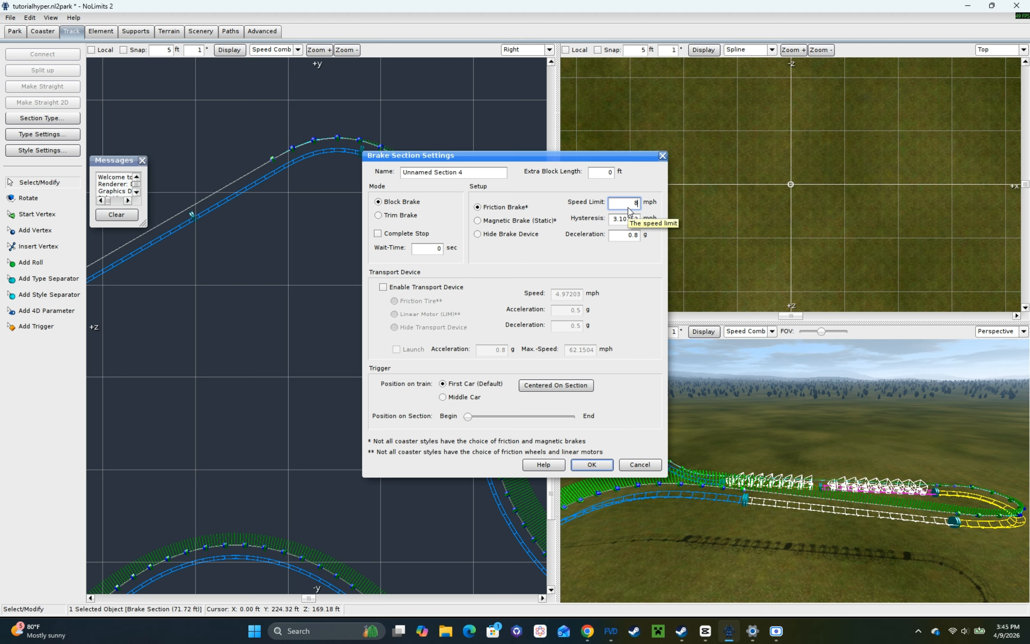
pyautogui.click(613, 221)
pyautogui.write('2')
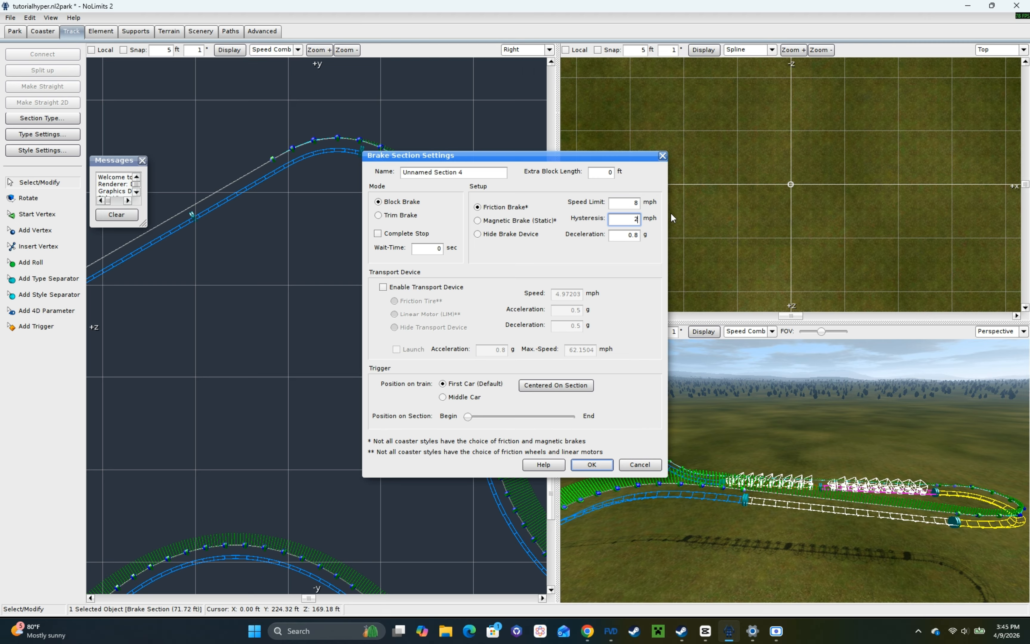